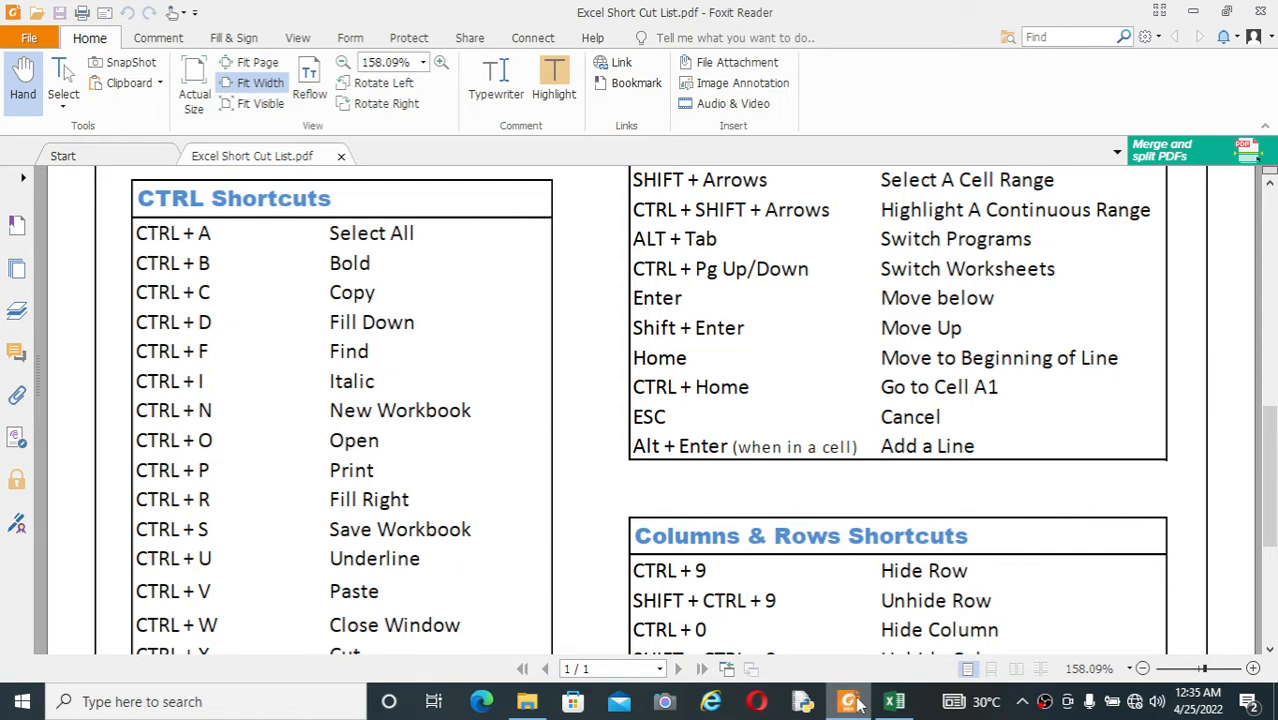
Step: Switch to the Book1 workbook in Excel and select all cells of Sheet1, dismissing the notification and clearing the selection
left_click(895, 701)
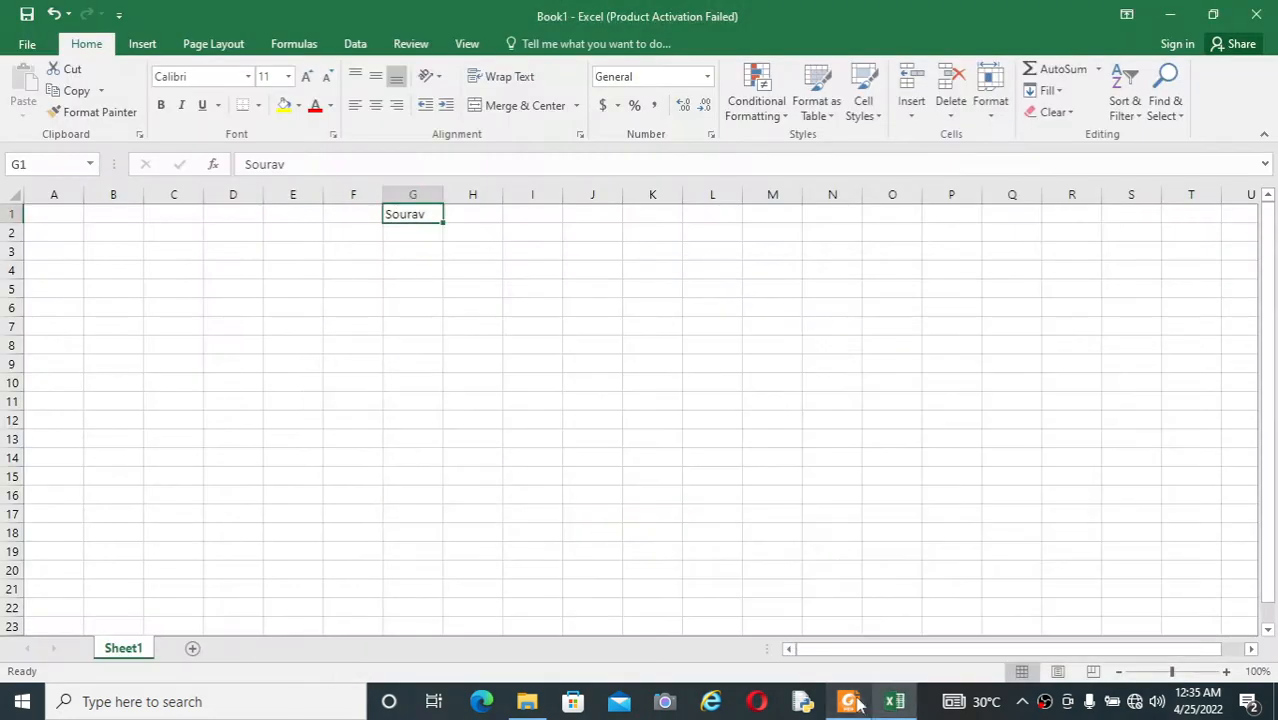
left_click(365, 296)
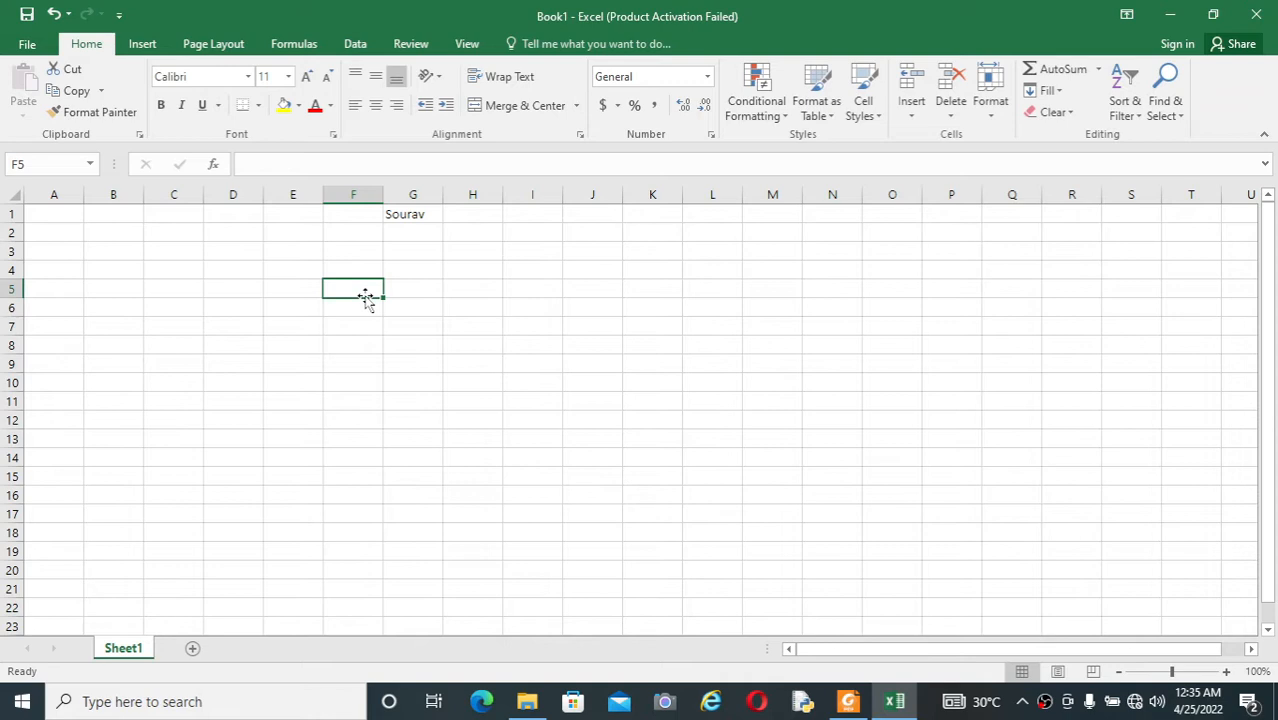
key("ctrl+a")
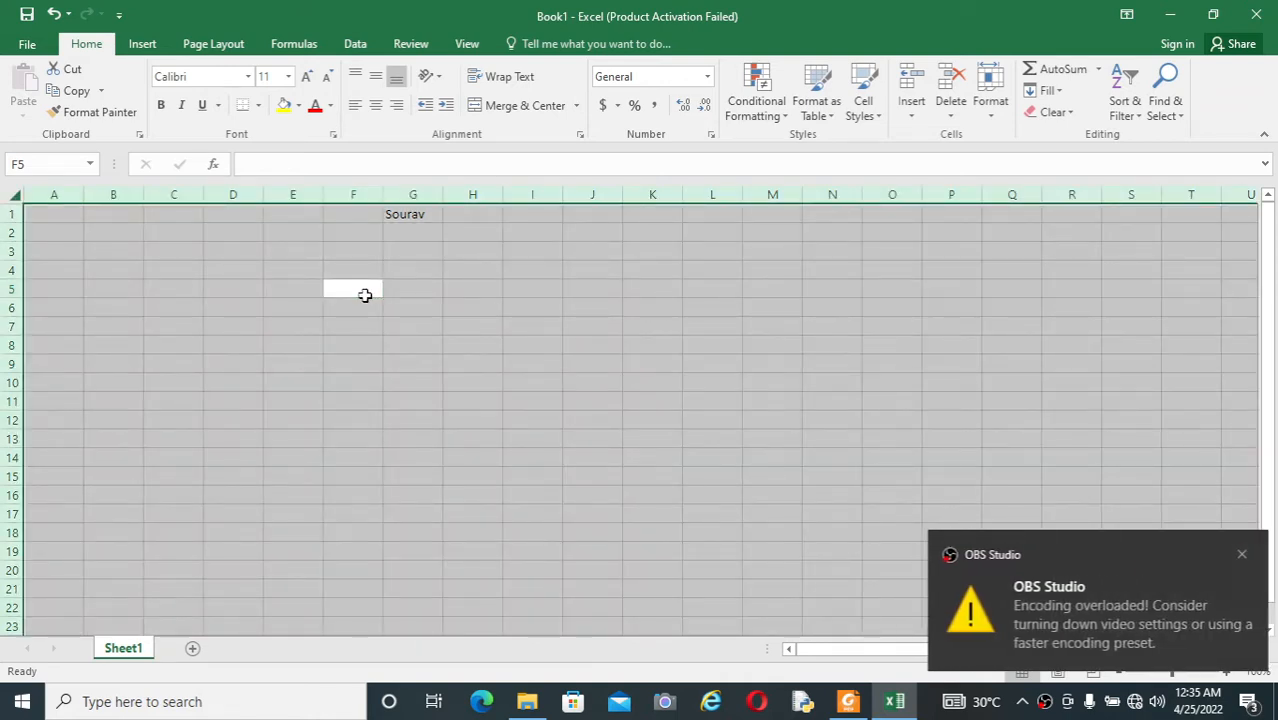
left_click(1237, 554)
left_click(818, 389)
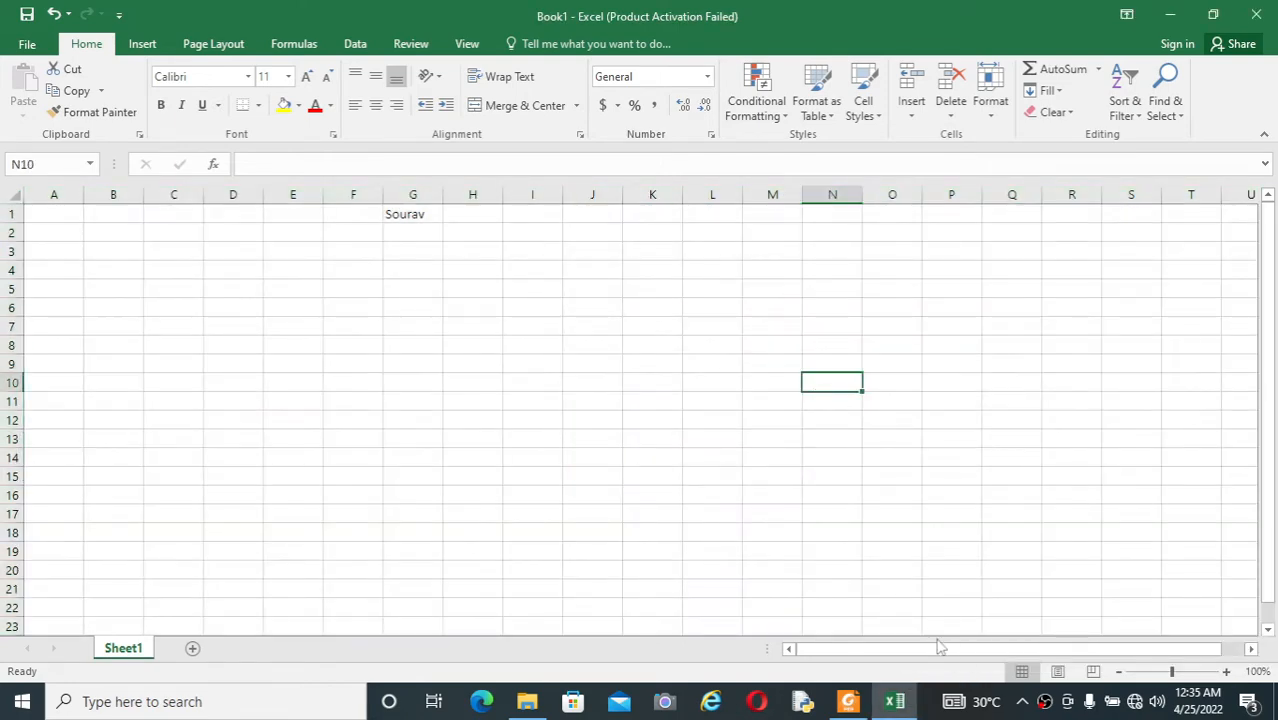
Step: Check the PDF shortcut list, return to the workbook and make the name in cell G1 bold
left_click(848, 703)
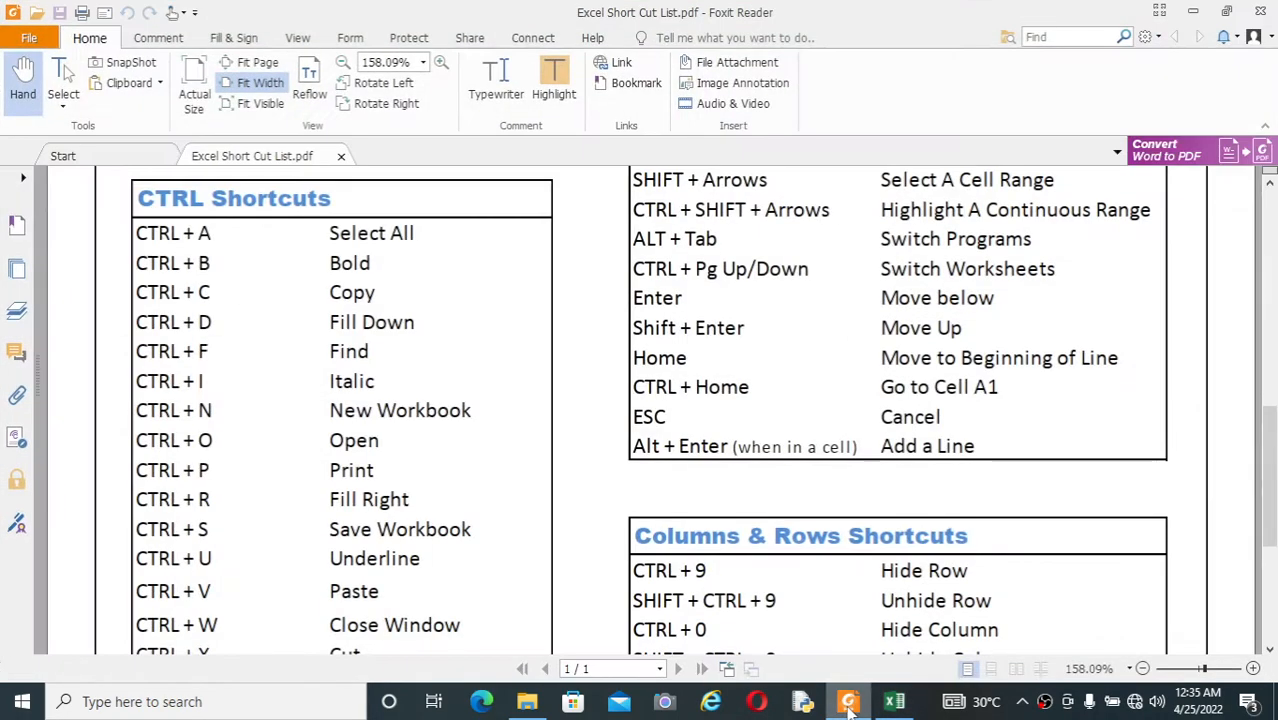
left_click(848, 703)
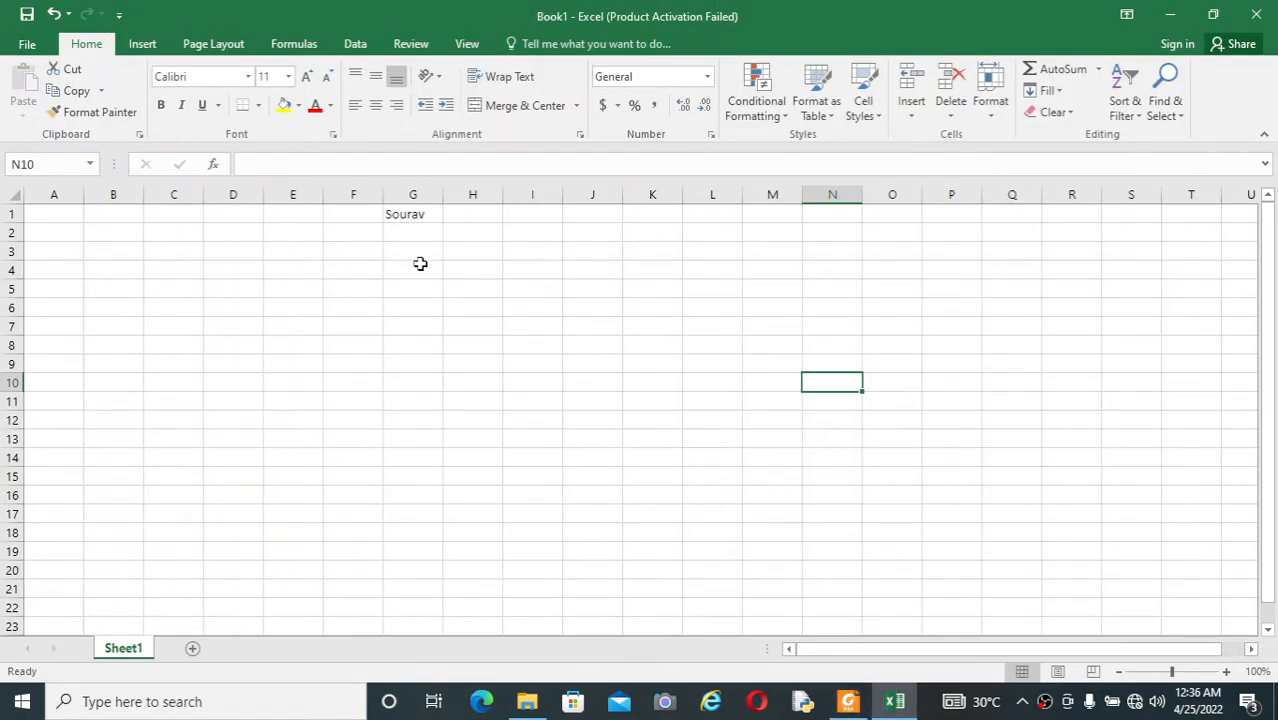
left_click(398, 214)
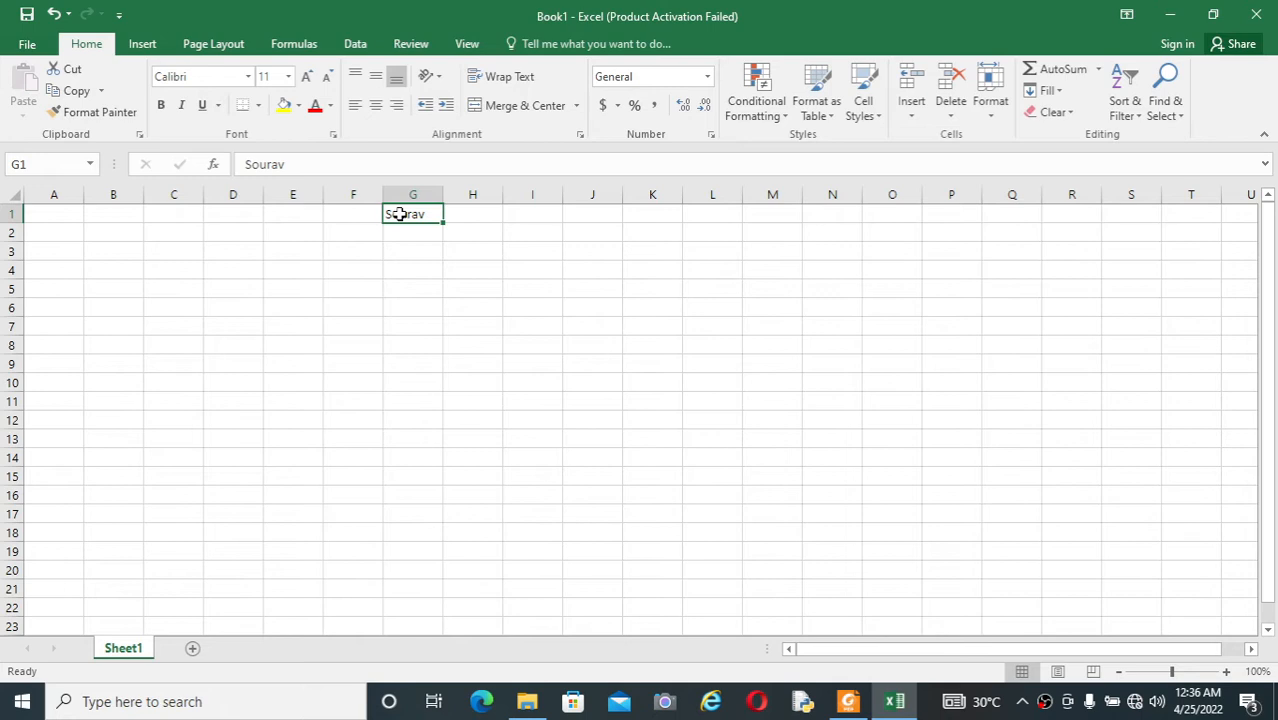
left_click(398, 214)
key("ctrl+b")
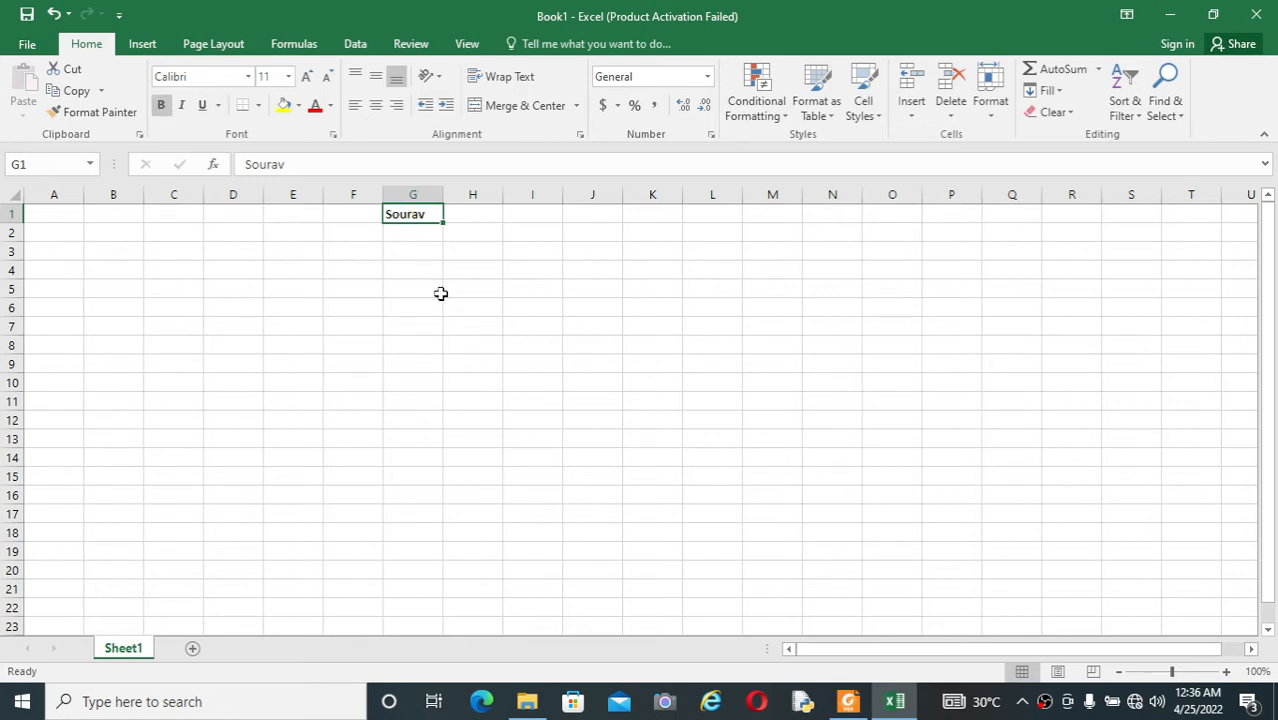
Step: Set the font size of cell G1 to 22 and fit column G's width to its content
left_click(288, 77)
left_click(266, 258)
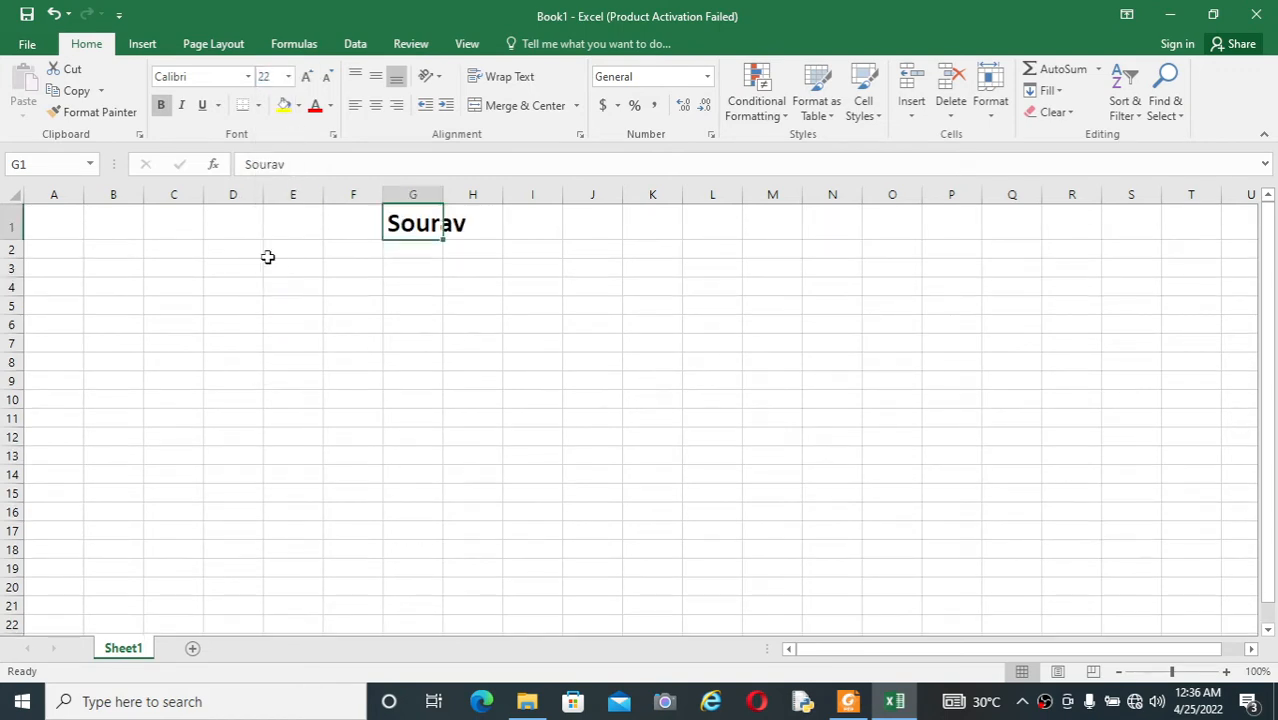
double_click(449, 195)
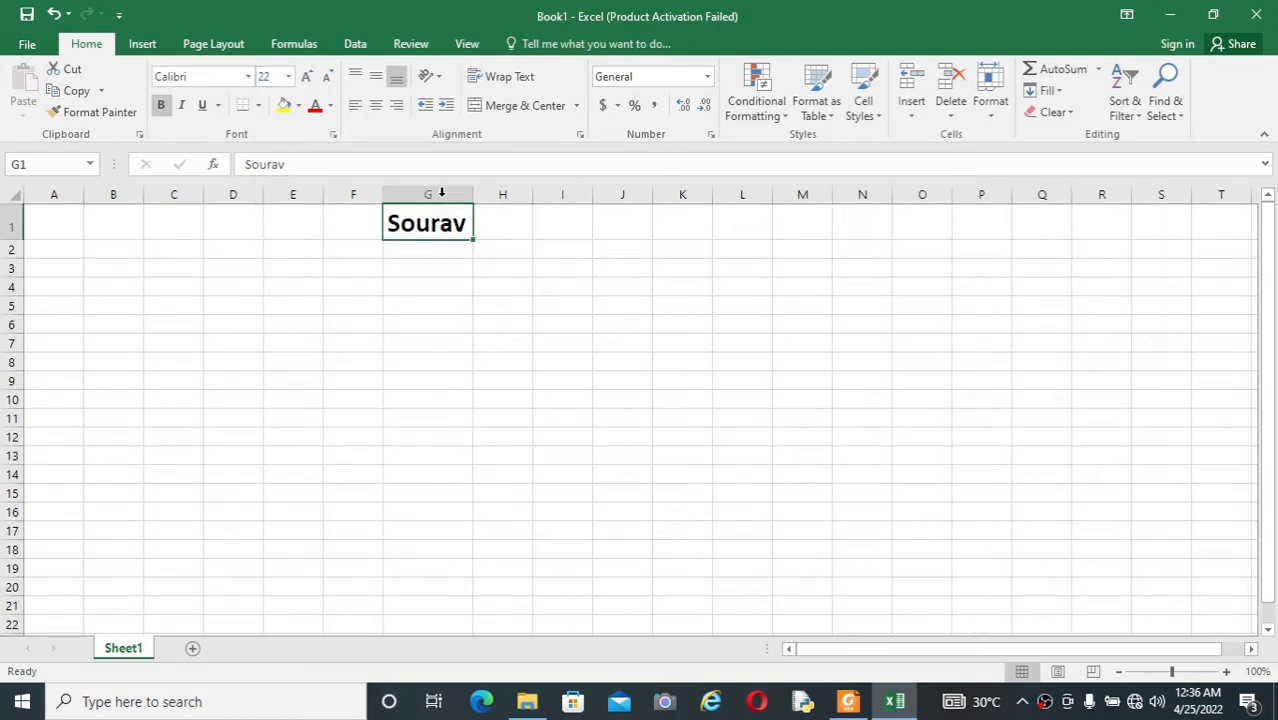
left_click(458, 264)
left_click(442, 224)
Step: Copy the formatted name from cell G1 into J1 and widen column J to fit it
key("alt+Tab")
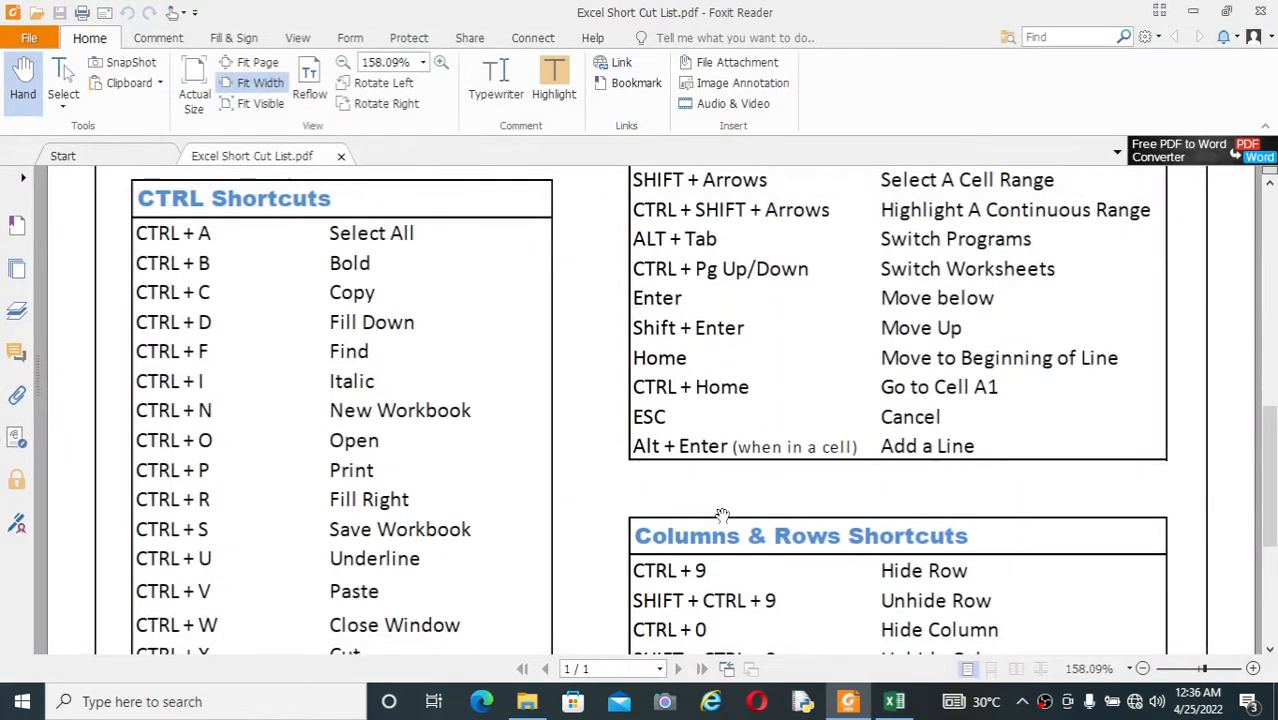
key("alt+Tab")
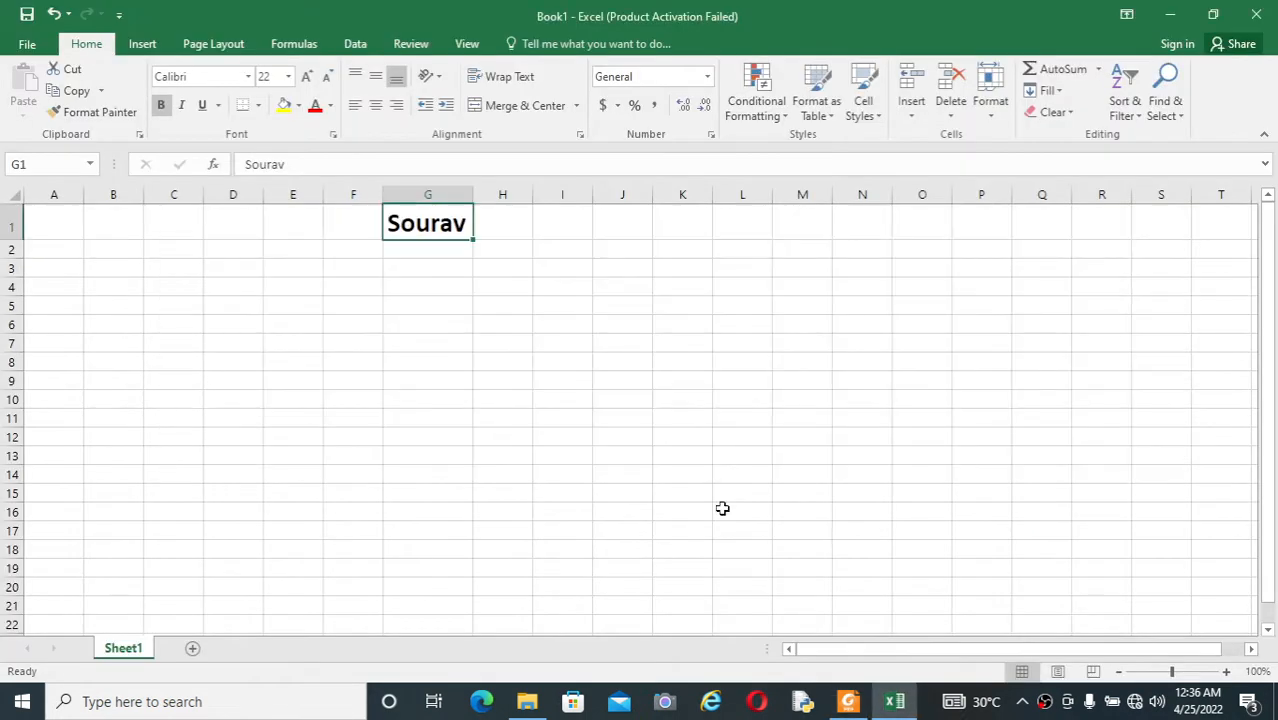
key("ctrl+c")
left_click(615, 246)
left_click(634, 225)
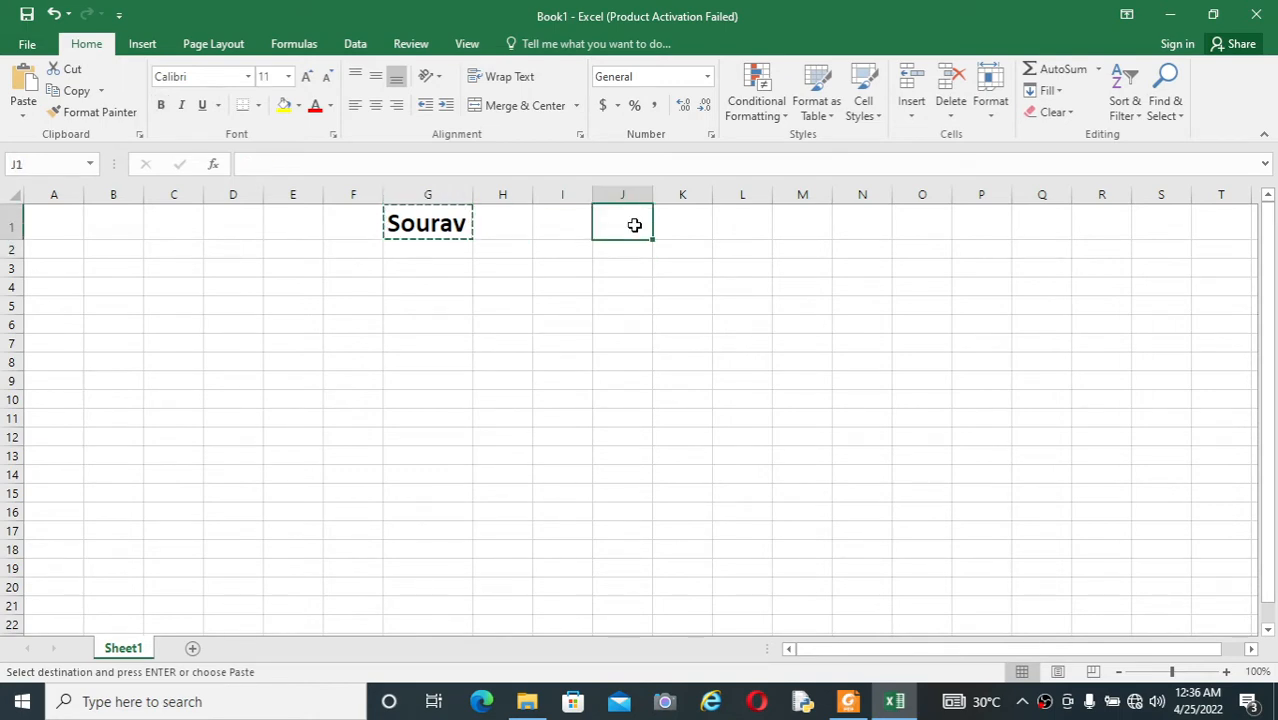
key("ctrl+v")
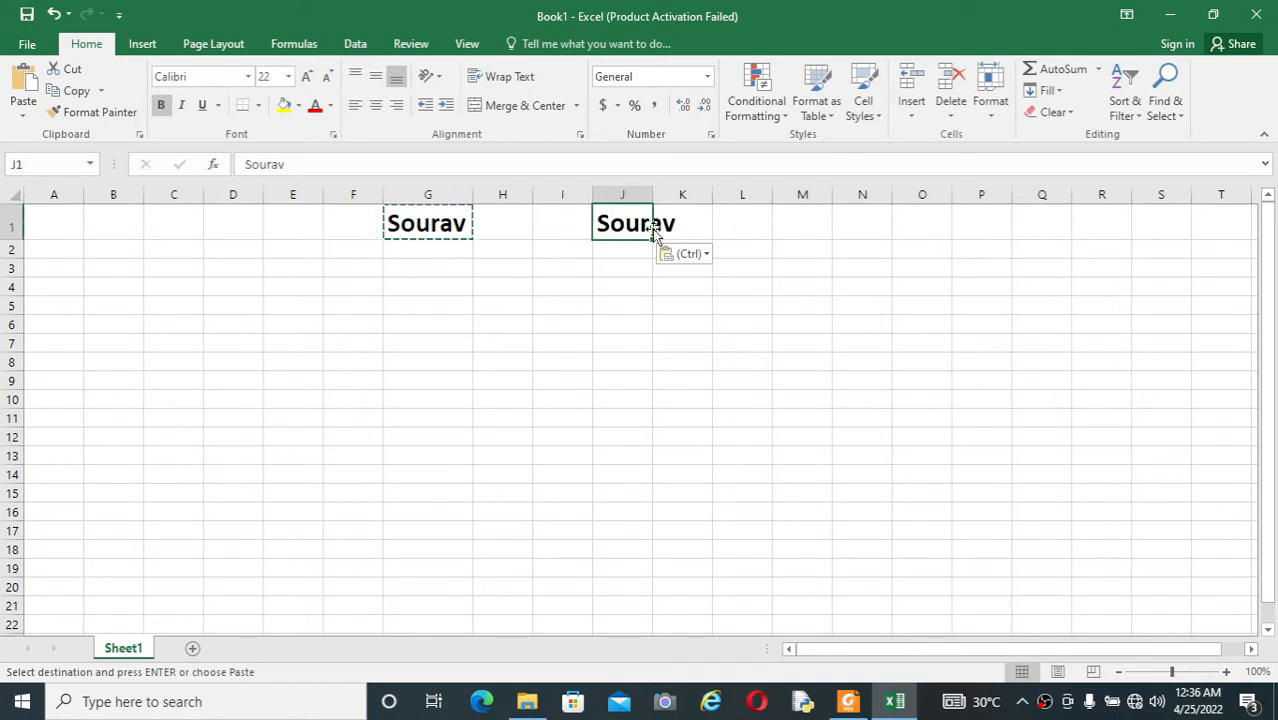
left_click_drag(657, 195, 687, 195)
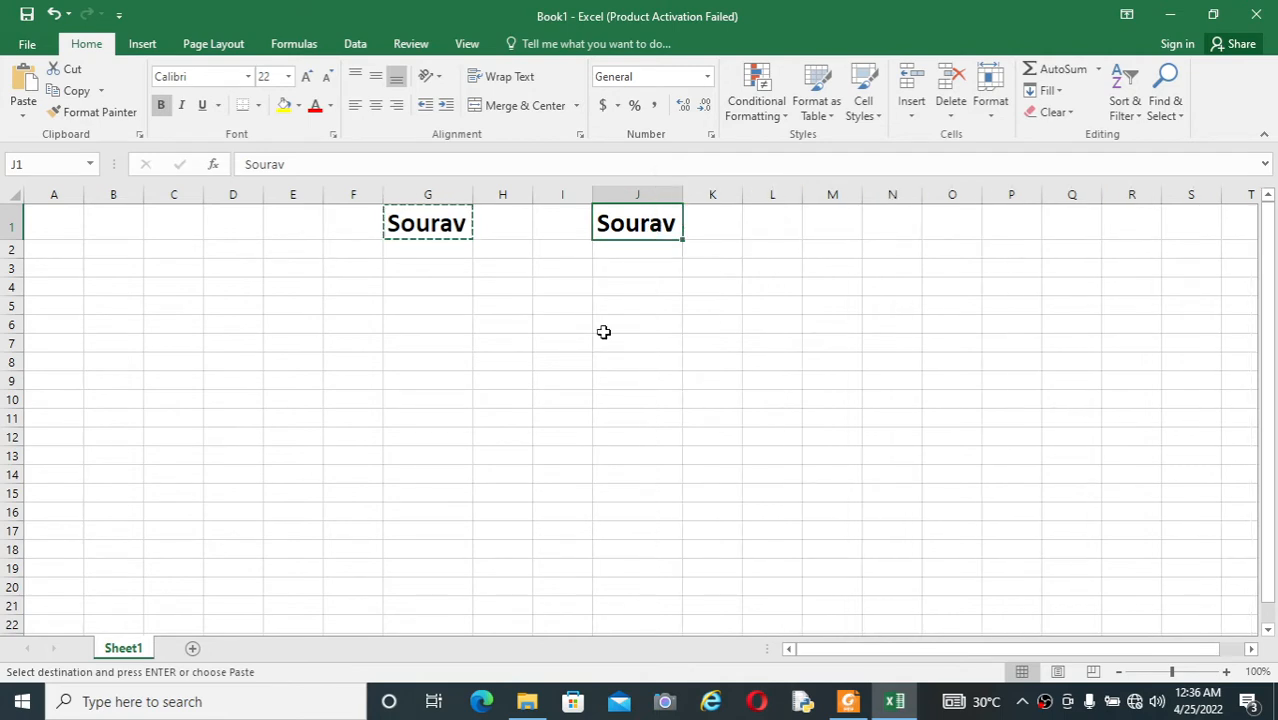
left_click(598, 342)
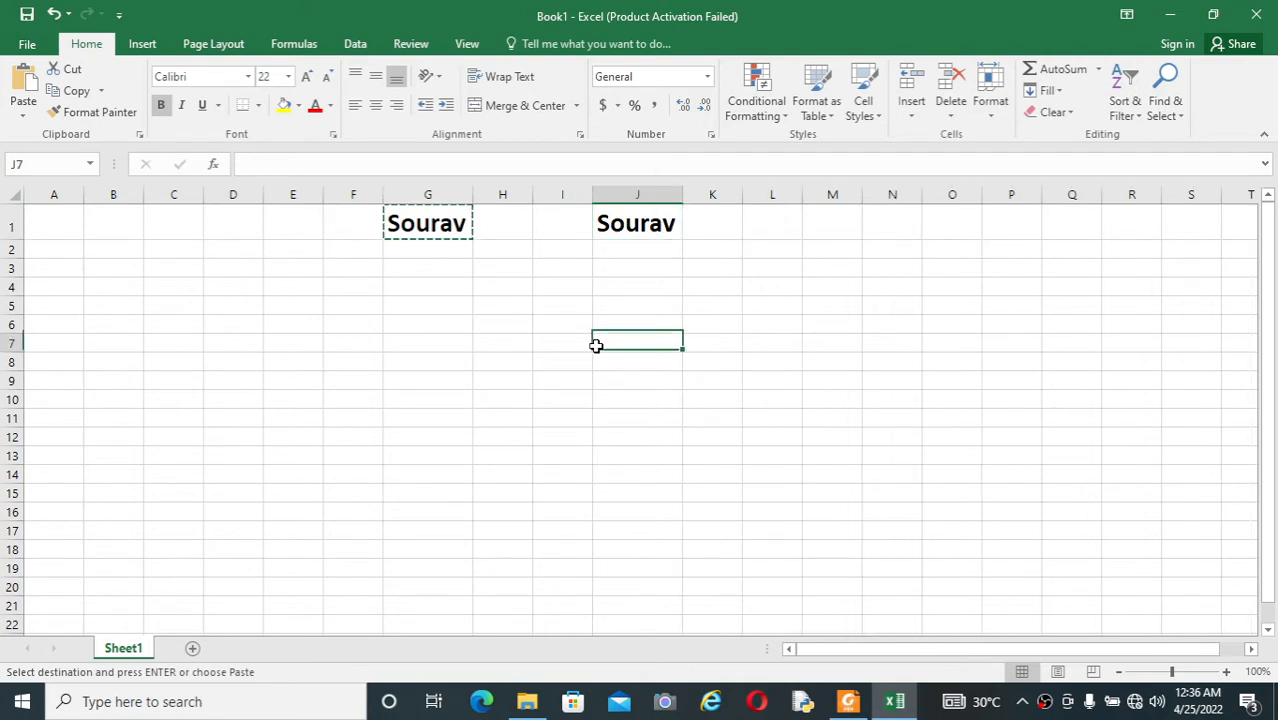
left_click(489, 309)
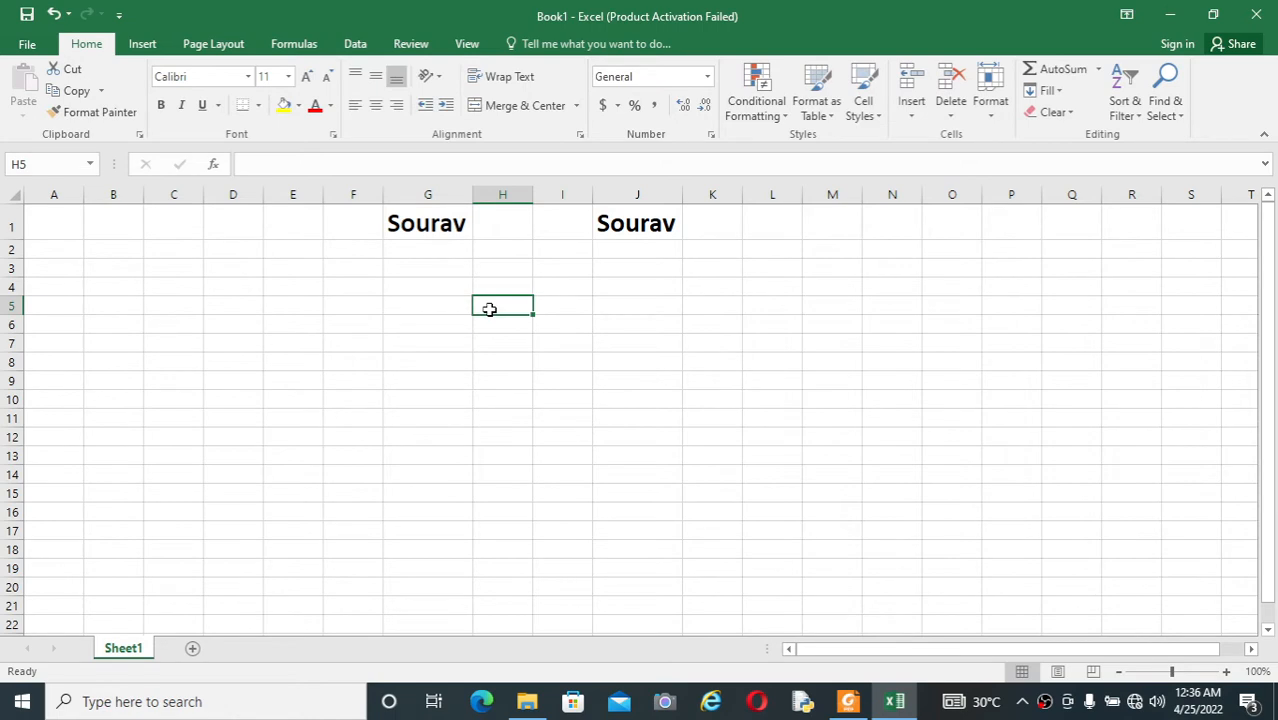
Step: Recheck the PDF shortcut list, return to the workbook and enter 1 in cell E1 and 2 in E2
key("alt+Tab")
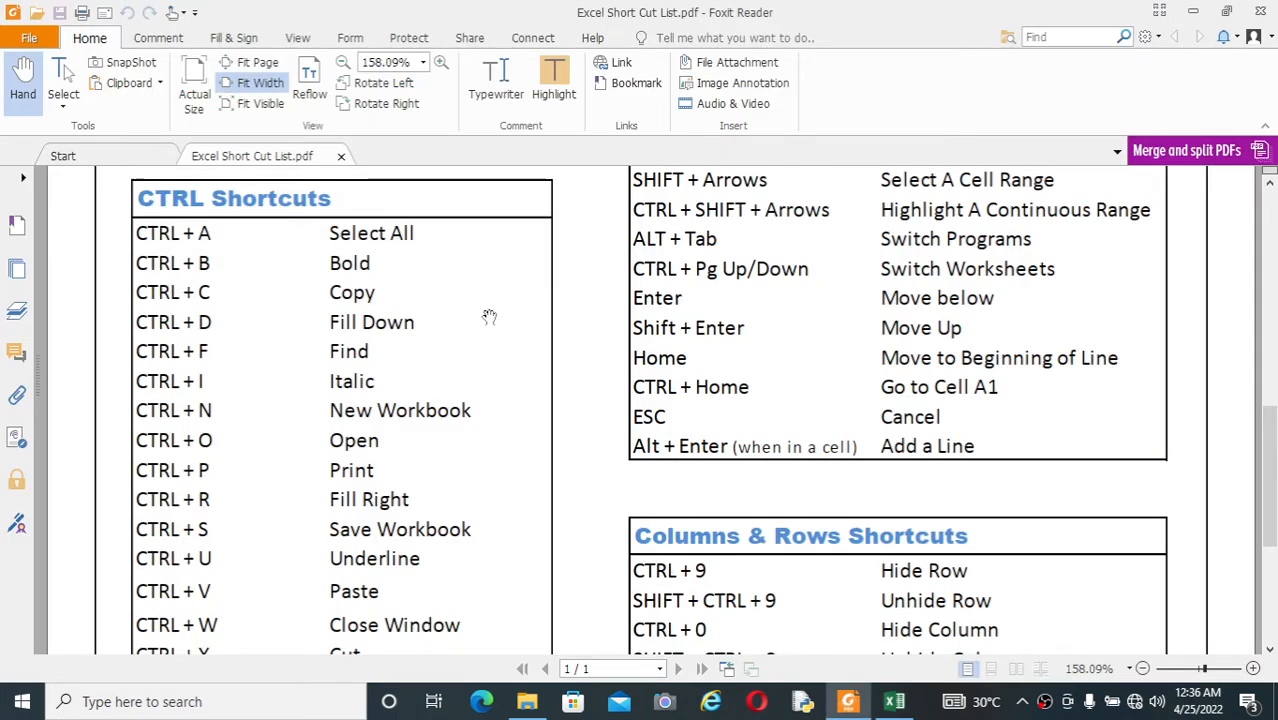
key("alt+Tab")
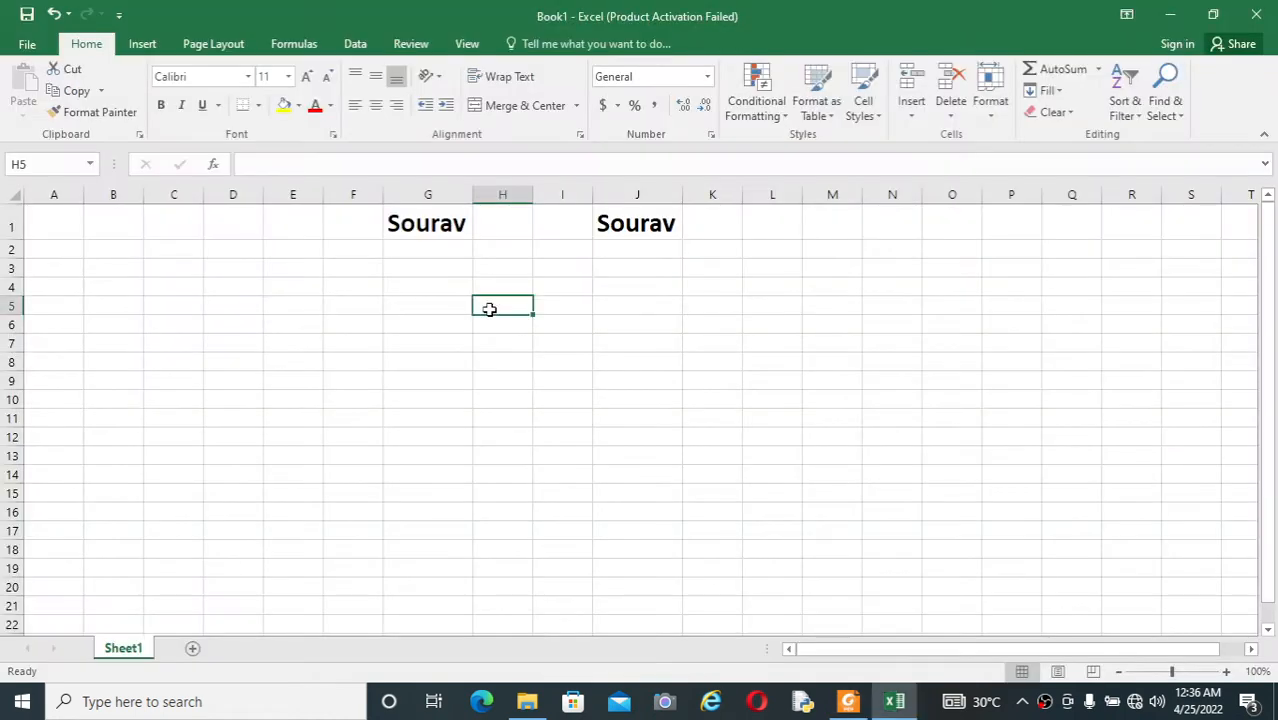
left_click(303, 219)
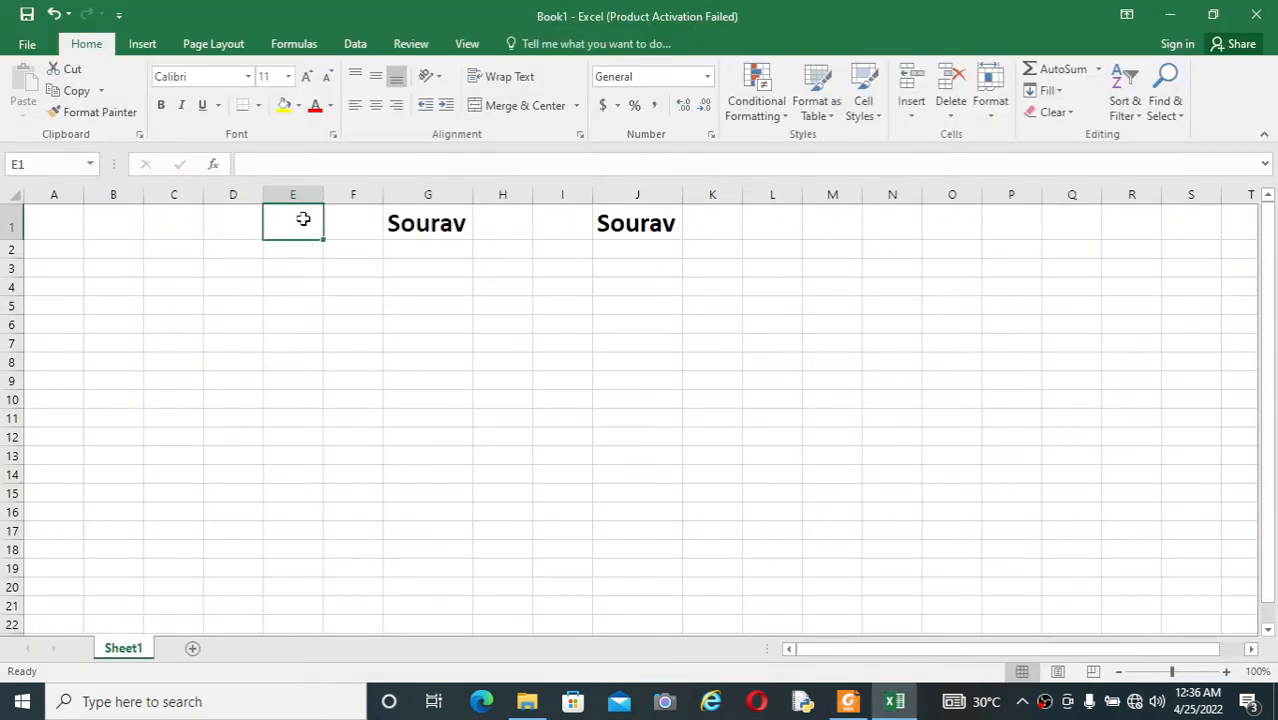
type("1")
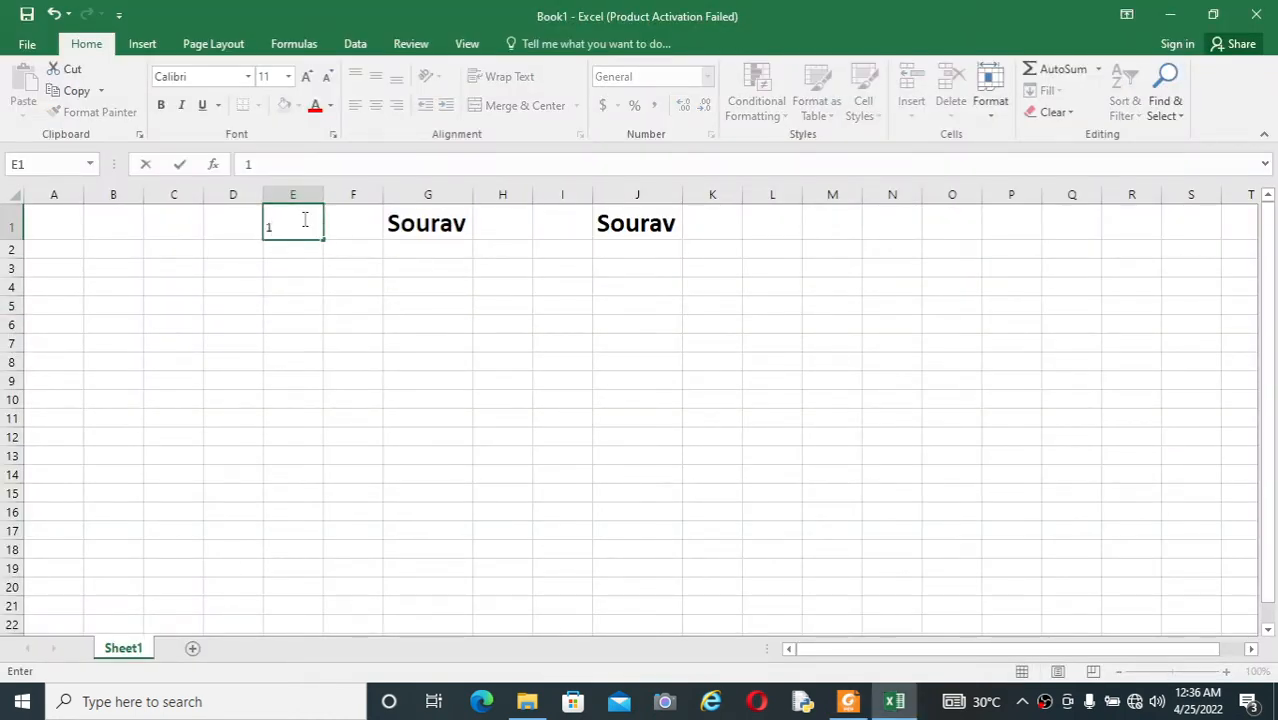
key("Return")
type("2")
key("Return")
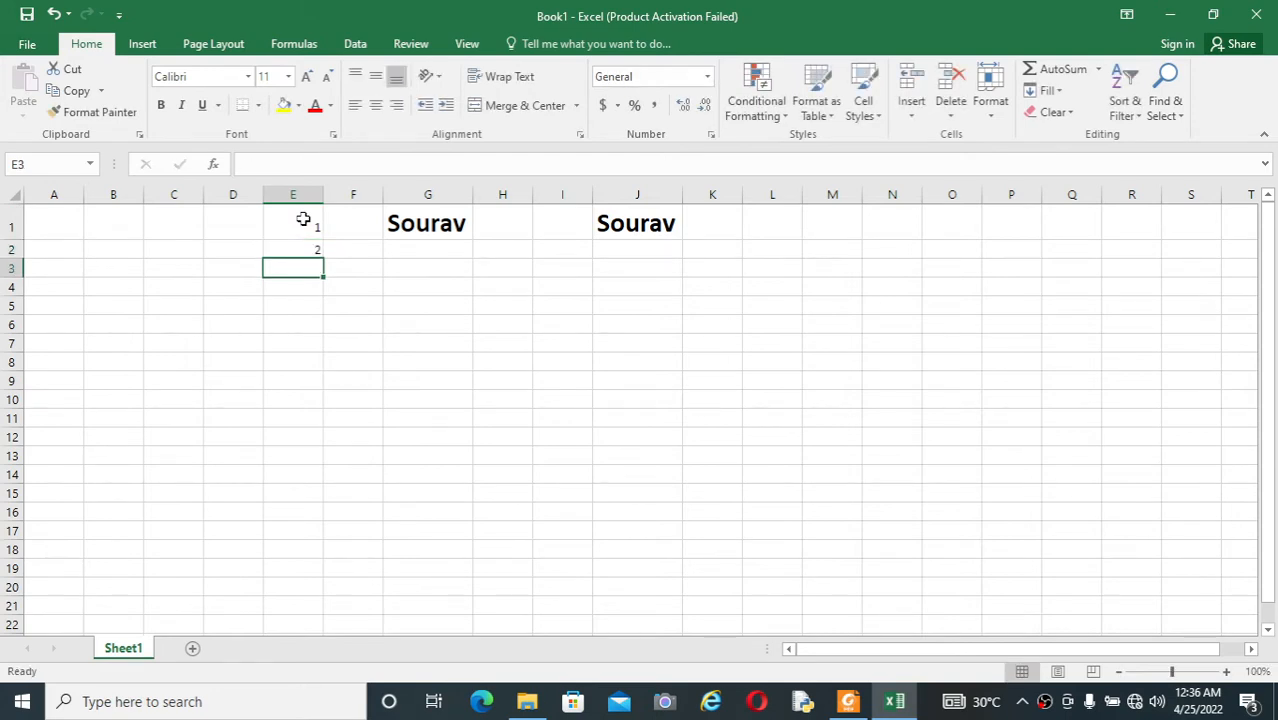
Step: Fill the value of cell E1 down through cell E13
left_click(316, 226)
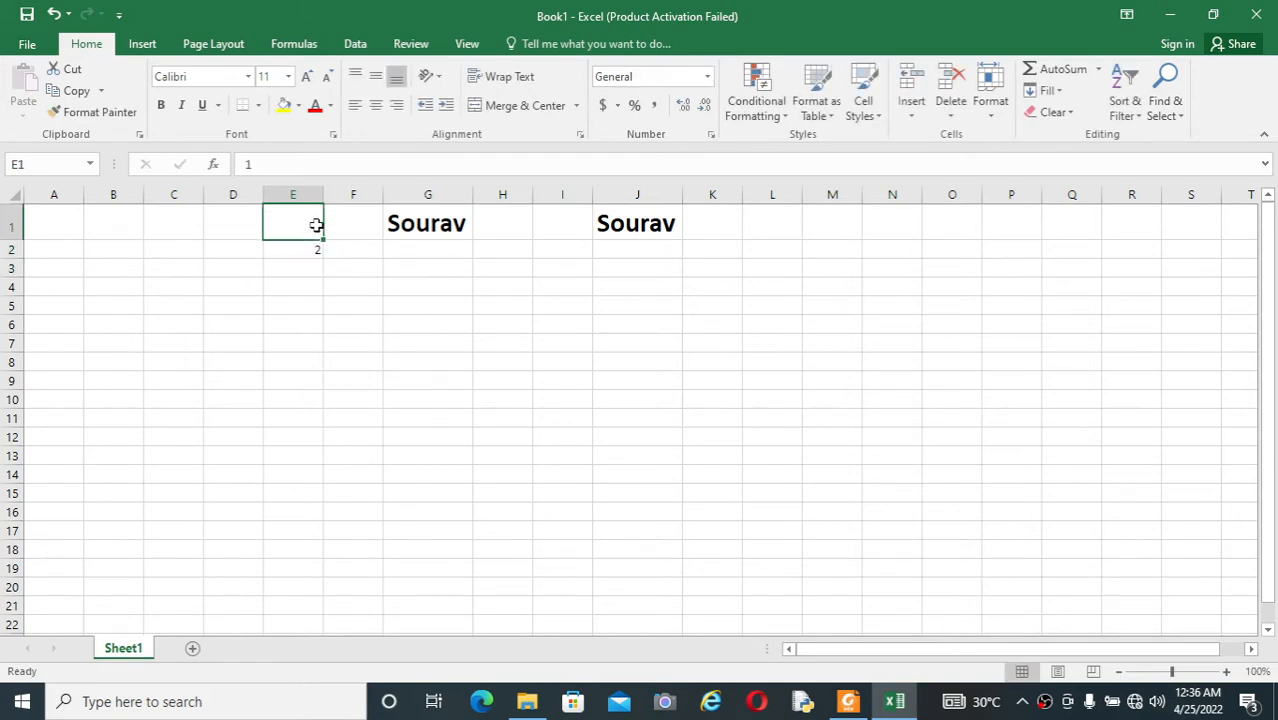
key("shift+Down")
key("shift+Down")
key("shift+Down")
key("shift+Down")
key("shift+Down")
key("shift+Down")
key("shift+Down")
key("shift+Down")
key("shift+Down")
key("shift+Down")
key("shift+Down")
key("shift+Down")
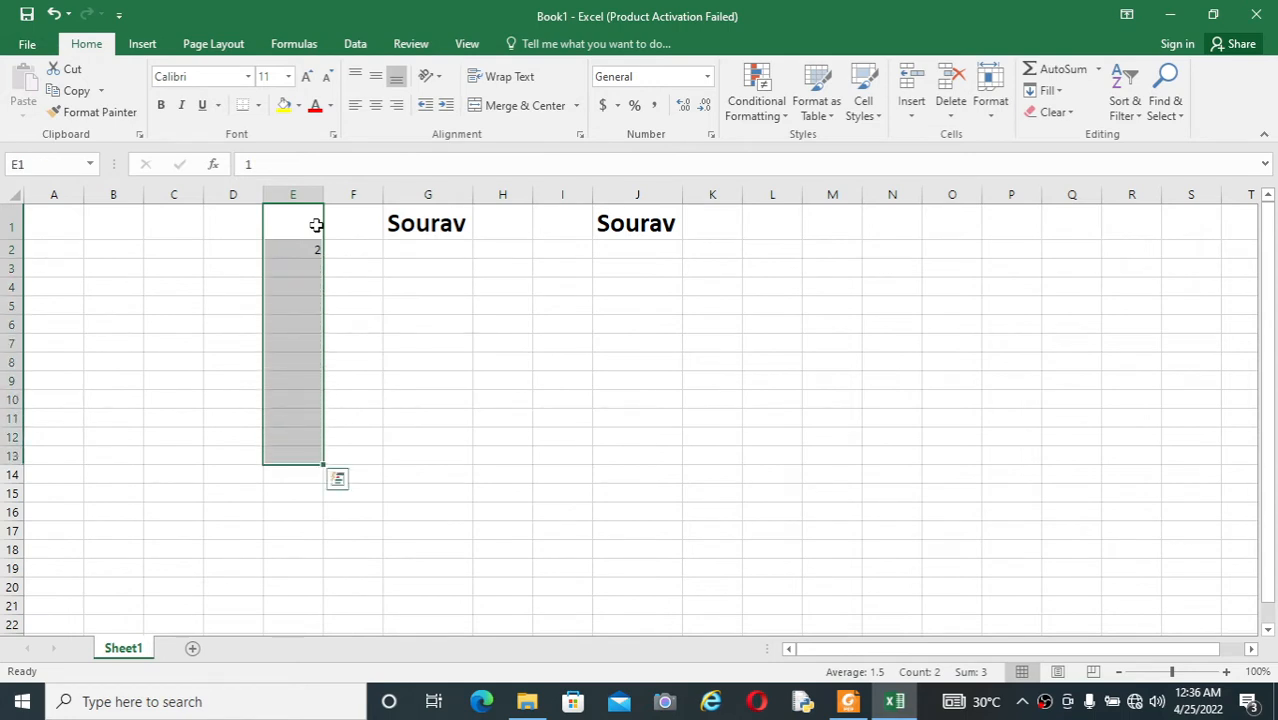
key("ctrl+d")
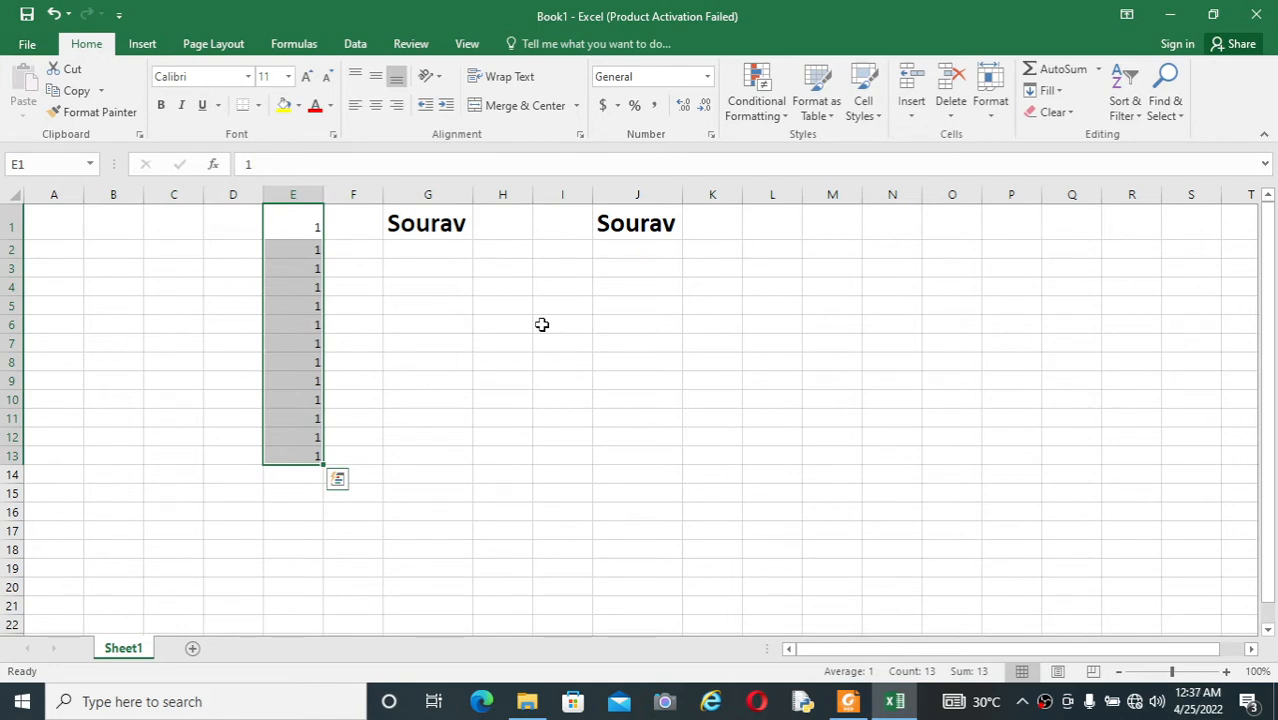
left_click(331, 416)
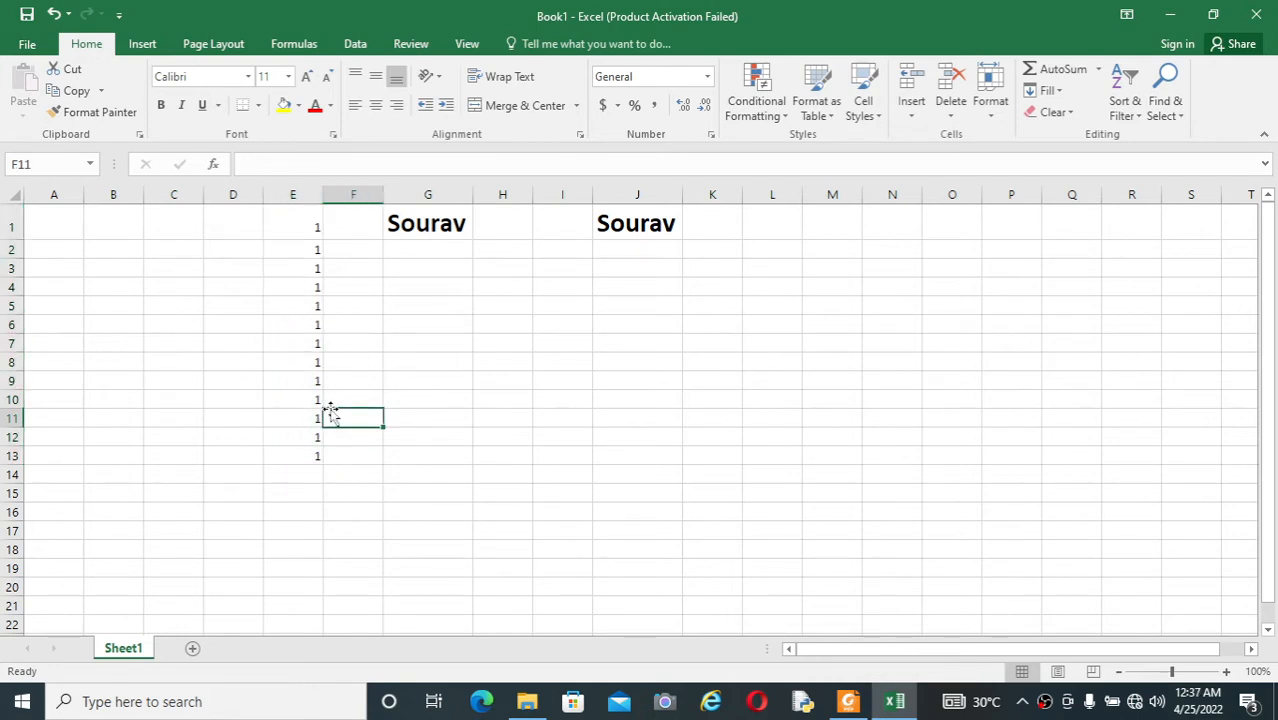
Step: Clear all contents of column E
left_click(307, 196)
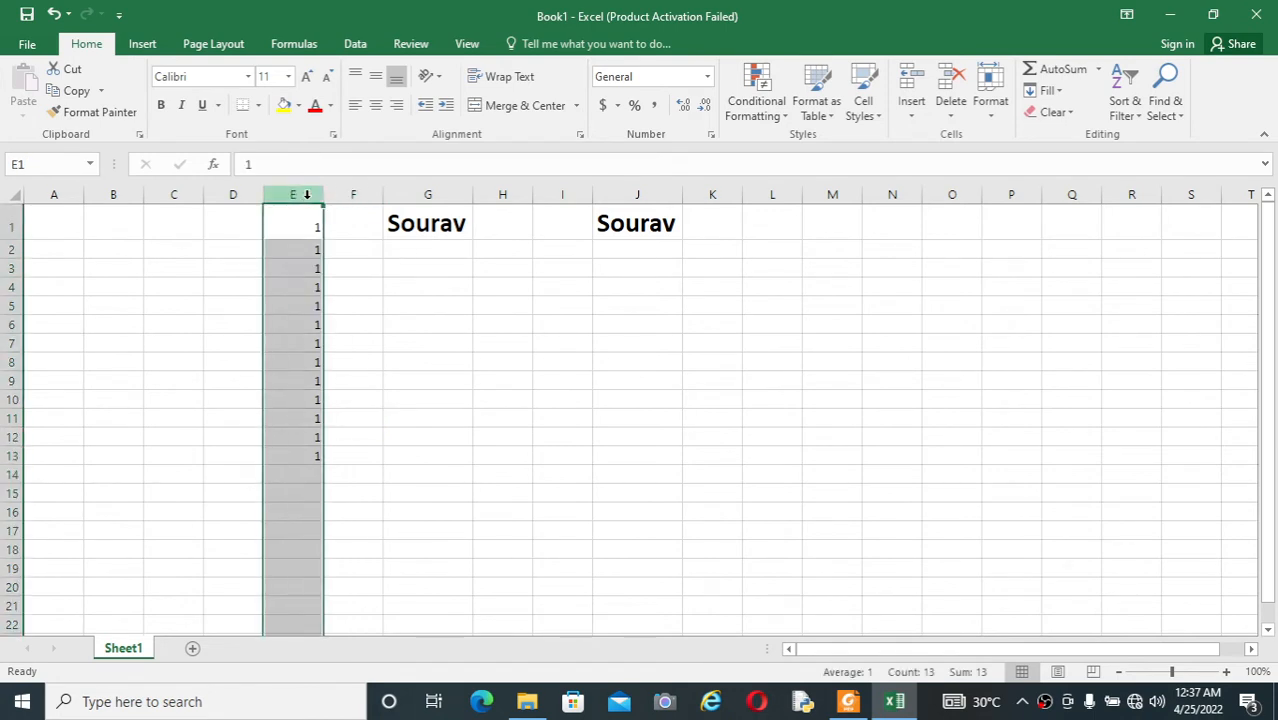
key("Delete")
left_click(435, 332)
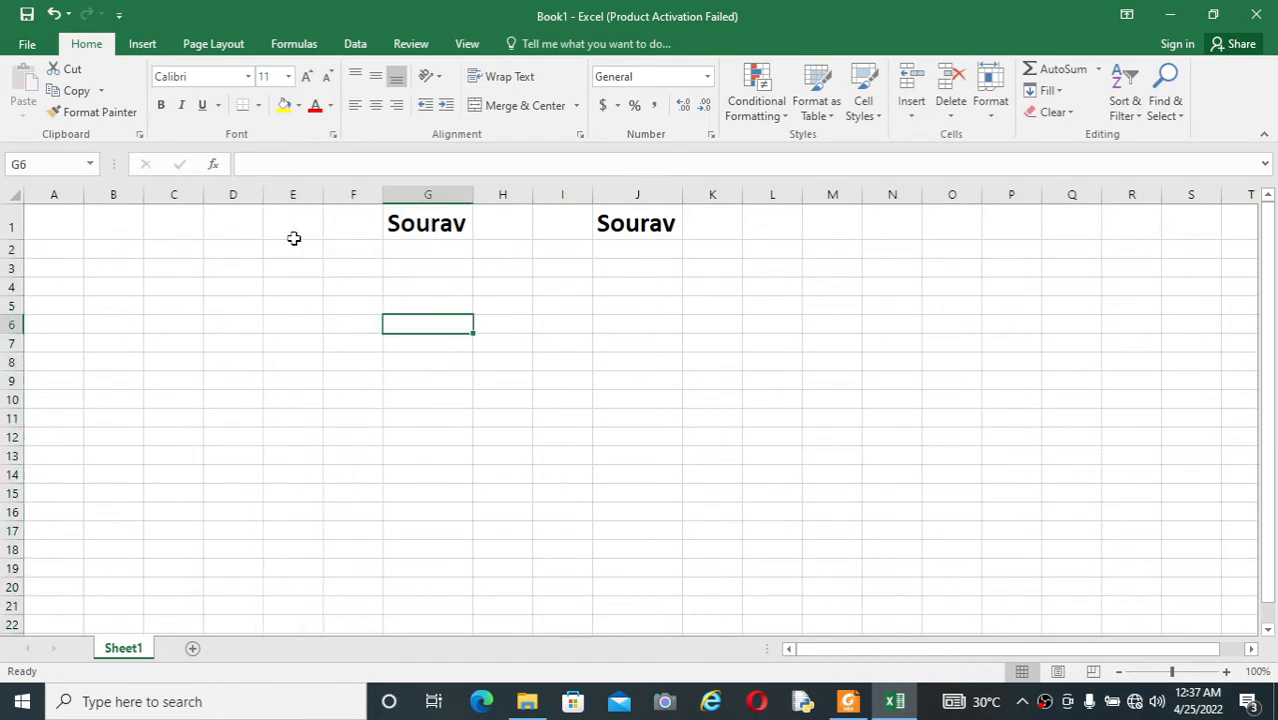
Step: Enter 1 in cell E1
left_click(293, 219)
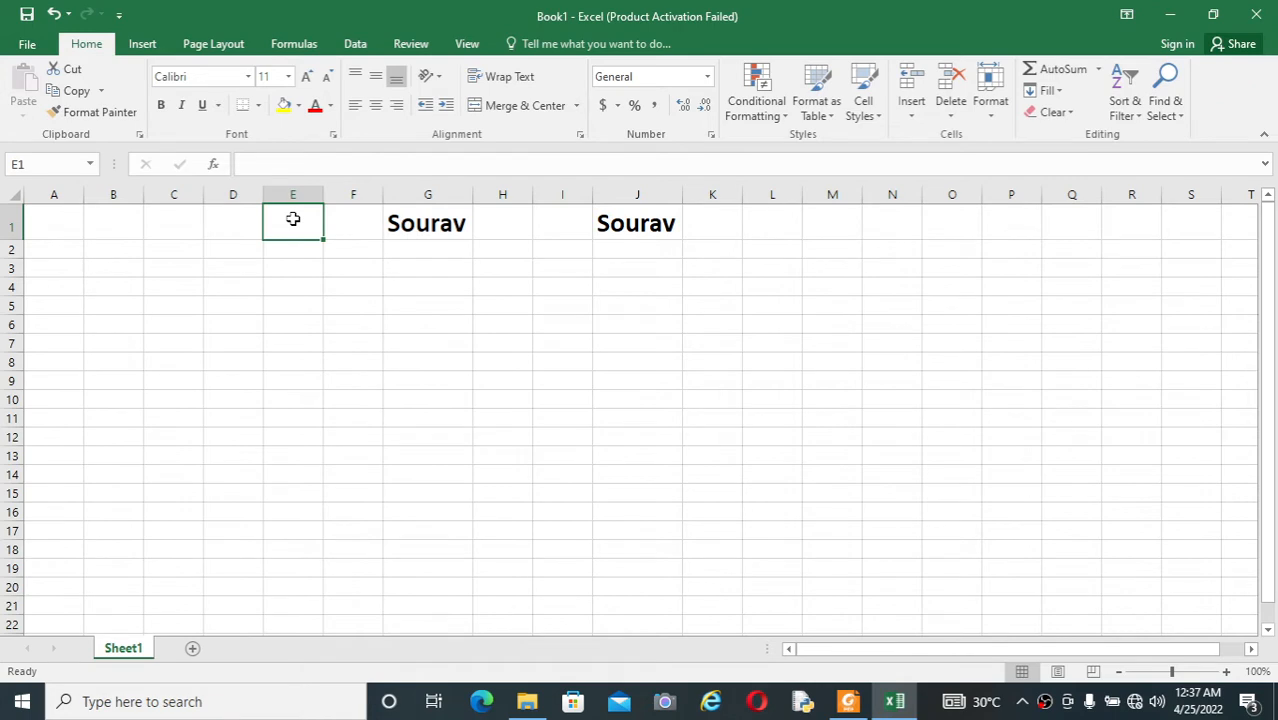
type("1")
left_click(365, 328)
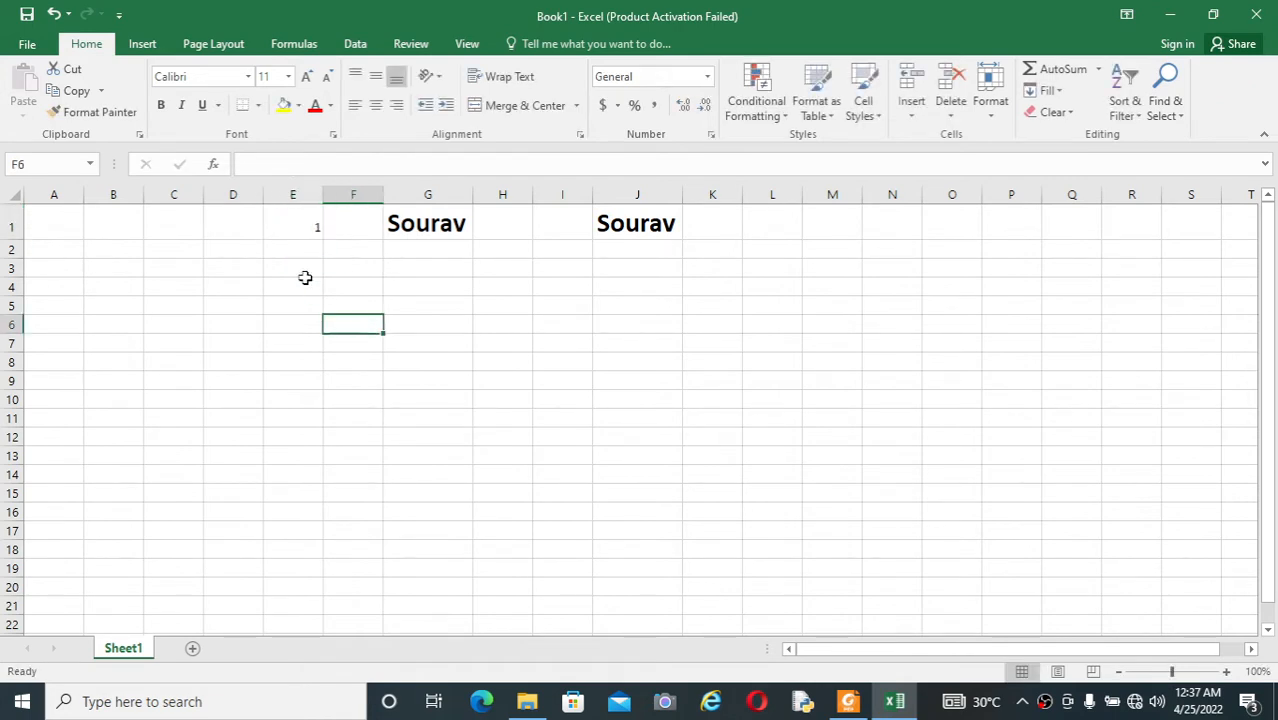
Step: Fill the value of cell E1 down through cell E21
left_click(295, 224)
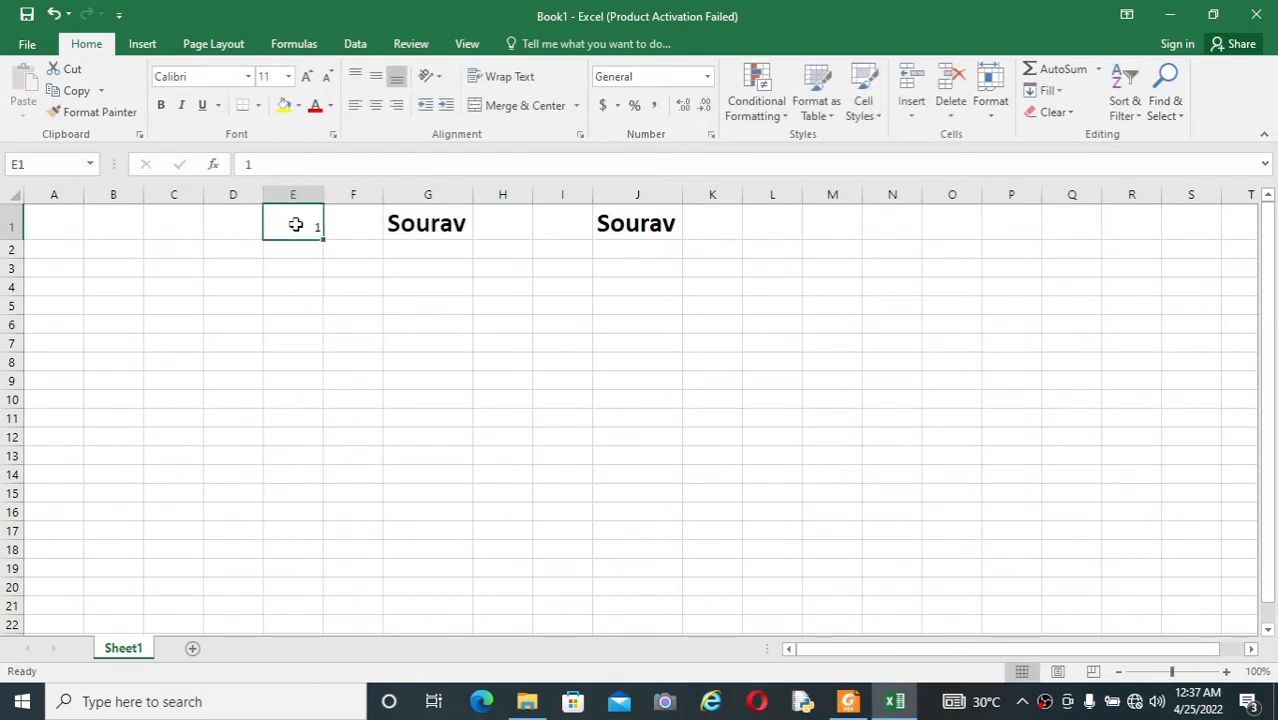
key("shift+Down")
key("shift+Down")
key("shift+Down")
key("shift+Down")
key("shift+Down")
key("shift+Down")
key("shift+Down")
key("shift+Down")
key("shift+Down")
key("shift+Down")
key("shift+Down")
key("shift+Down")
key("shift+Down")
key("shift+Down")
key("shift+Down")
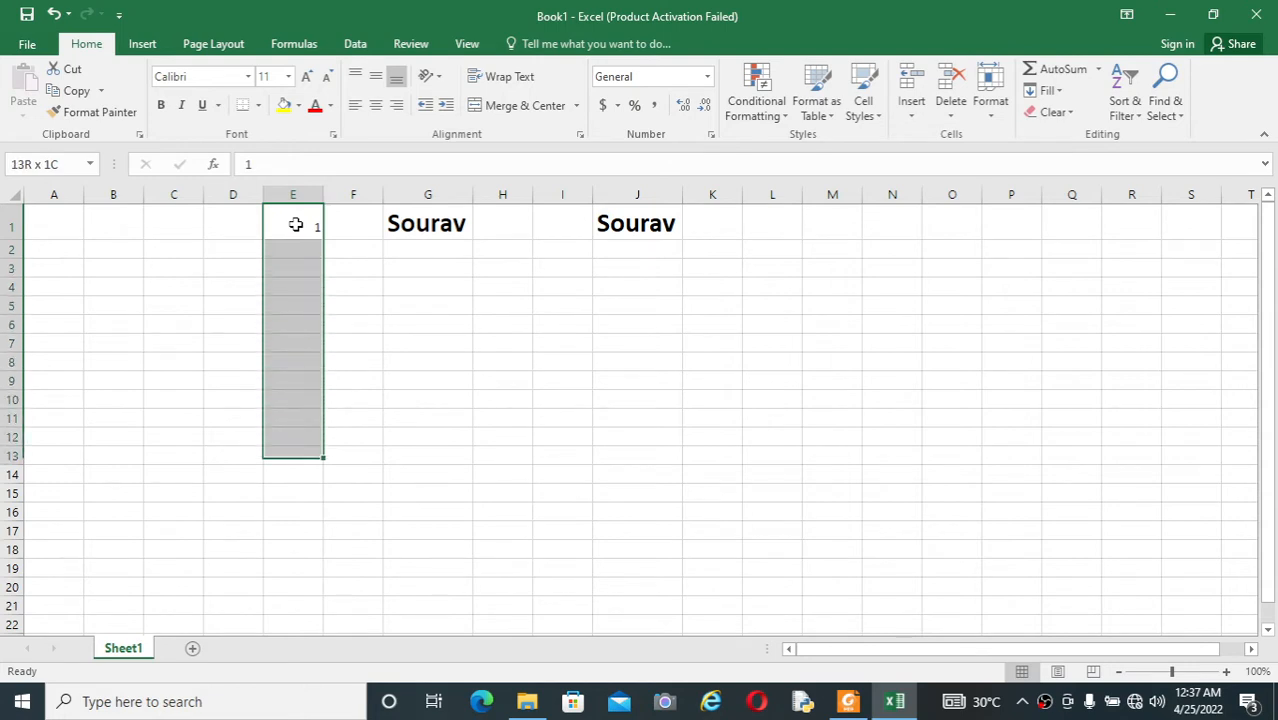
key("shift+Down")
key("shift+Down")
key("shift+Down")
key("shift+Down")
key("shift+Down")
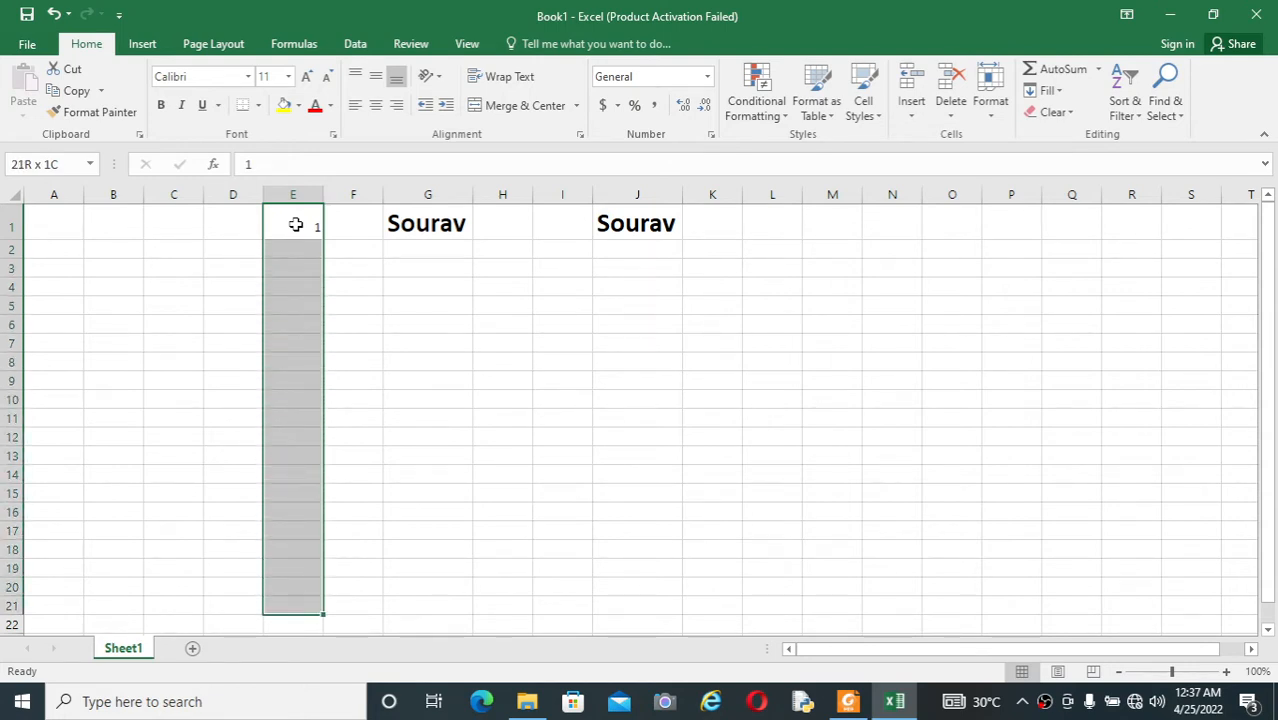
key("shift+Down")
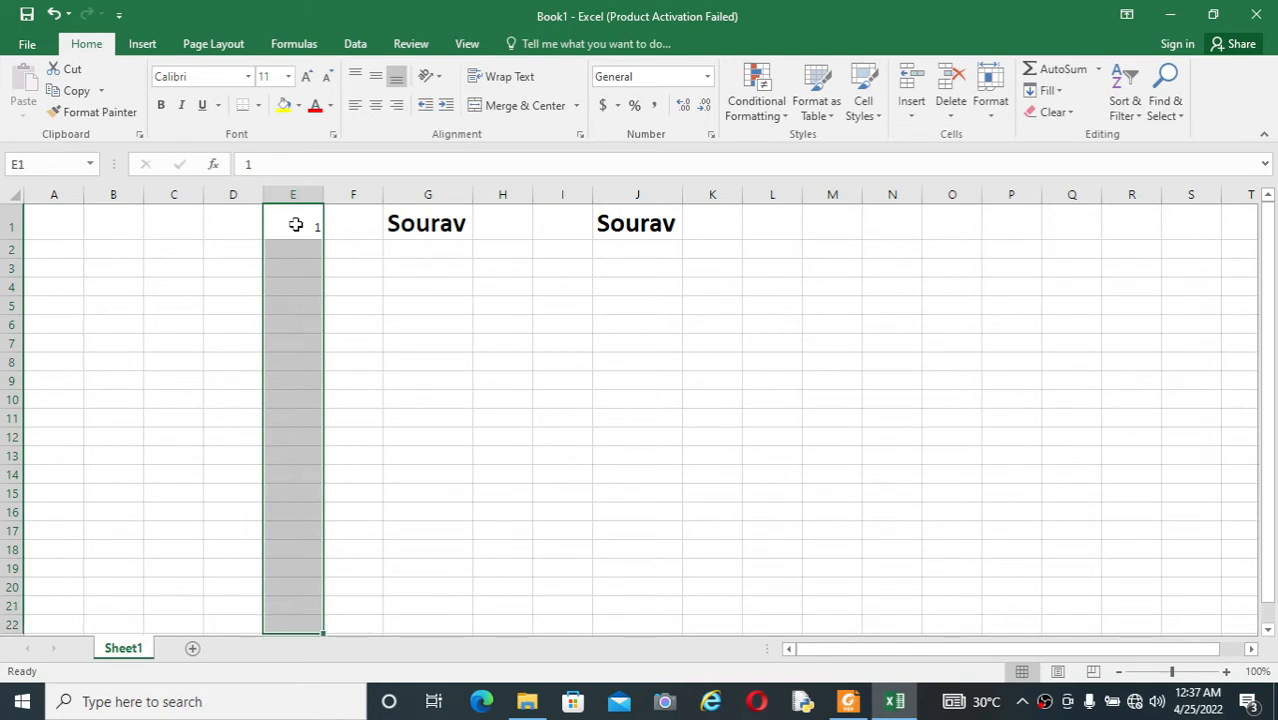
key("shift+Up")
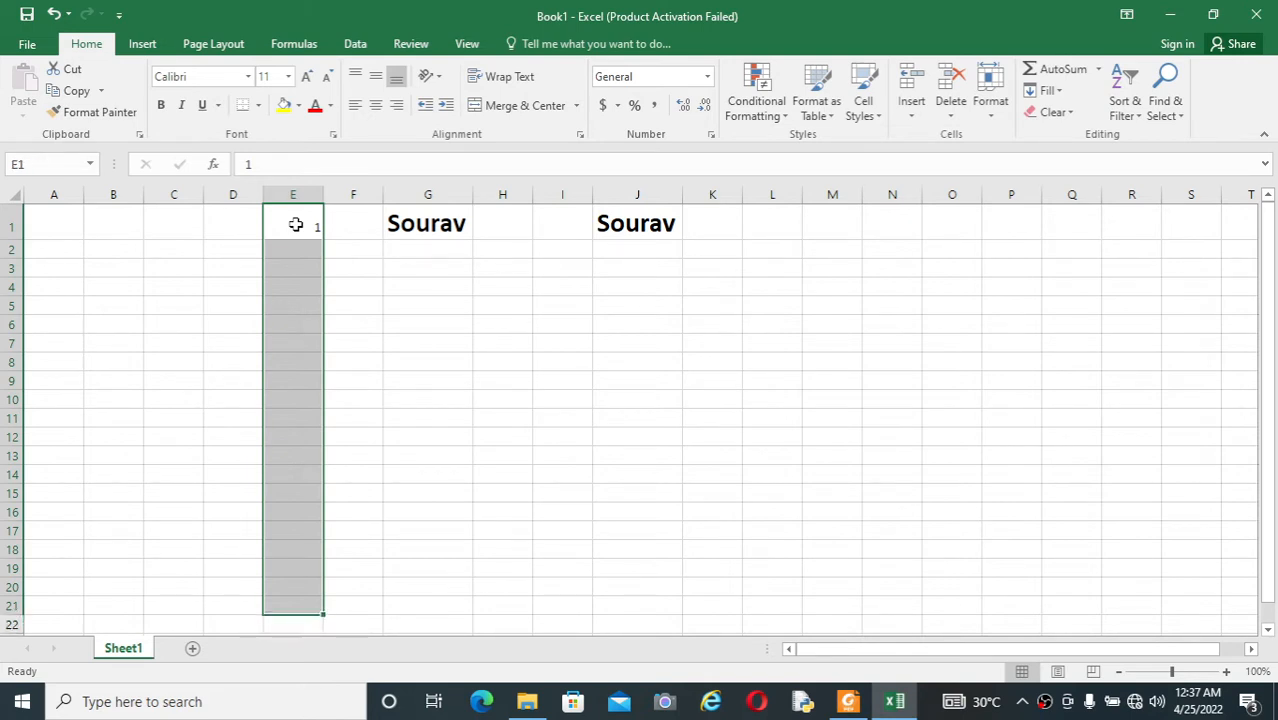
key("ctrl+d")
left_click(507, 456)
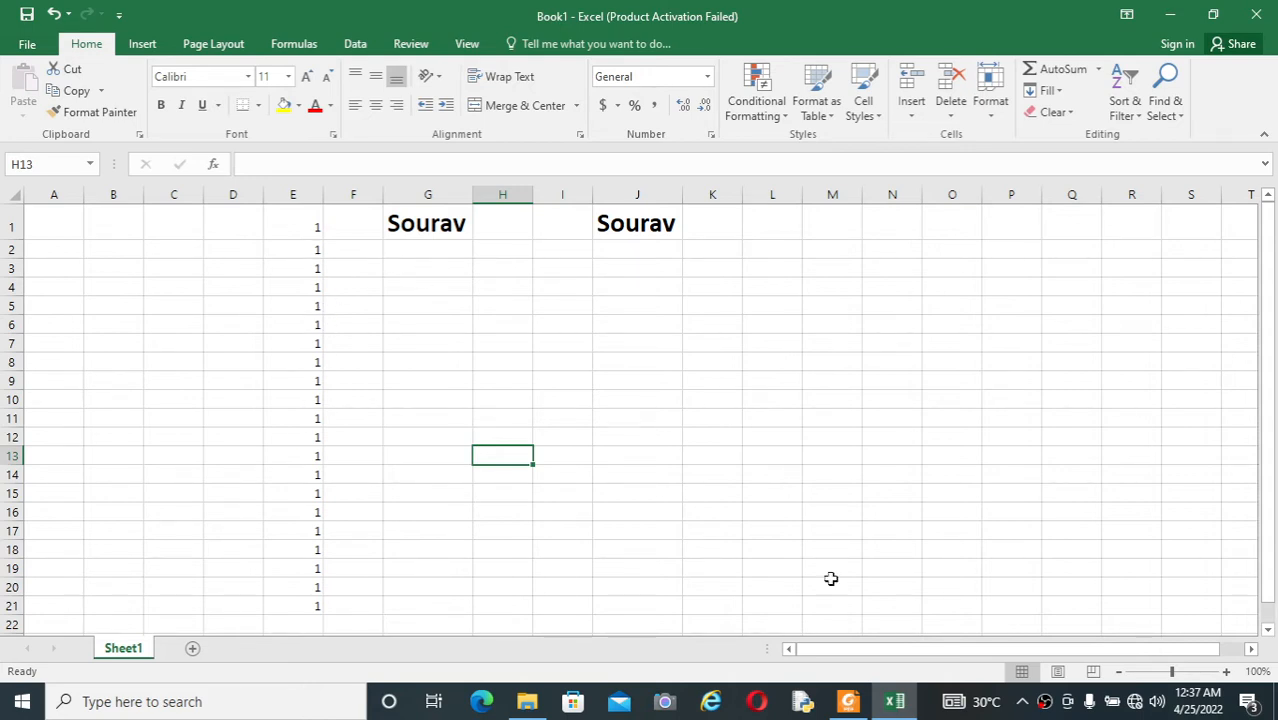
Step: Check the PDF shortcut list, return to the workbook and find both cells containing the person's name with Find
key("alt+Tab")
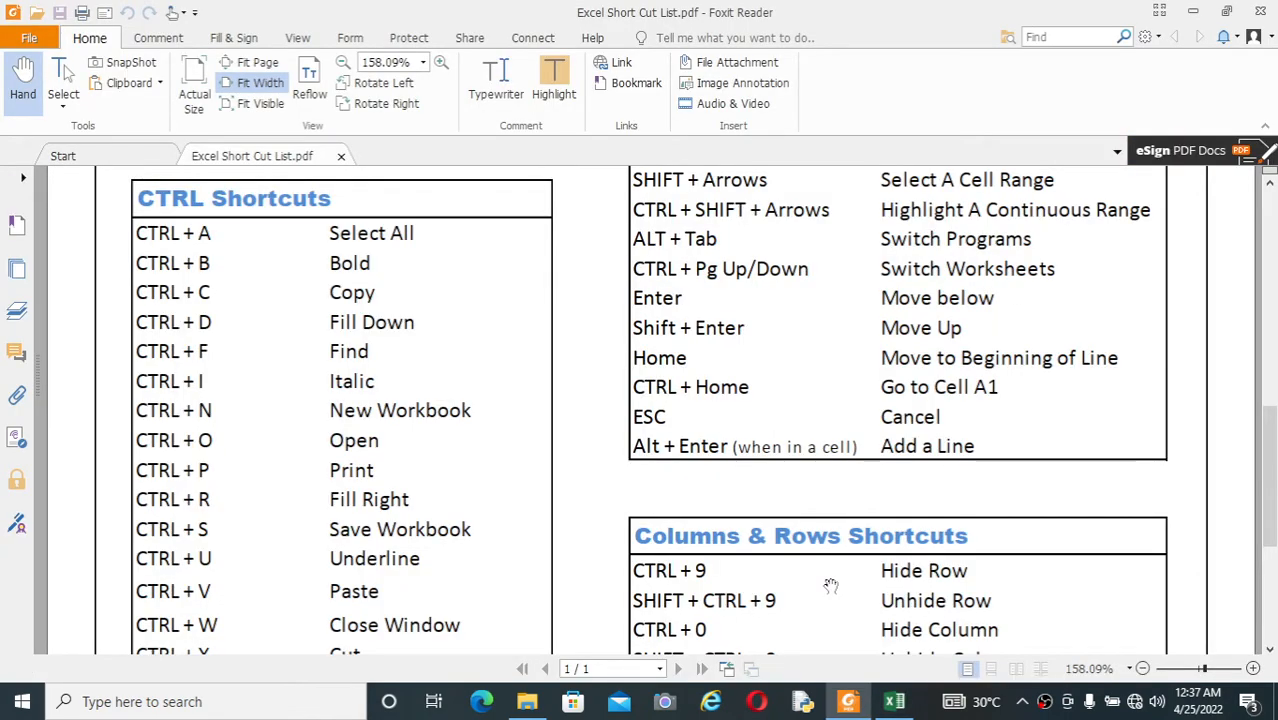
key("alt+Tab")
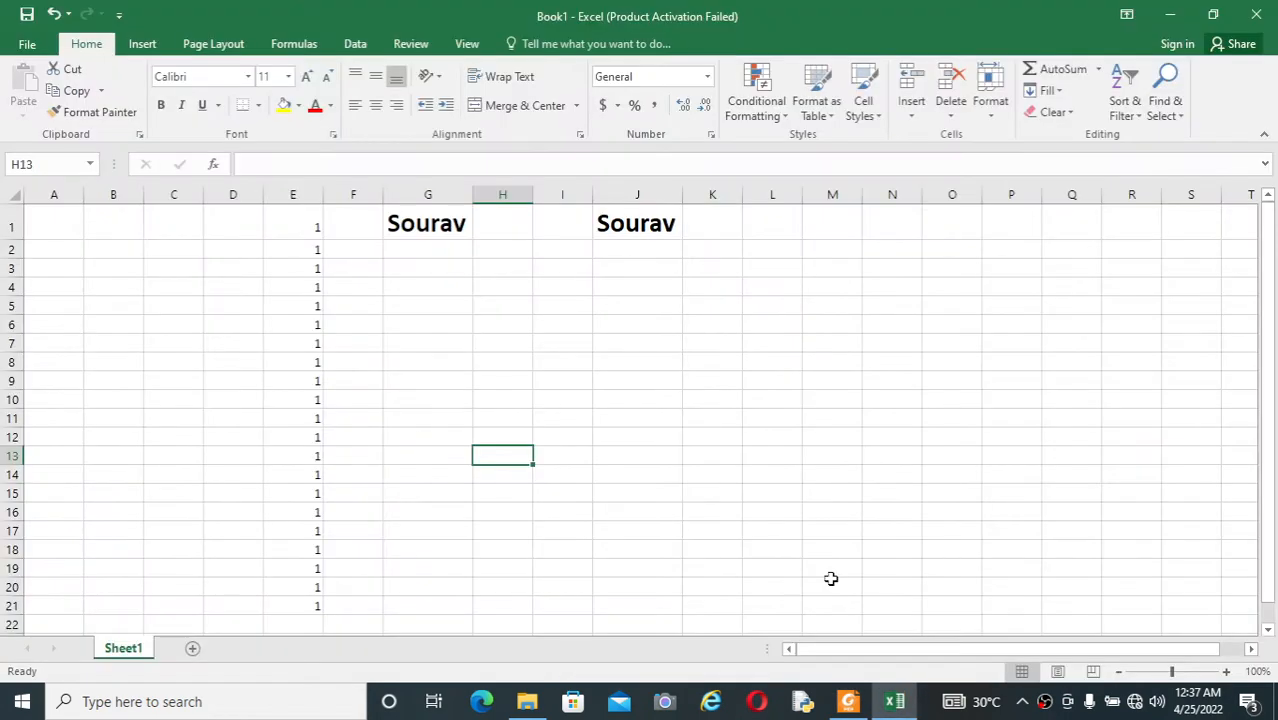
left_click(710, 370)
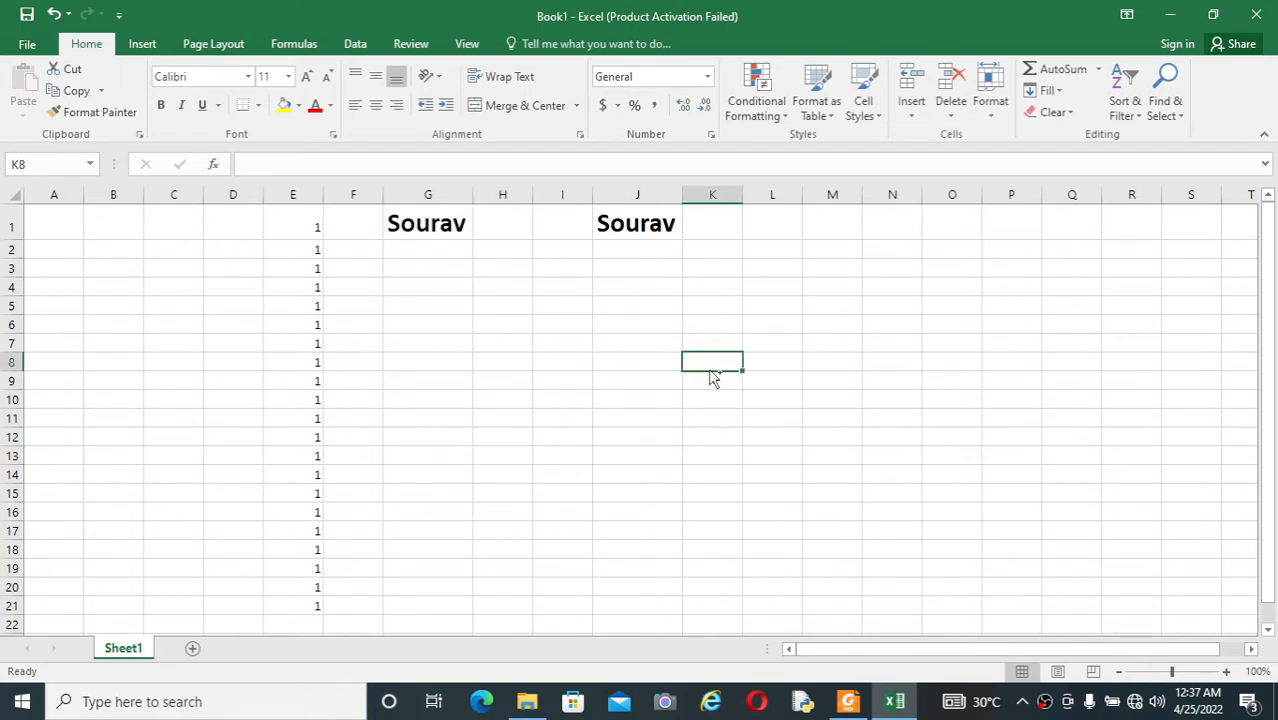
key("ctrl+f")
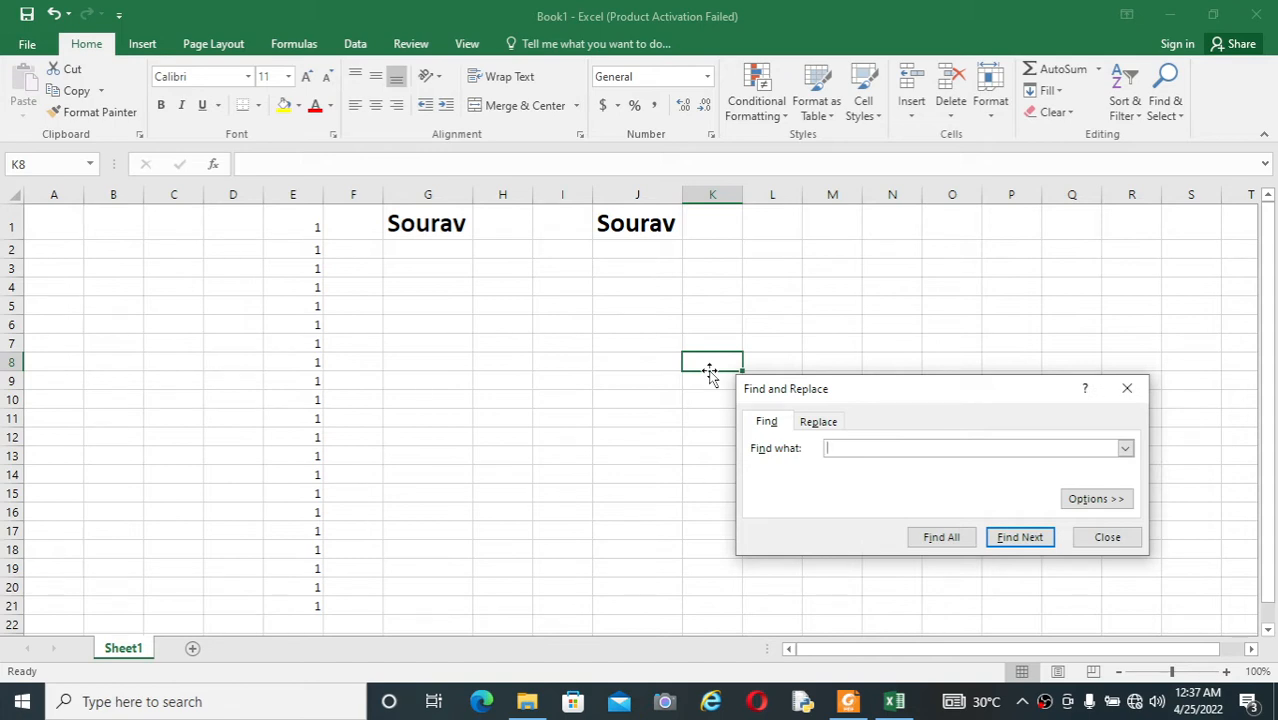
type("Sourav")
key("Return")
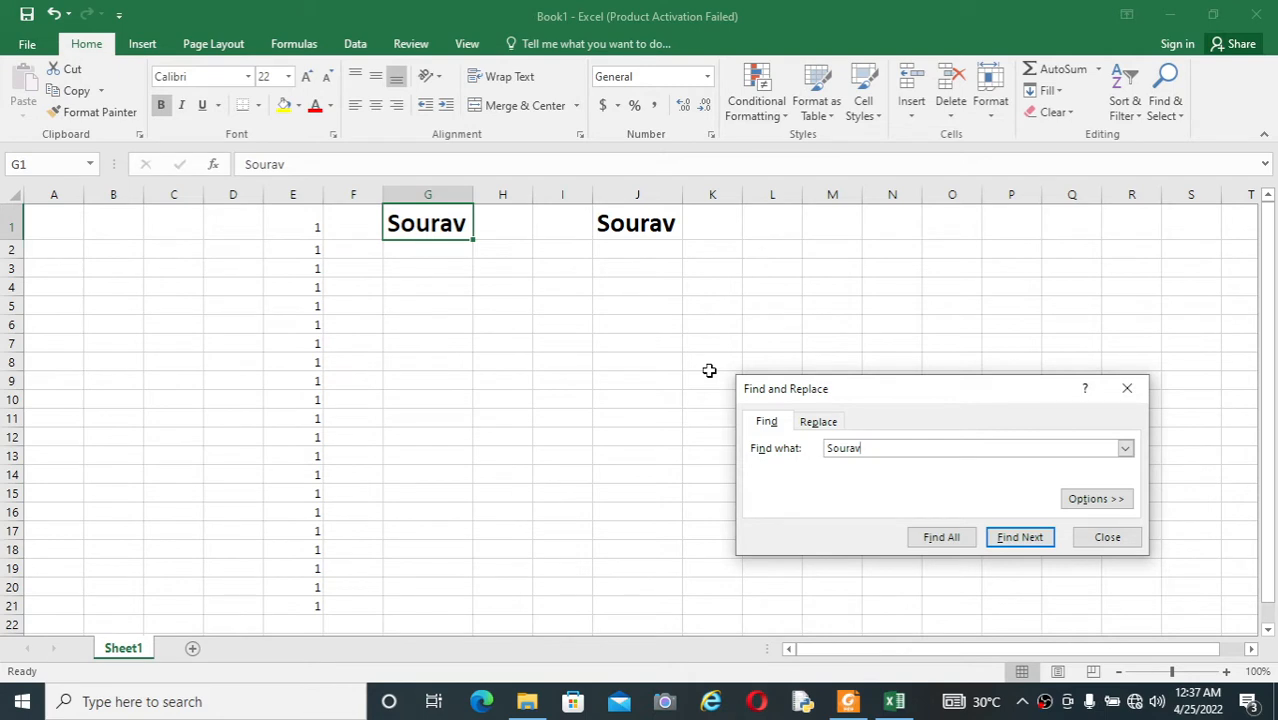
key("Return")
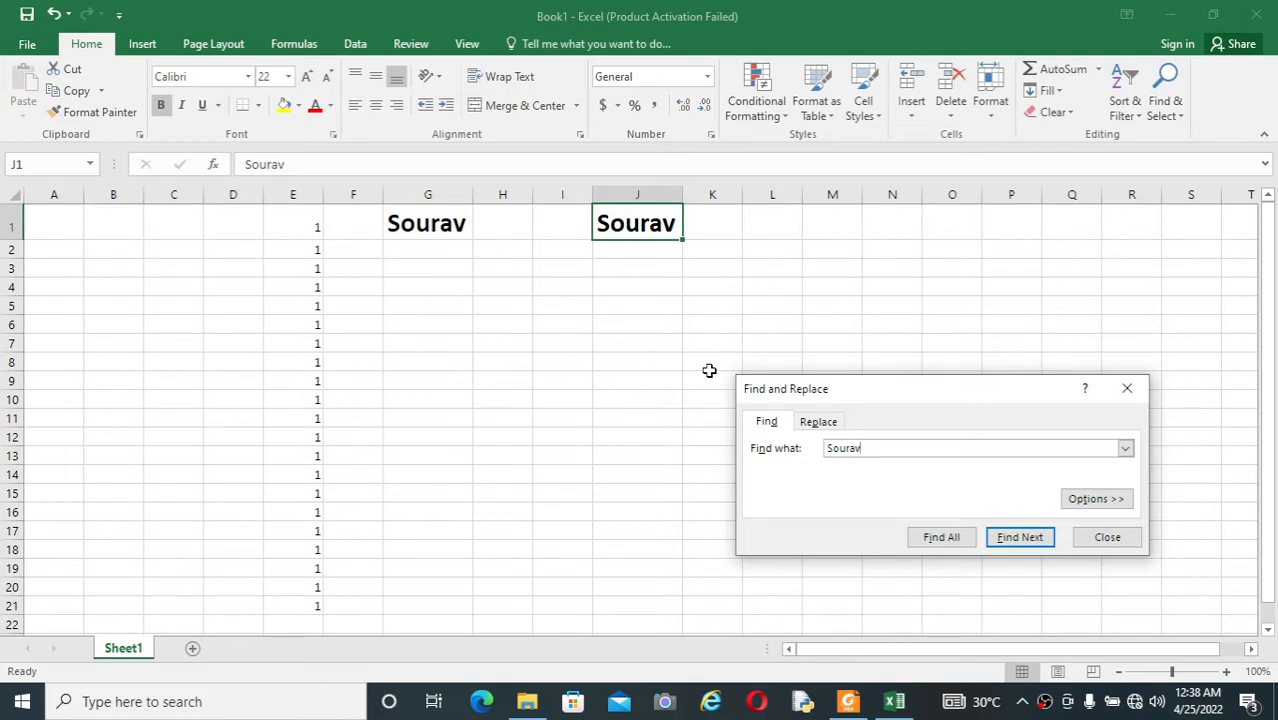
left_click(1130, 390)
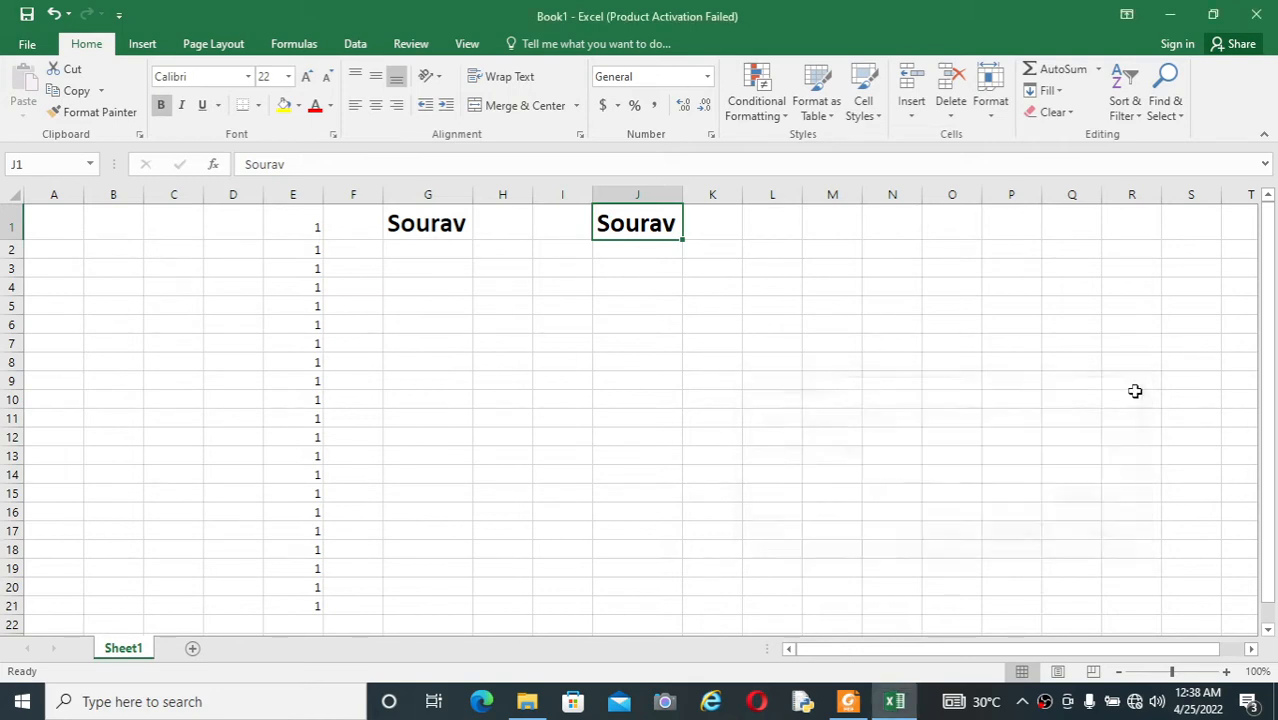
left_click(703, 383)
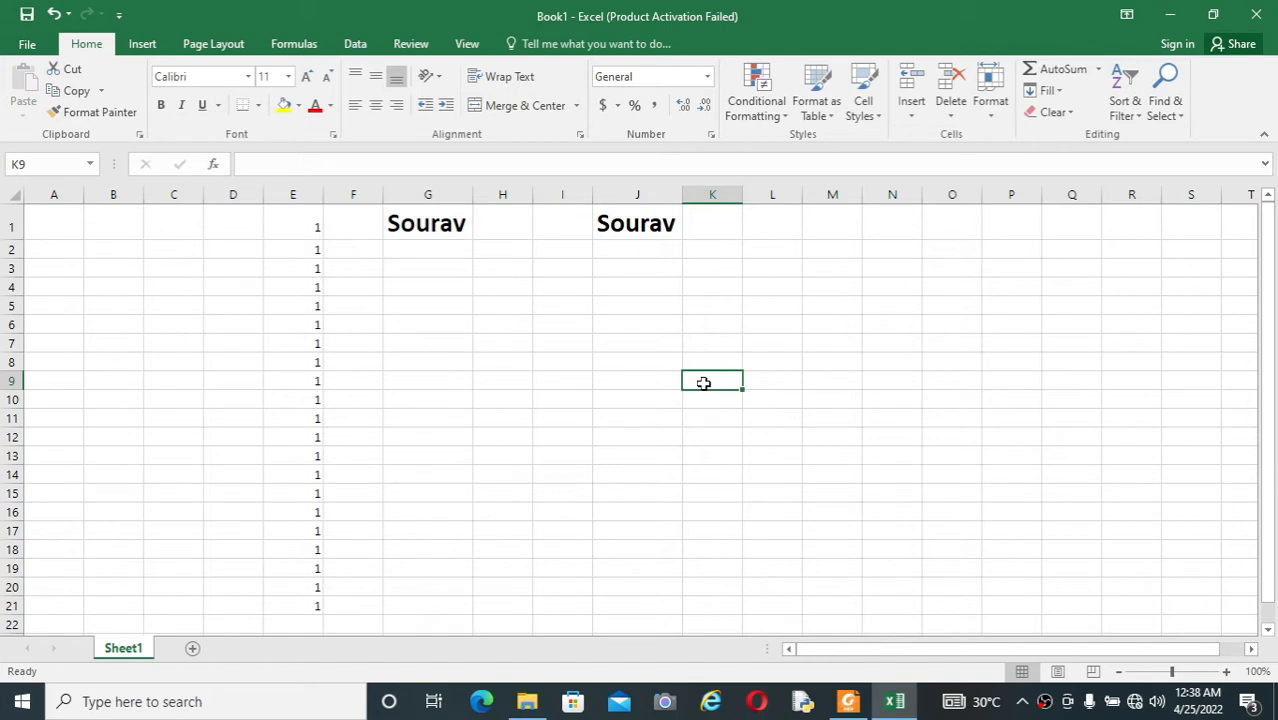
Step: Recheck the PDF shortcut list, return to the workbook and italicize the name in cell J1
key("alt+Tab")
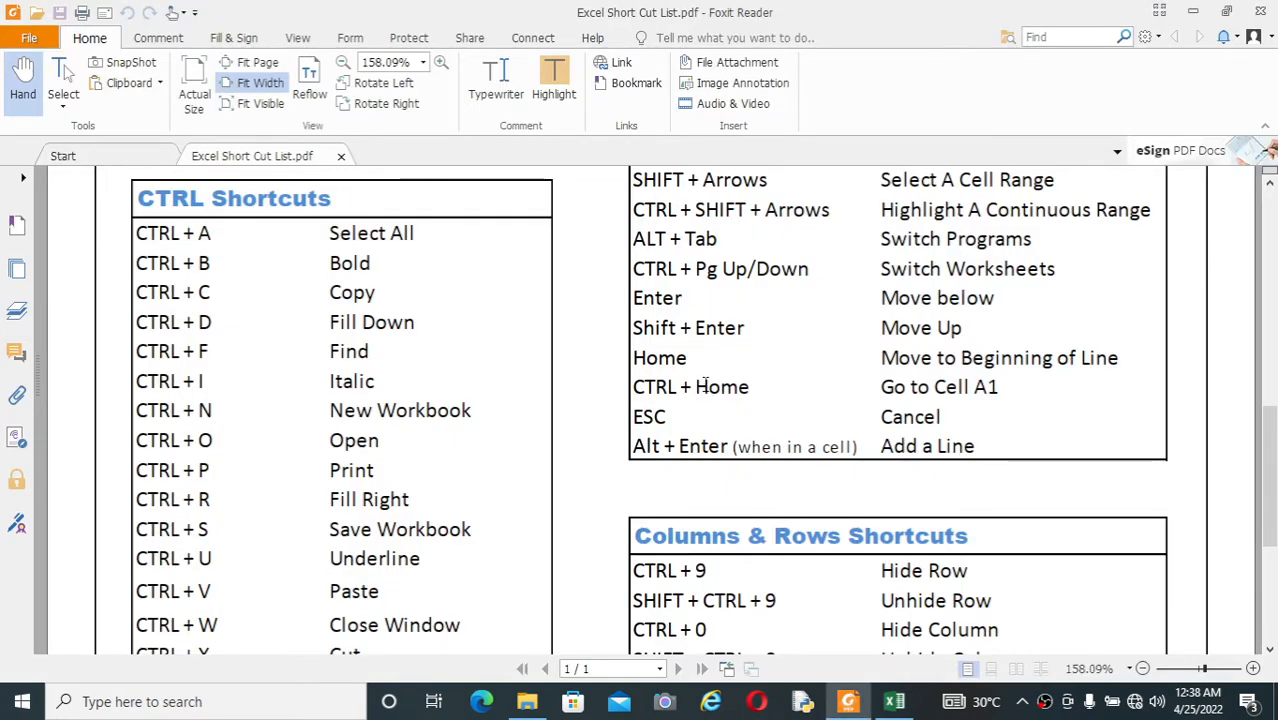
key("alt+Tab")
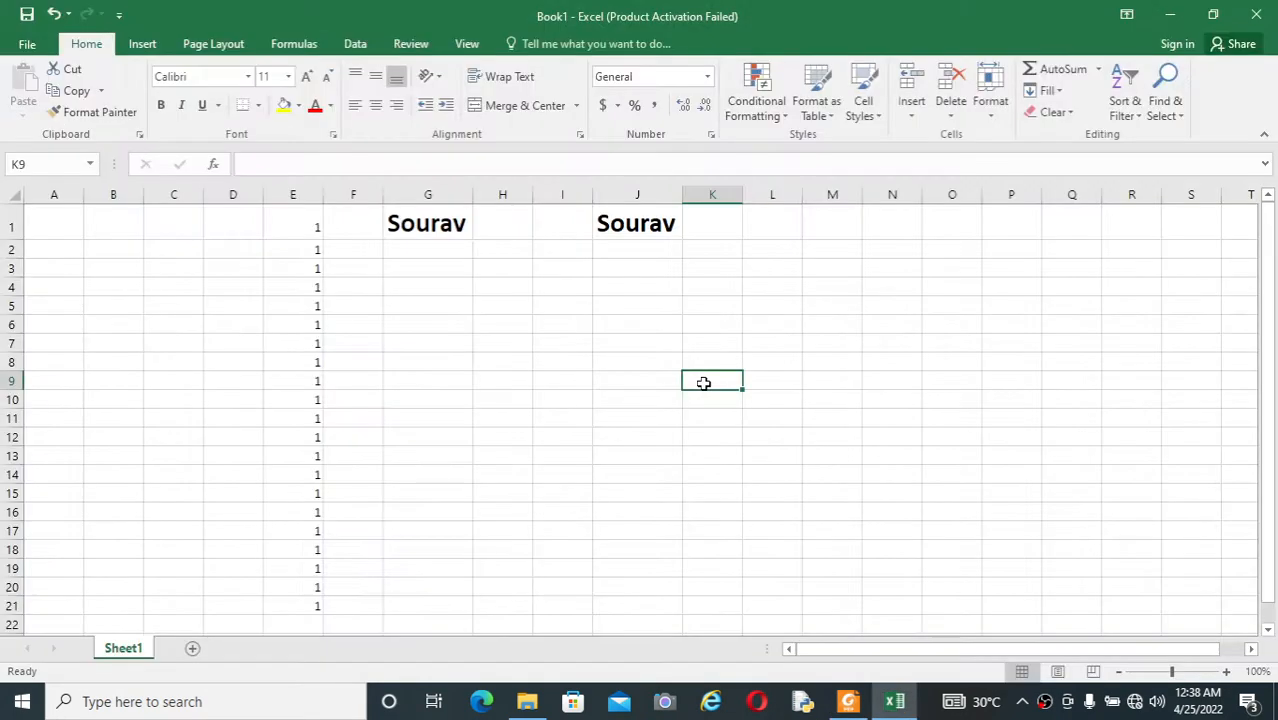
key("Up")
key("Up")
key("Up")
key("Up")
key("Up")
key("Up")
key("Up")
key("Up")
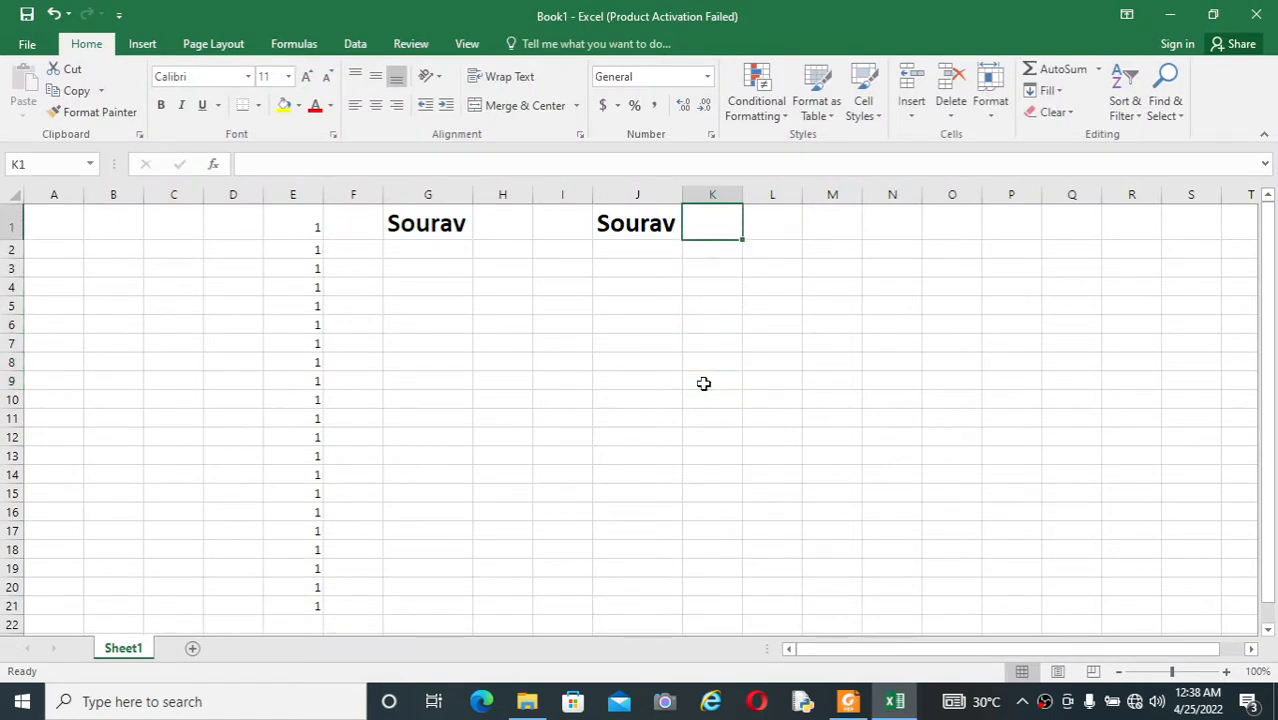
key("Left")
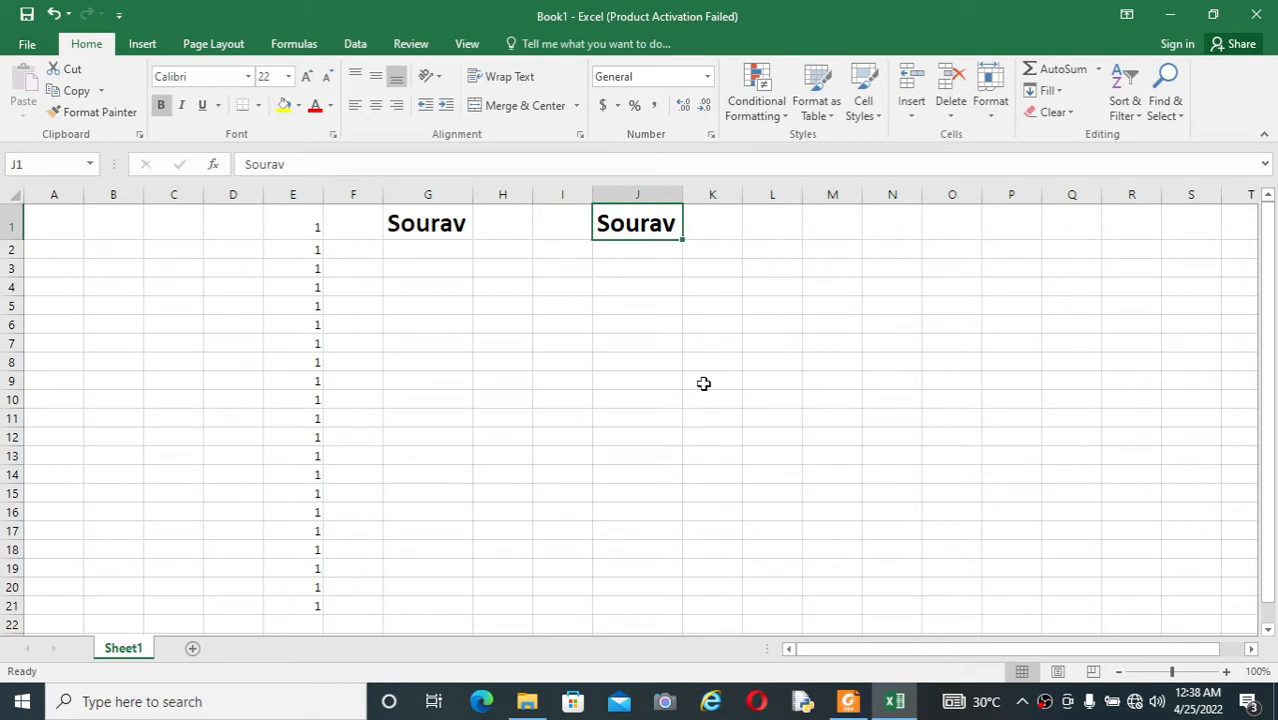
key("ctrl+i")
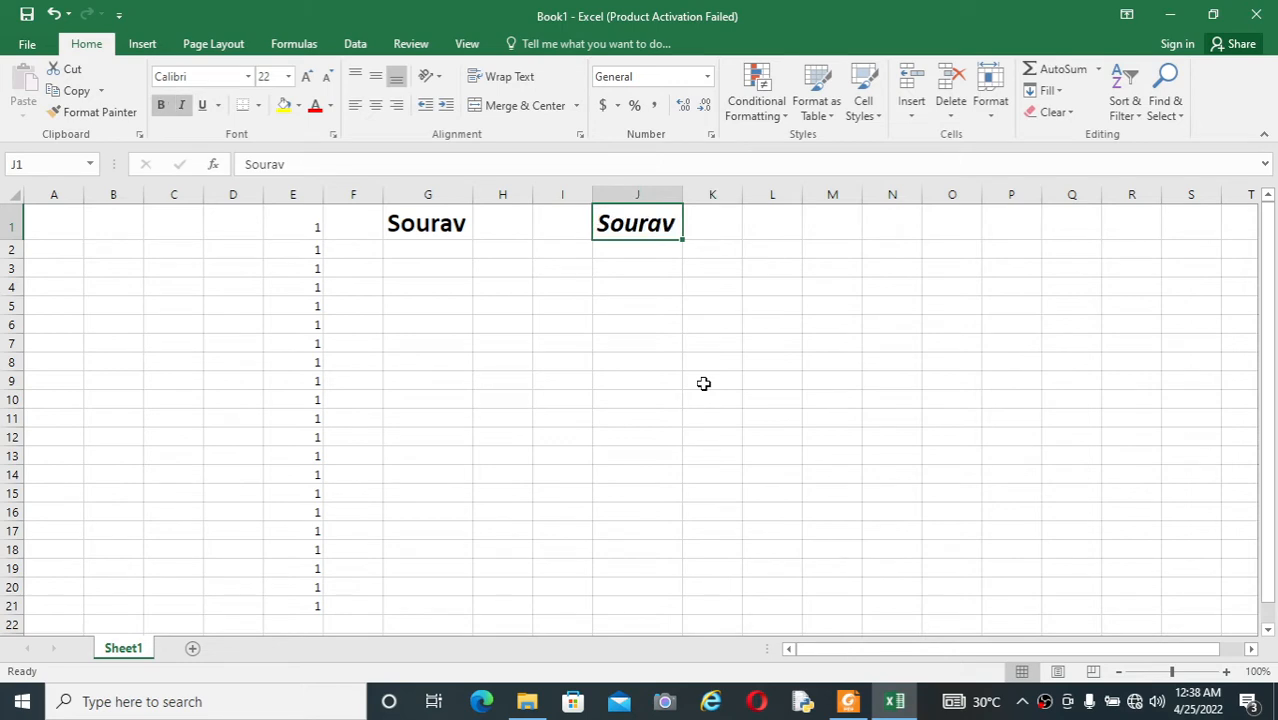
left_click(666, 308)
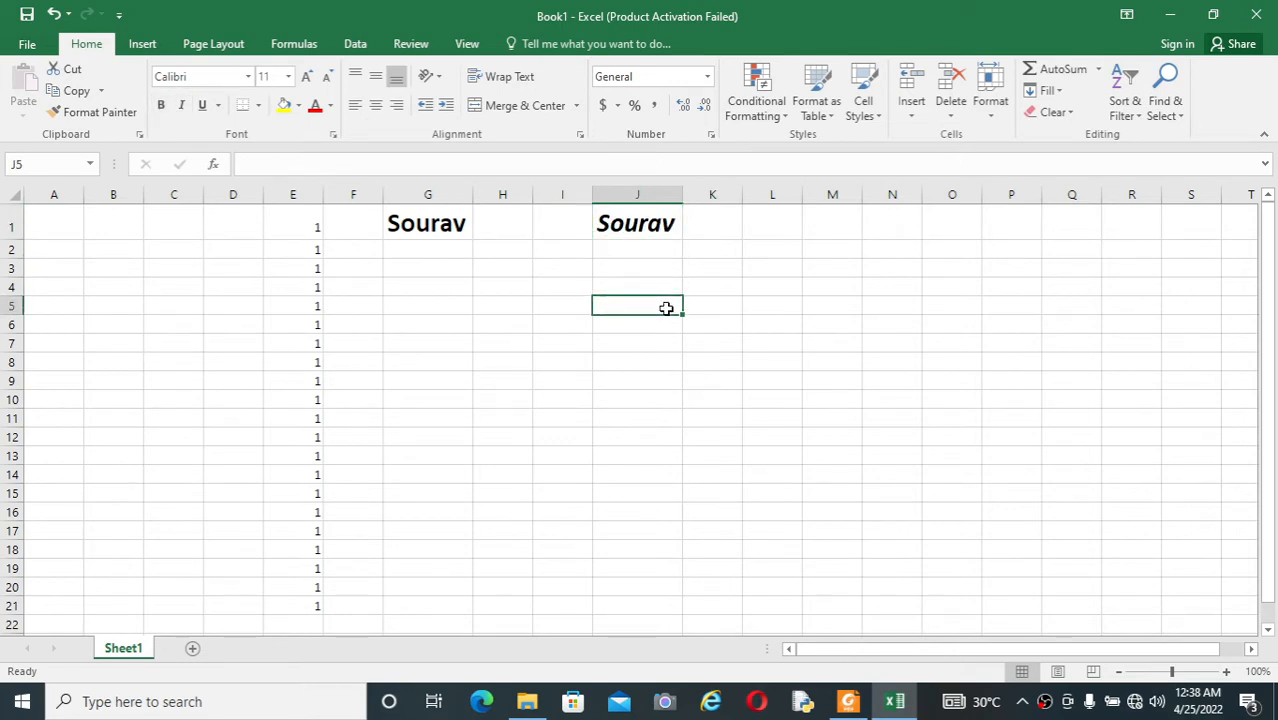
Step: Consult the PDF shortcut list, return to Excel and create two new blank workbooks
key("alt+Tab")
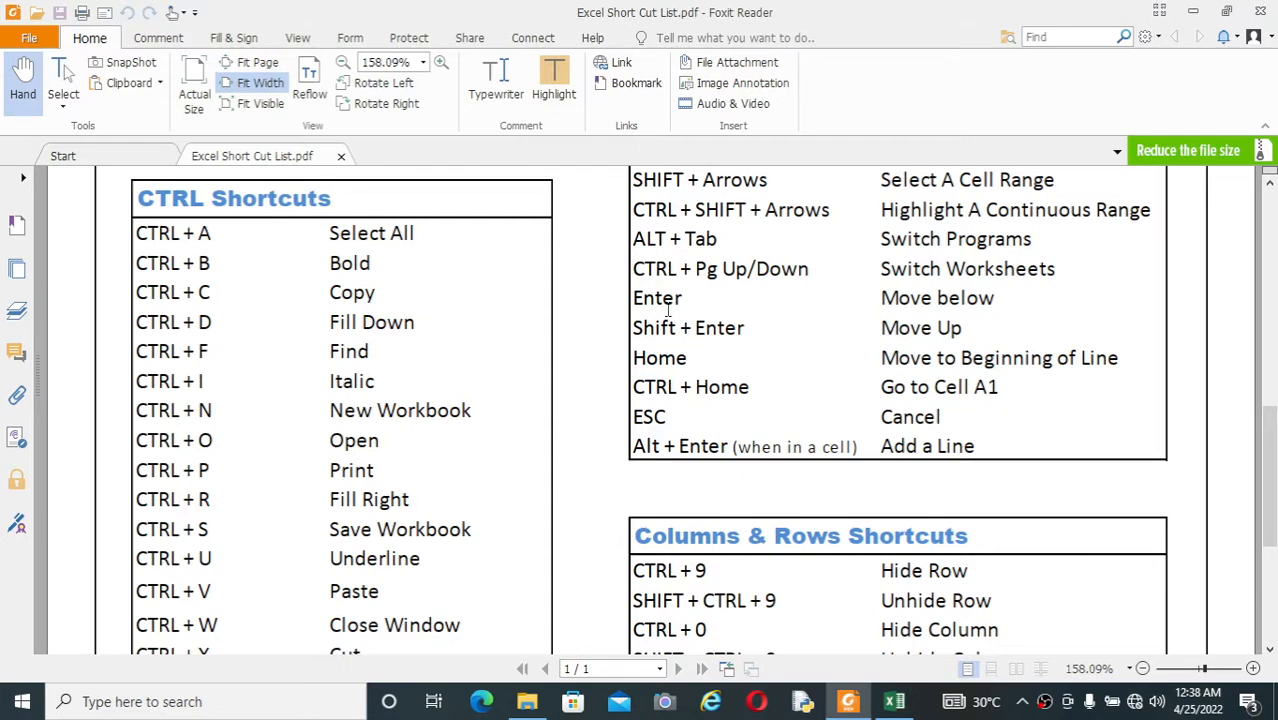
key("alt+Tab")
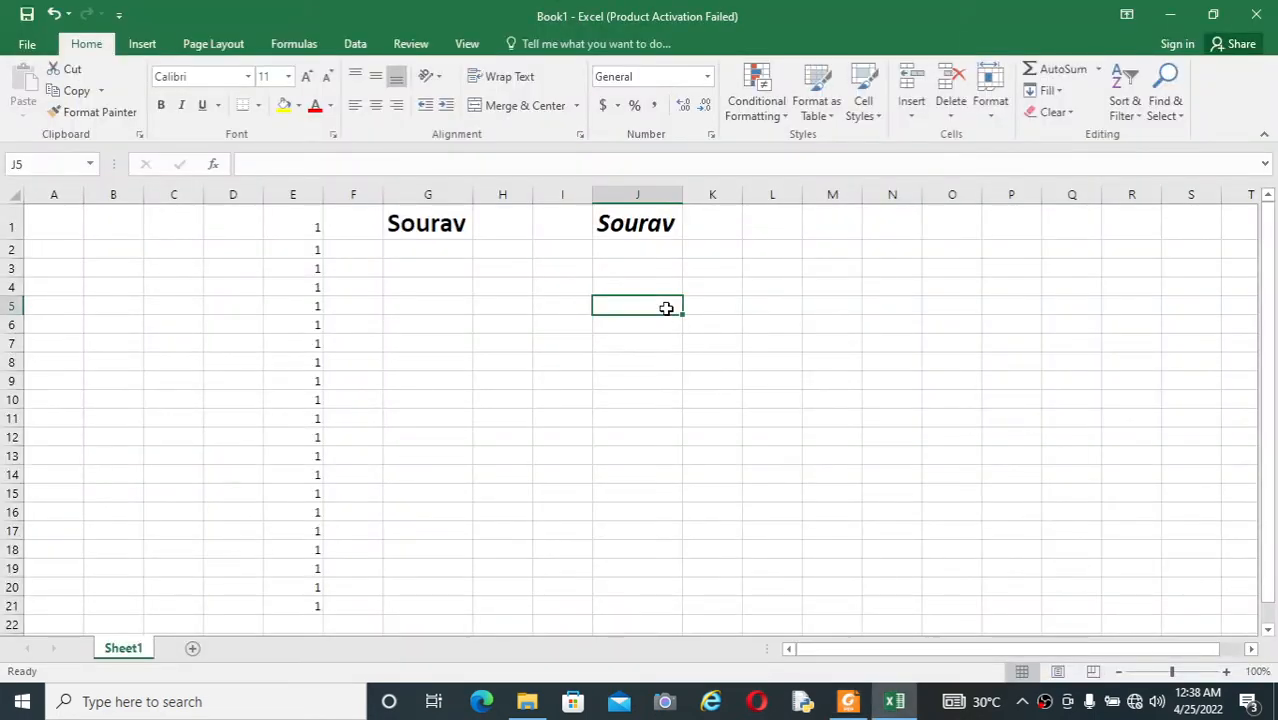
key("ctrl+n")
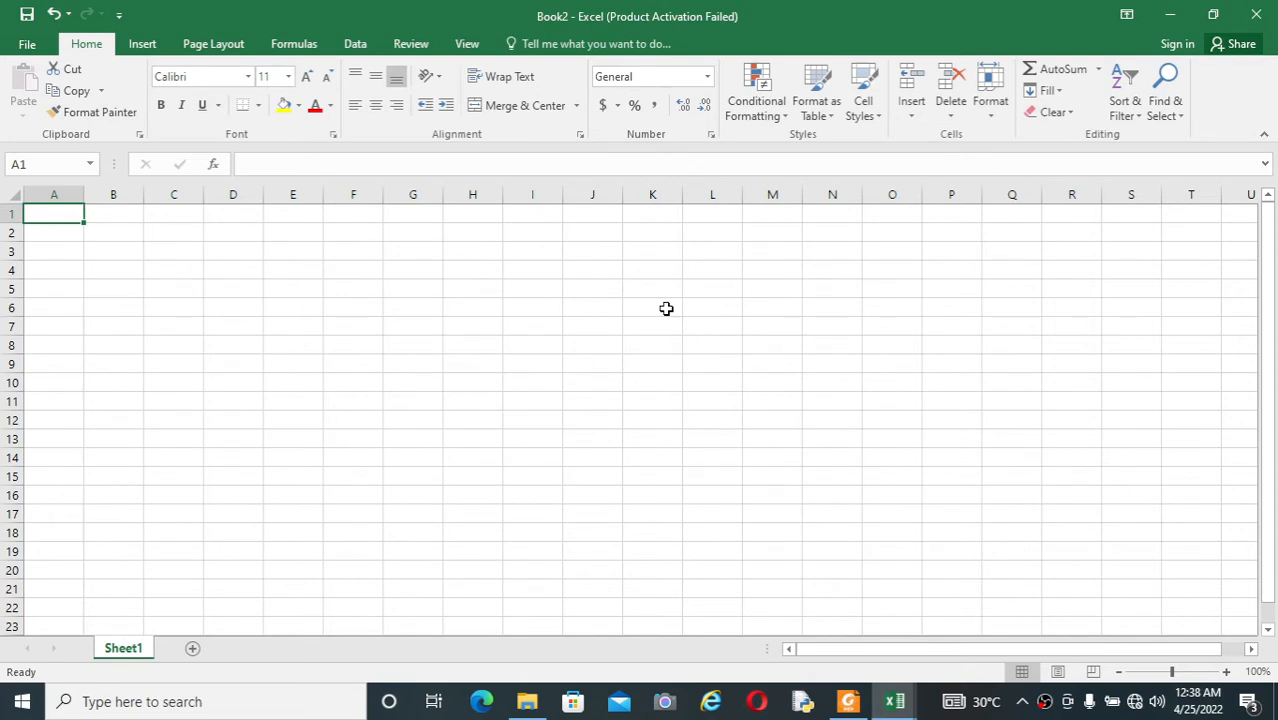
mouse_move(893, 706)
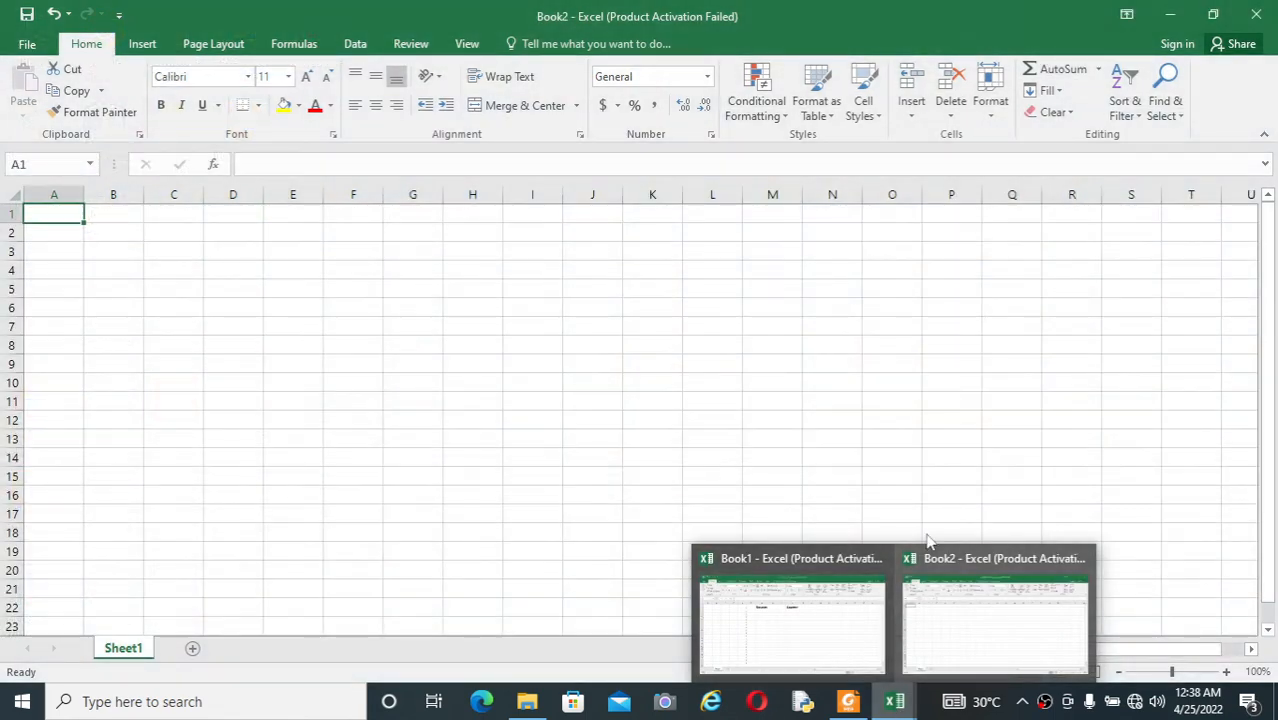
left_click(893, 402)
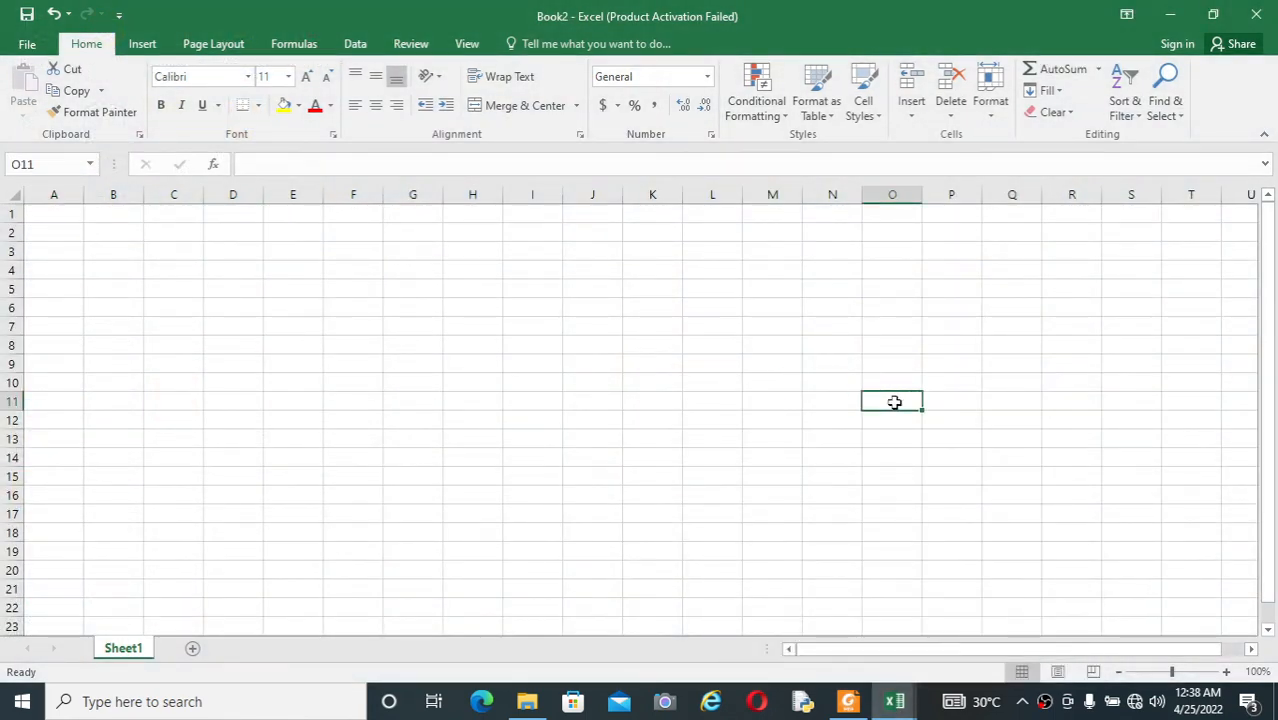
key("ctrl+n")
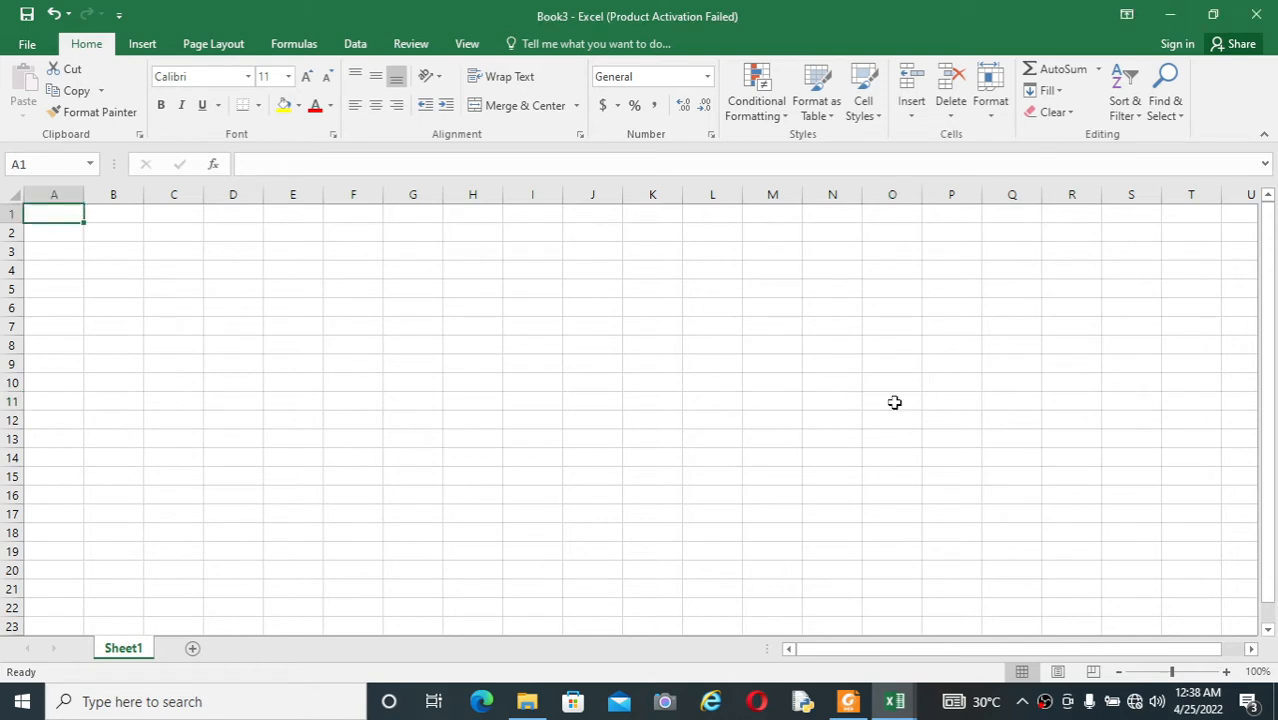
Step: Close the blank workbooks Book2 and Book3 and return to Book1
mouse_move(902, 706)
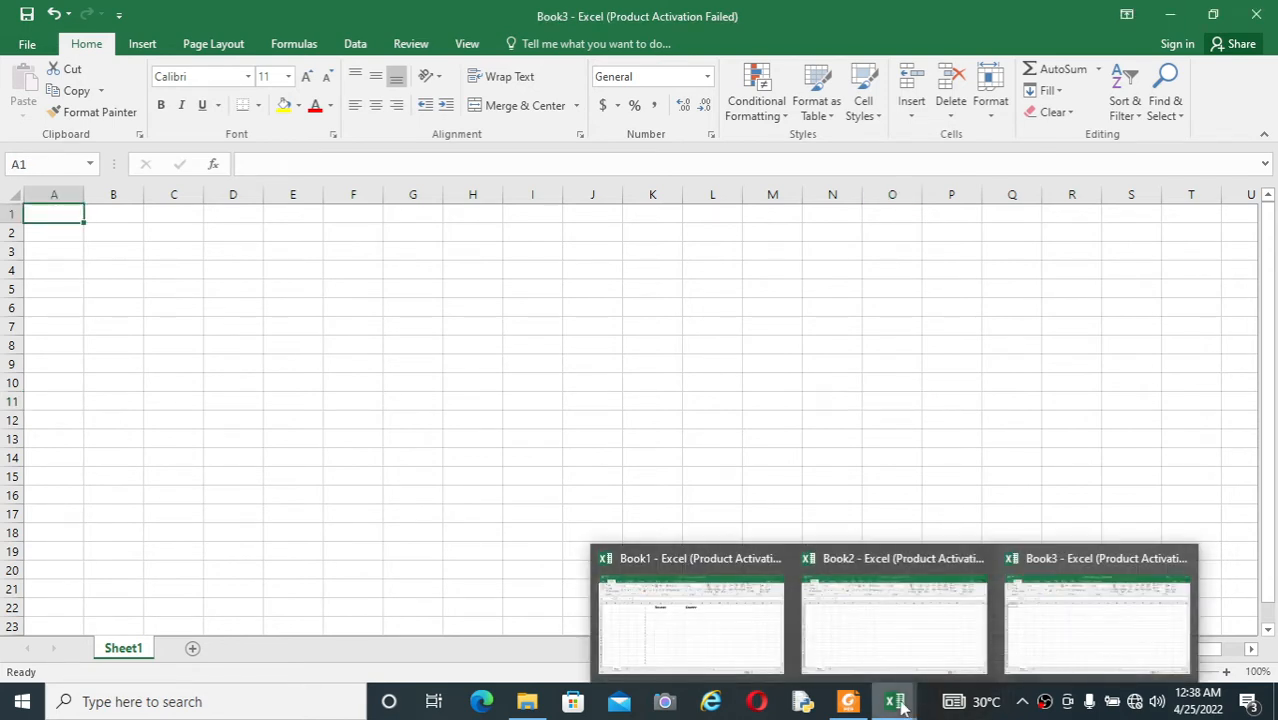
left_click(900, 628)
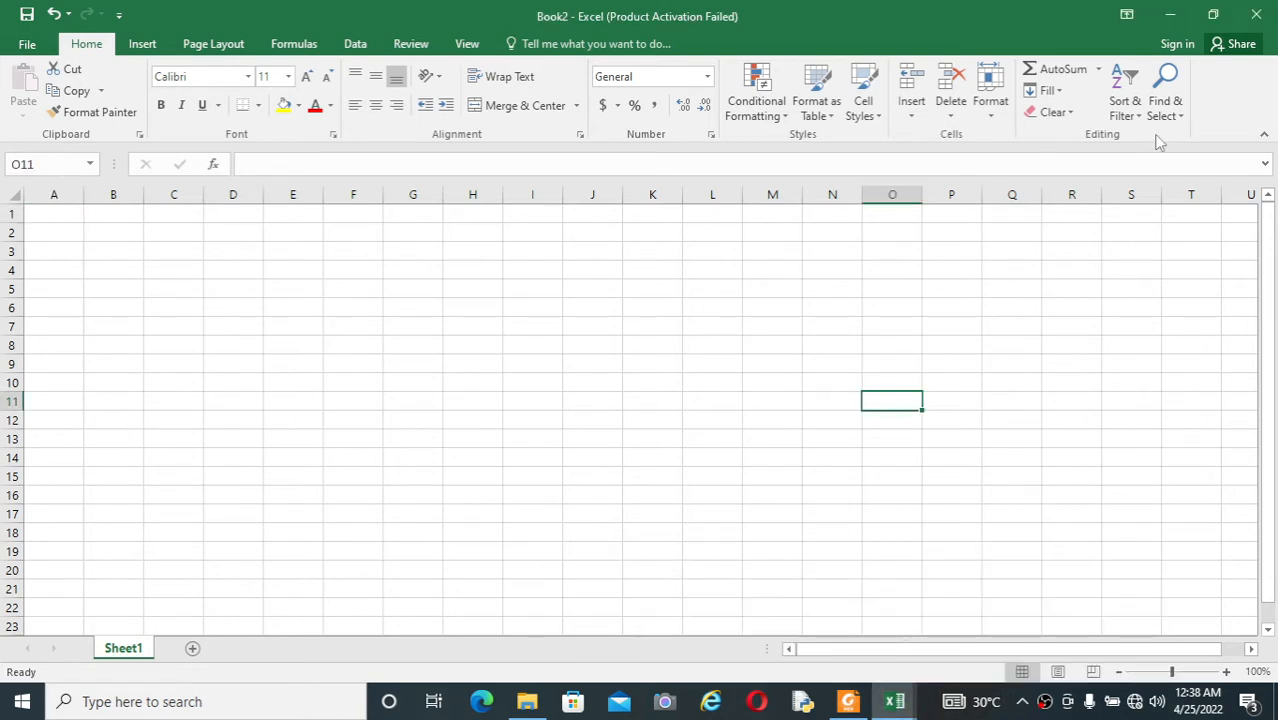
left_click(1255, 18)
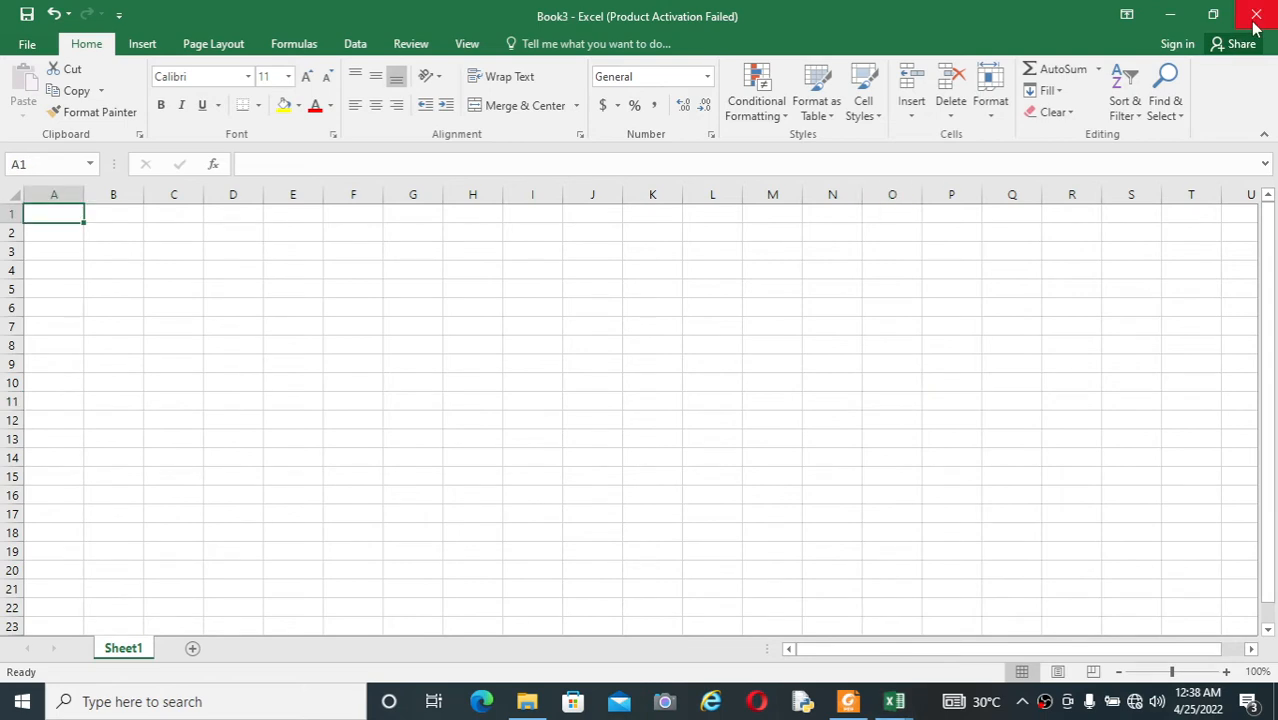
left_click(1256, 22)
left_click(808, 397)
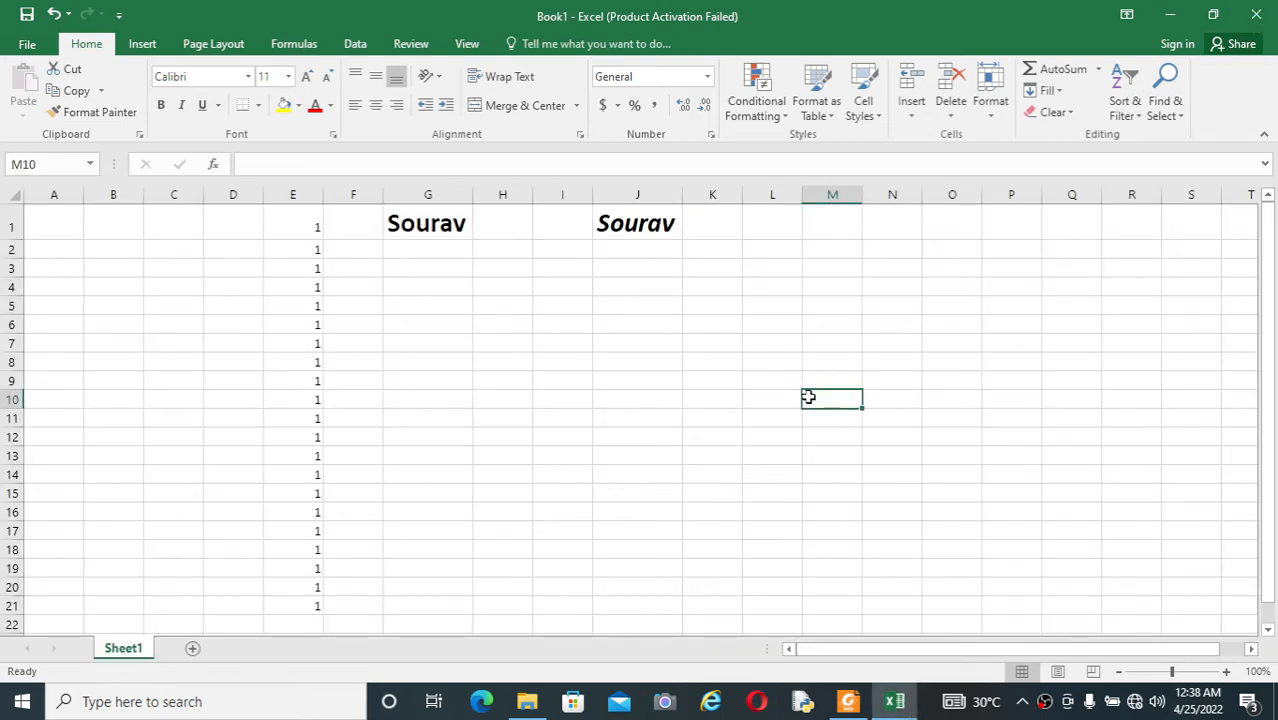
Step: Review the rest of the PDF's CTRL shortcuts, return to Excel and open the recent website list workbook dated 4/10/2022 10:34 AM
key("alt+Tab")
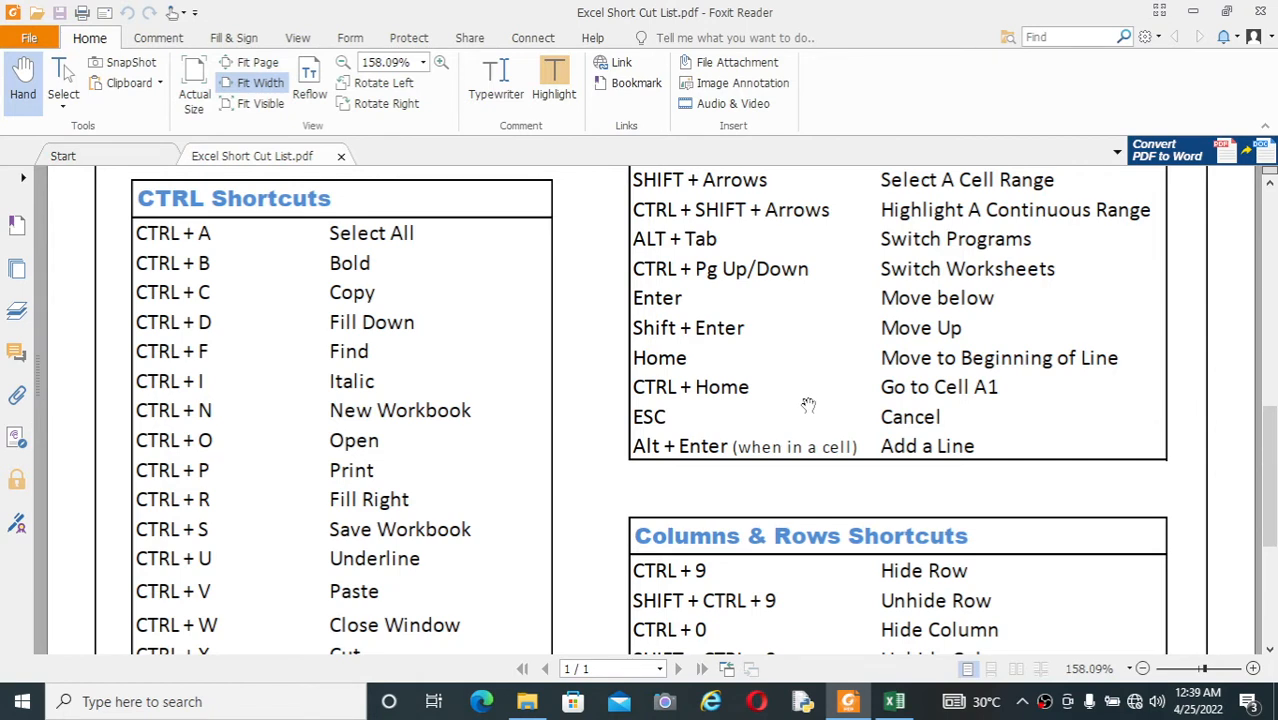
scroll(735, 365, "down", 1)
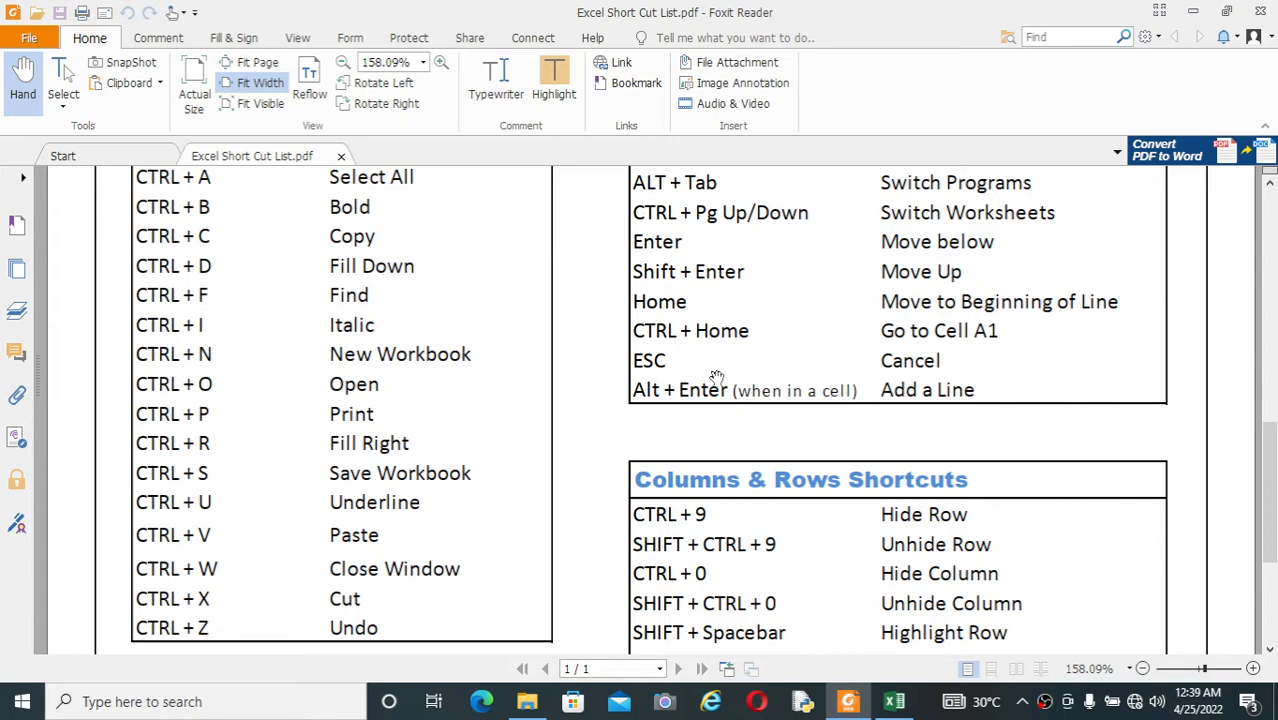
key("alt+Tab")
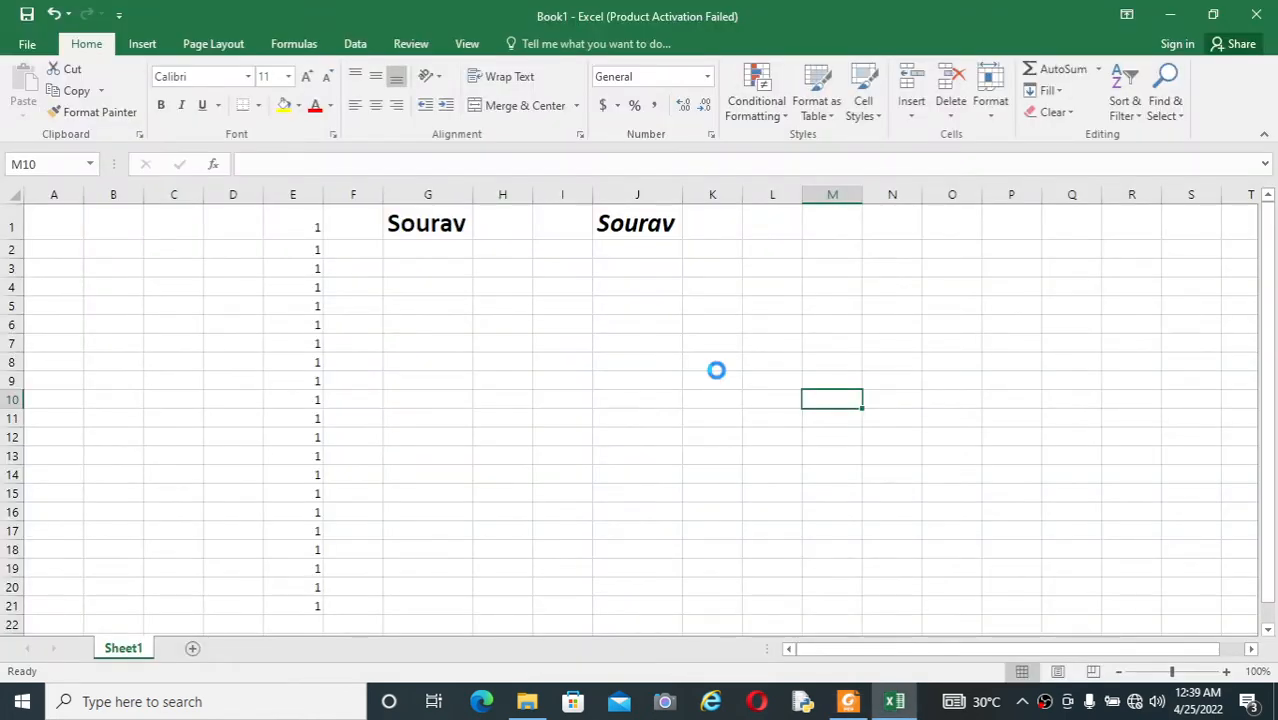
key("ctrl+o")
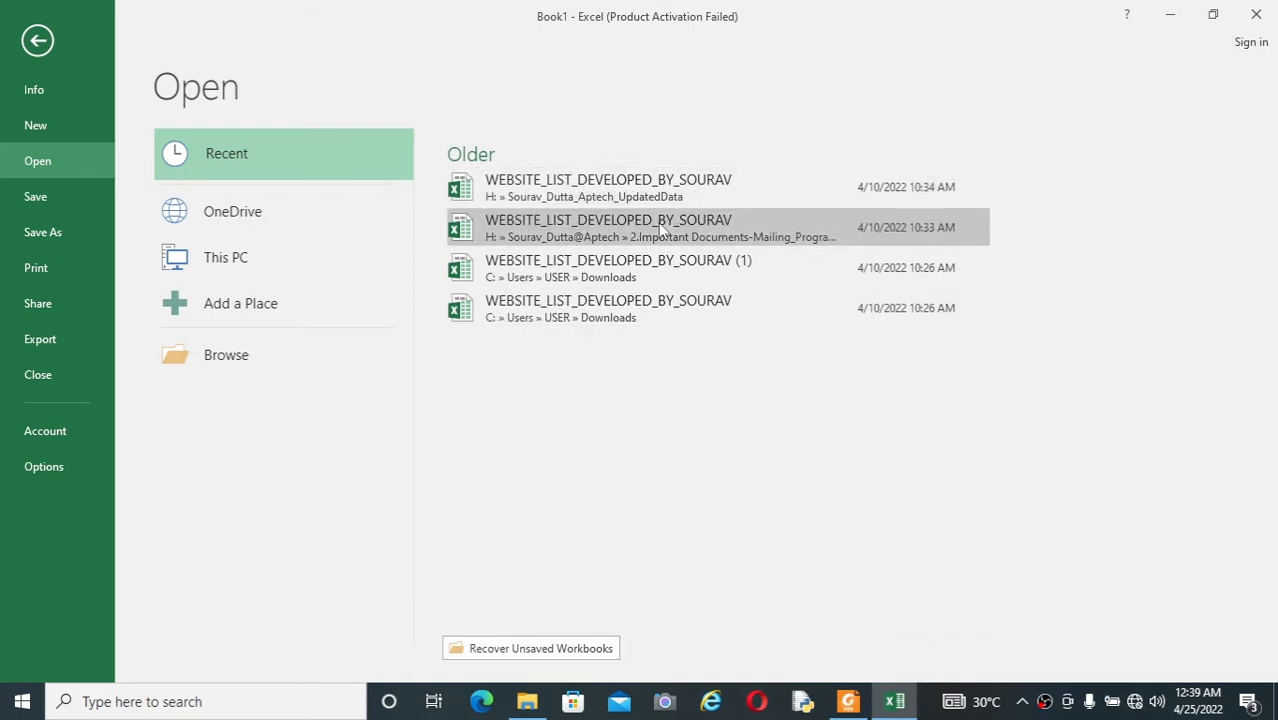
left_click(708, 187)
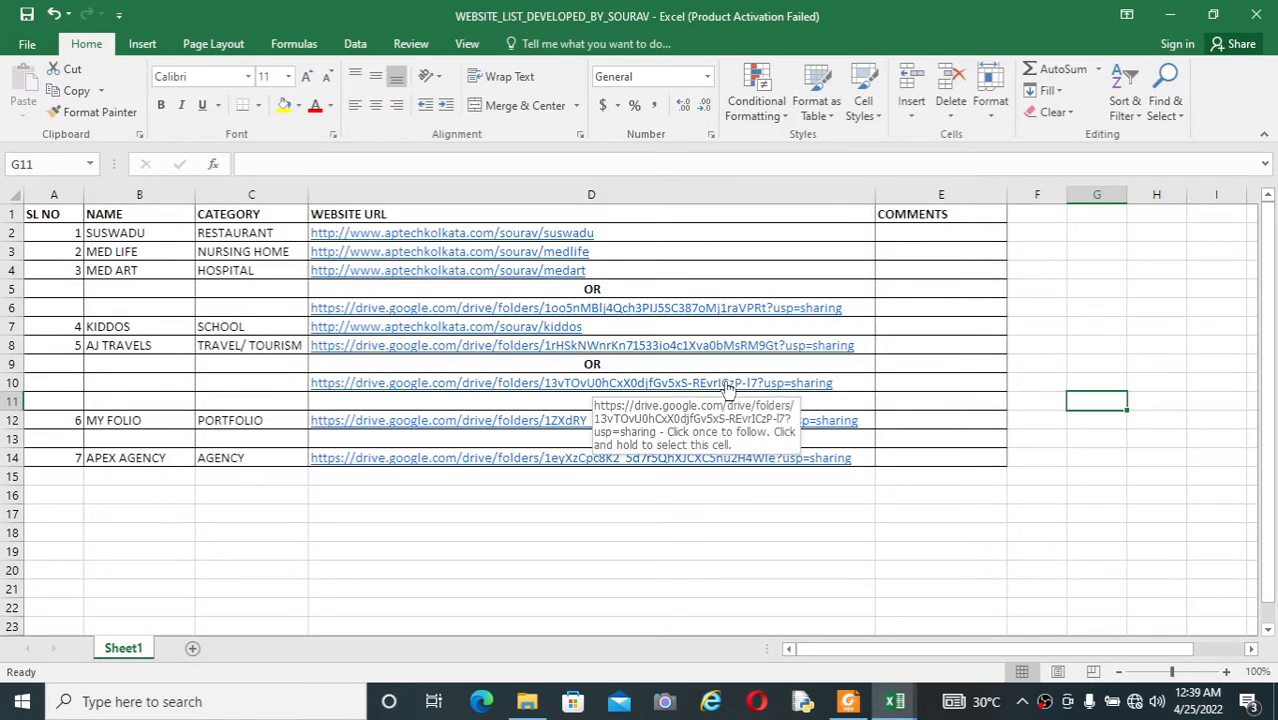
Step: Close the website list workbook, consult the PDF shortcut list and view Book1's print preview
key("ctrl+w")
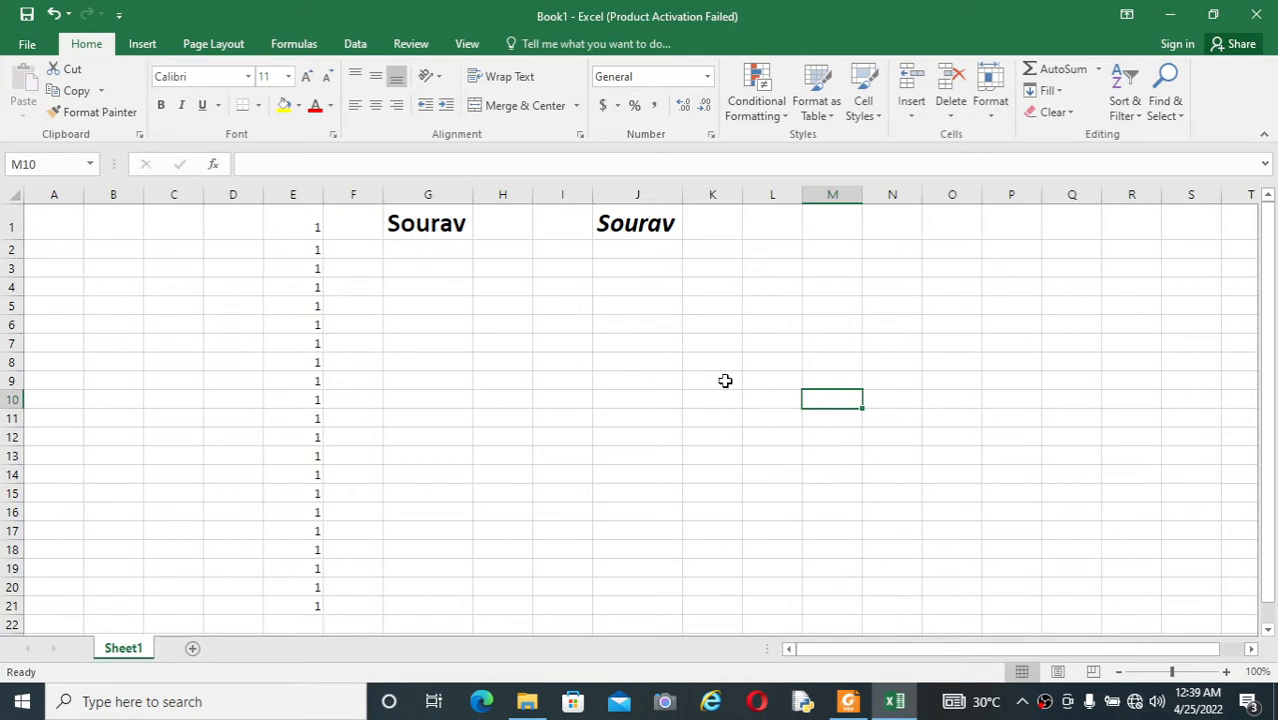
key("alt+Tab")
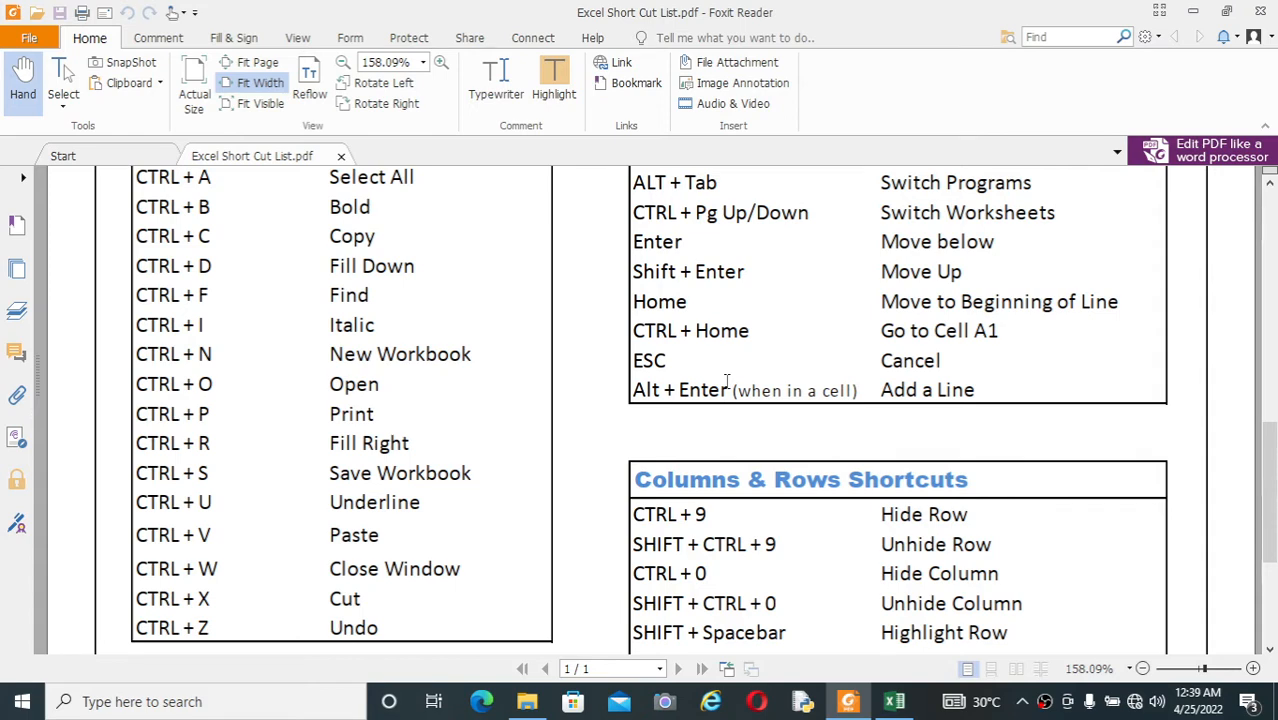
key("alt+Tab")
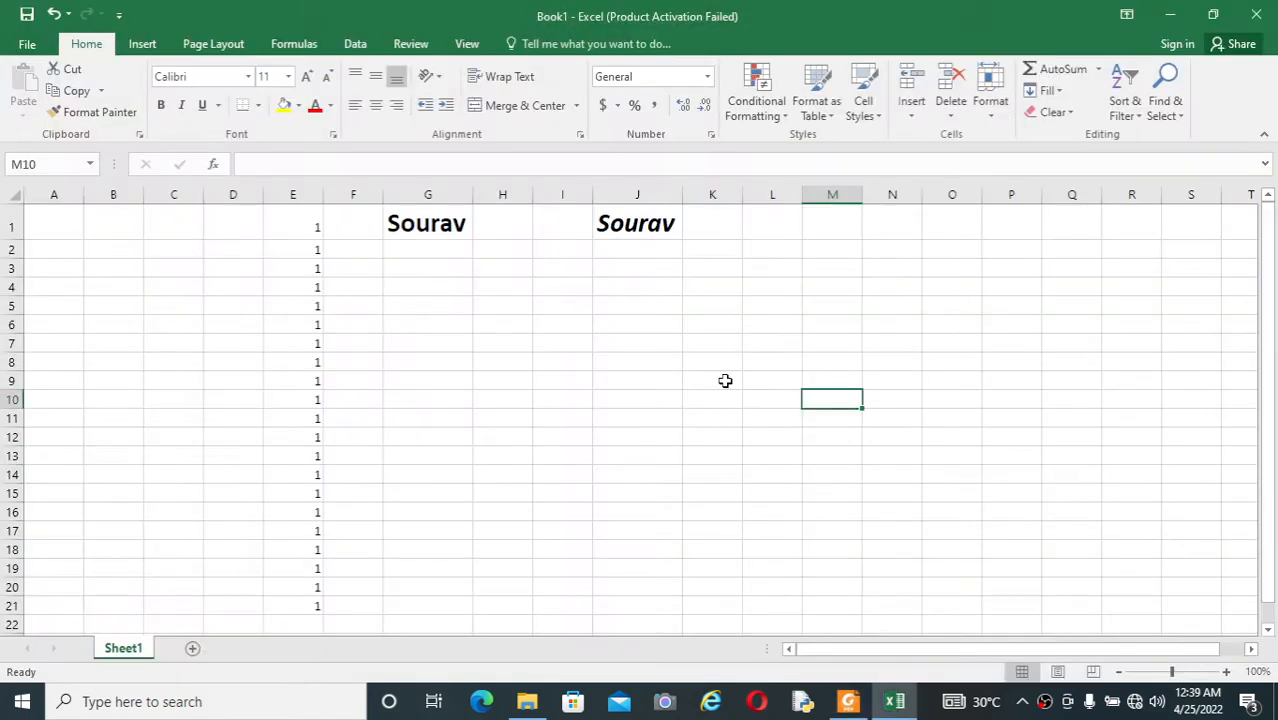
key("ctrl+p")
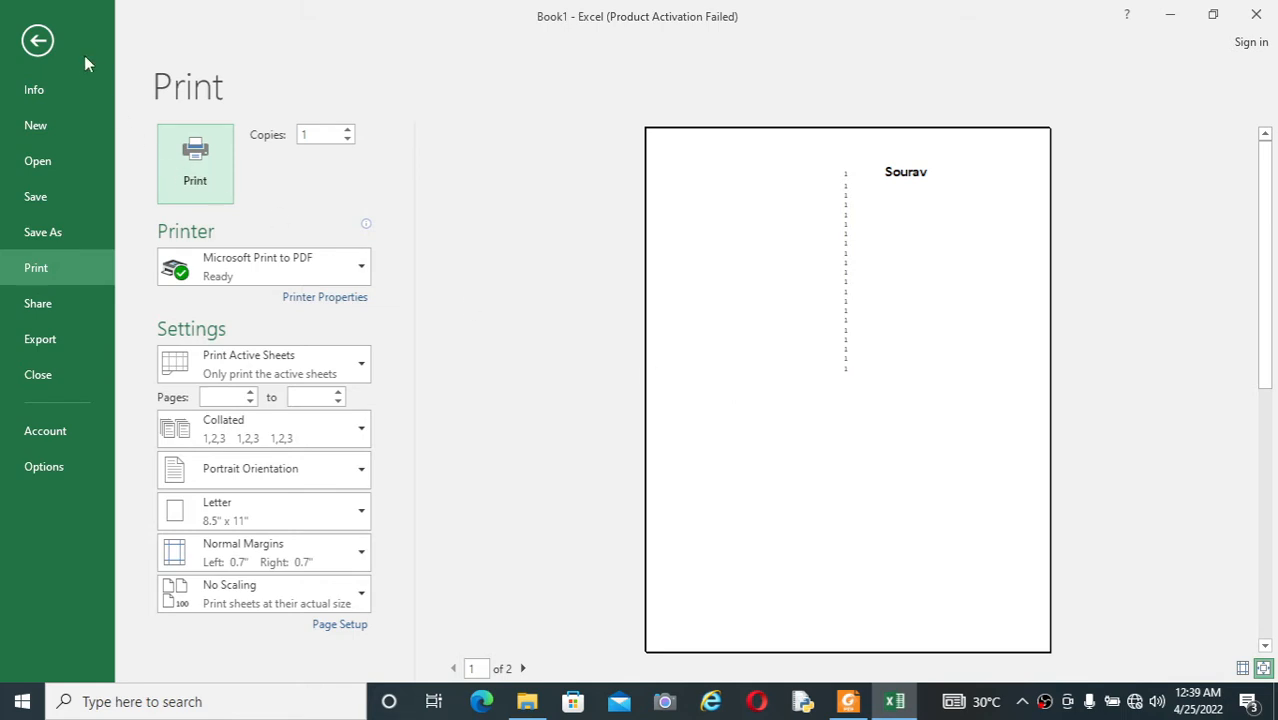
left_click(38, 45)
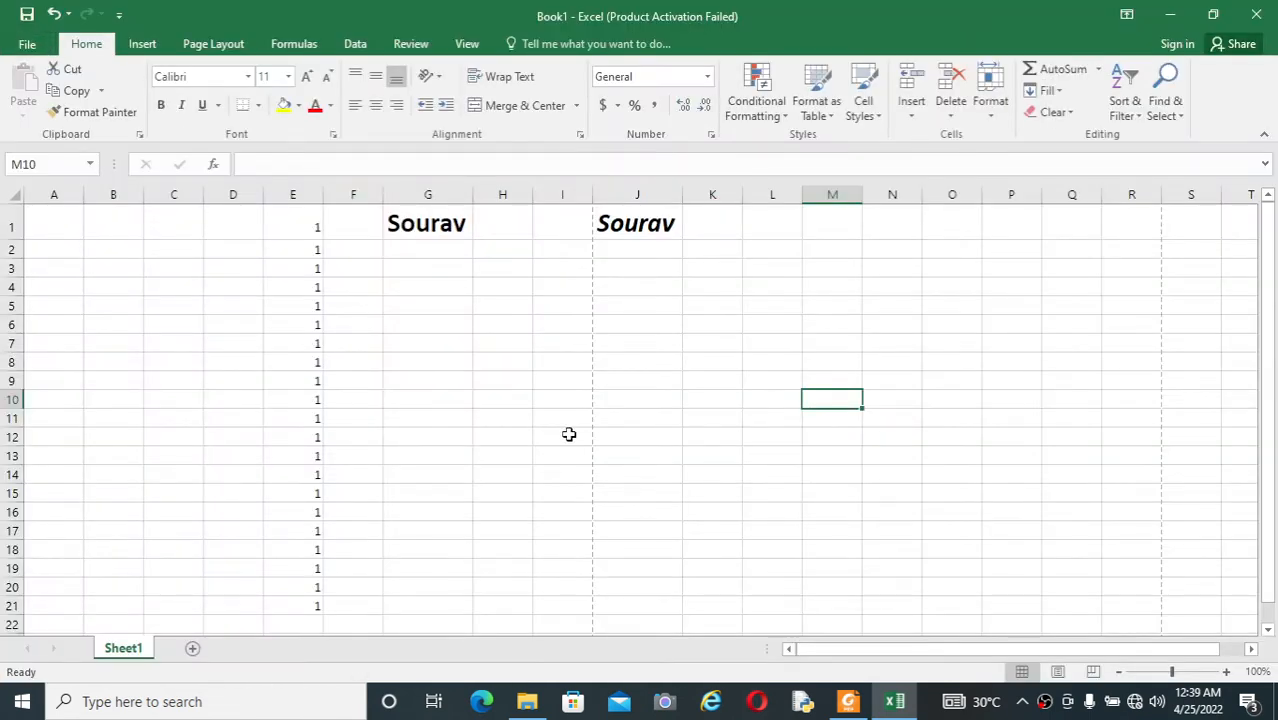
Step: Recheck the PDF shortcut list, return to Excel and enter P in cell G5
key("alt+Tab")
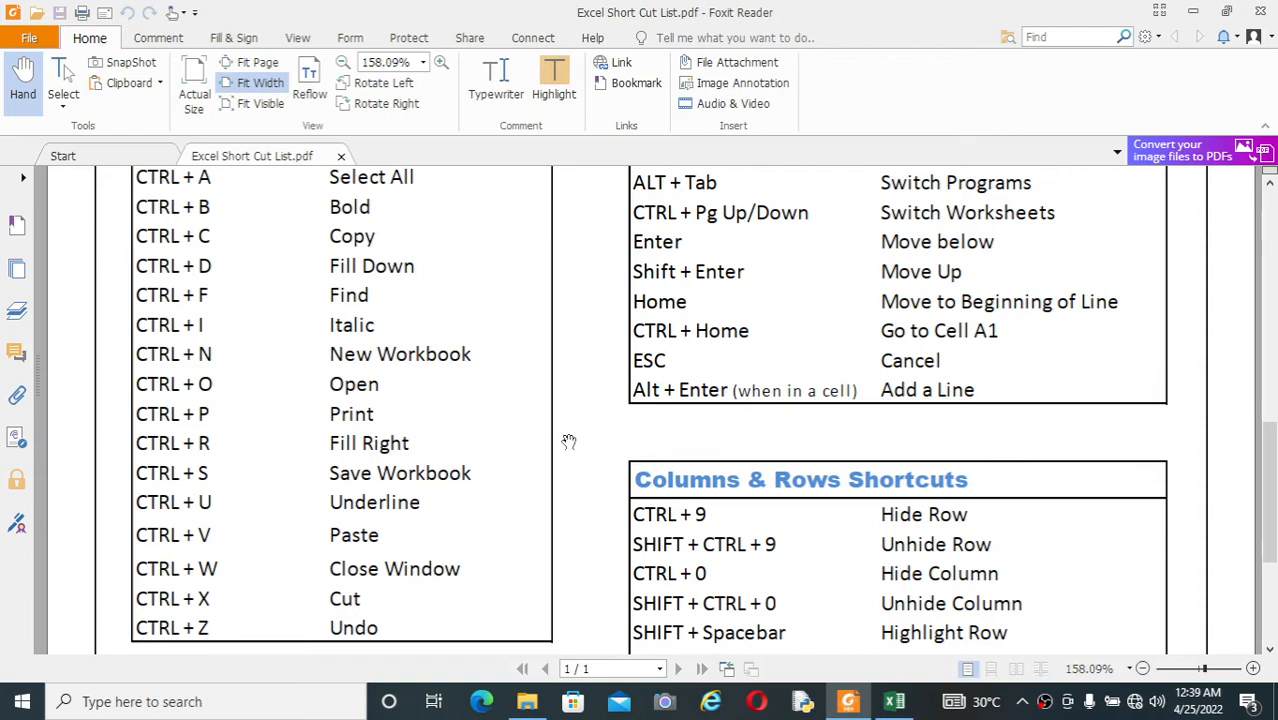
key("alt+Tab")
left_click(439, 309)
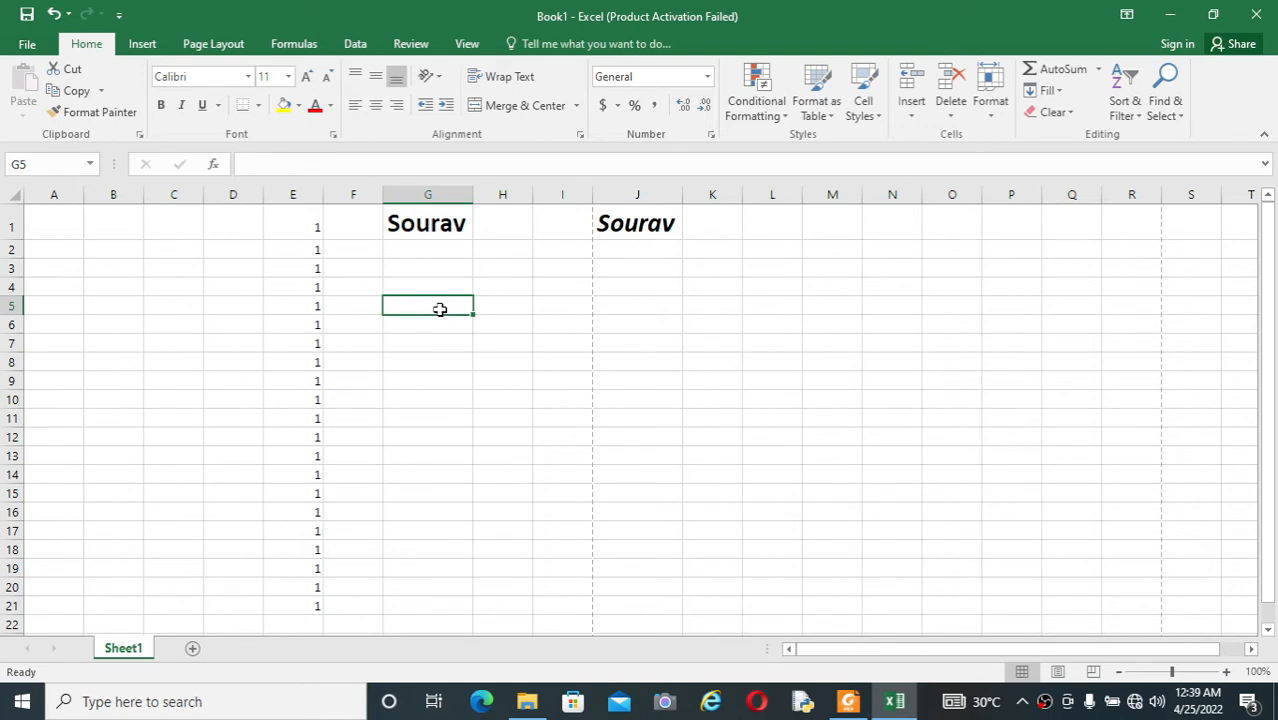
type("P")
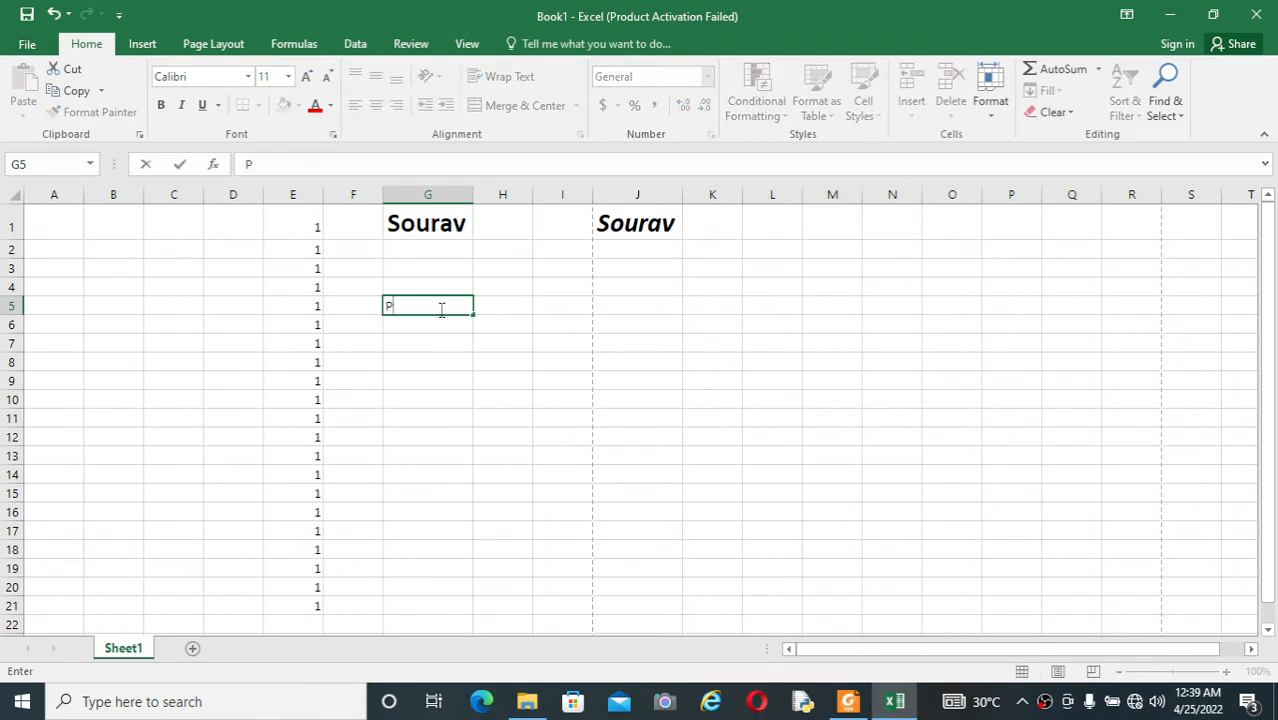
left_click(402, 365)
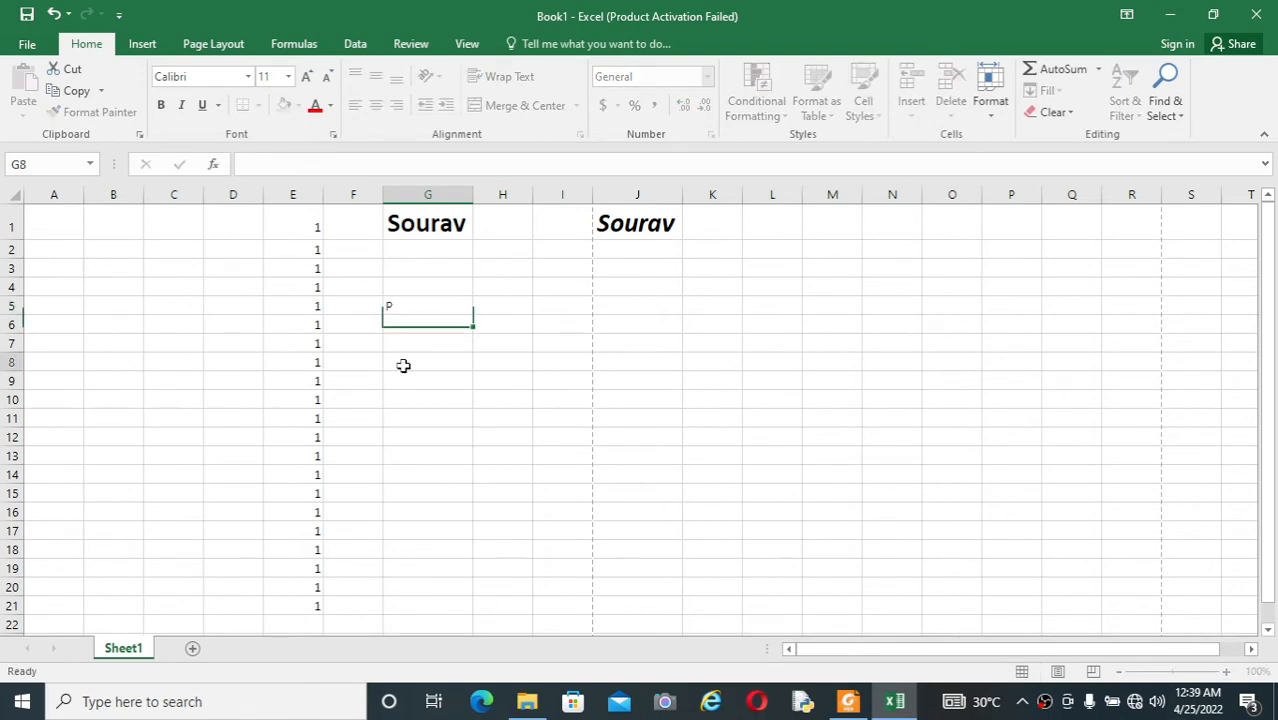
Step: Select G5:R5, recheck the PDF shortcut list and fill the P from G5 rightward across the range
left_click(434, 301)
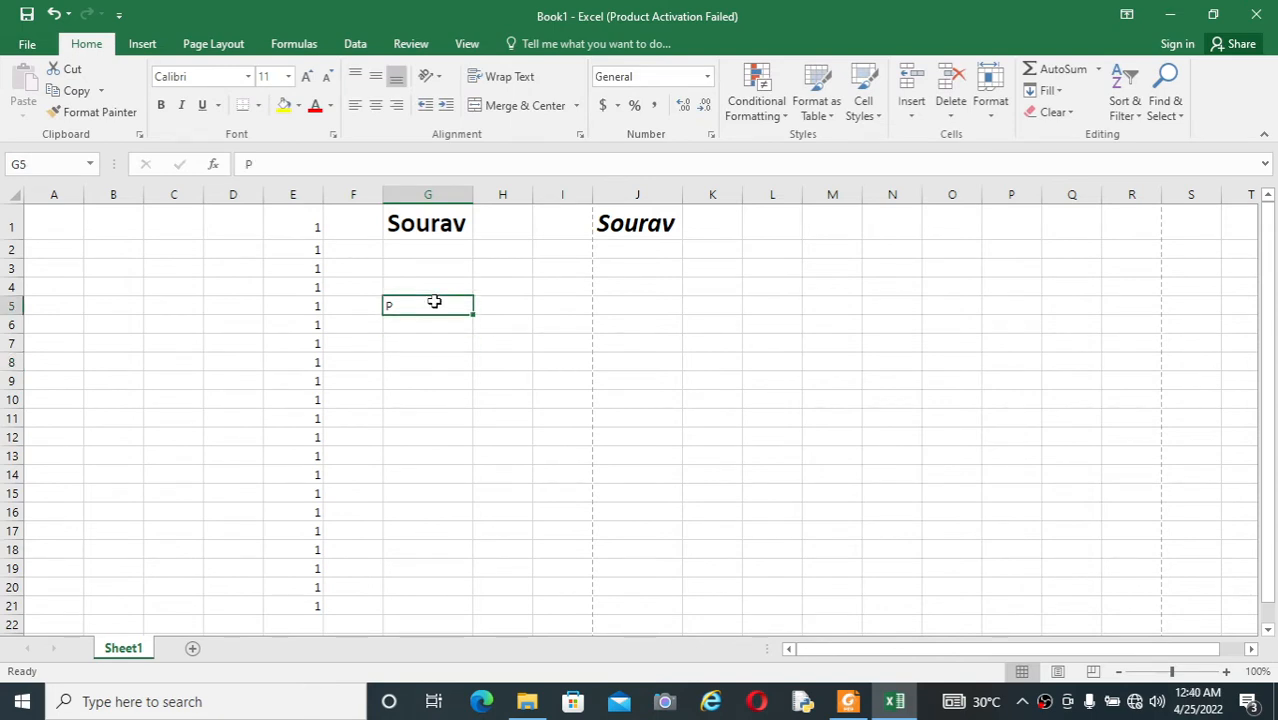
key("shift+Right")
key("shift+Right")
key("shift+Right")
key("shift+Right")
key("shift+Right")
key("shift+Right")
key("shift+Right")
key("shift+Right")
key("shift+Right")
key("shift+Right")
key("shift+Right")
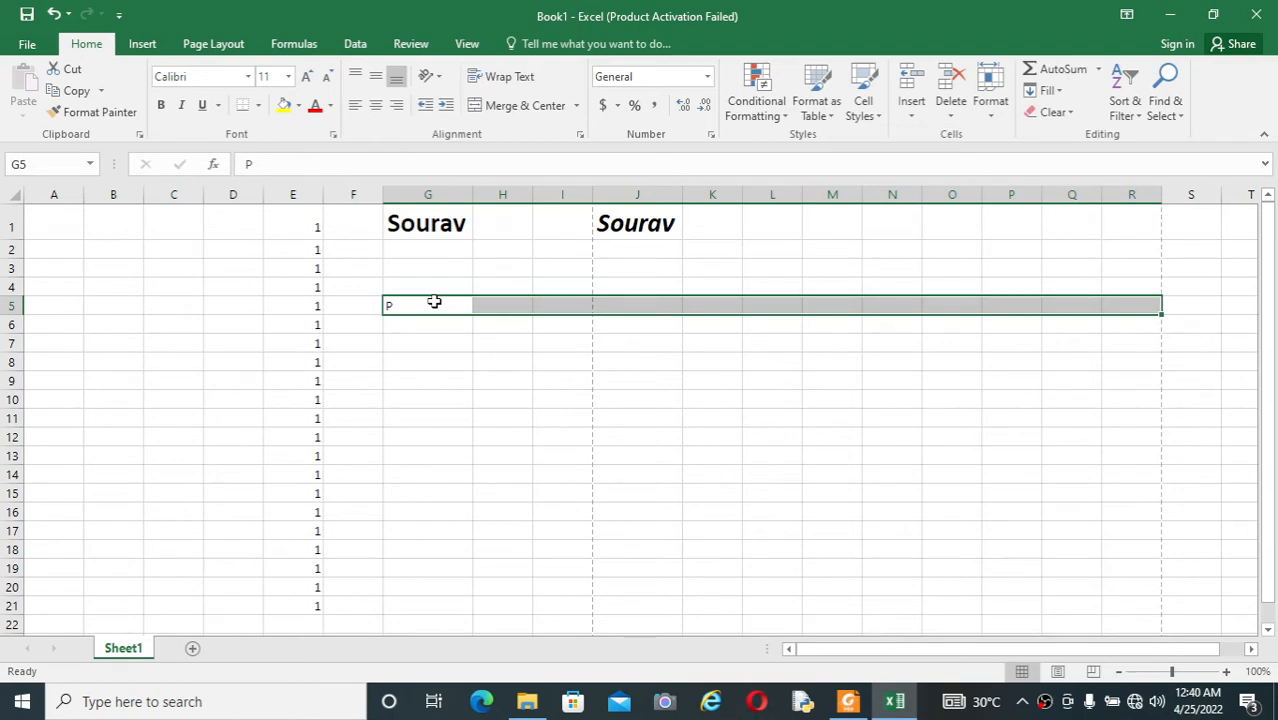
key("alt+Tab")
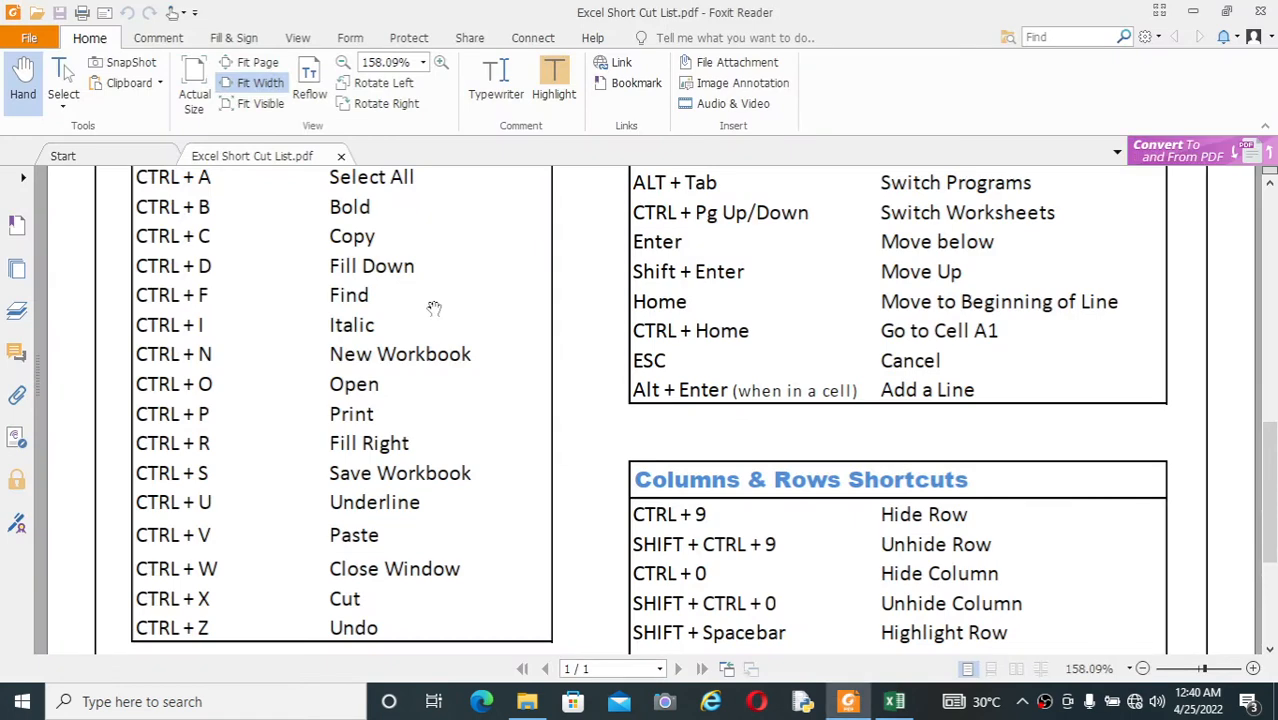
key("alt+Tab")
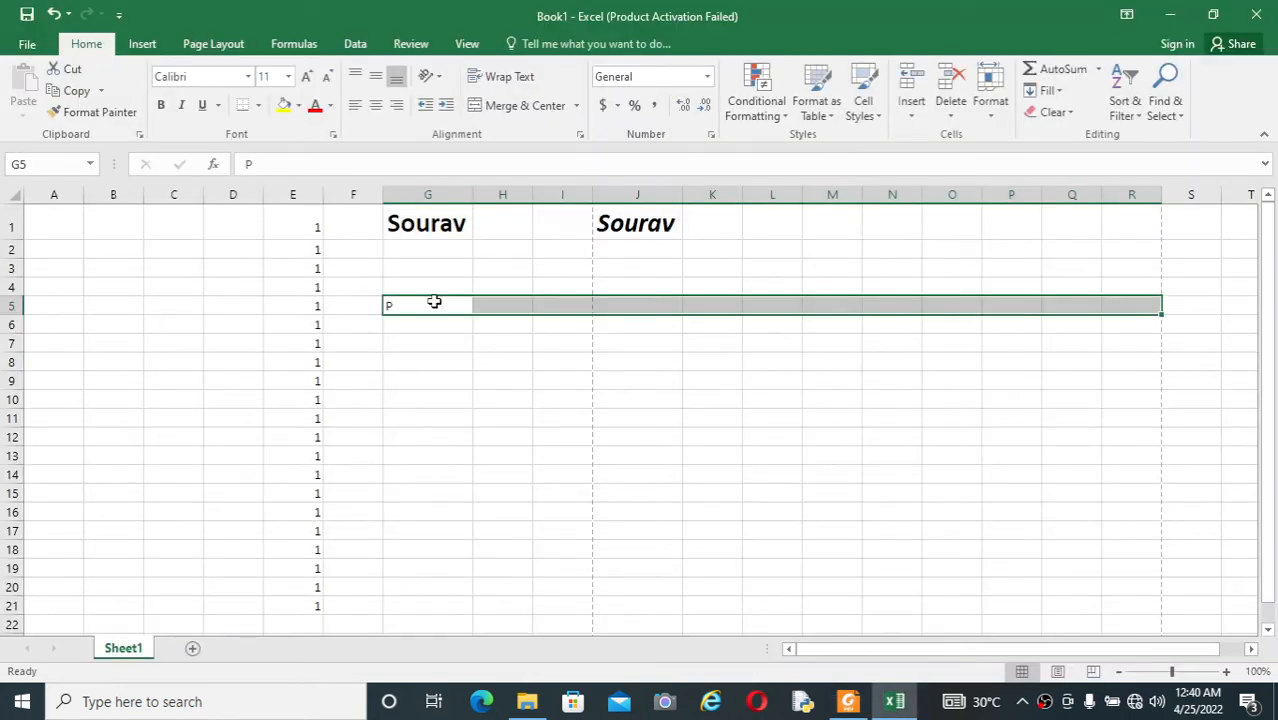
key("ctrl+r")
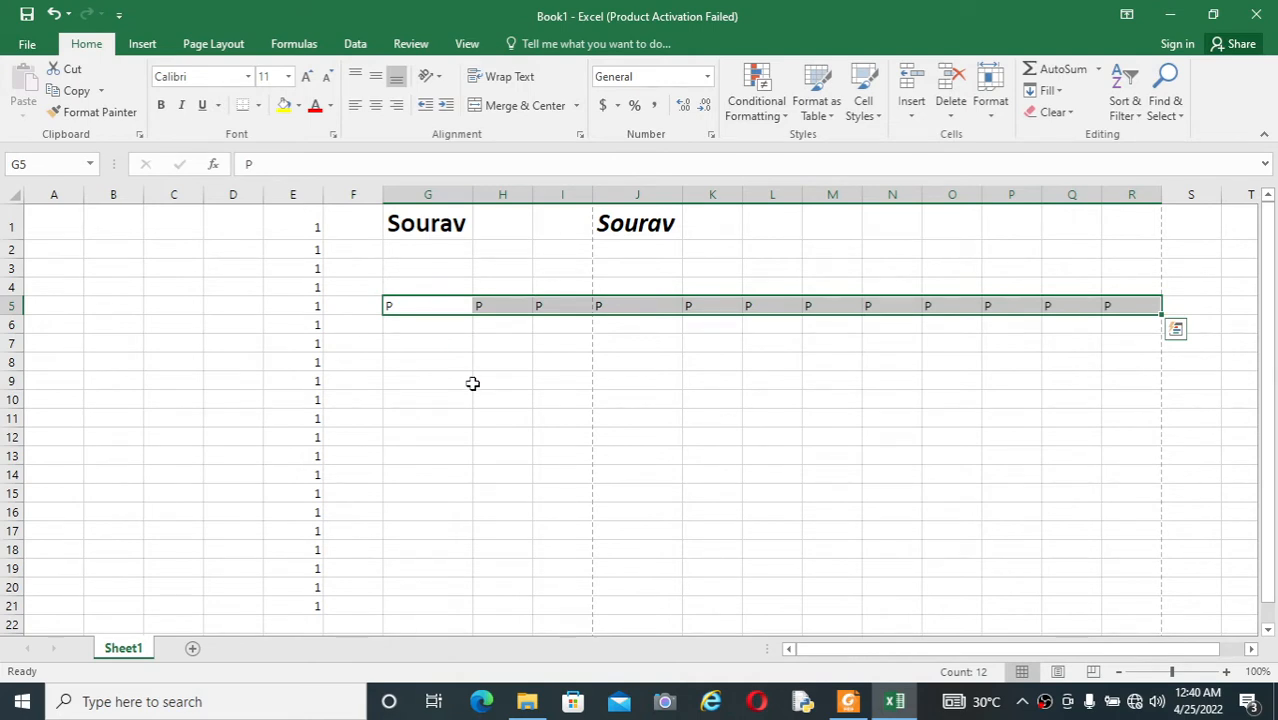
left_click(557, 365)
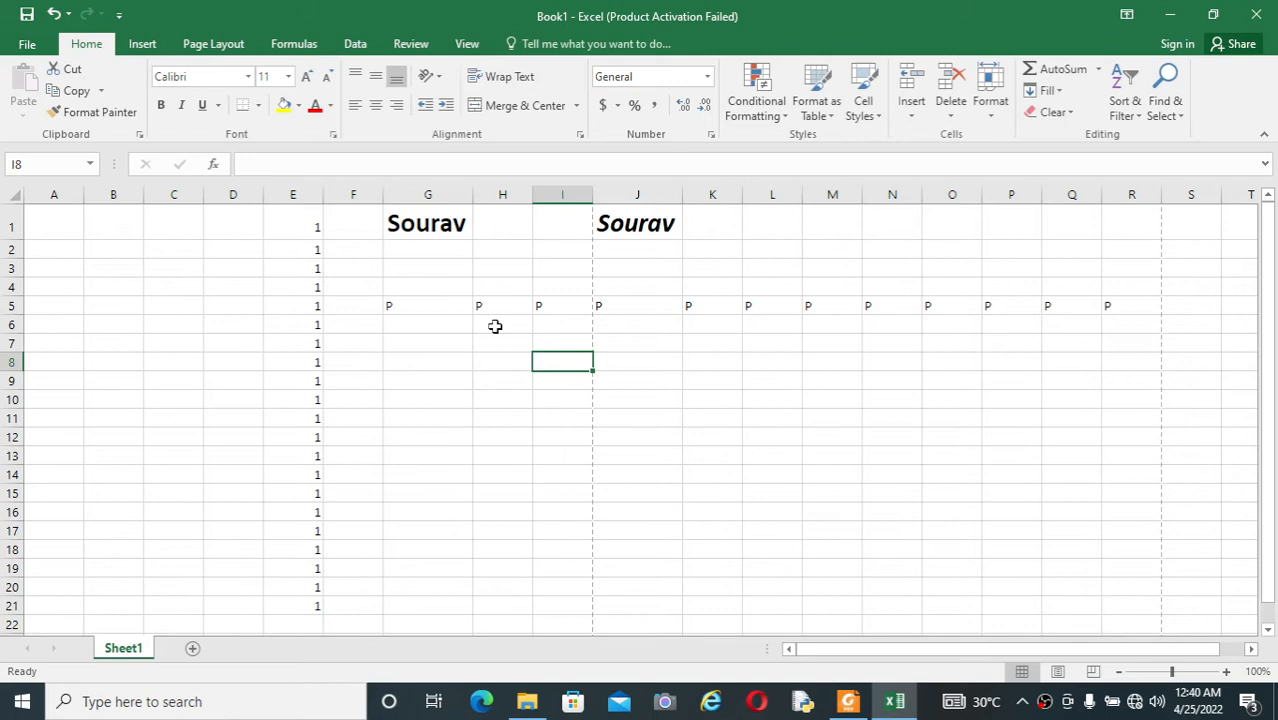
Step: Check the save shortcut in the PDF list, return to Excel and start saving Book1 with Desktop as the location
key("alt+Tab")
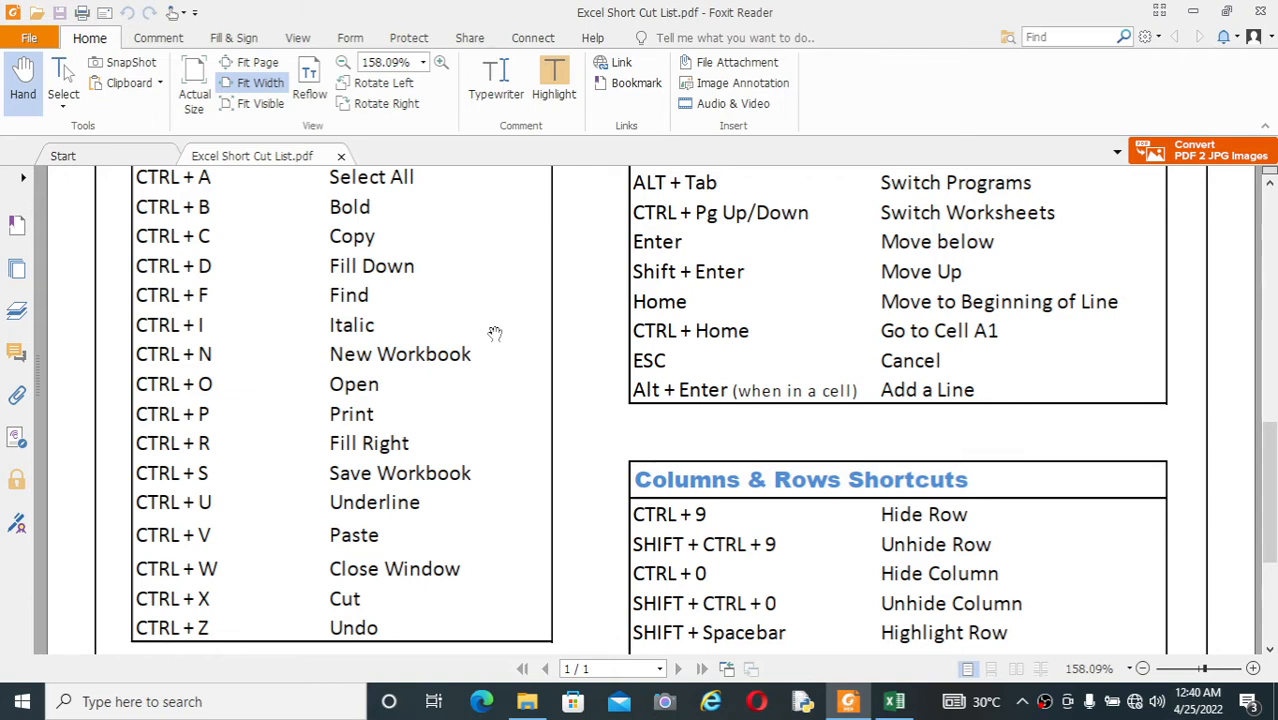
key("alt+Tab")
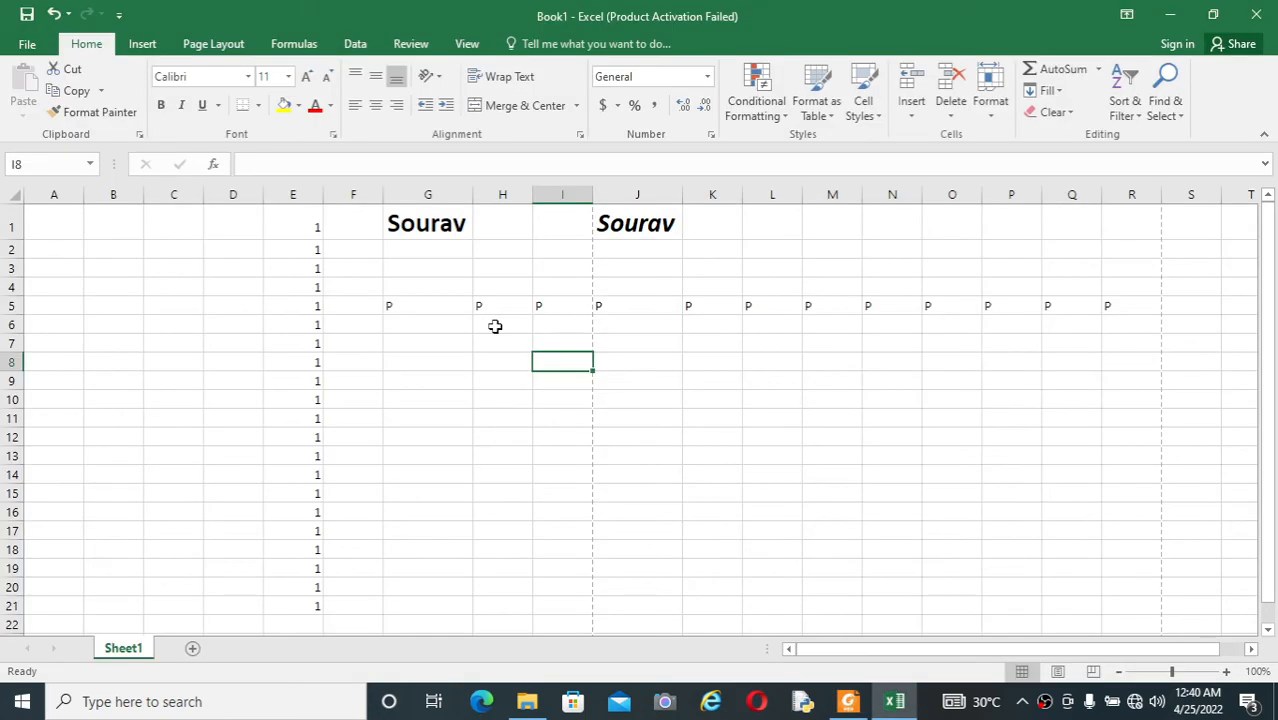
key("ctrl+s")
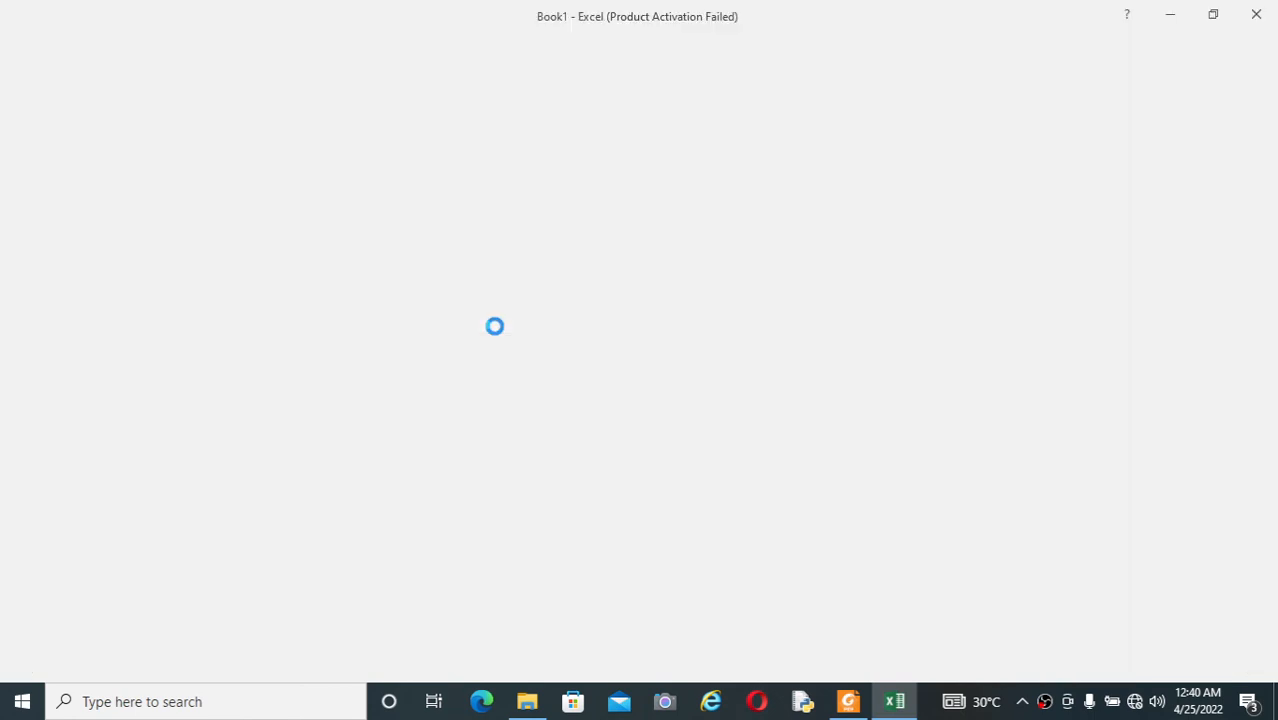
left_click(318, 206)
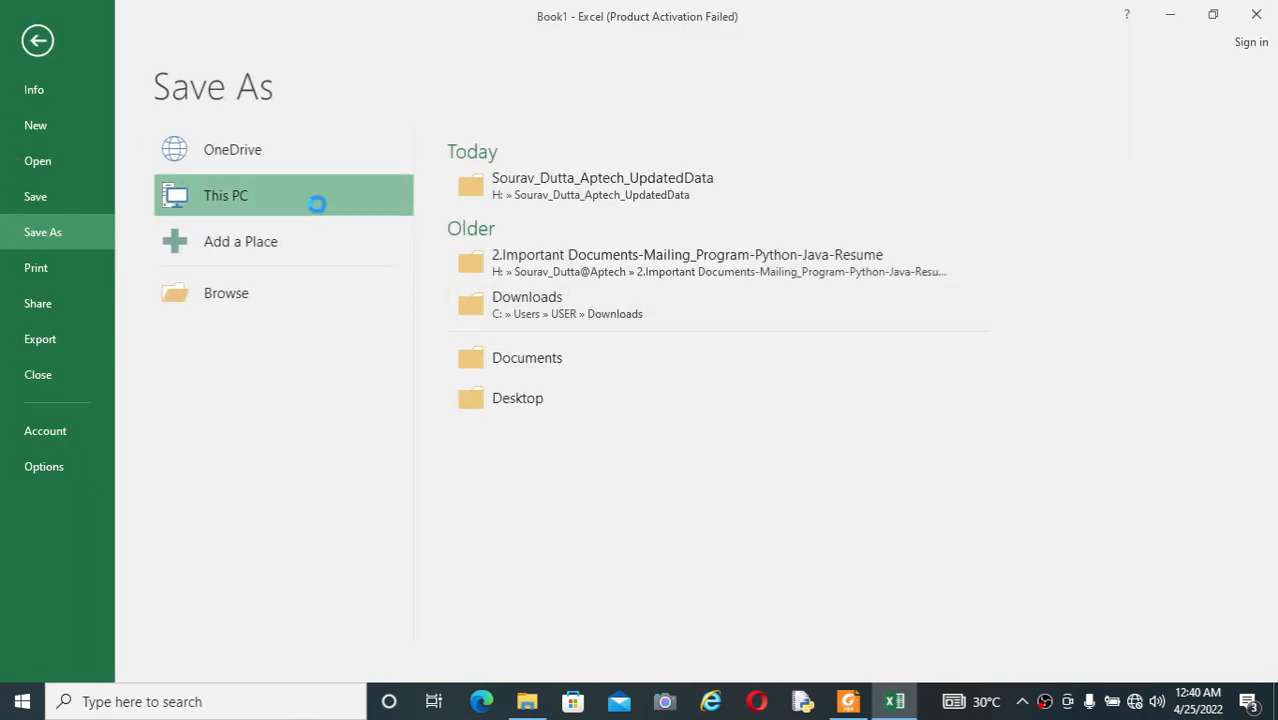
left_click(380, 300)
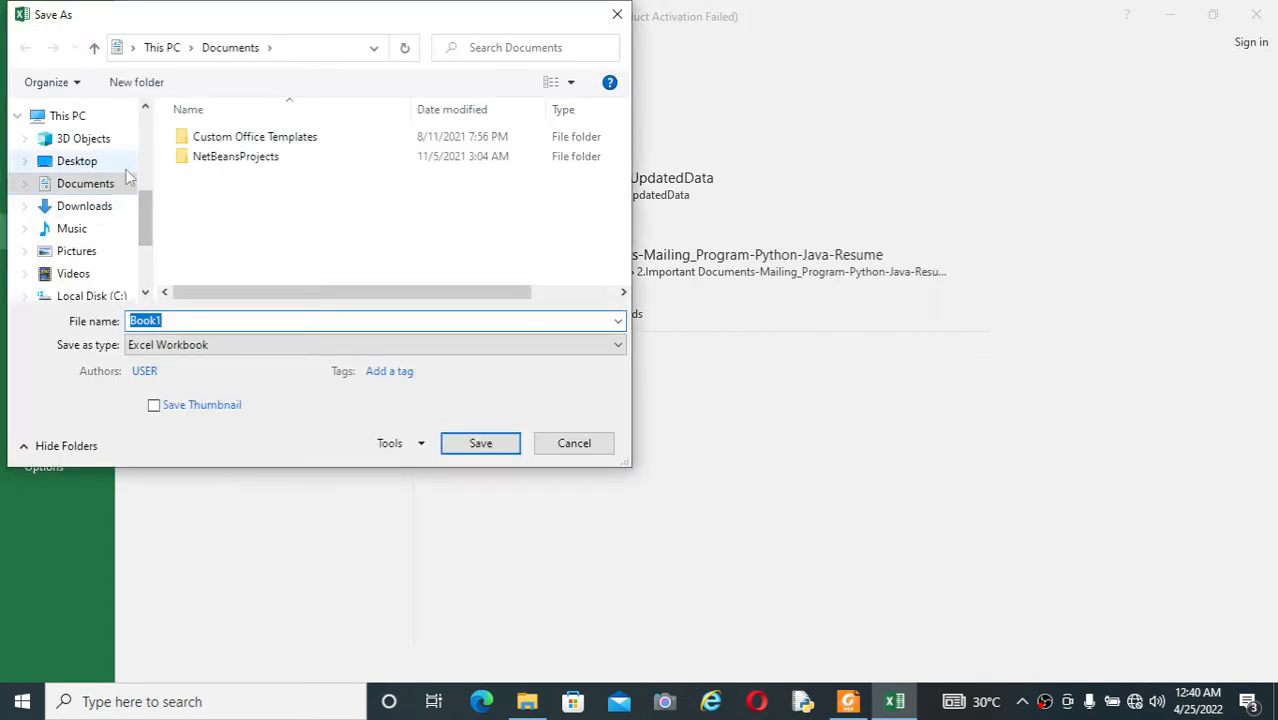
left_click(105, 163)
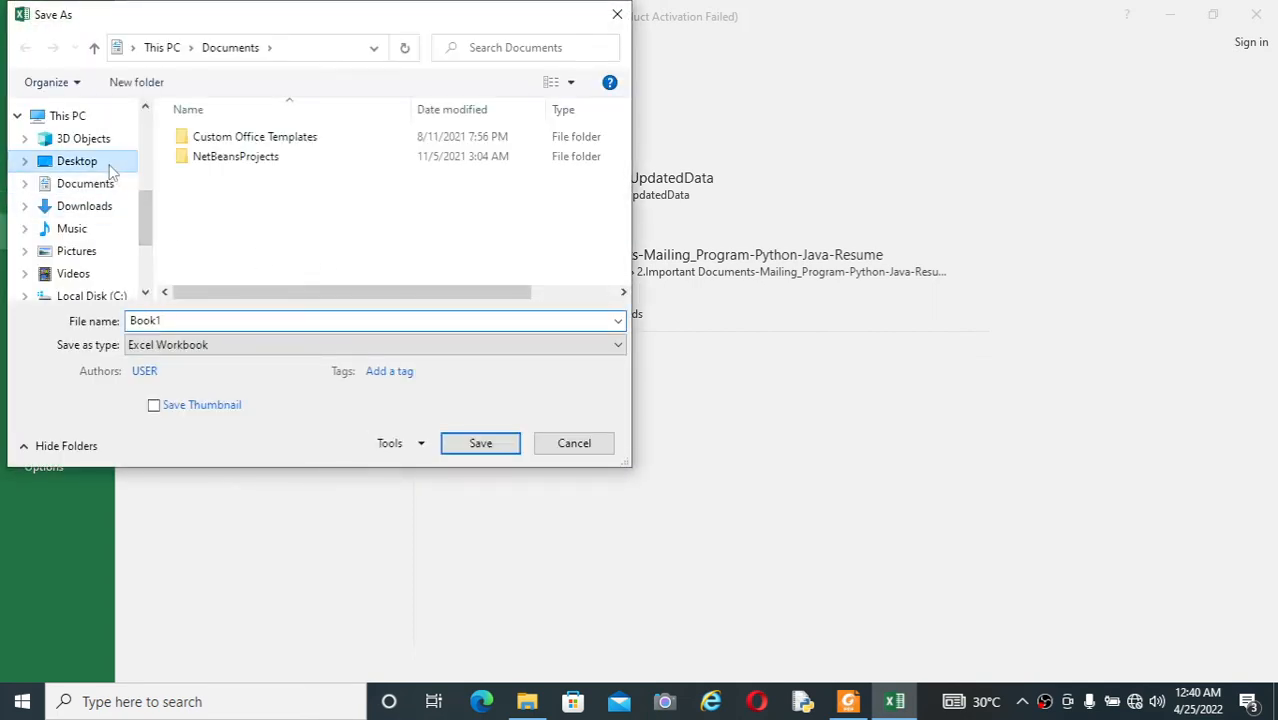
Step: Replace the default file name with the author's first name and save the workbook
left_click(202, 317)
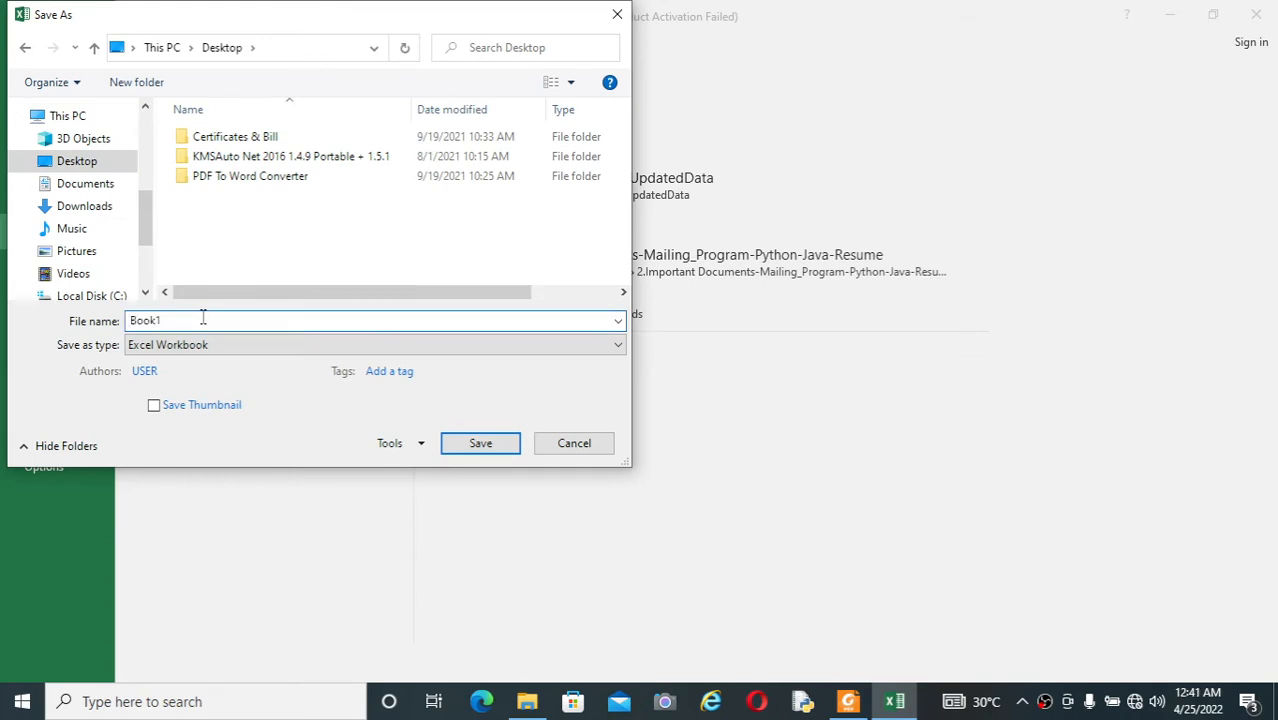
key("BackSpace")
key("BackSpace")
key("BackSpace")
key("BackSpace")
key("BackSpace")
type("sourav")
key("Return")
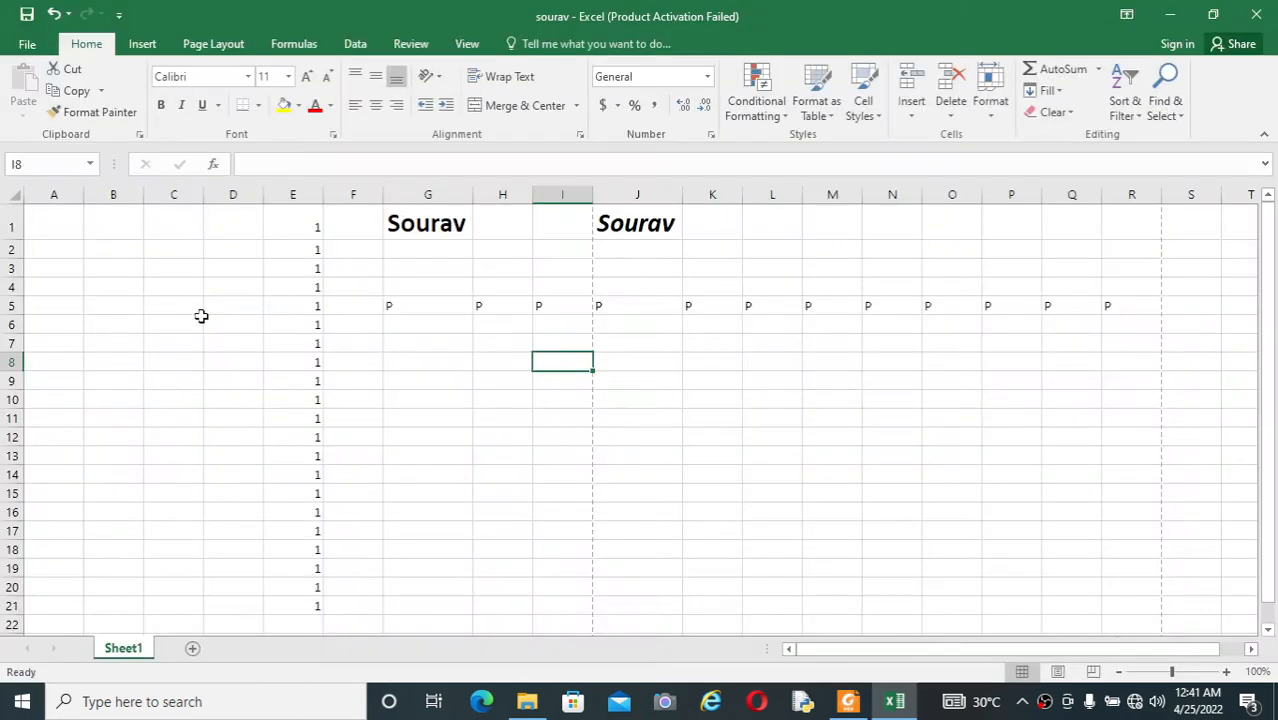
Step: Minimize the open windows to check the saved workbook file on the desktop, and return to the workbook in Excel
left_click(1168, 20)
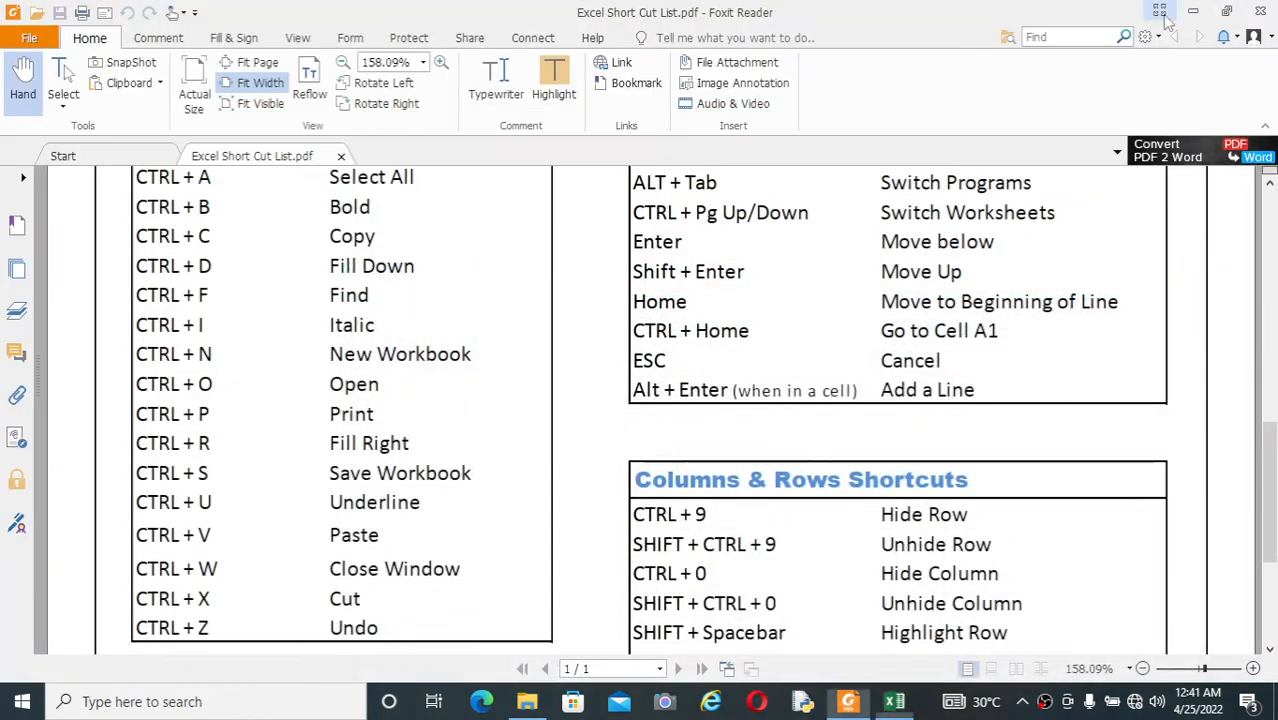
left_click(1194, 12)
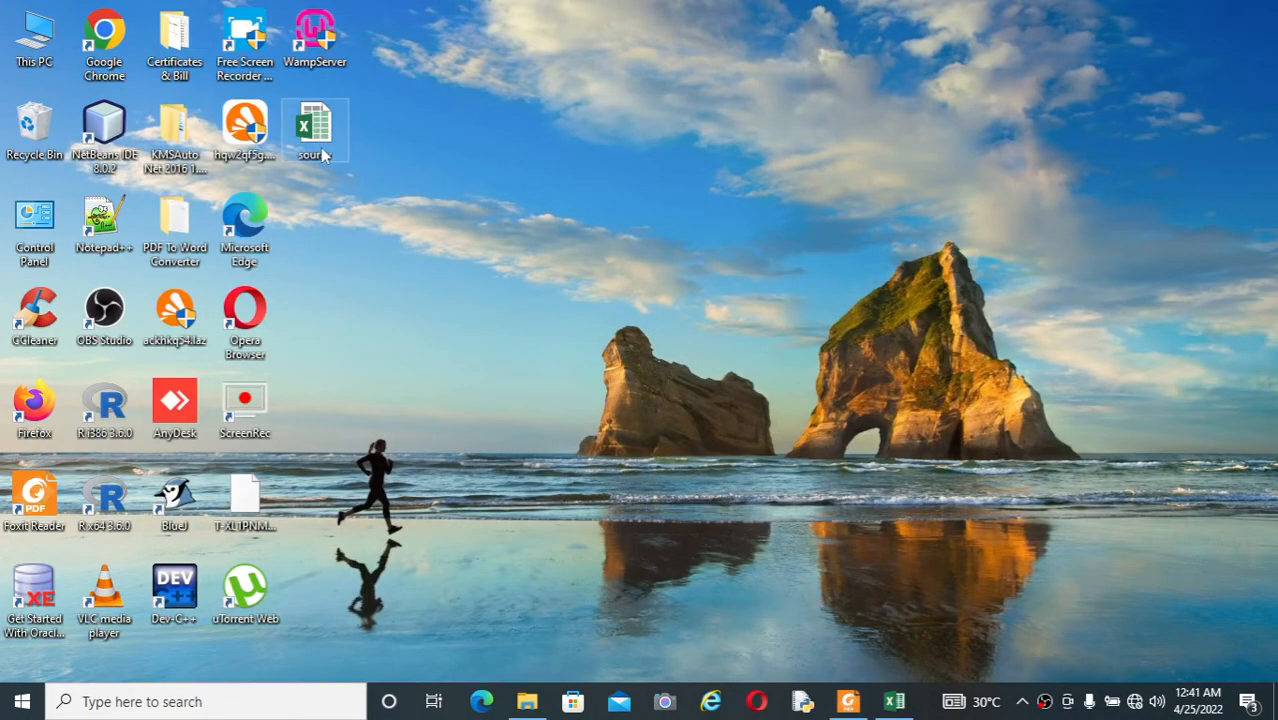
left_click(848, 701)
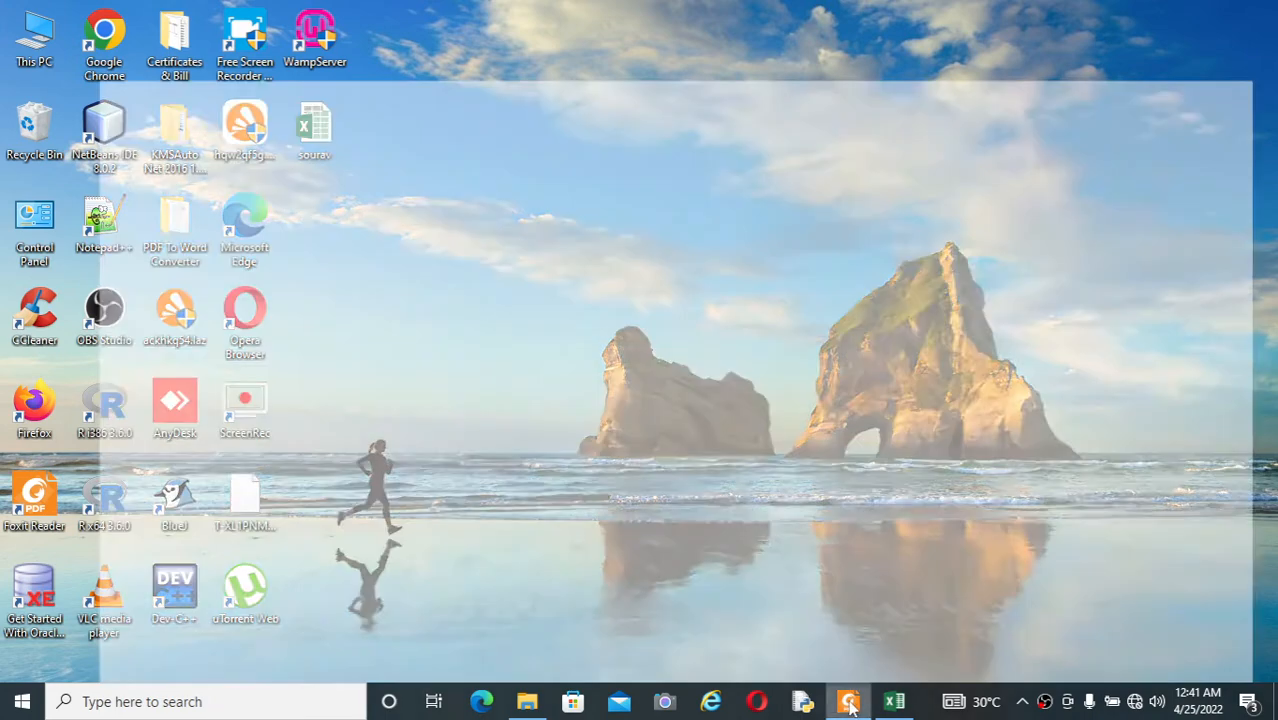
left_click(895, 701)
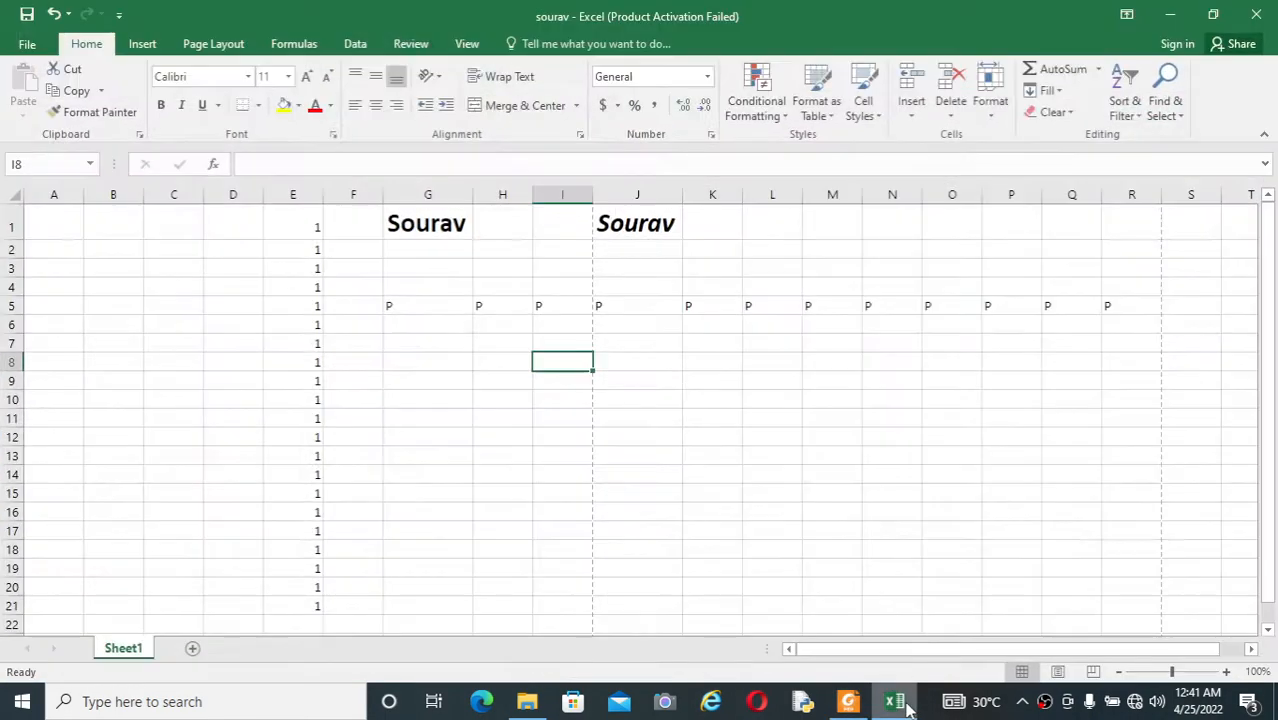
Step: Enter the author's full name in cell H12 and widen column H to fit it
left_click(502, 440)
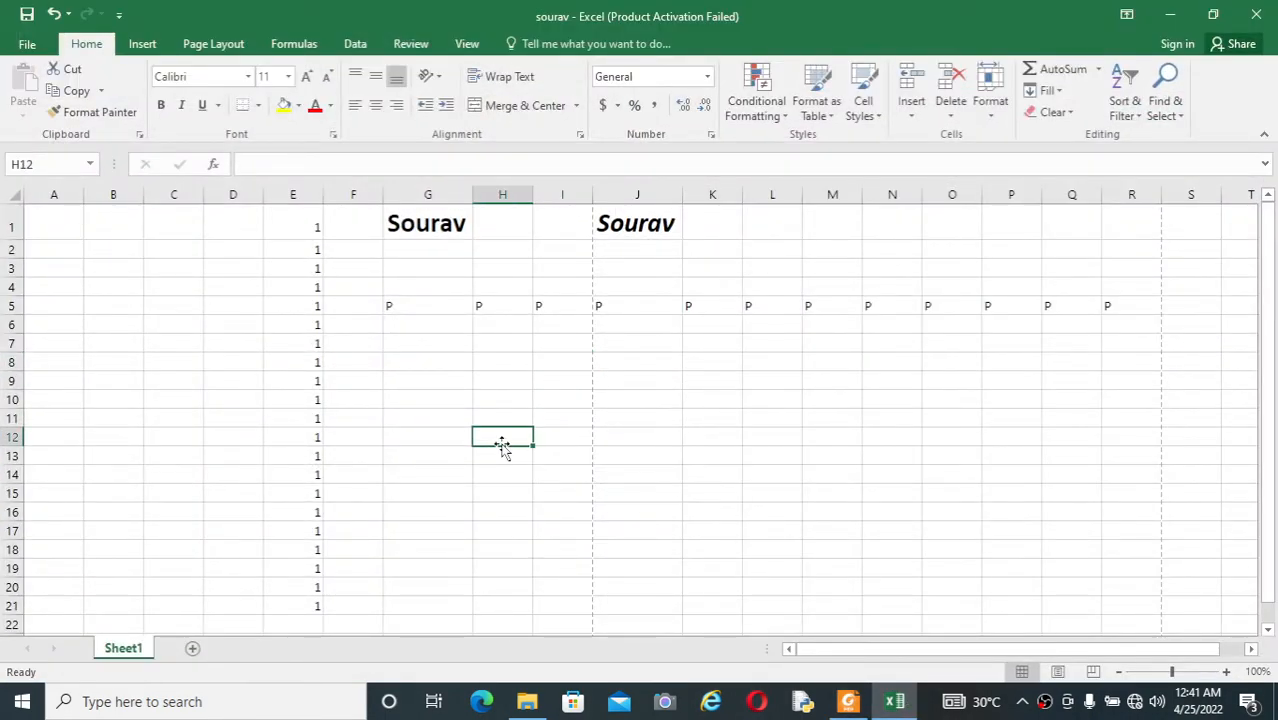
type("Sourav")
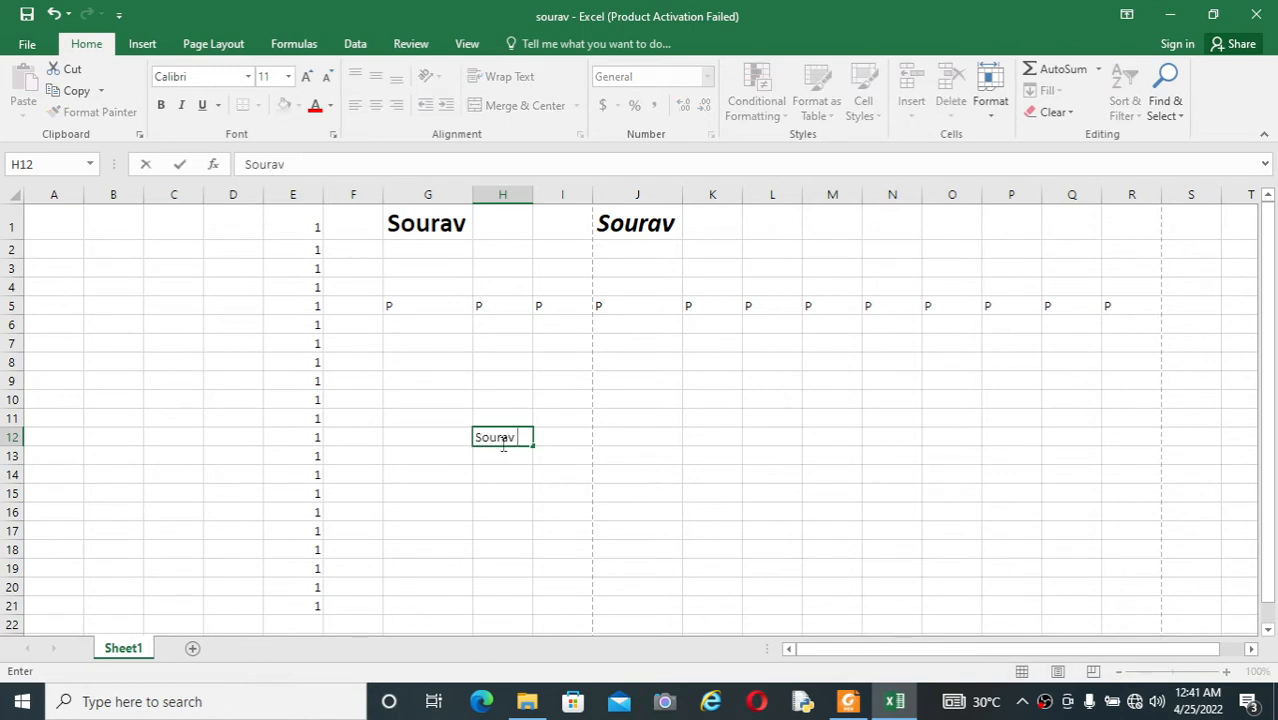
type(" Dutta")
left_click(520, 493)
left_click_drag(533, 196, 553, 196)
key("Up")
key("Up")
key("Up")
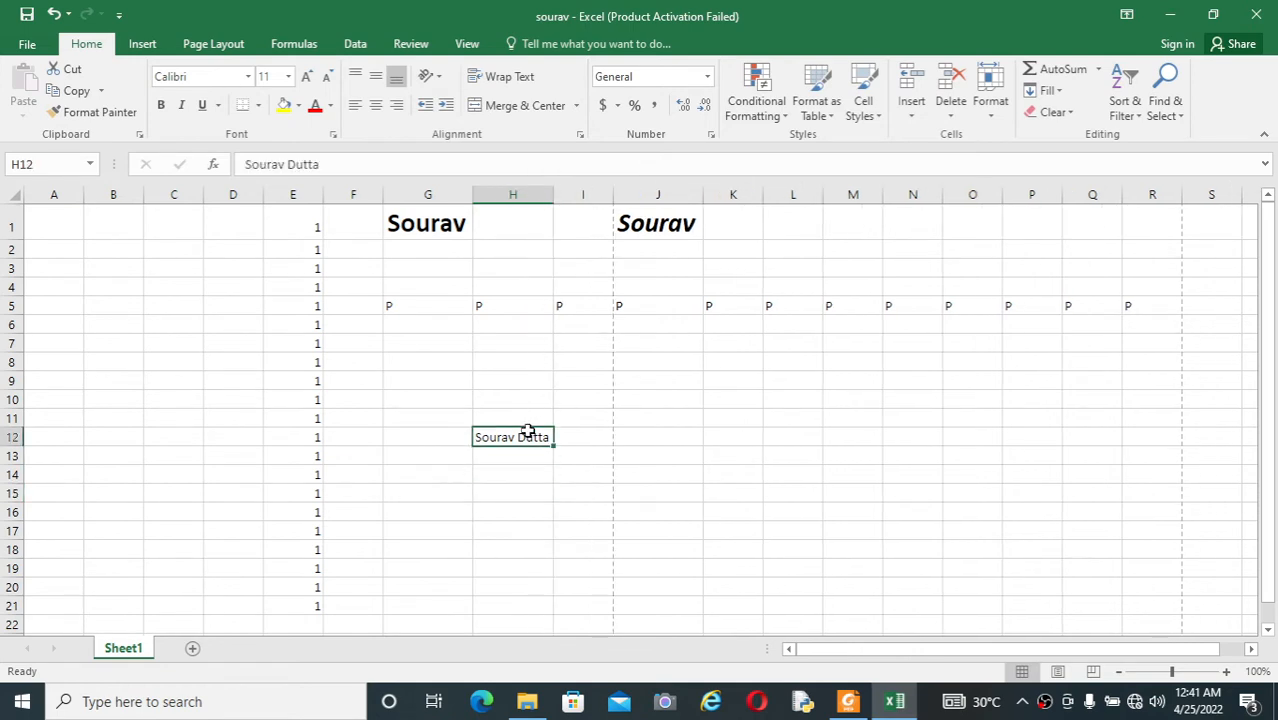
Step: Set the full name in H12 to font size 22 and autofit the width of column H
left_click(288, 76)
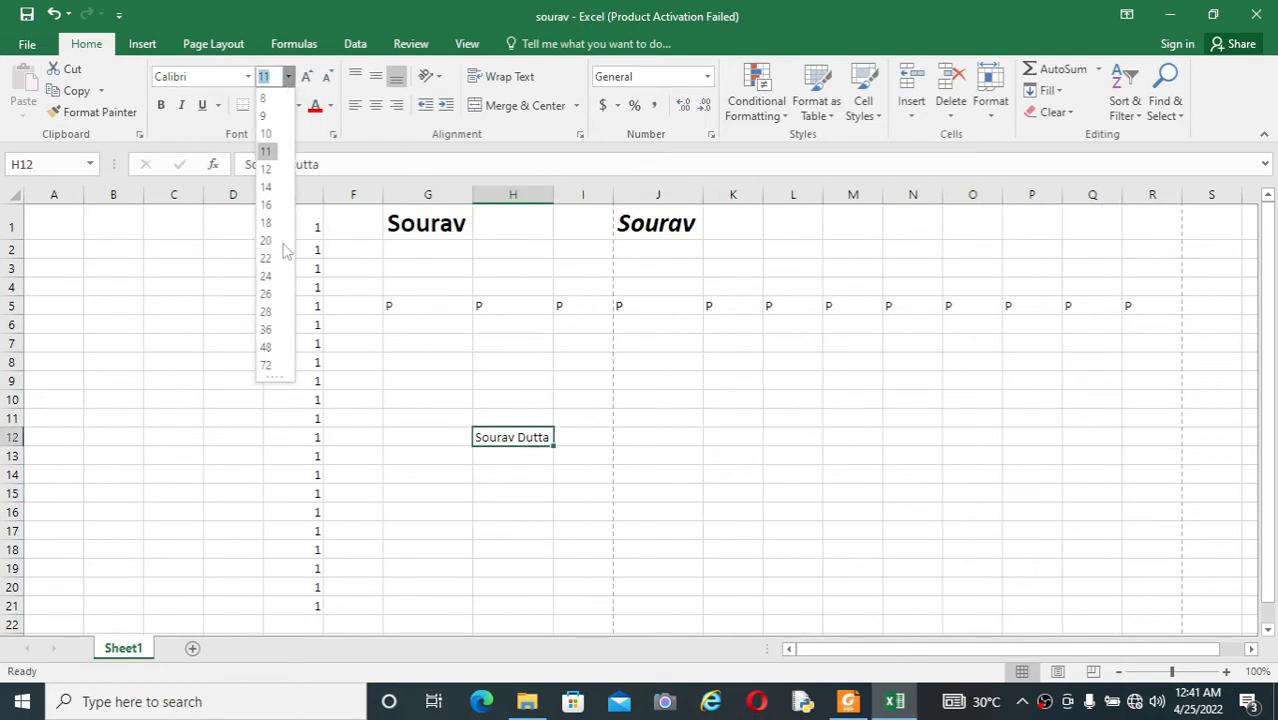
left_click(266, 258)
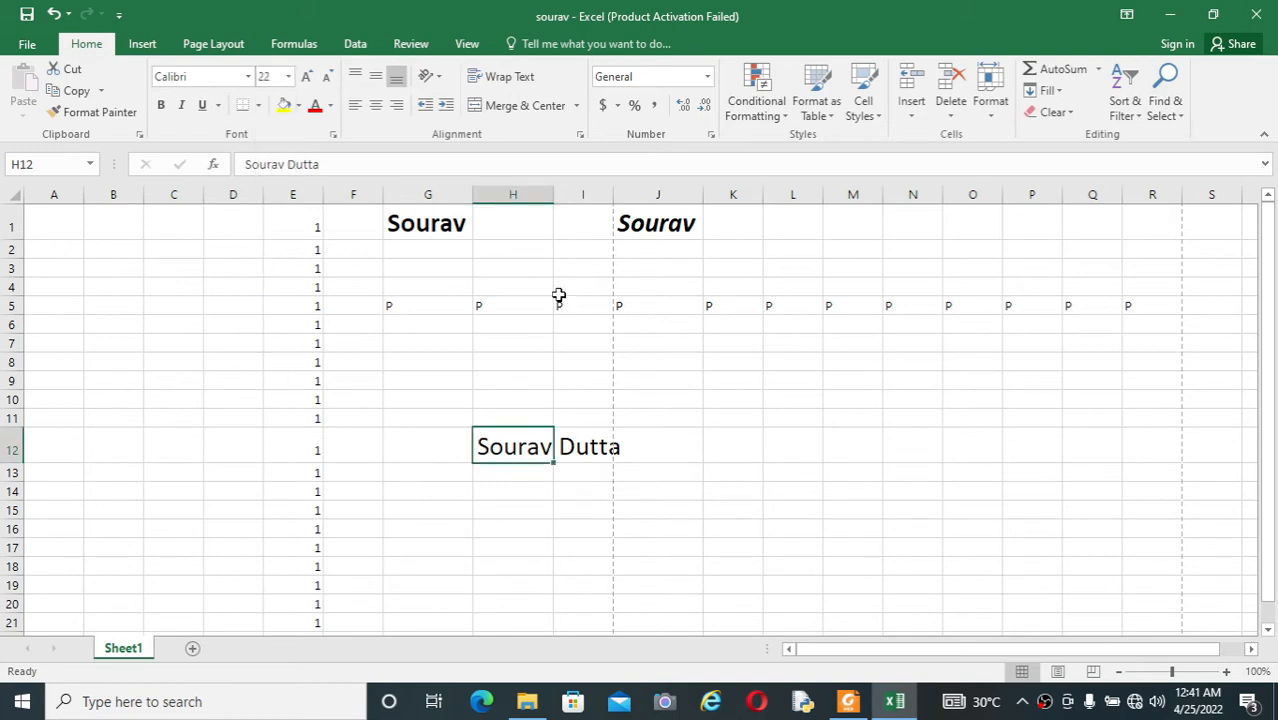
double_click(553, 196)
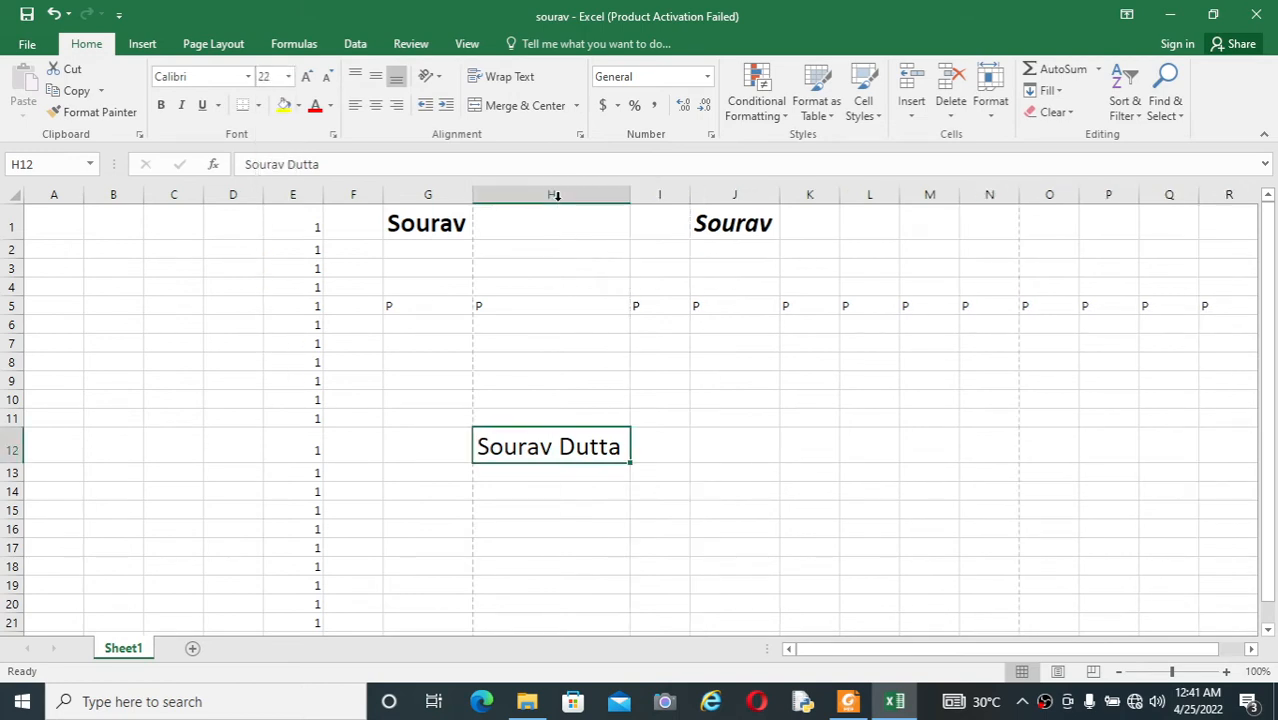
left_click(866, 455)
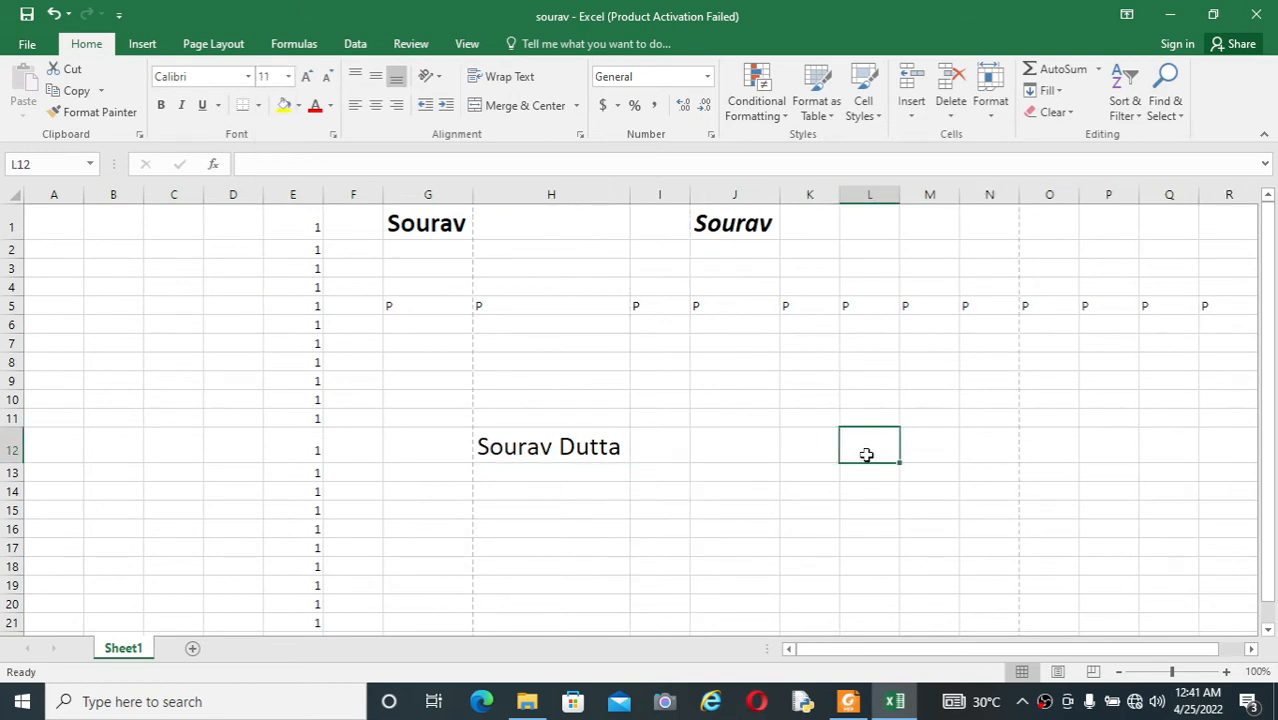
Step: Close the edited workbook
left_click(1256, 14)
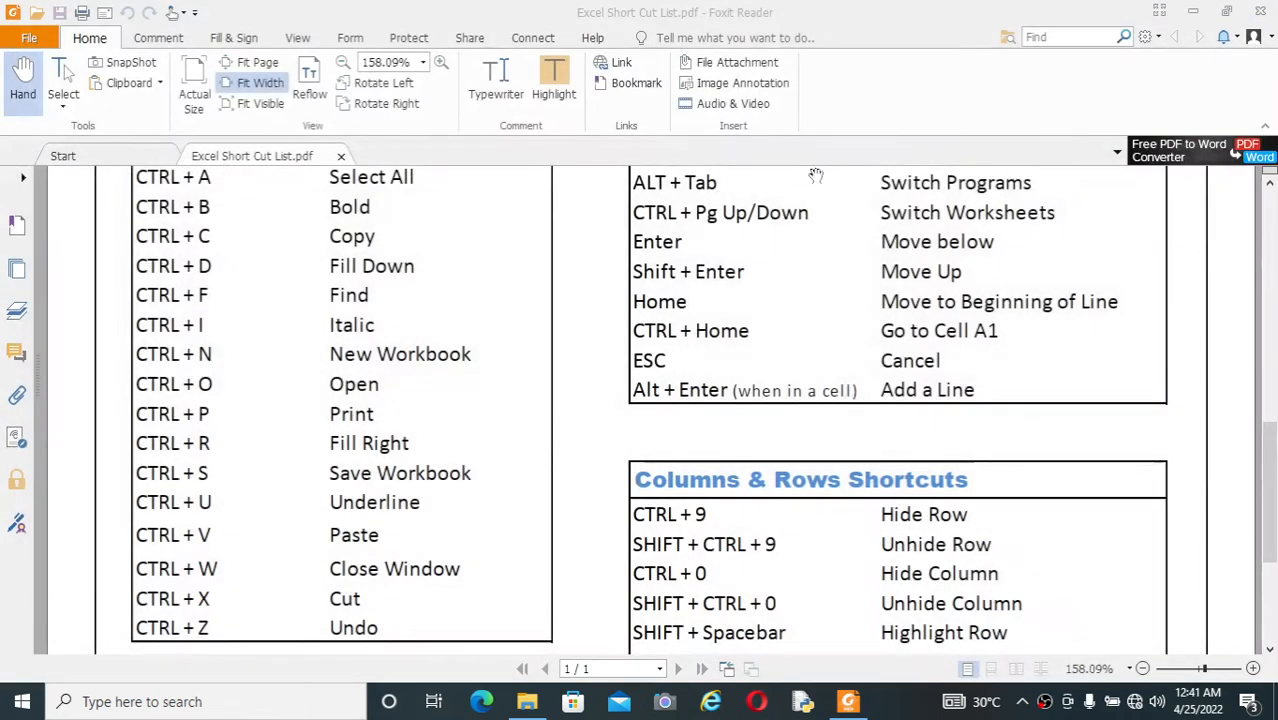
Step: Minimize the PDF list, reopen the saved workbook from the desktop, and dismiss the Office activation wizard
left_click(1192, 14)
double_click(313, 126)
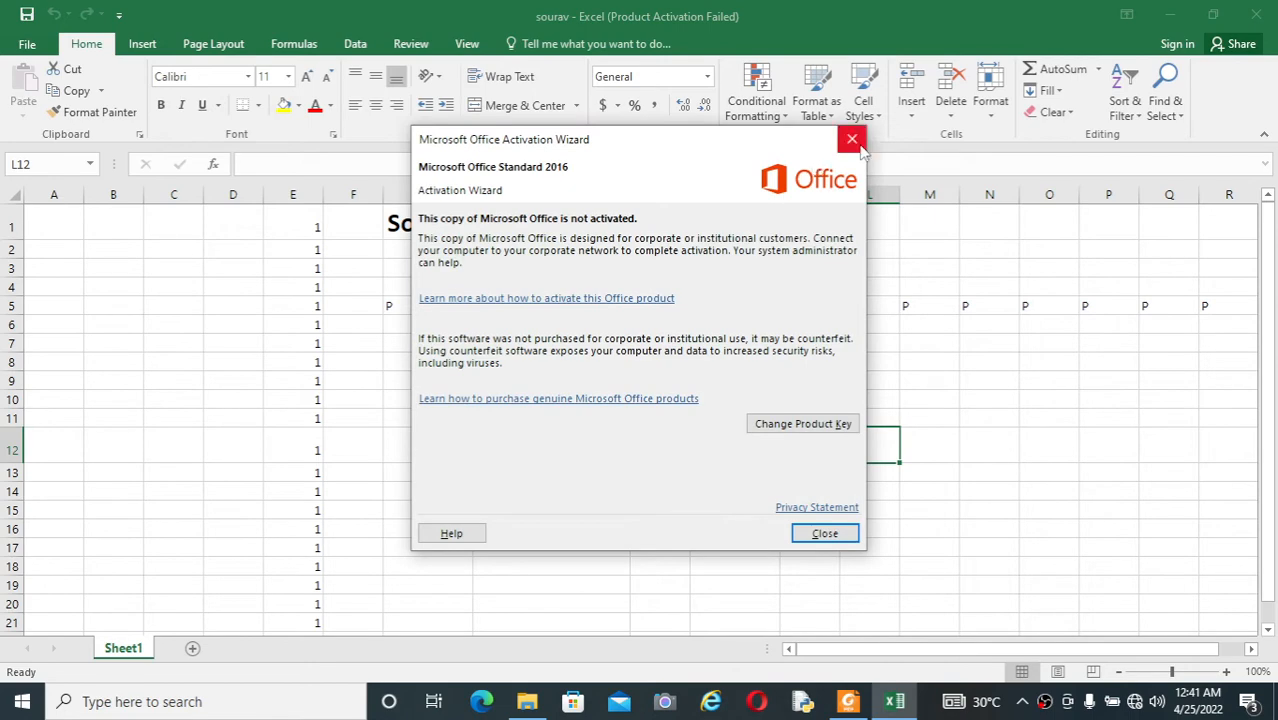
left_click(851, 139)
left_click(834, 488)
left_click(810, 550)
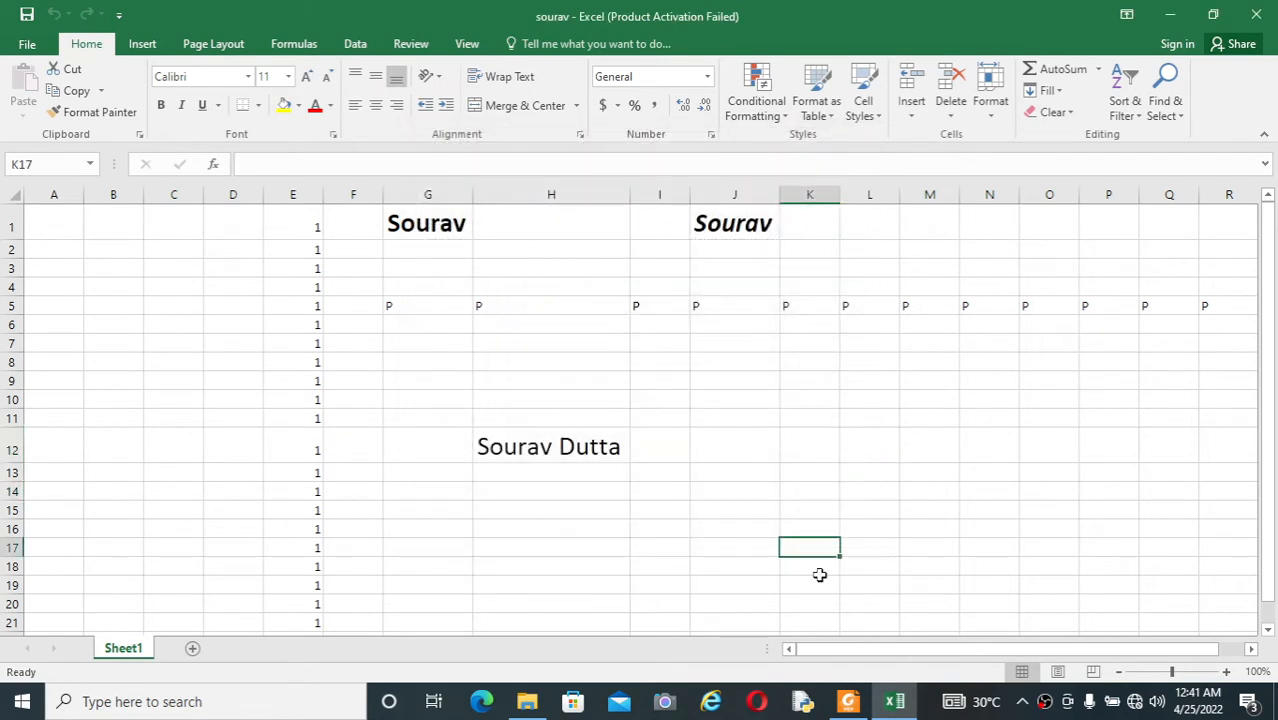
Step: Check the PDF list for the underline shortcut, and underline the full name in cell H12 of the Excel workbook
left_click(848, 701)
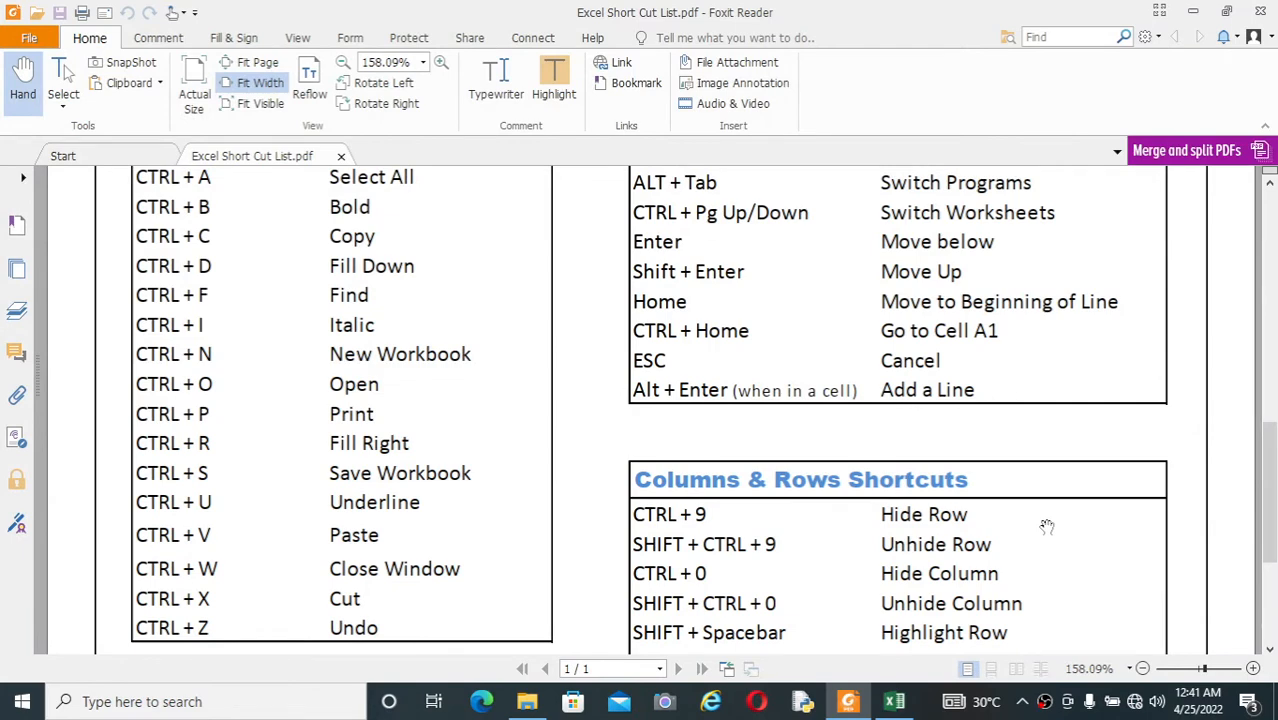
key("alt+Tab")
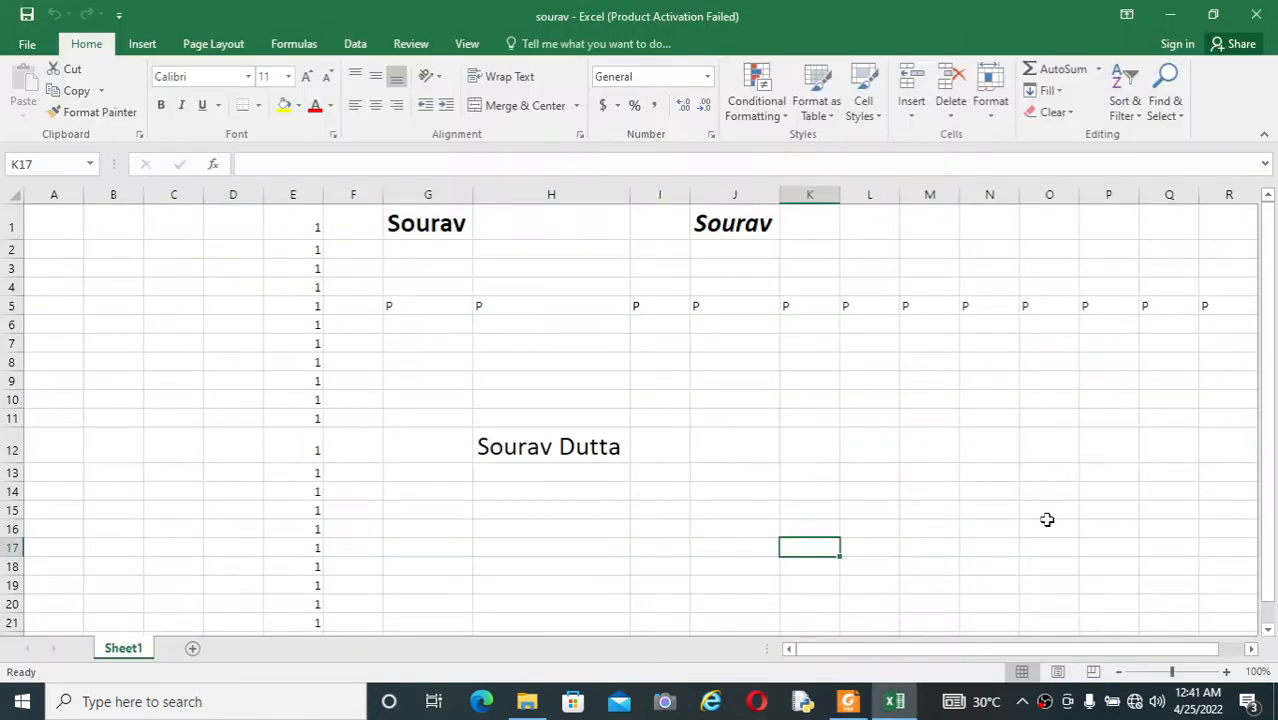
key("Up")
key("Up")
key("Up")
key("Up")
key("Up")
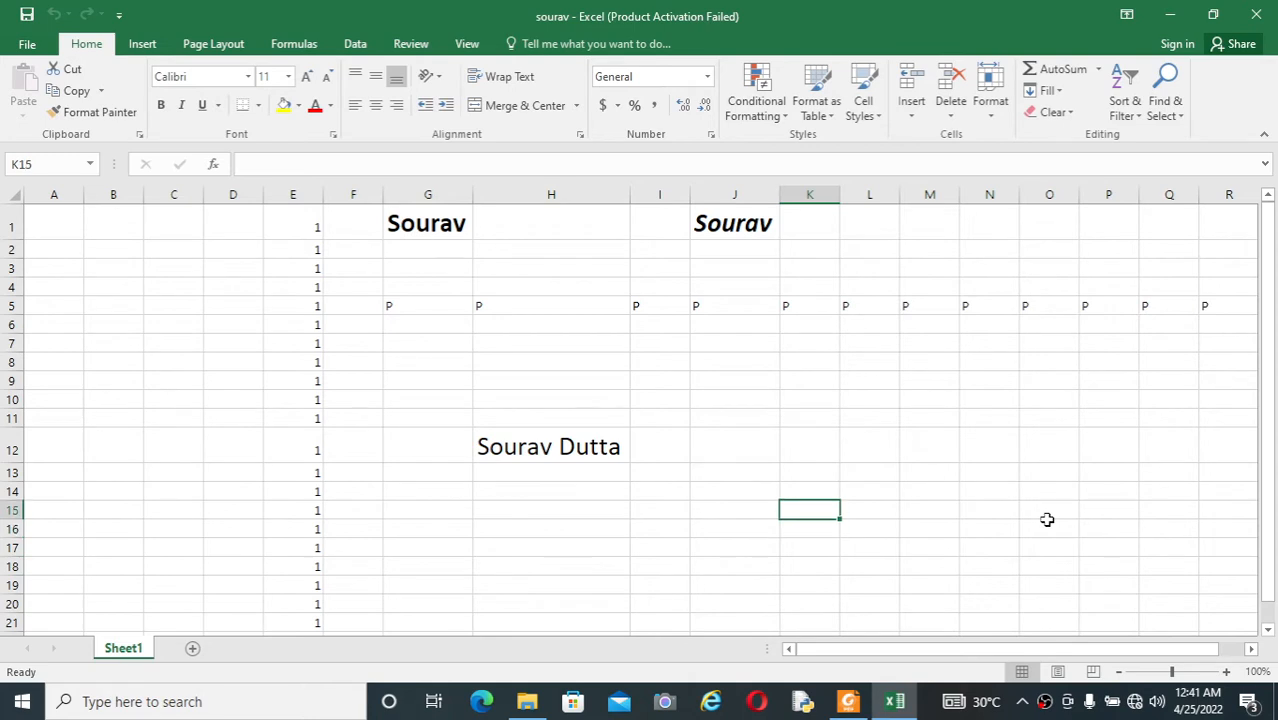
key("Left")
key("Left")
key("Left")
key("Left")
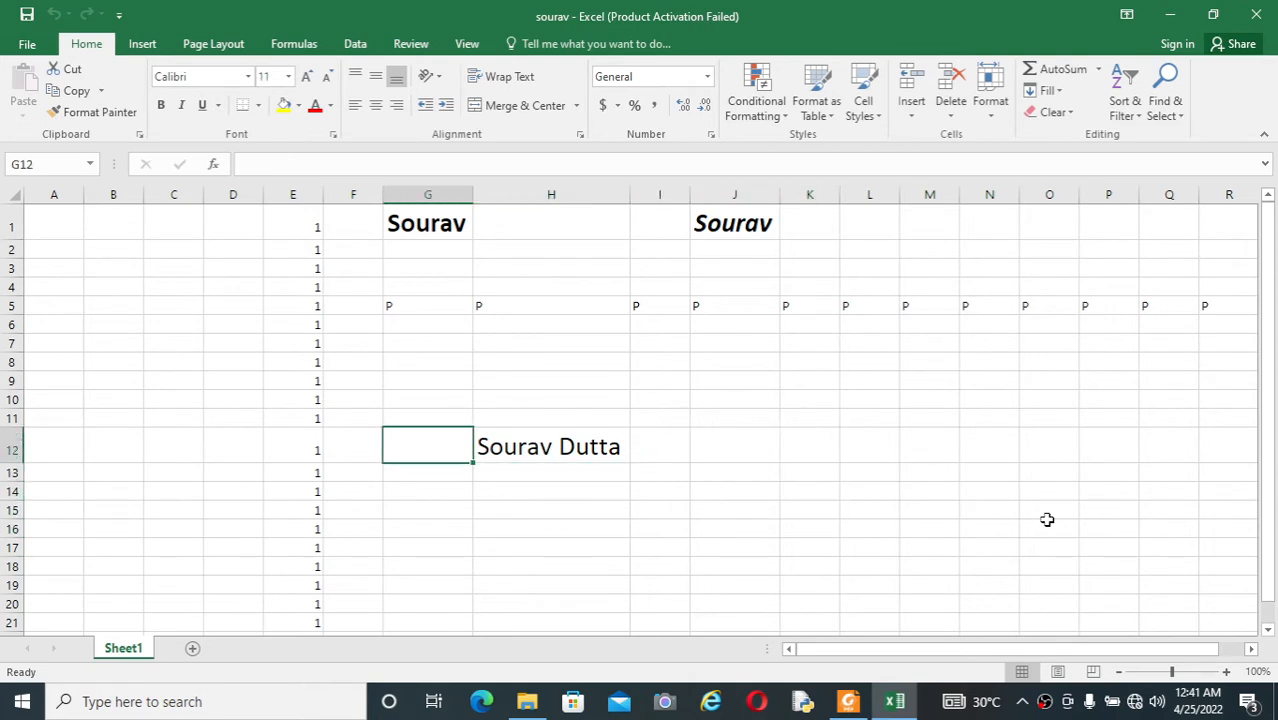
key("Right")
key("ctrl+u")
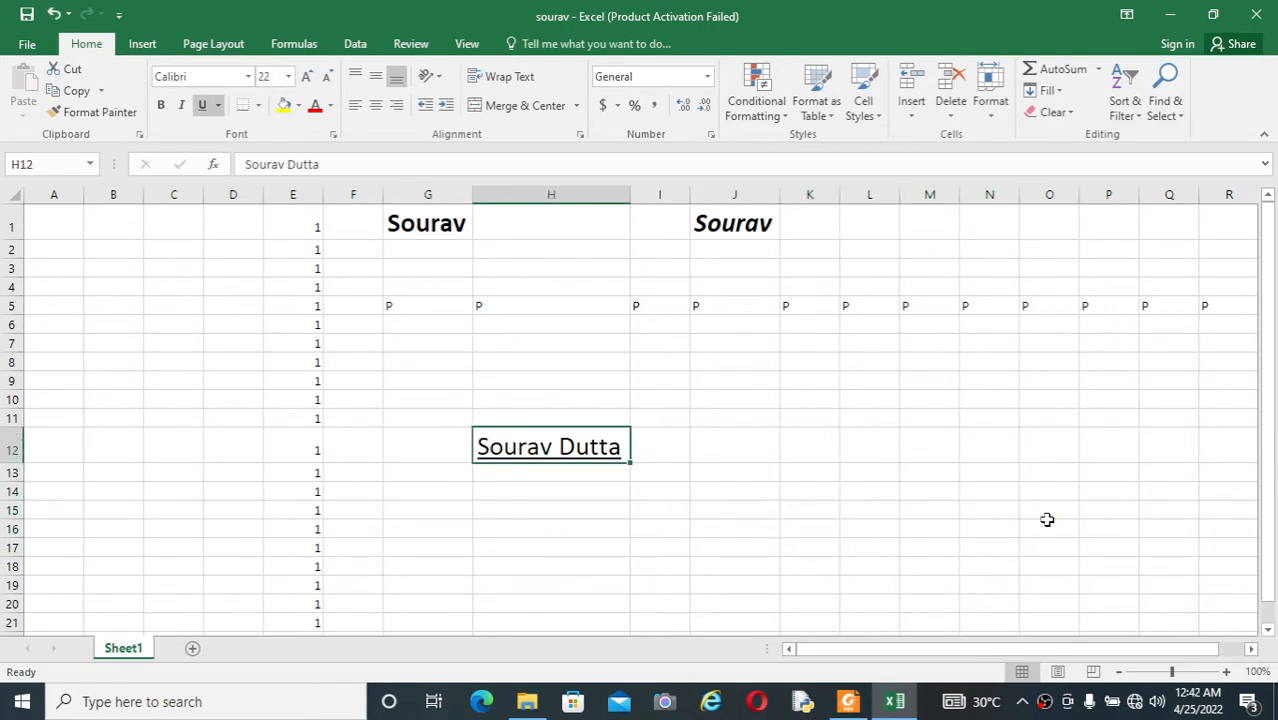
left_click(933, 523)
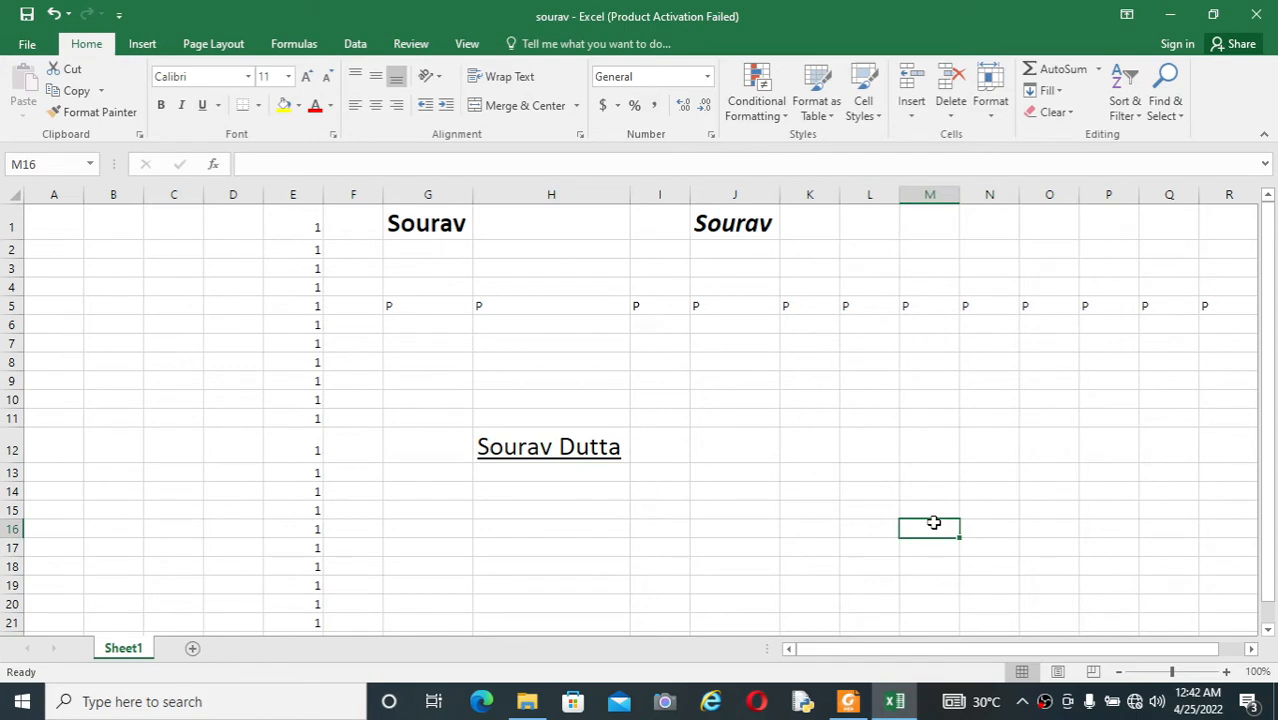
Step: Consult the PDF list for the paste shortcut, and copy the underlined full name in cell H12 of the workbook
key("alt+Tab")
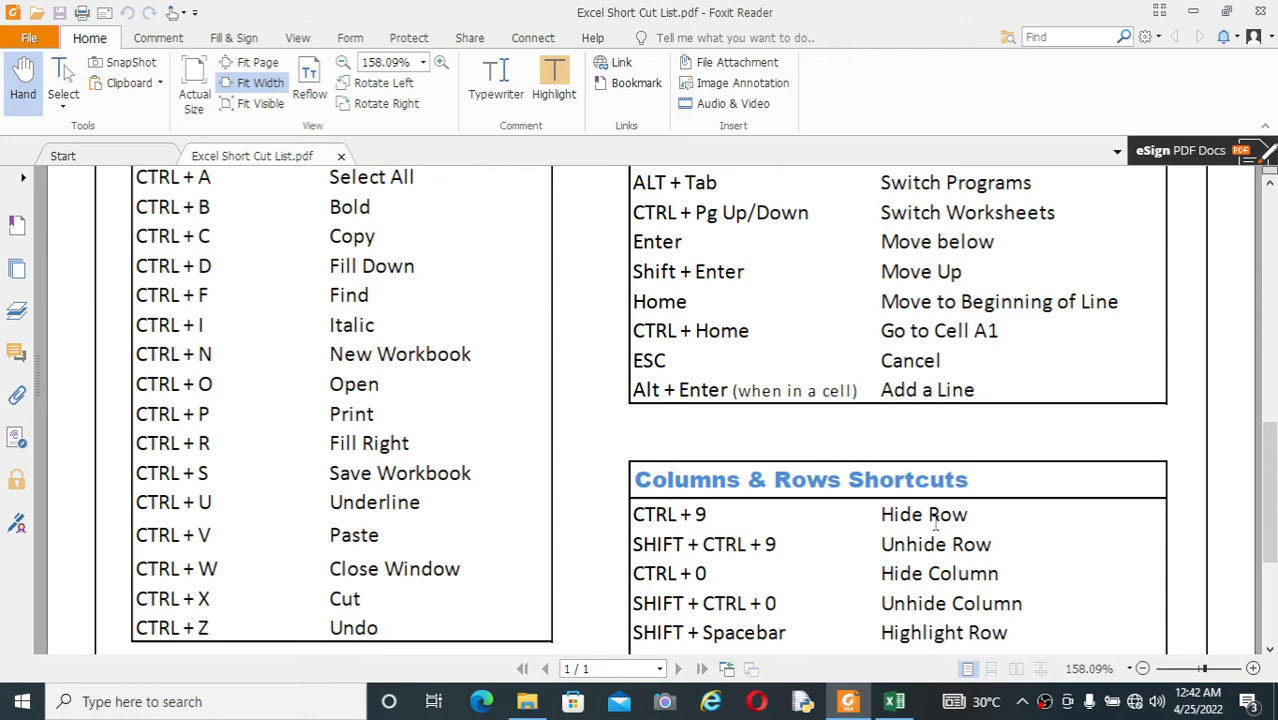
key("alt+Tab")
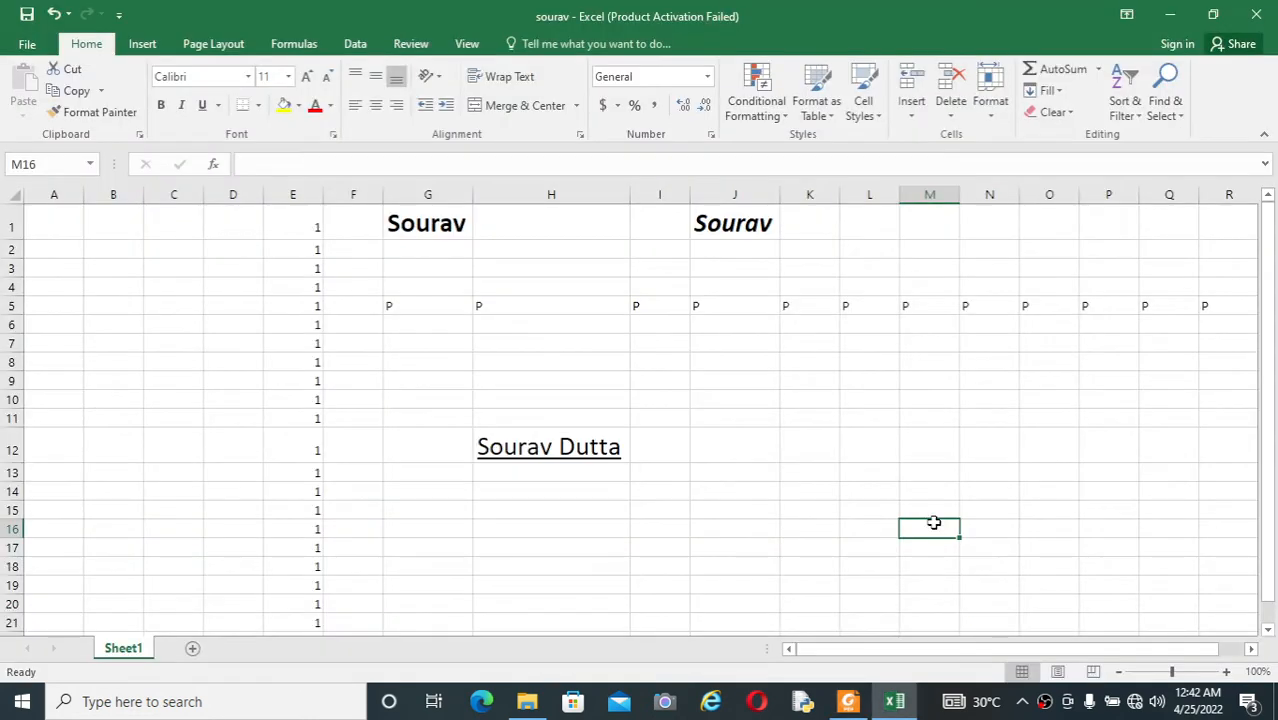
key("Up")
key("Up")
key("Up")
key("Up")
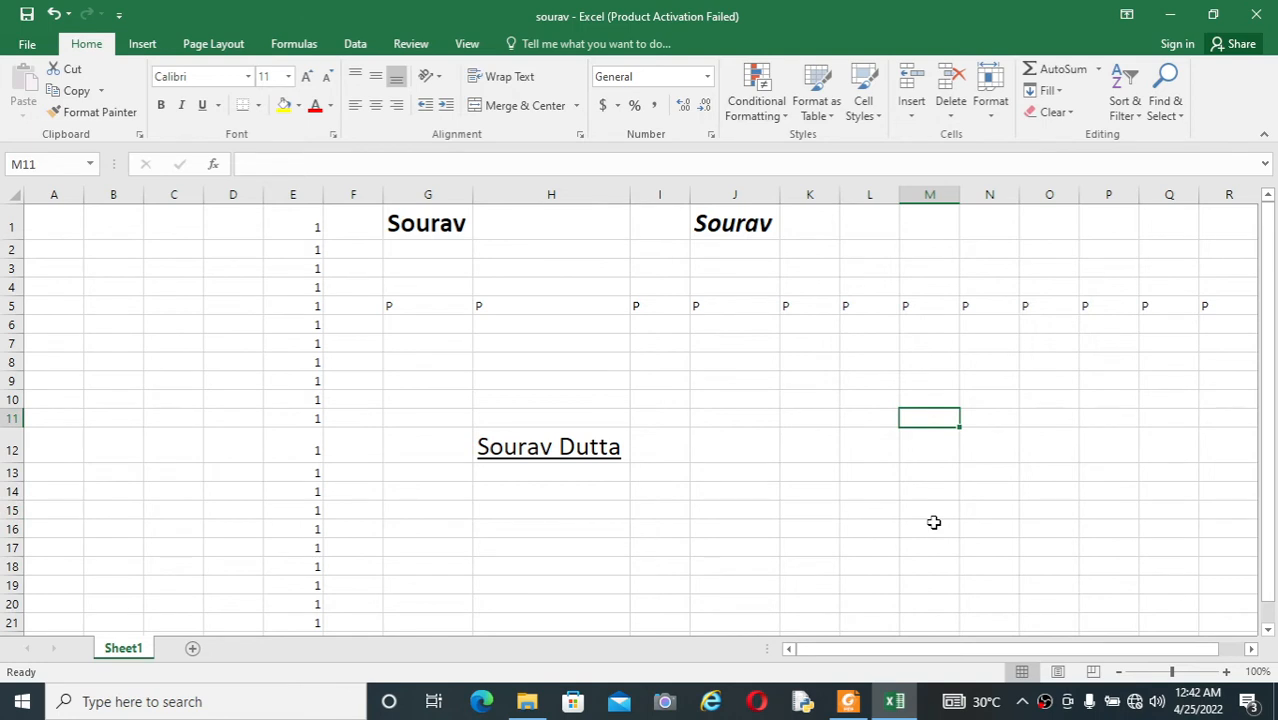
key("Down")
key("Left")
key("Left")
key("Left")
key("Left")
key("Left")
key("Left")
key("Right")
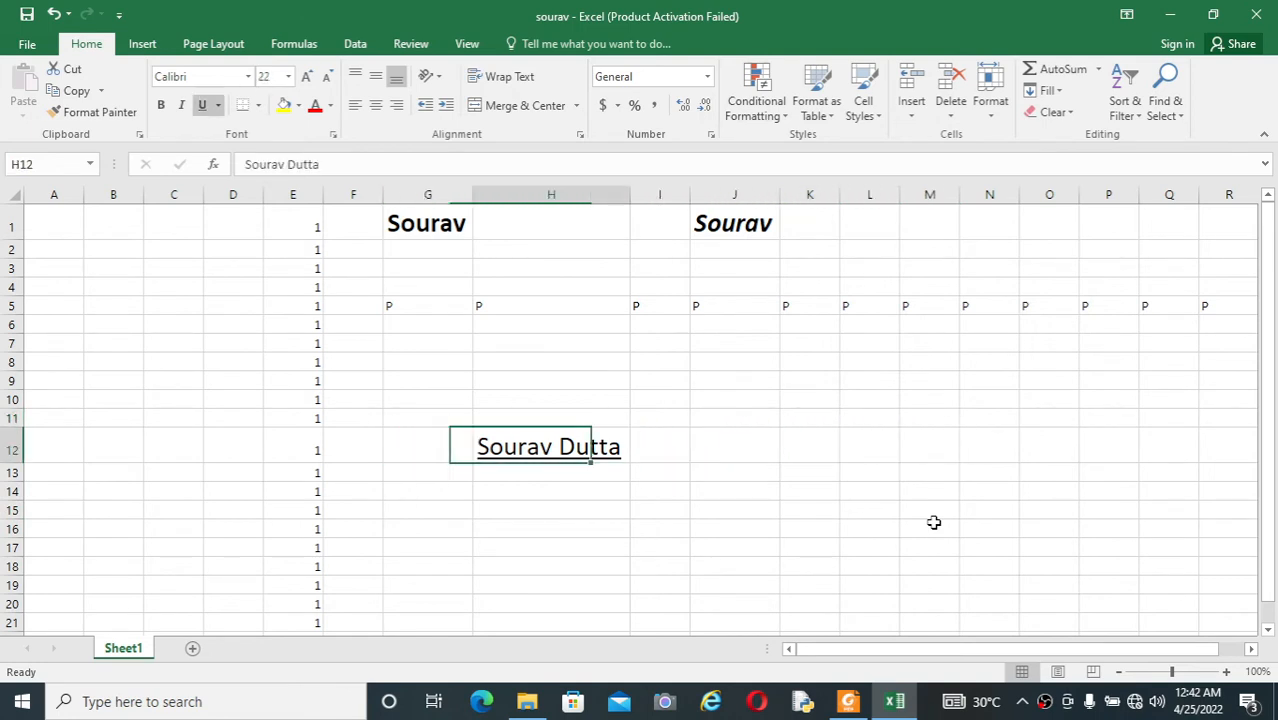
key("ctrl+c")
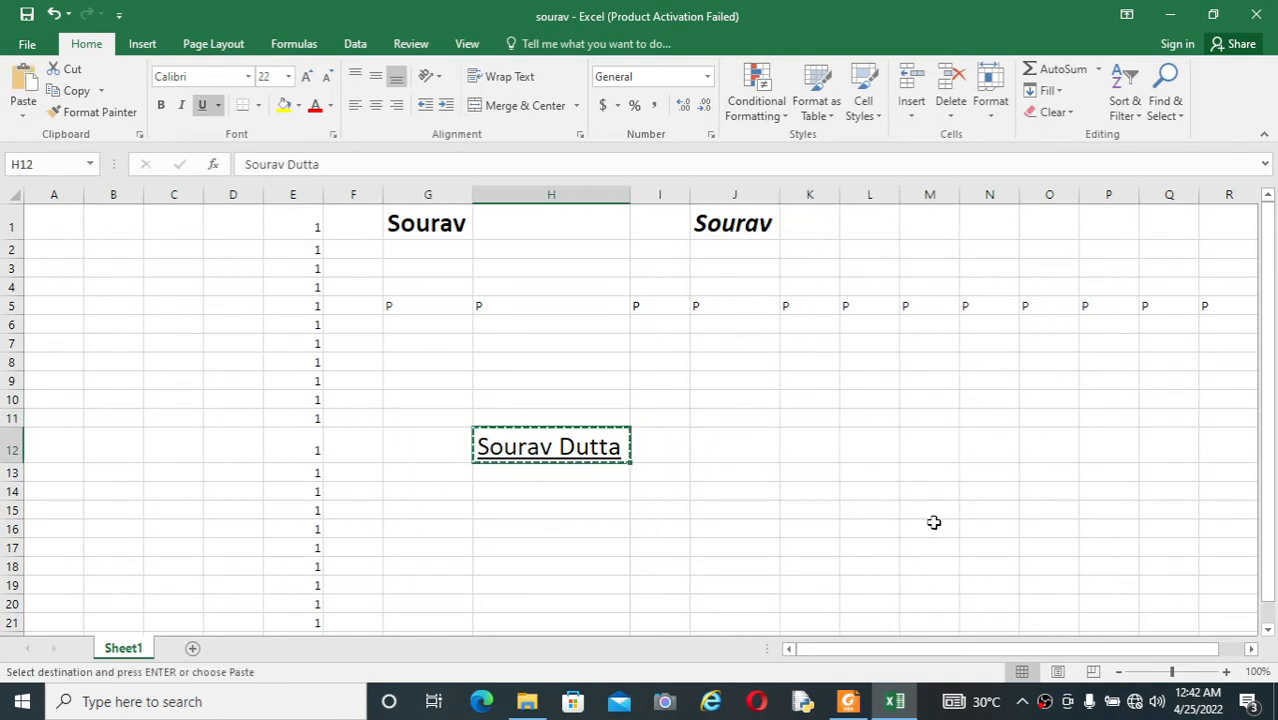
Step: Paste the copied full name into cell L12 and autofit the width of column L
key("Right")
key("Right")
key("Right")
key("Right")
key("ctrl+v")
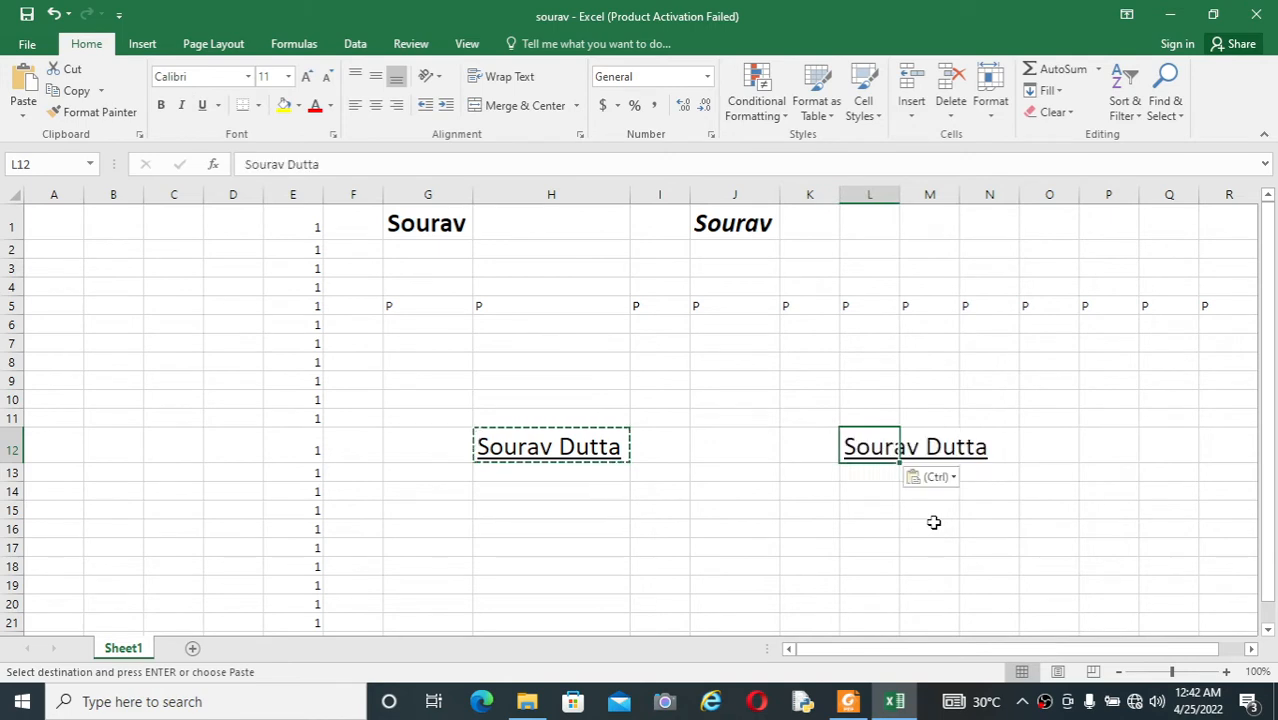
double_click(899, 194)
left_click(843, 566)
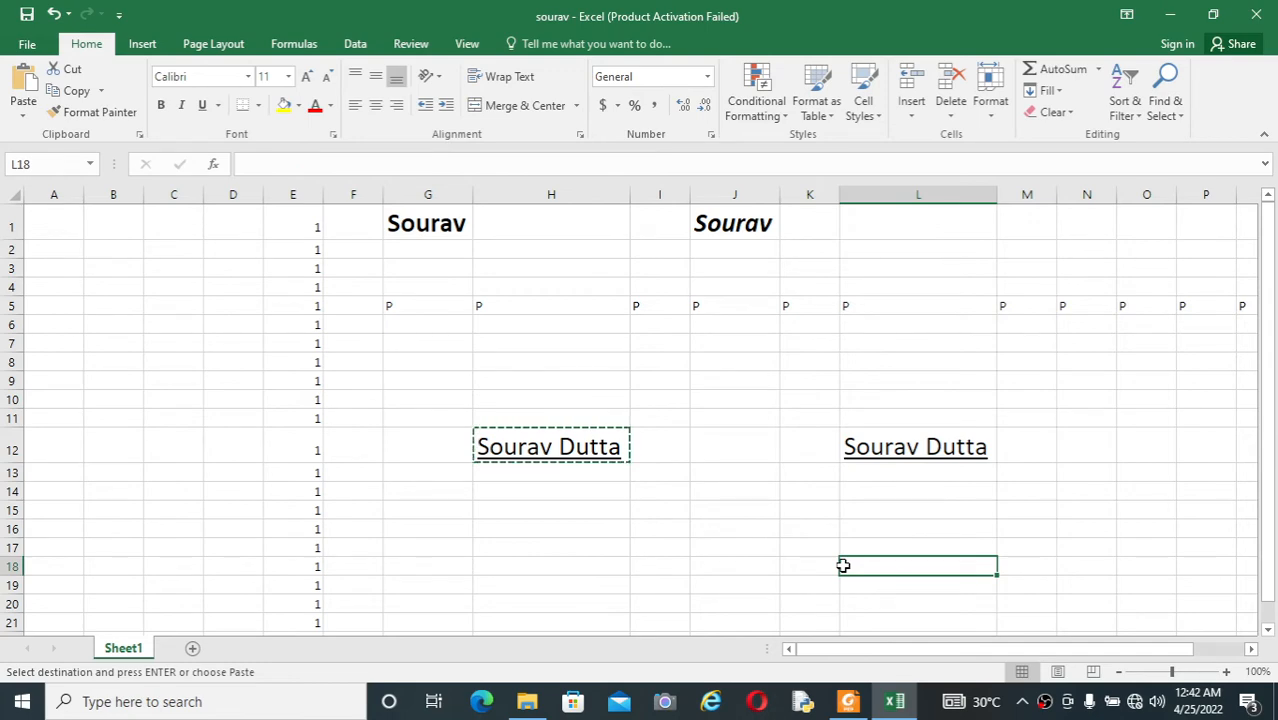
Step: Check the PDF list for the close window shortcut, close the workbook with its changes saved, and exit Excel
key("alt+Tab")
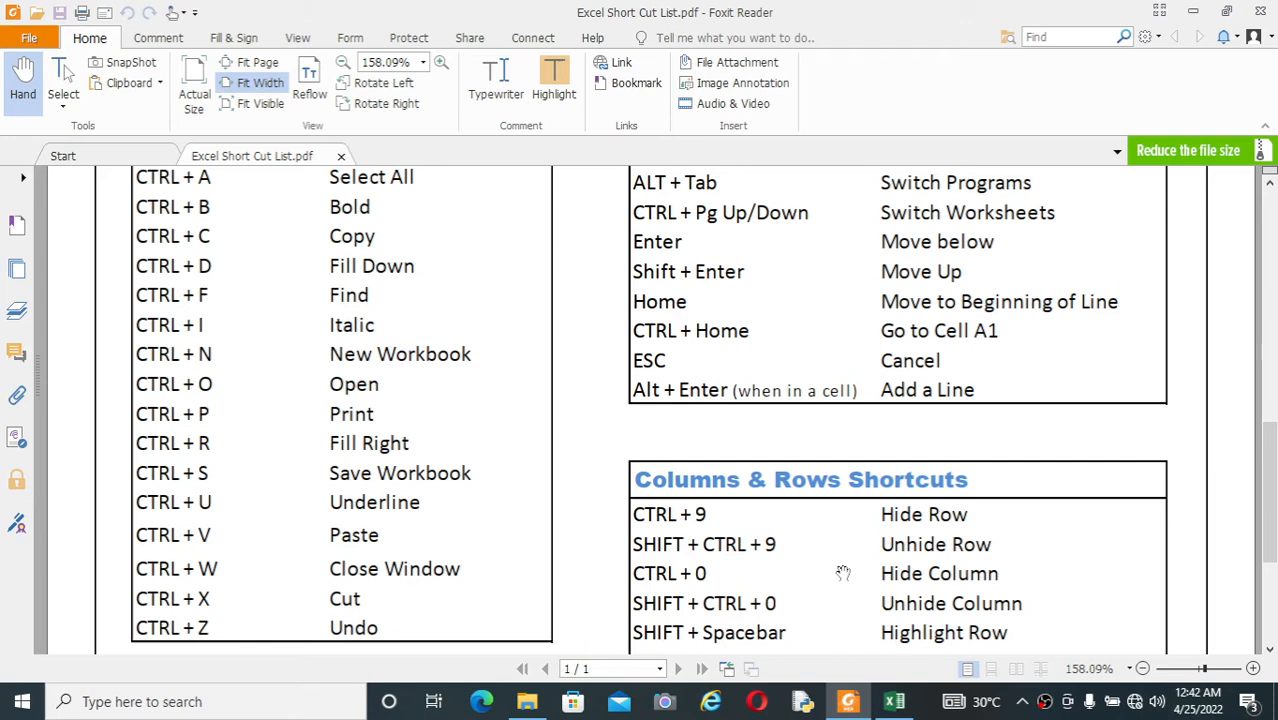
key("alt+Tab")
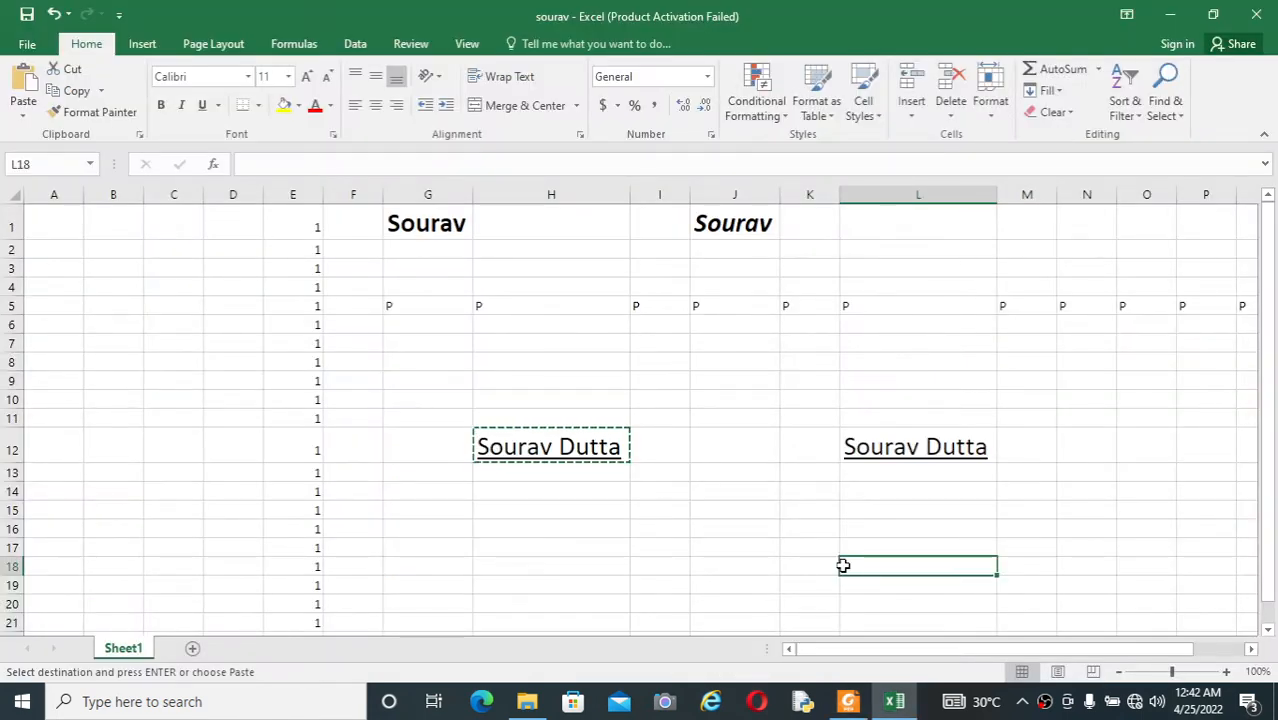
key("alt+Tab")
key("alt+Tab")
key("alt+F4")
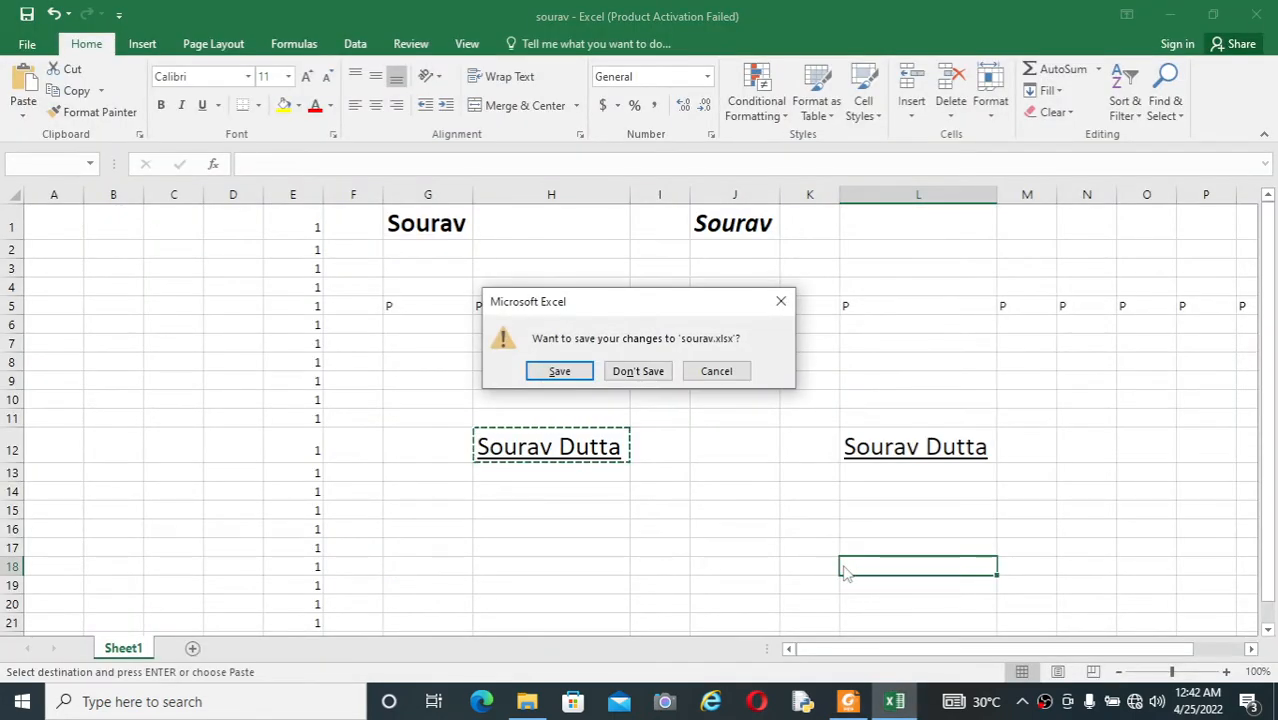
key("Return")
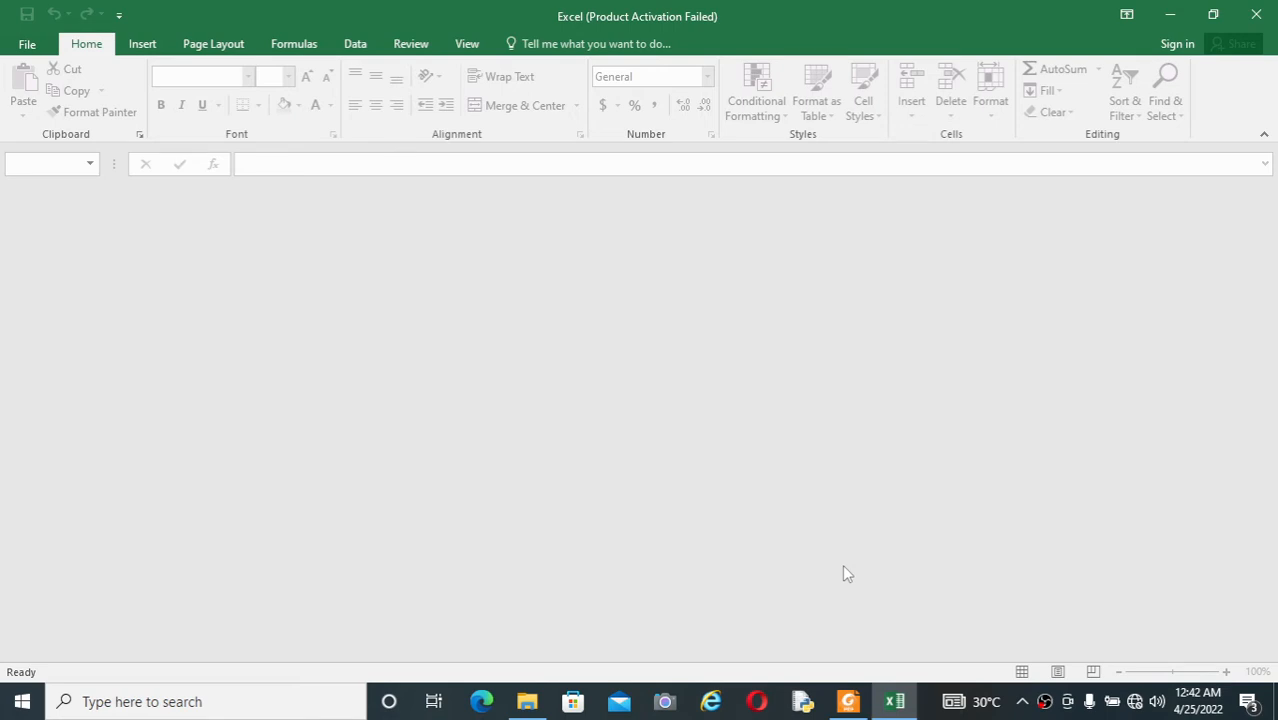
left_click(1256, 14)
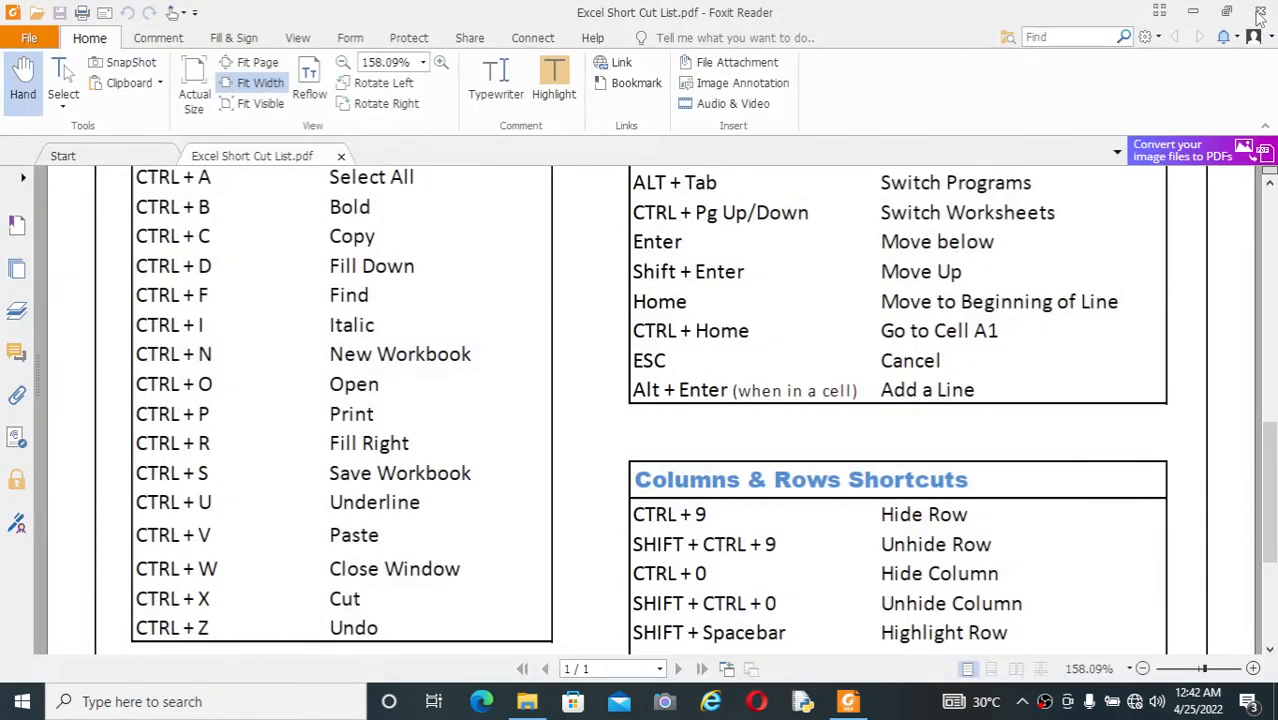
Step: Minimize the PDF reader and reopen the saved workbook from its desktop file
left_click(1197, 11)
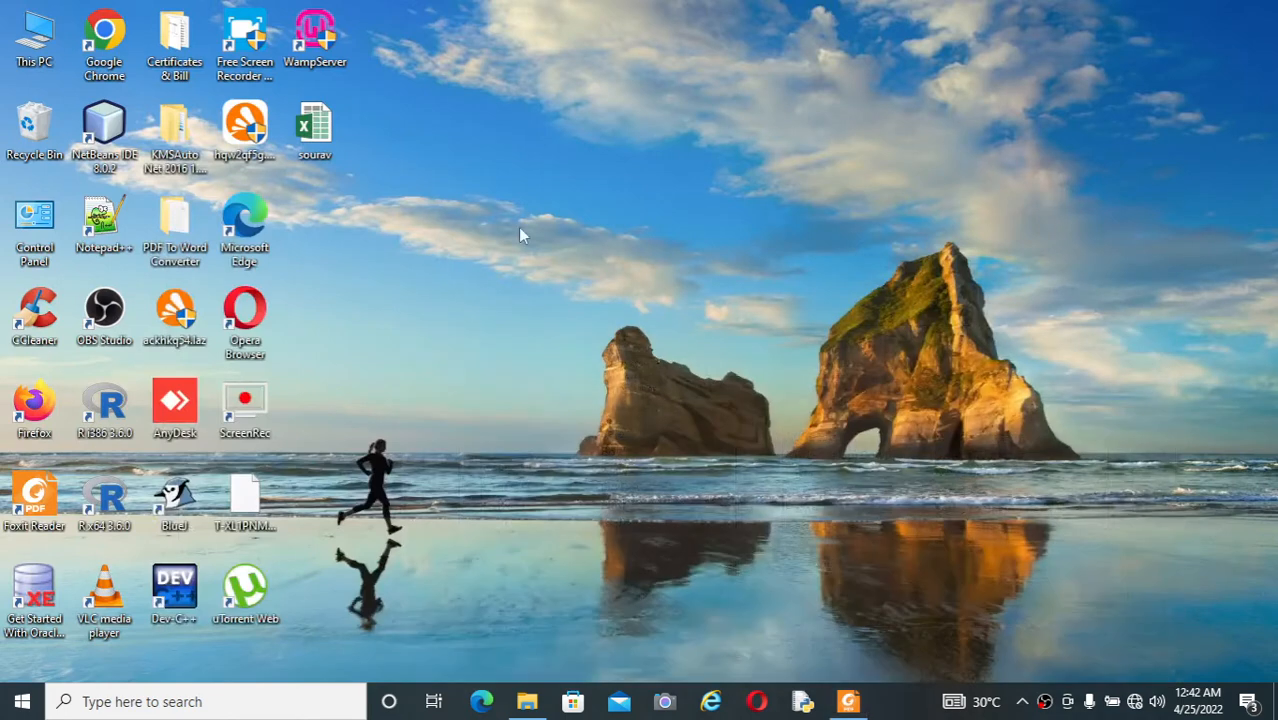
double_click(335, 146)
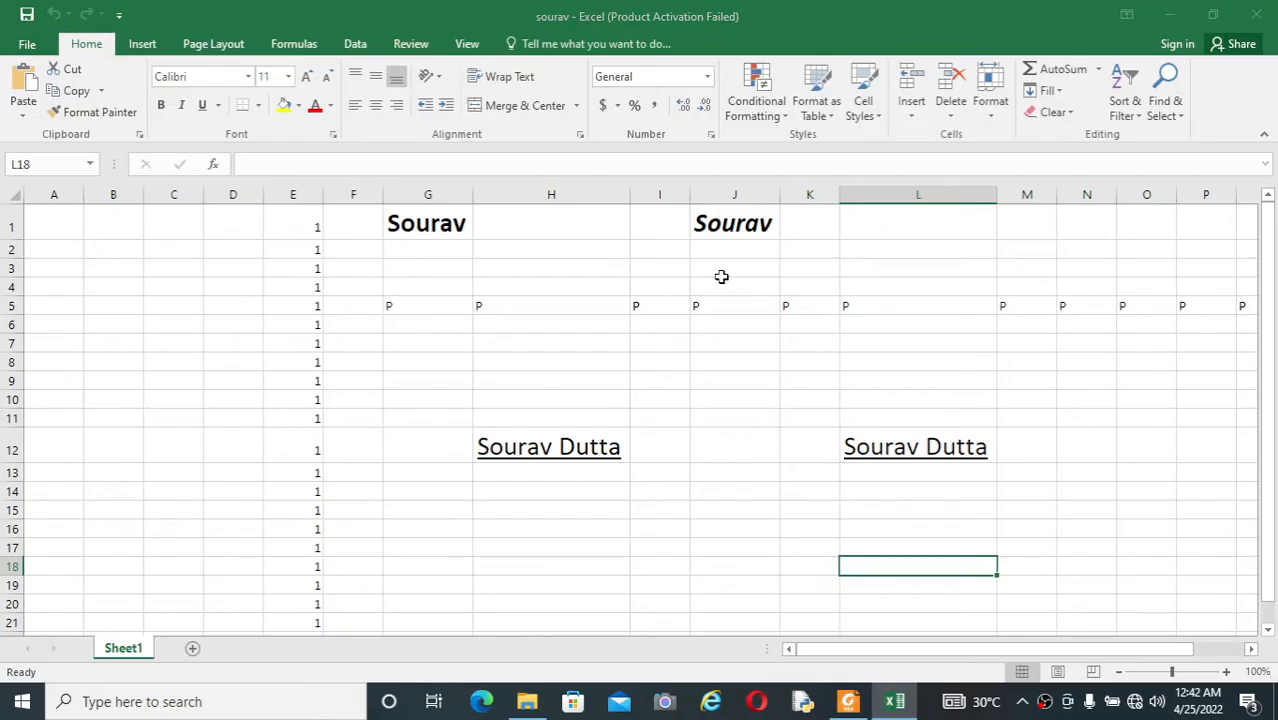
left_click(826, 533)
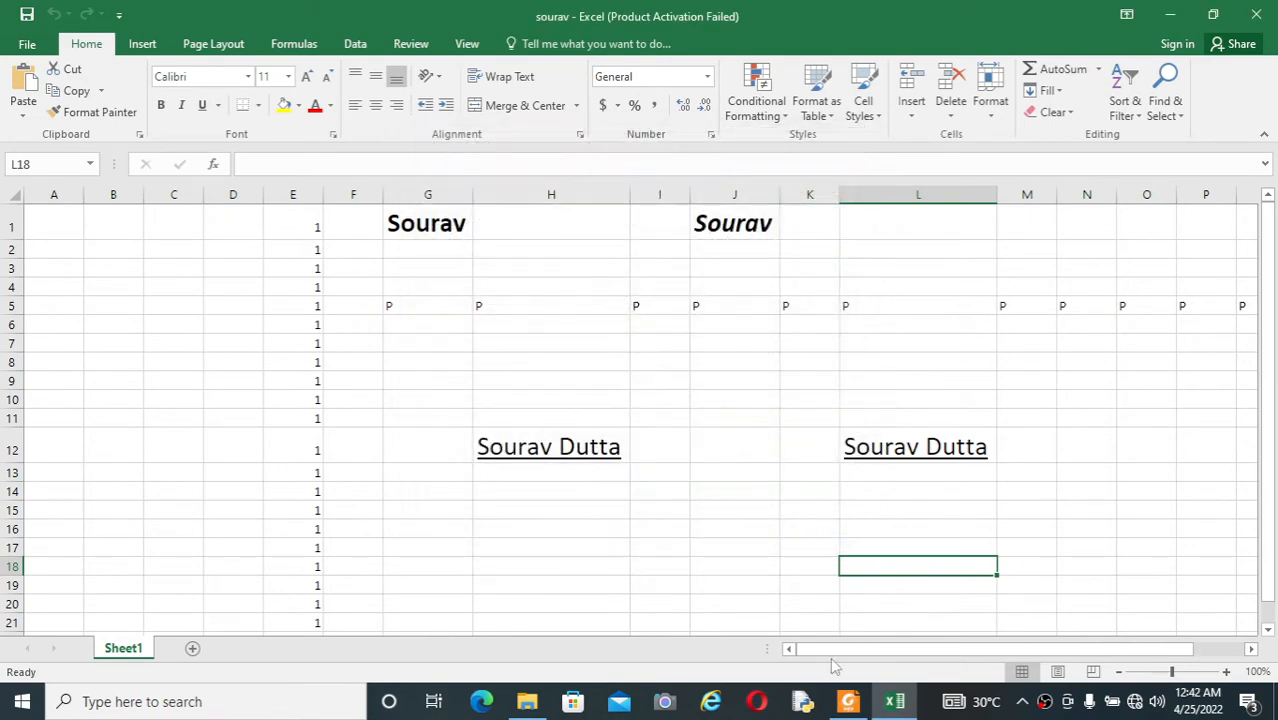
Step: Check the PDF list for the cut shortcut, and move the full name from cell H12 to H15 with cut and paste
left_click(847, 703)
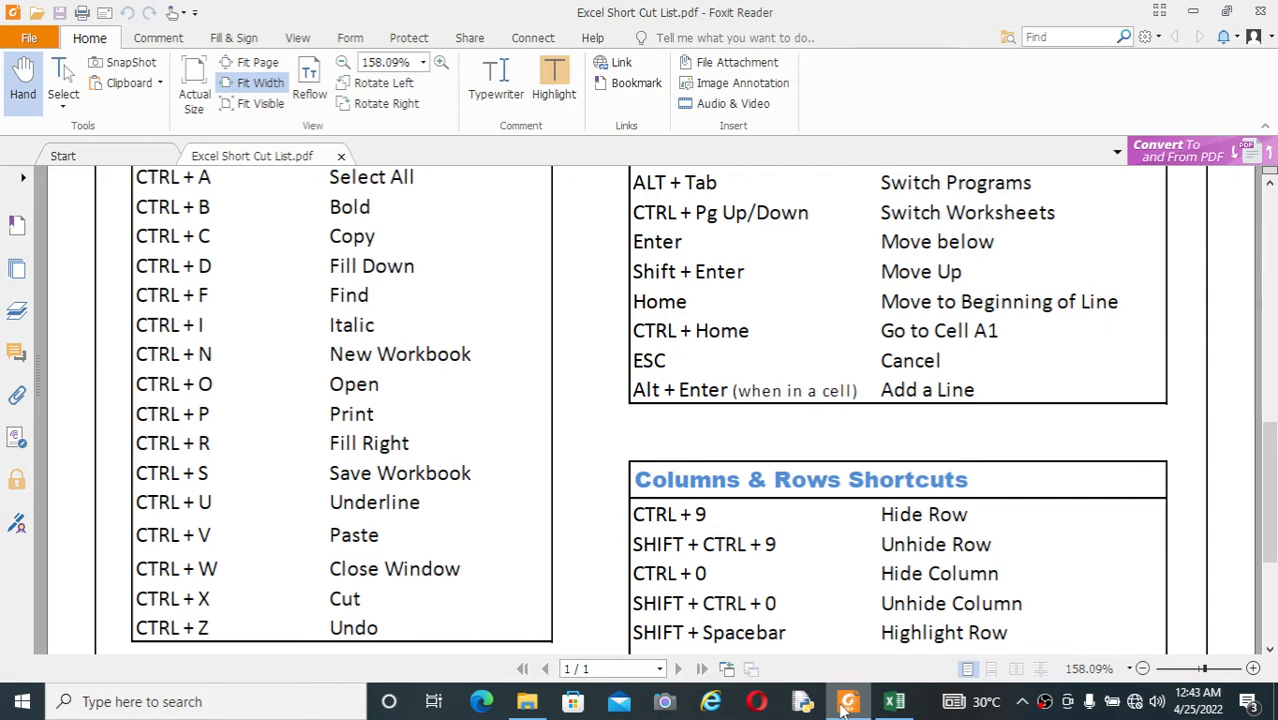
left_click(847, 703)
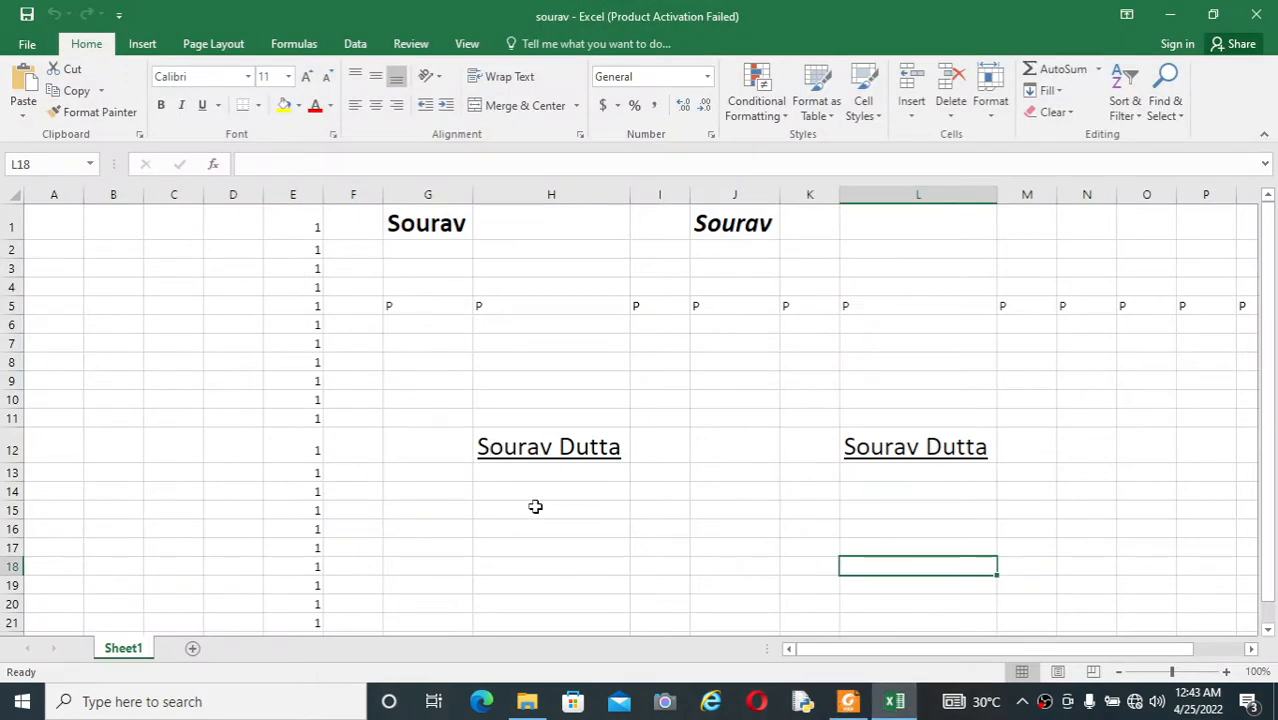
left_click(535, 507)
key("Up")
key("Up")
key("Up")
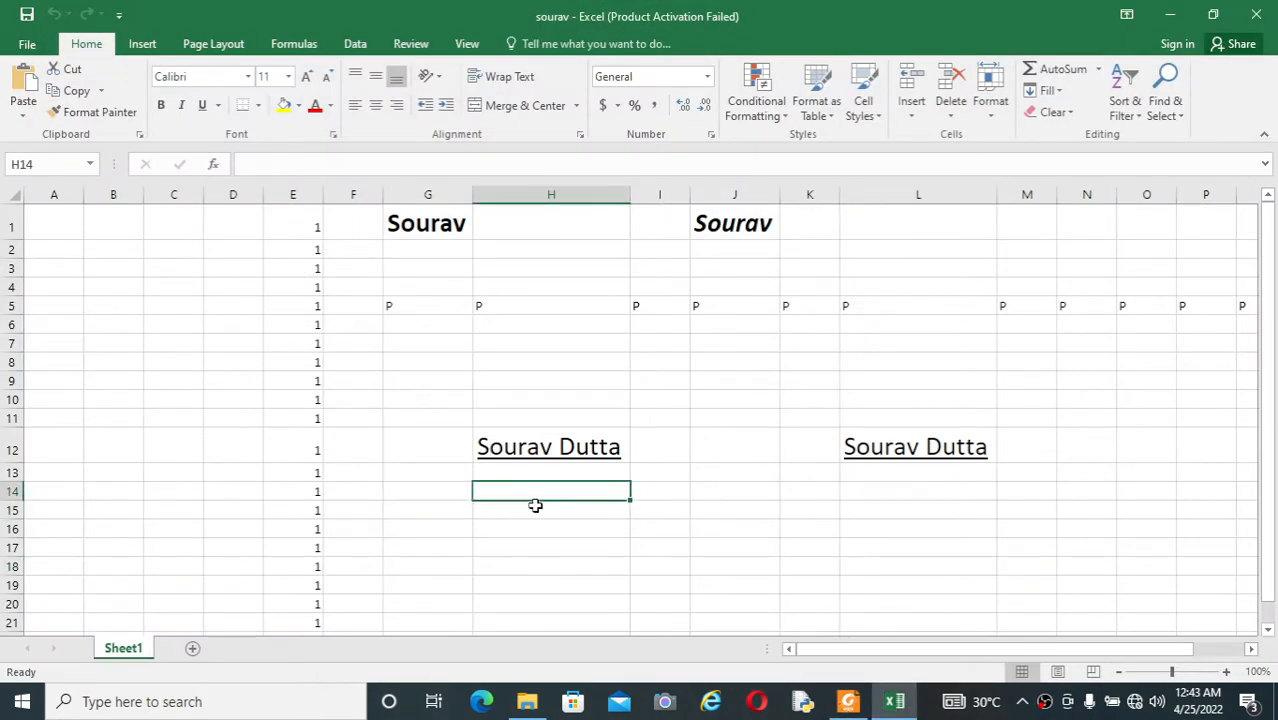
key("ctrl+c")
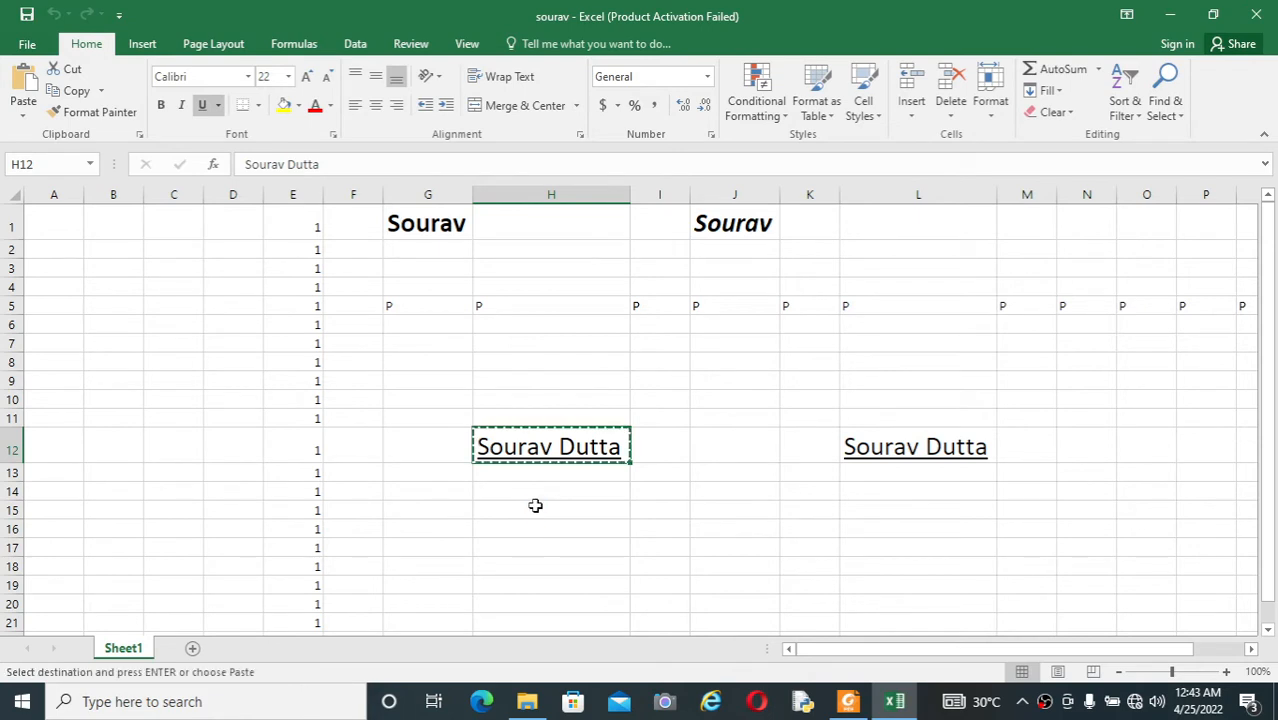
key("Down")
key("Down")
key("Down")
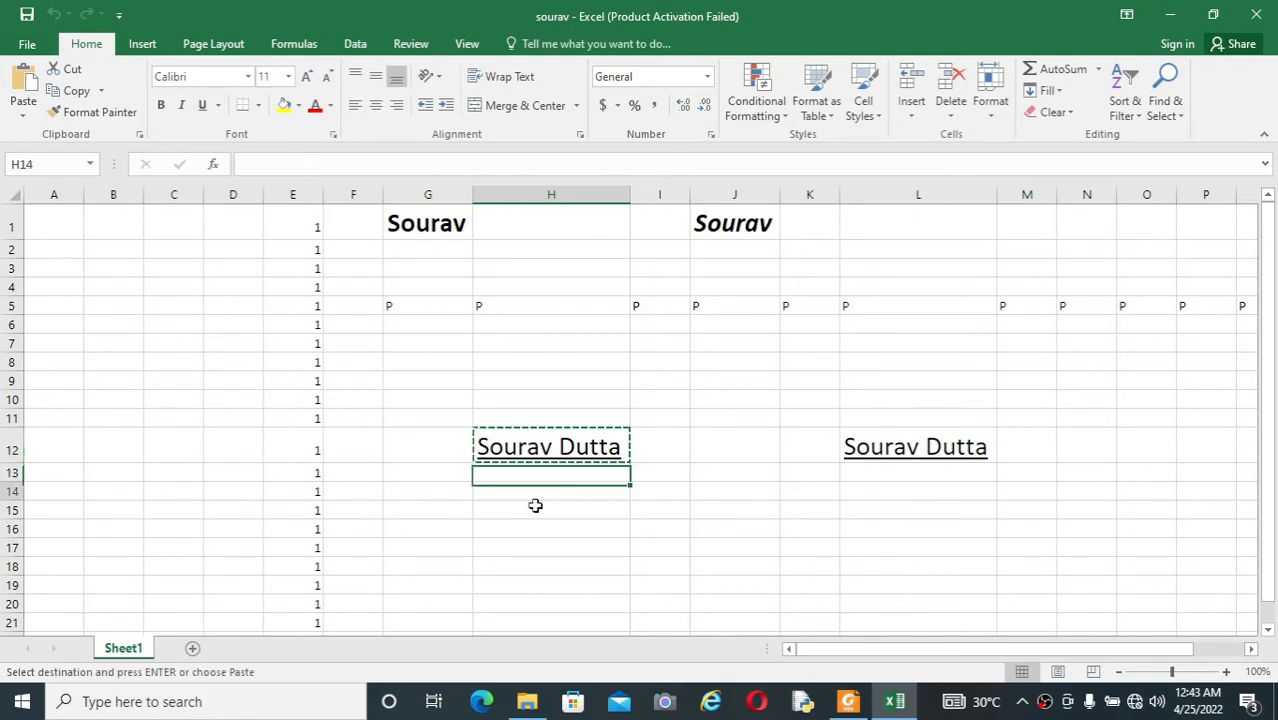
key("Return")
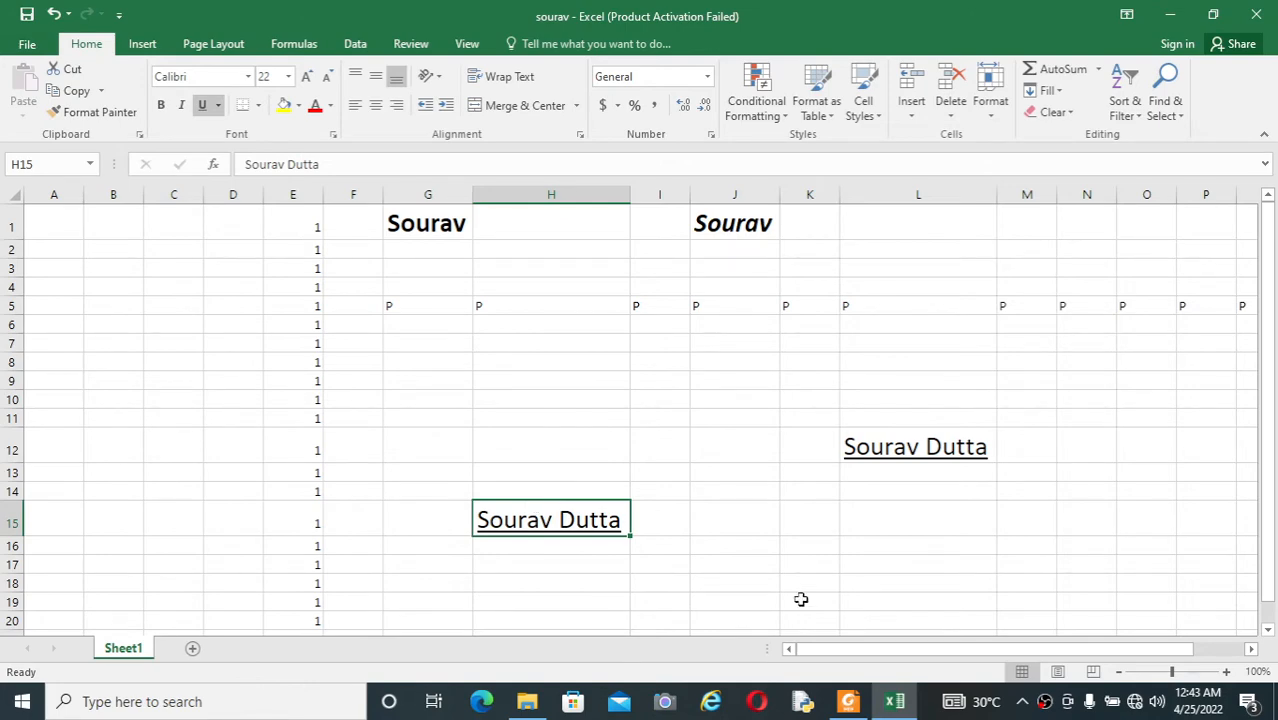
Step: Consult the PDF list for the undo shortcut, and undo the move of the full name to H15
key("alt+Tab")
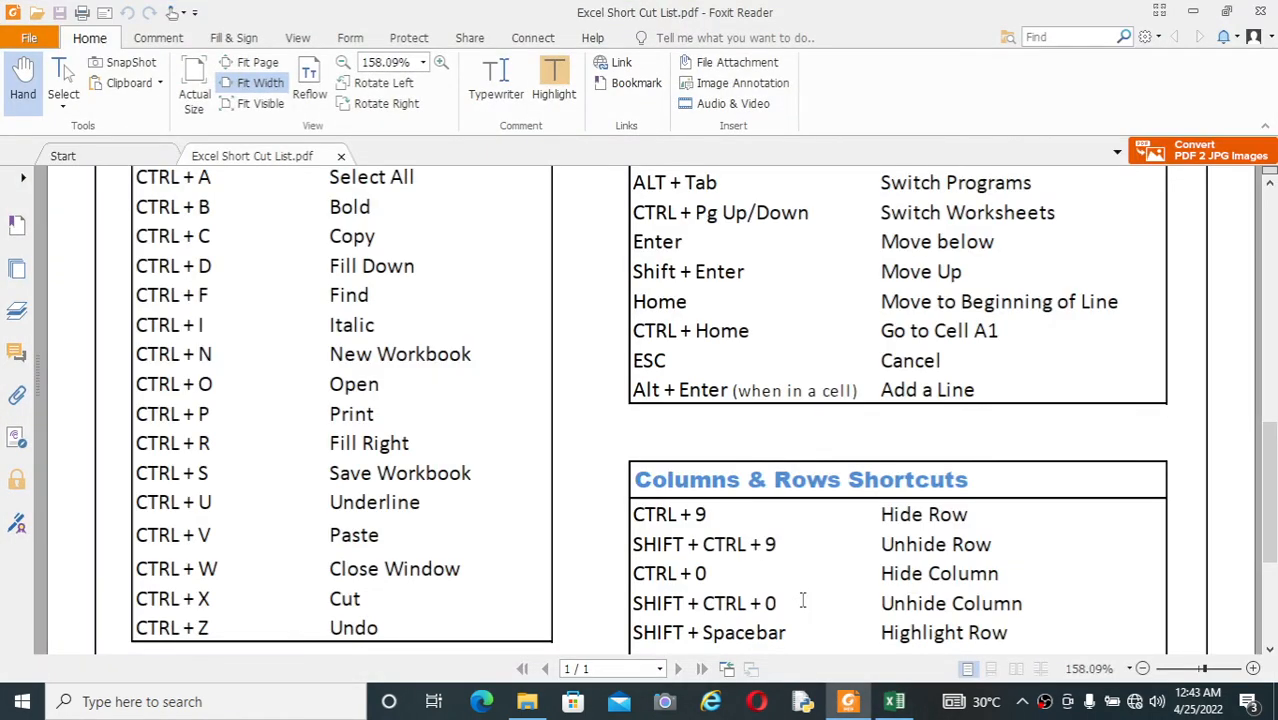
key("alt+Tab")
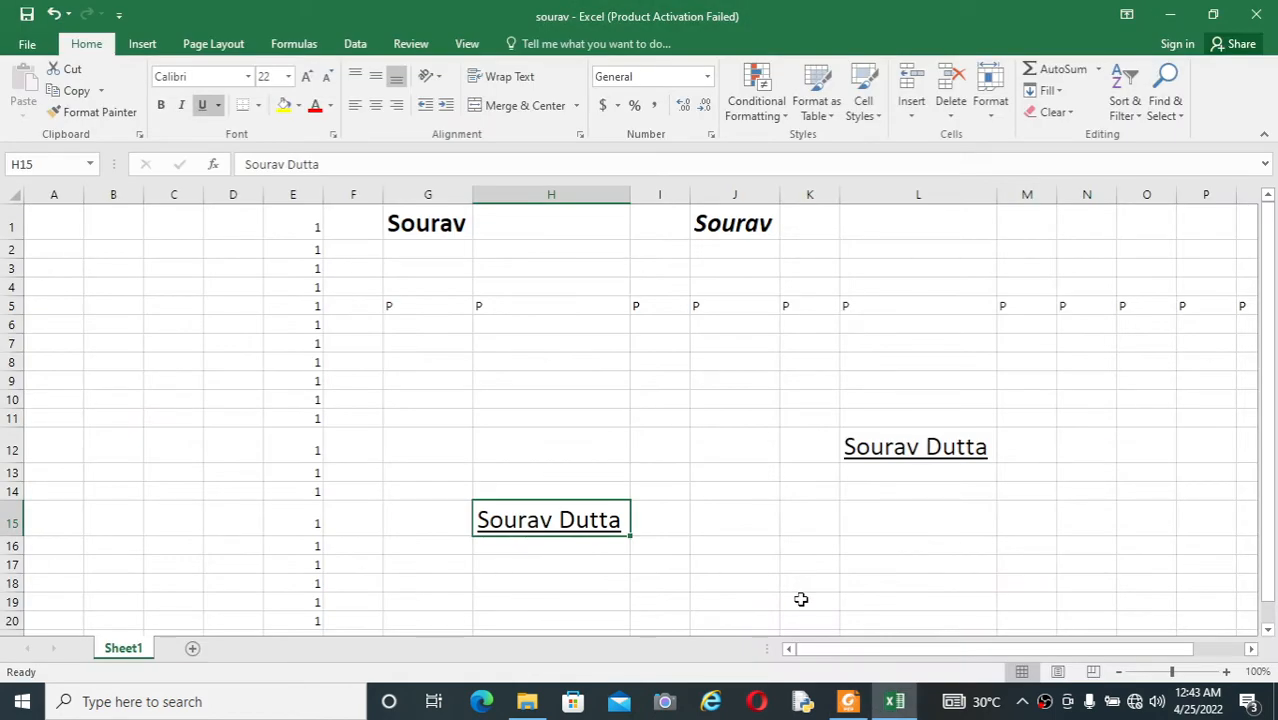
key("ctrl+z")
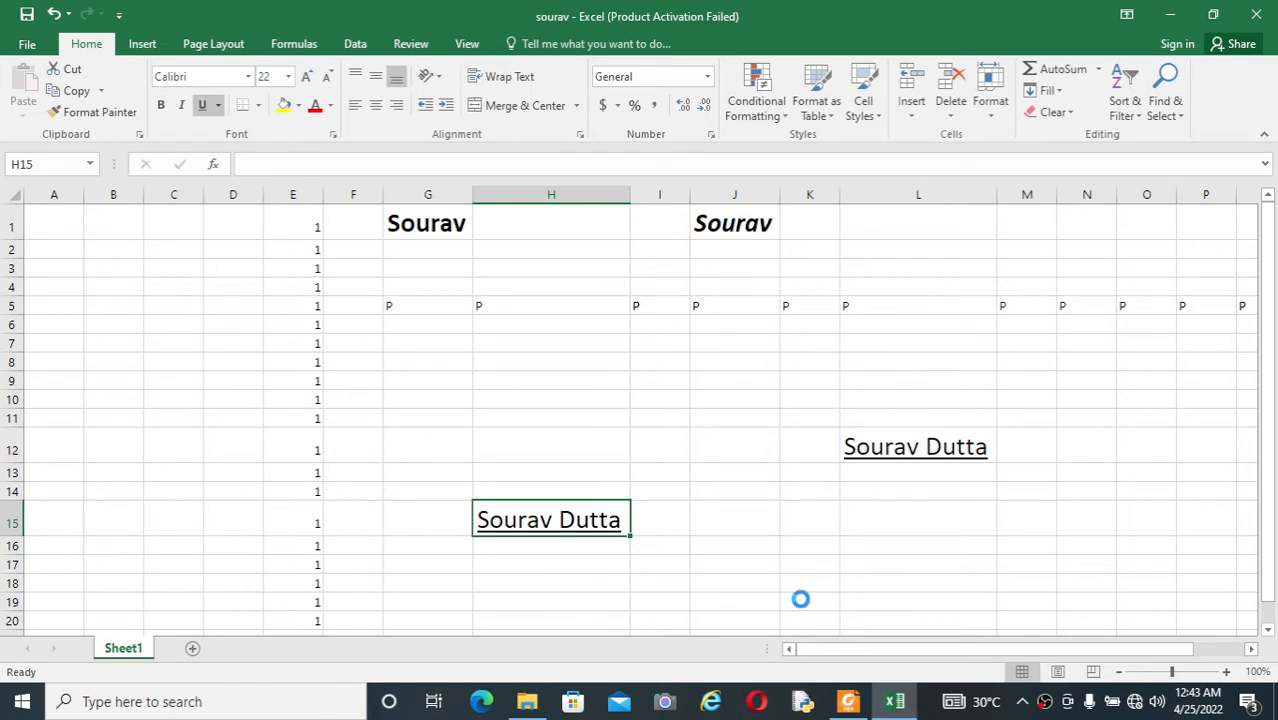
double_click(737, 564)
left_click(655, 513)
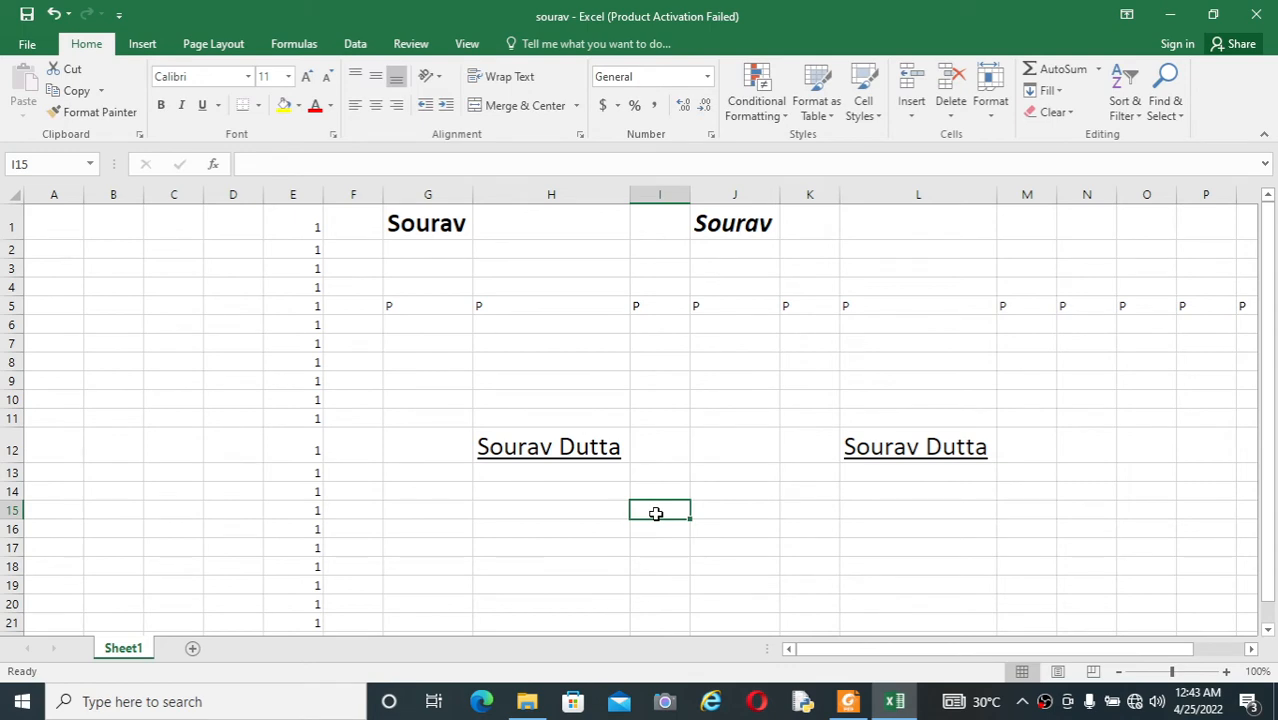
Step: Switch to the PDF shortcut list in Foxit Reader and view the CTRL and Navigation Shortcuts sections
key("alt+Tab")
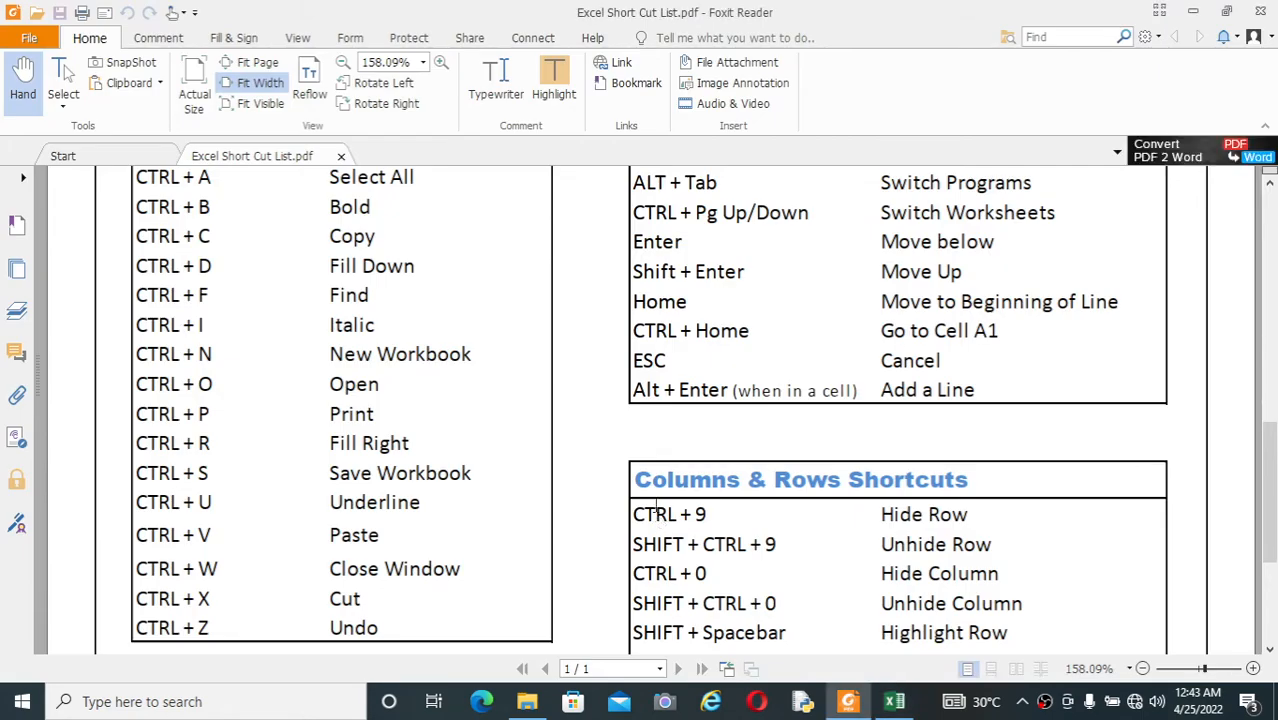
scroll(655, 510, "up", 3)
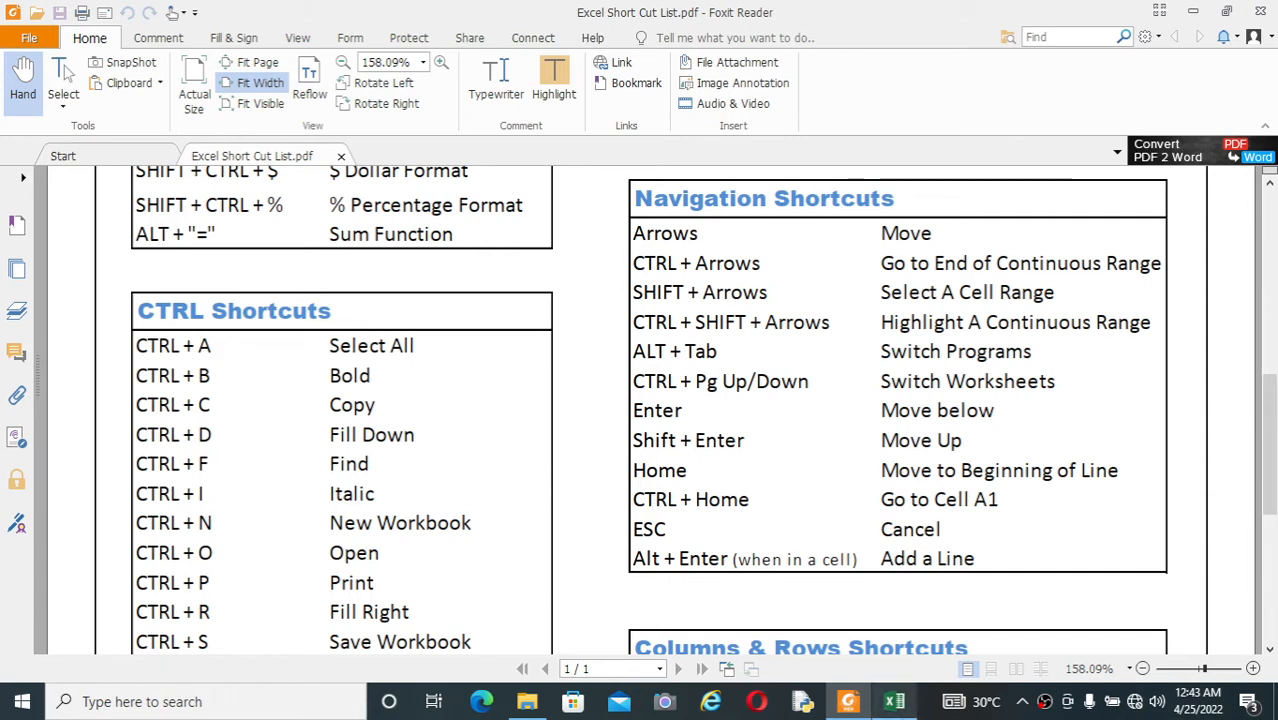
Step: Switch to the Excel workbook and move the active cell back and forth along row 15, ending in column N
left_click(894, 701)
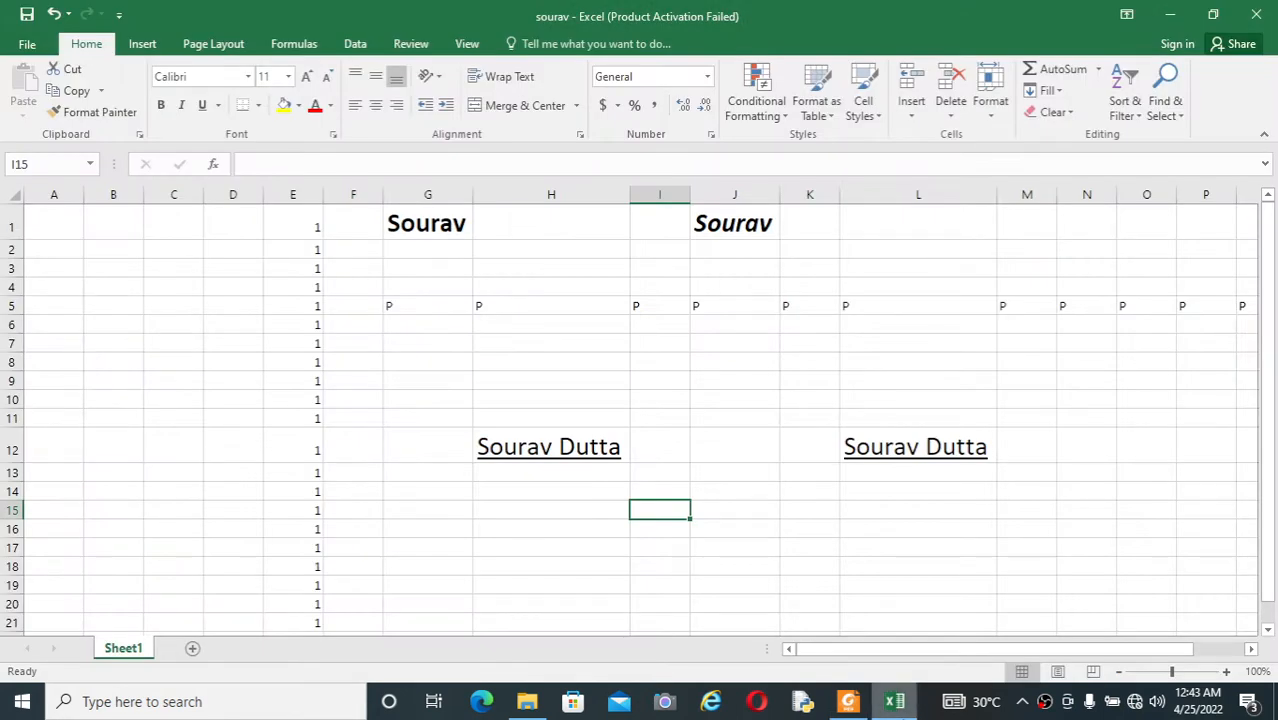
key("Right")
key("Right")
key("Right")
key("Right")
key("Right")
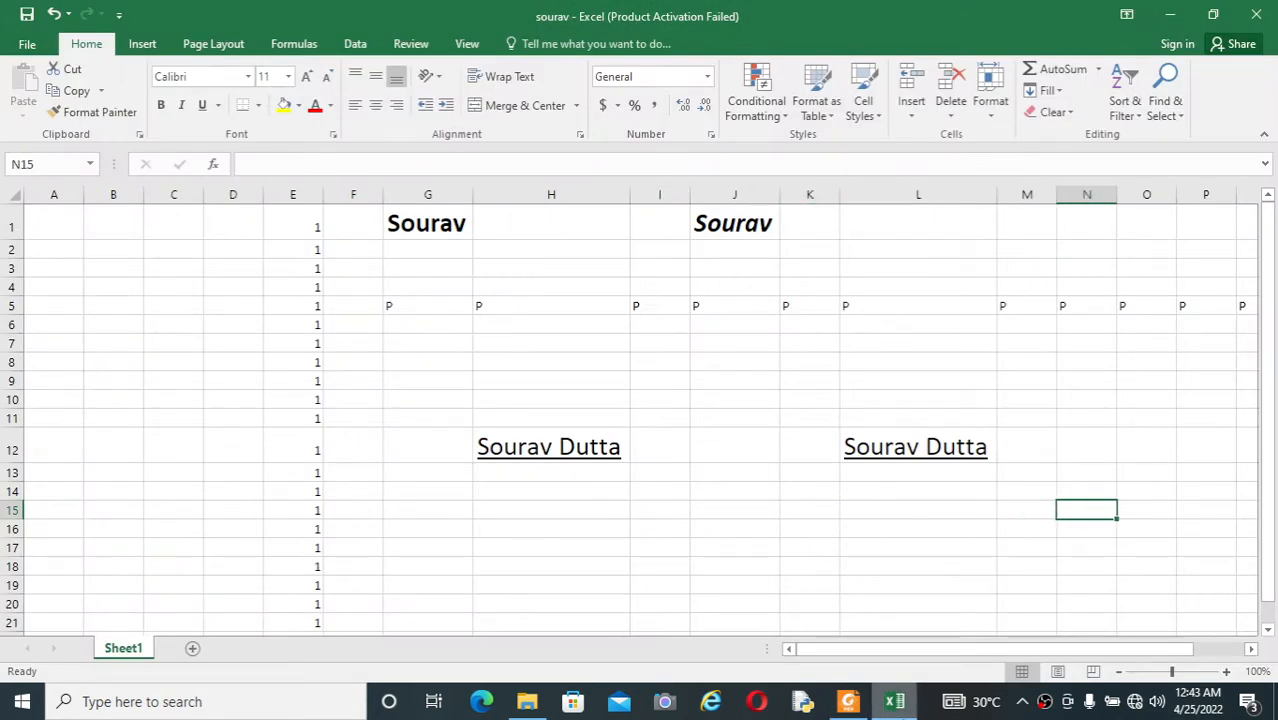
key("Left")
key("Left")
key("Left")
key("Left")
key("Left")
key("Left")
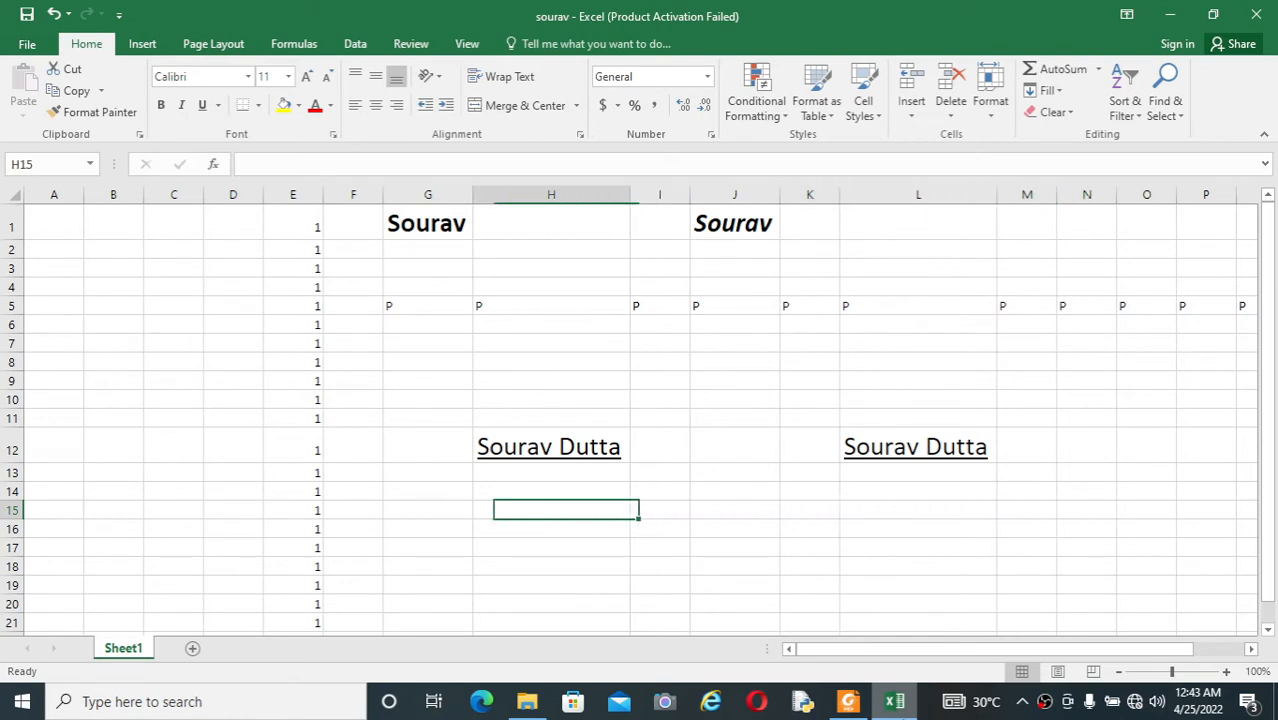
key("Right")
key("Right")
key("Right")
key("Right")
key("Right")
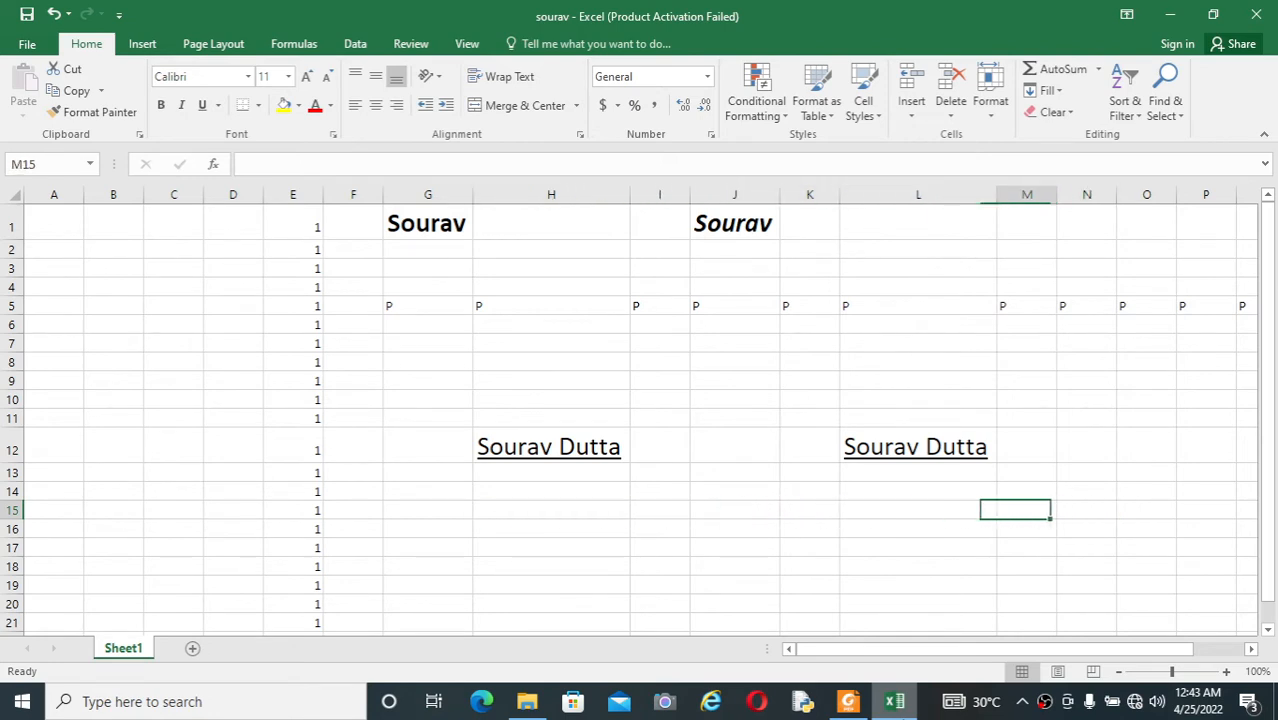
key("Right")
Step: Move the active cell up and down in column N and back across to H16
key("Up")
key("Up")
key("Up")
key("Up")
key("Up")
key("Up")
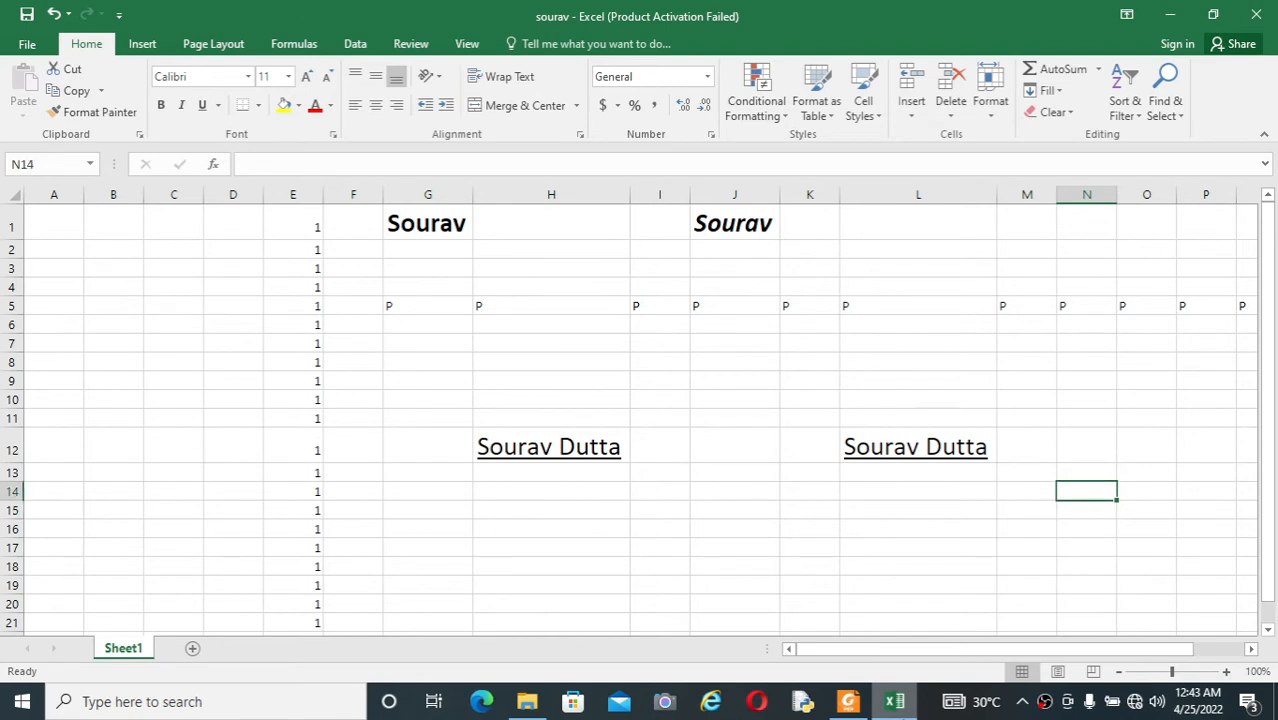
key("Down")
key("Down")
key("Down")
key("Down")
key("Down")
key("Down")
key("Down")
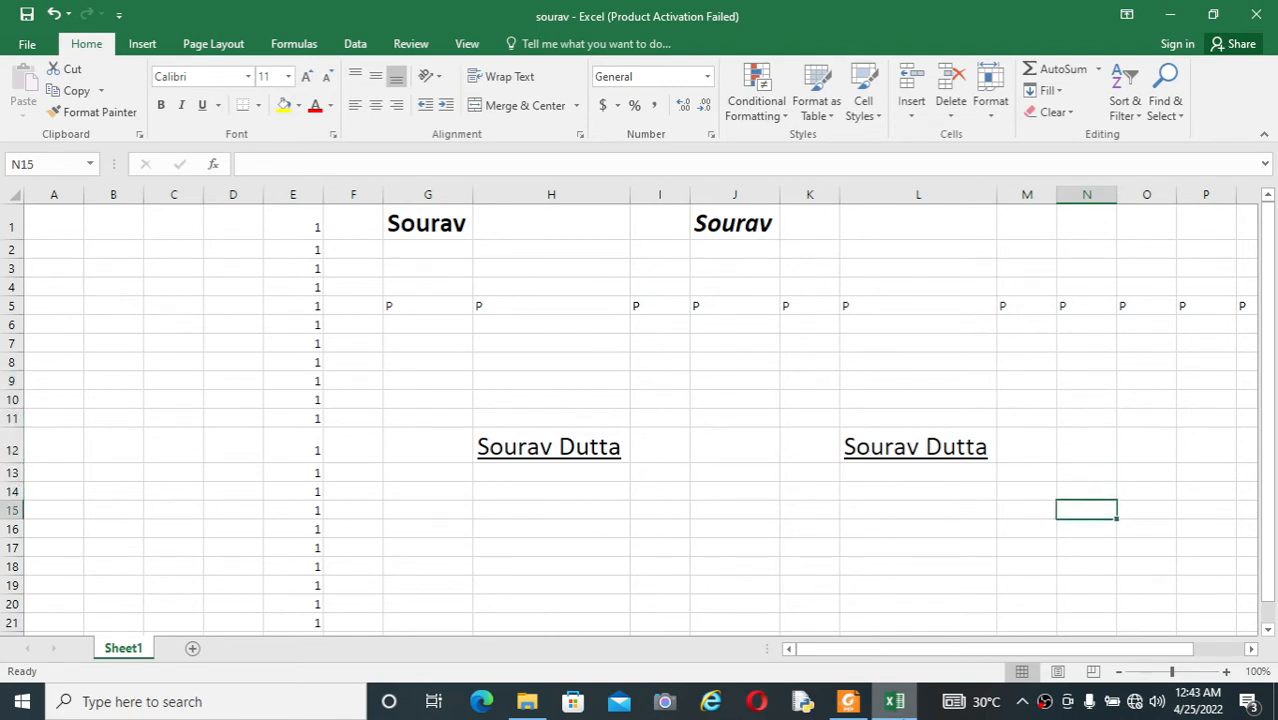
key("Left")
key("Left")
key("Left")
key("Left")
key("Left")
key("Left")
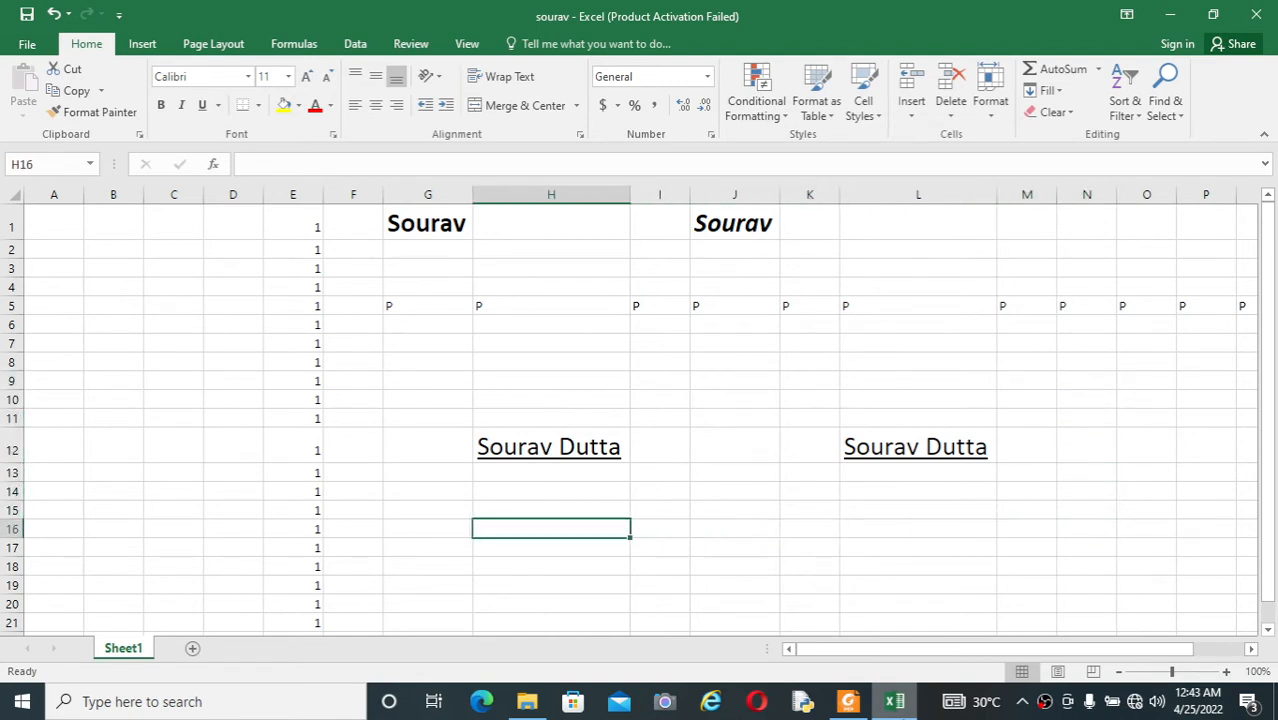
Step: Move the active cell up and down in column H, across to O16 and back to G16
key("Up")
key("Up")
key("Up")
key("Up")
key("Up")
key("Up")
key("Down")
key("Down")
key("Down")
key("Down")
key("Down")
key("Down")
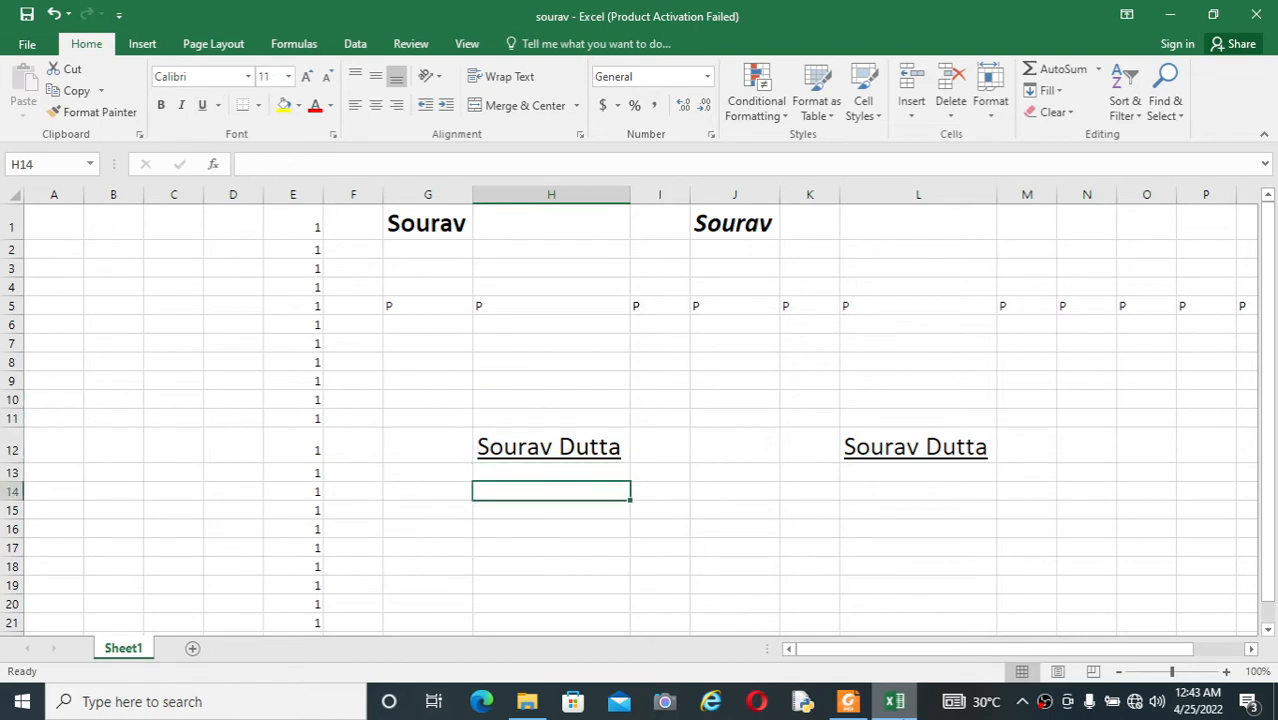
key("Right")
key("Right")
key("Right")
key("Right")
key("Right")
key("Right")
key("Right")
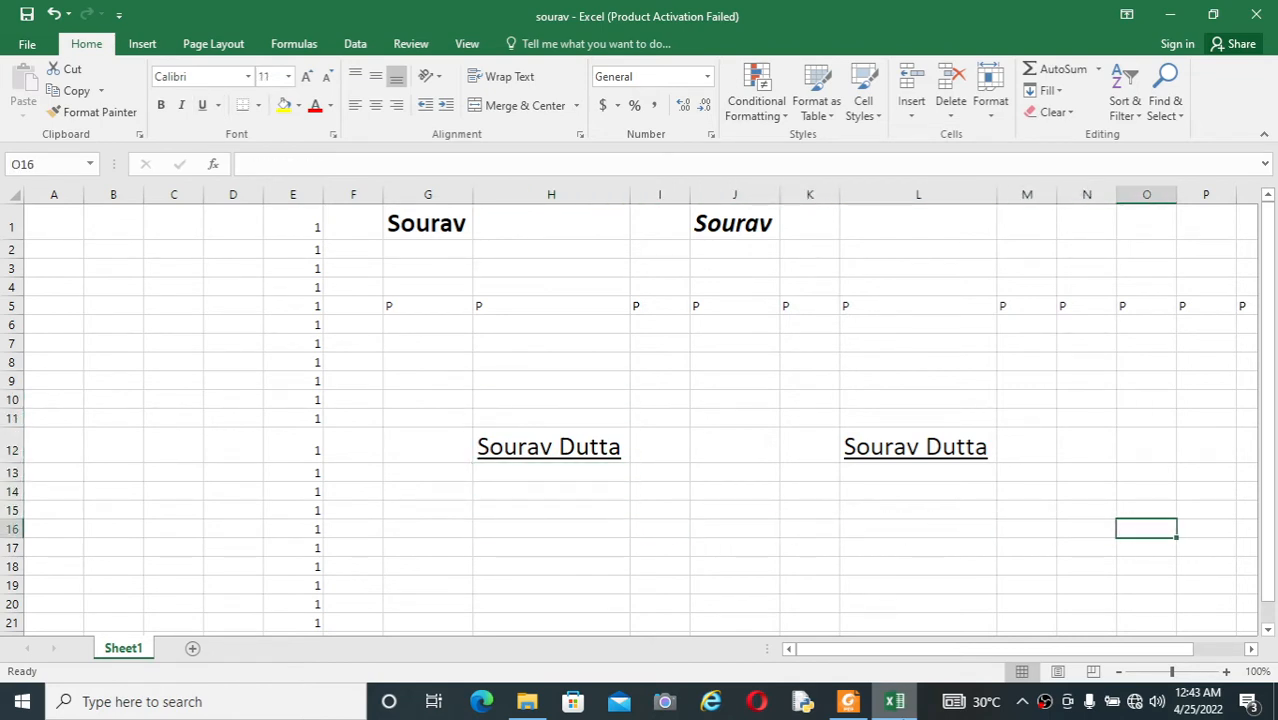
key("Left")
key("Left")
key("Left")
key("Left")
key("Left")
key("Left")
key("Left")
key("Left")
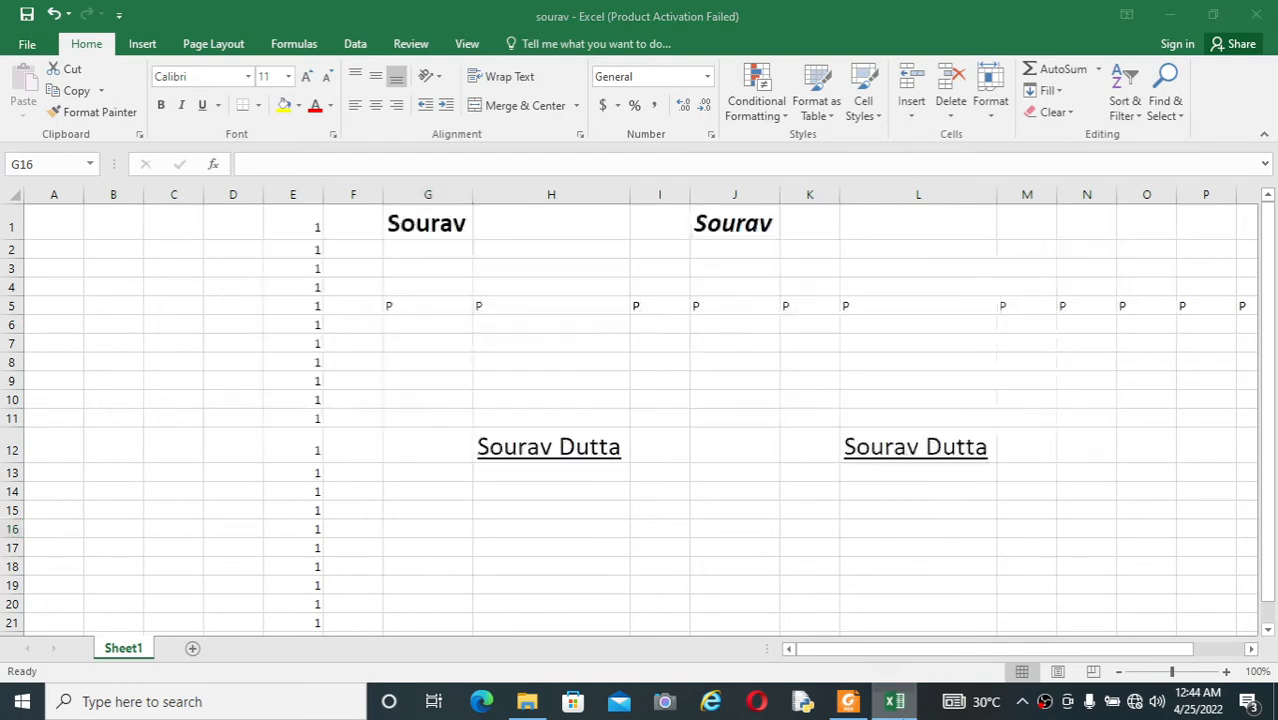
Step: Check the PDF list for the end-of-range jump, and jump up column G from G16 through G5 to G1
key("alt+Tab")
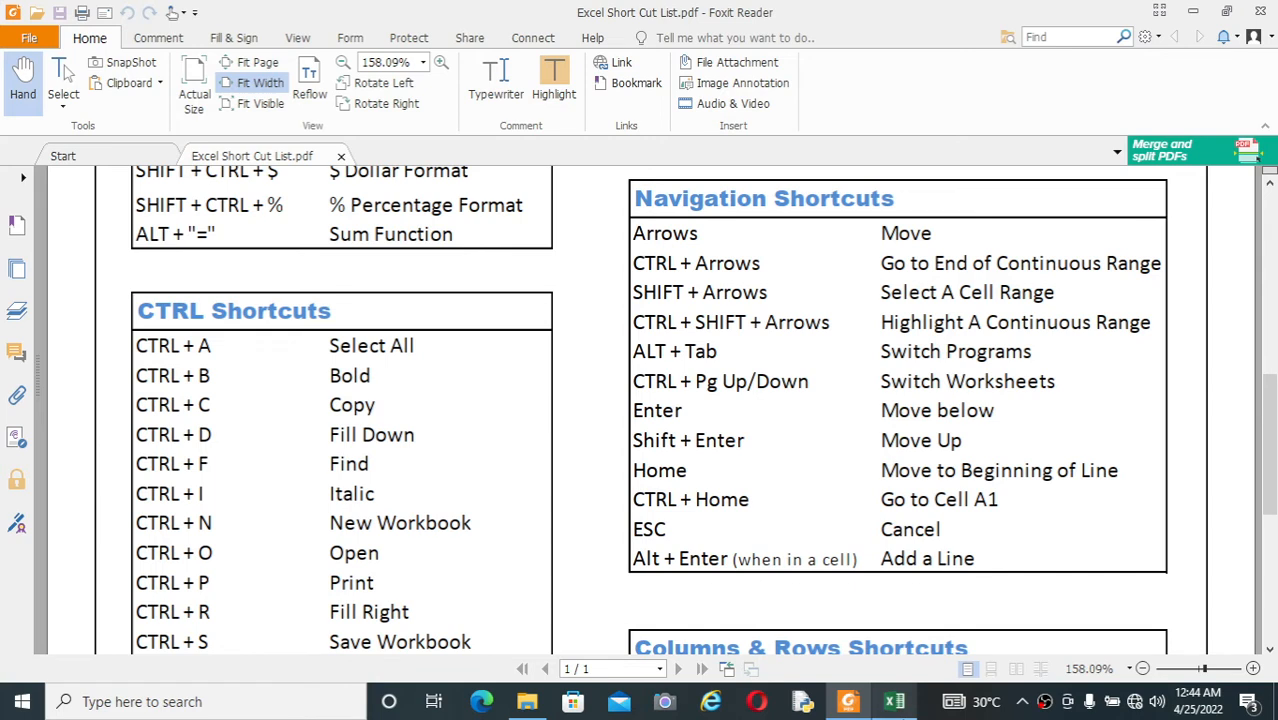
key("alt+Tab")
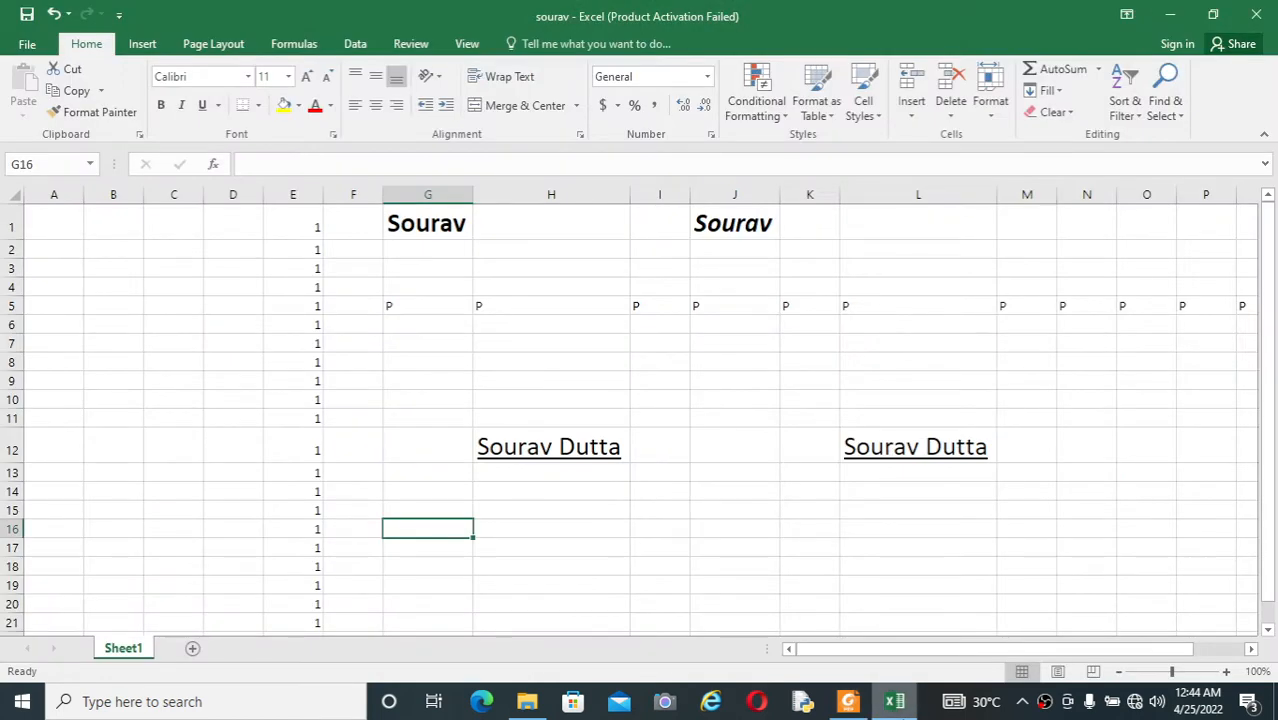
key("ctrl+Up")
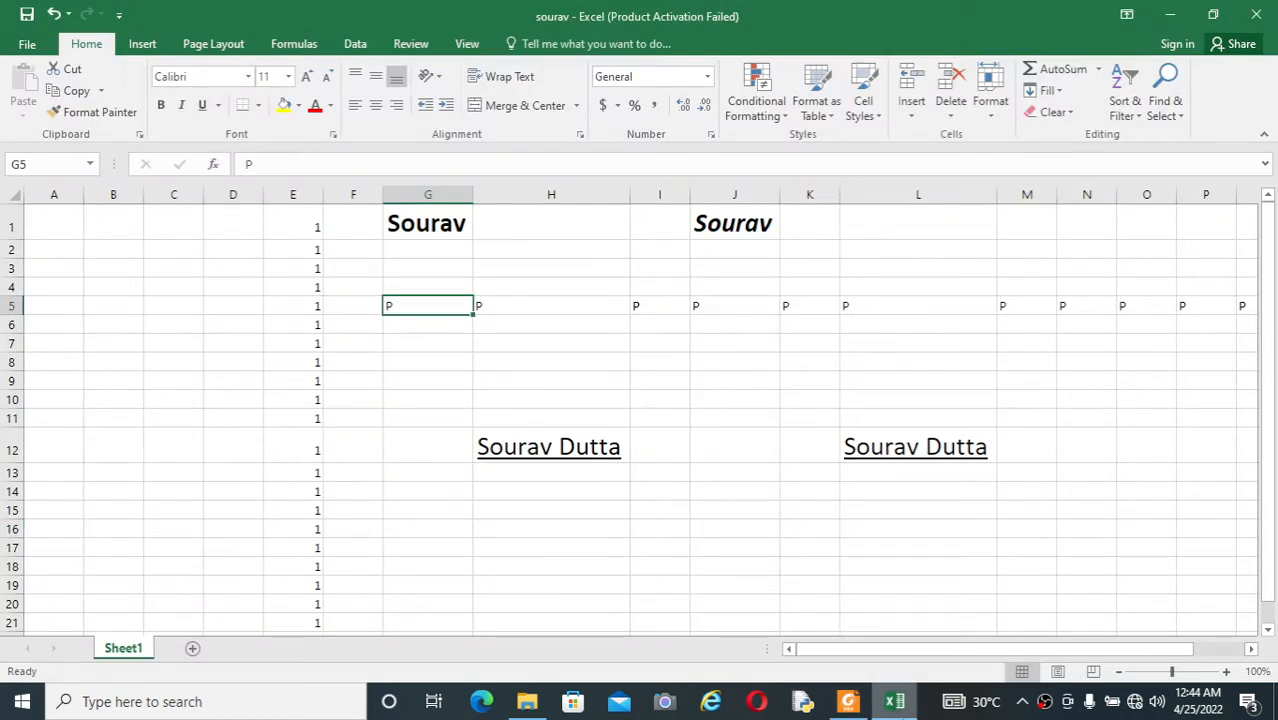
key("Up")
key("Up")
key("Up")
key("Up")
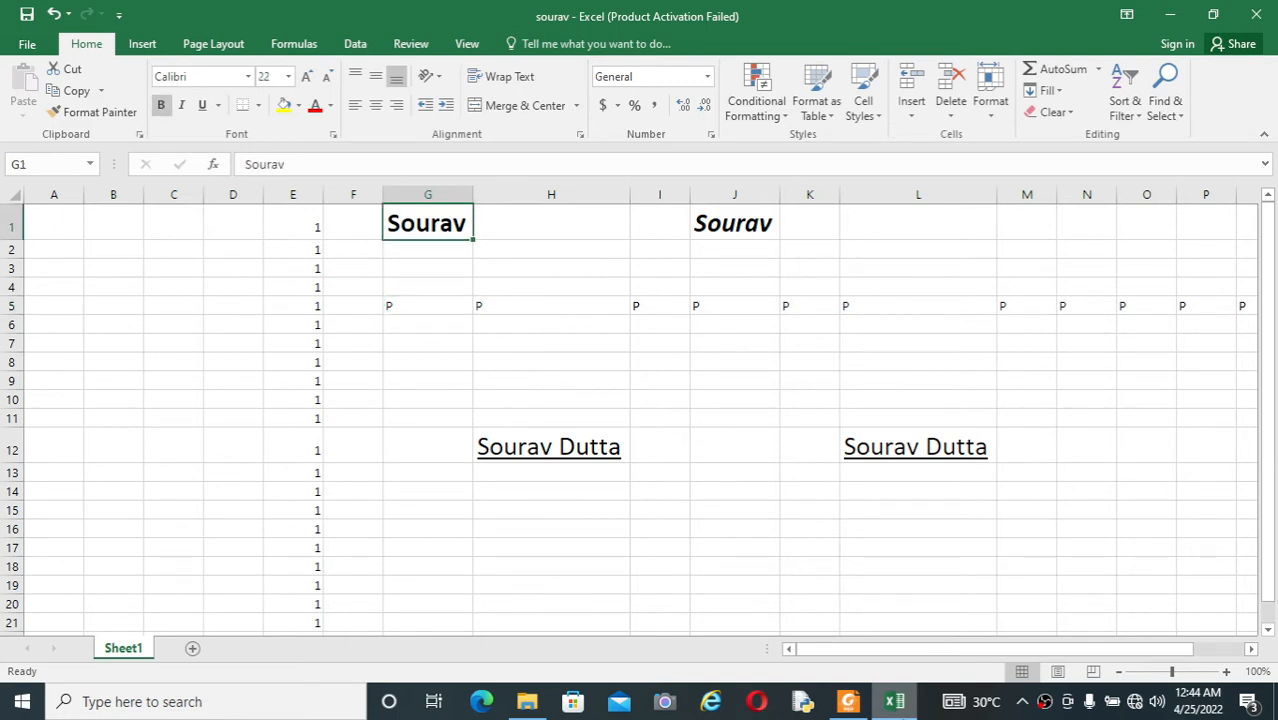
Step: Jump down column G to the sheet's last row and back up to G5, and repeat the round trip
key("Down")
key("Down")
key("Down")
key("Down")
key("ctrl+Down")
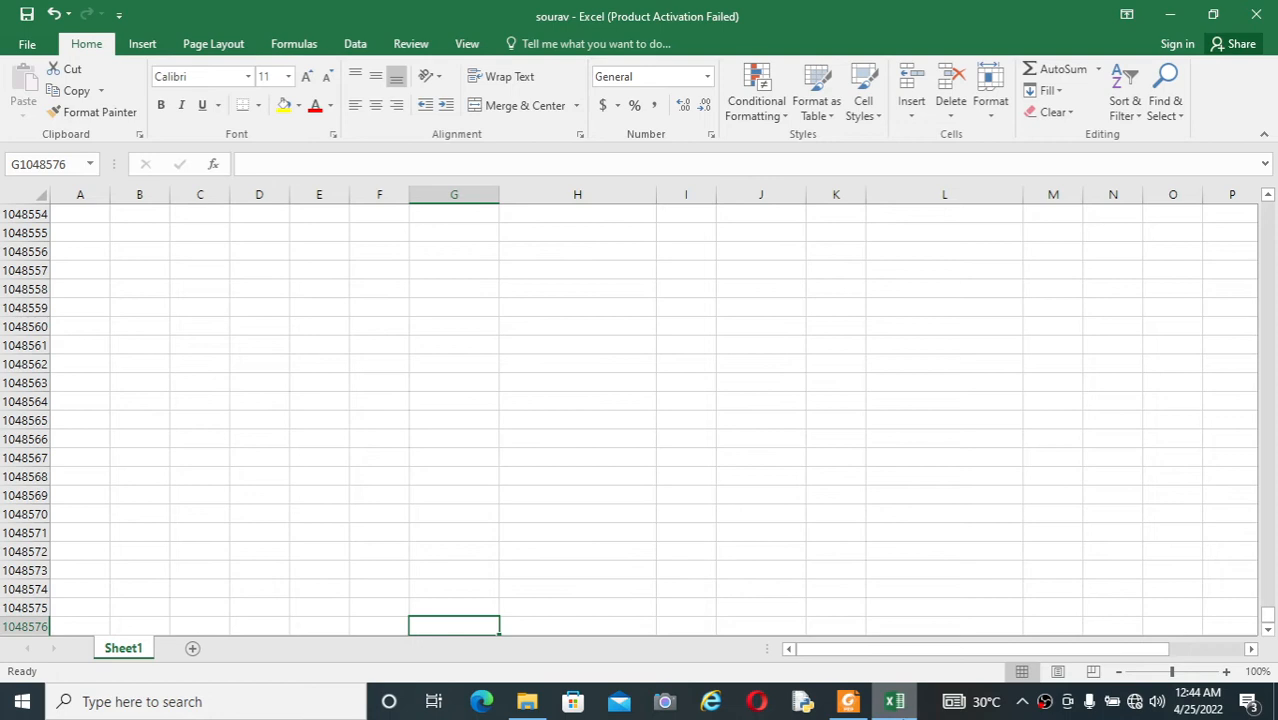
key("ctrl+Up")
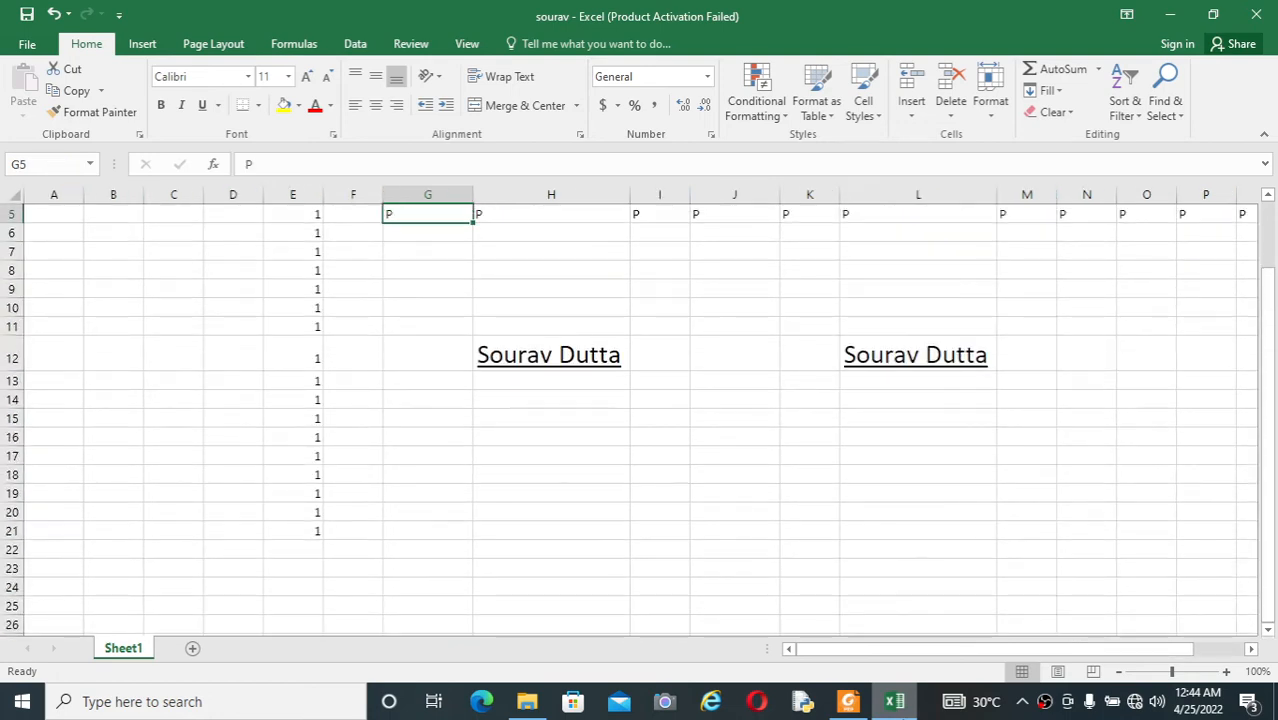
key("ctrl+Down")
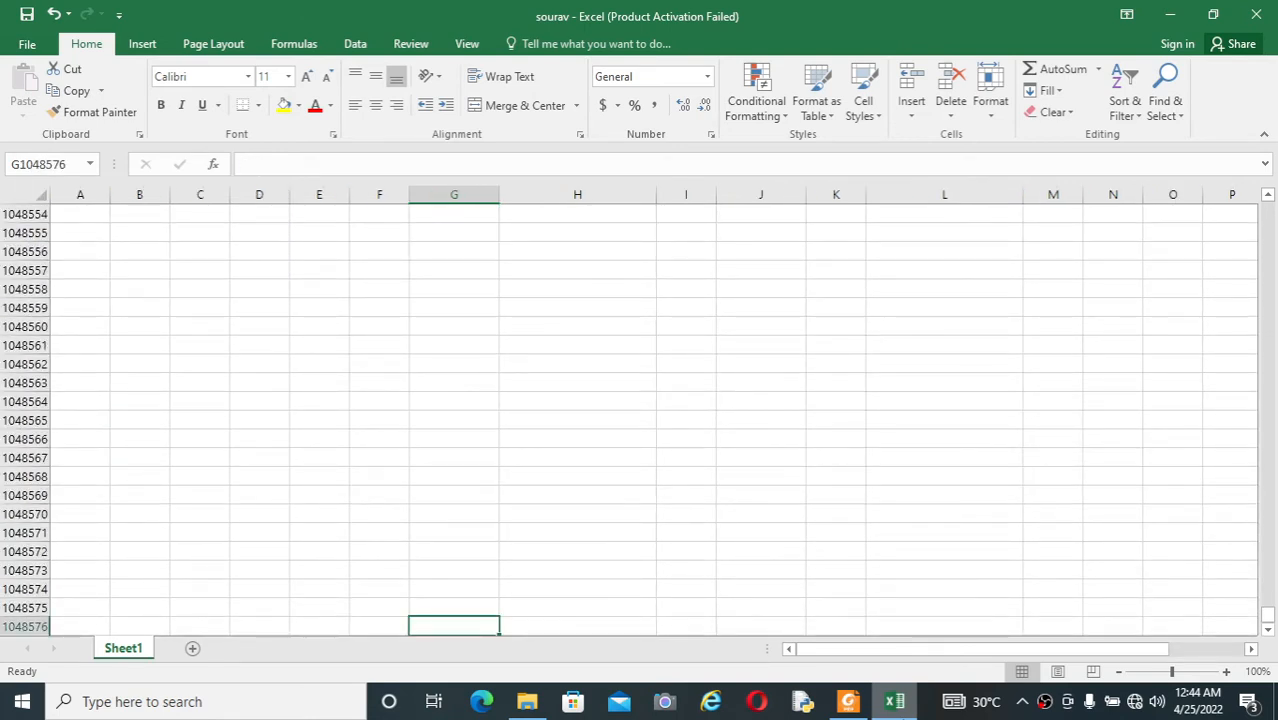
key("ctrl+Up")
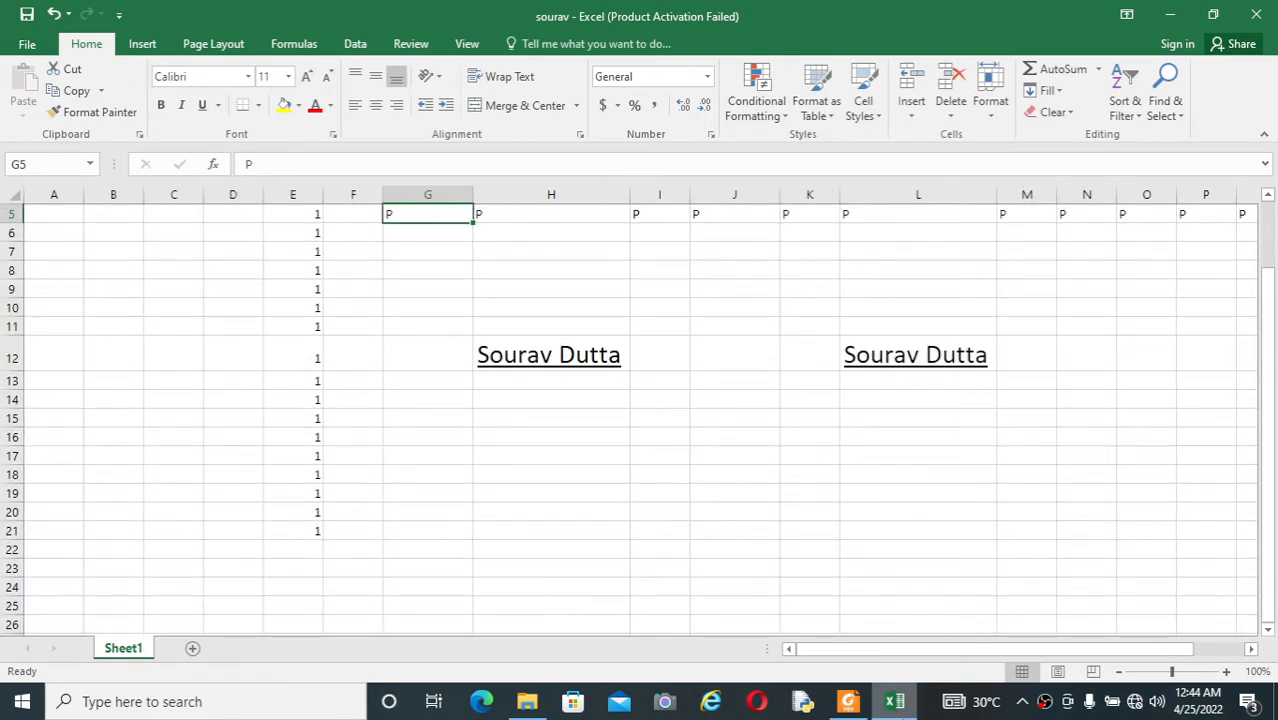
Step: Jump along row 5 to column A, across to the last column XFD, and return to the beginning of the row
key("ctrl+Left")
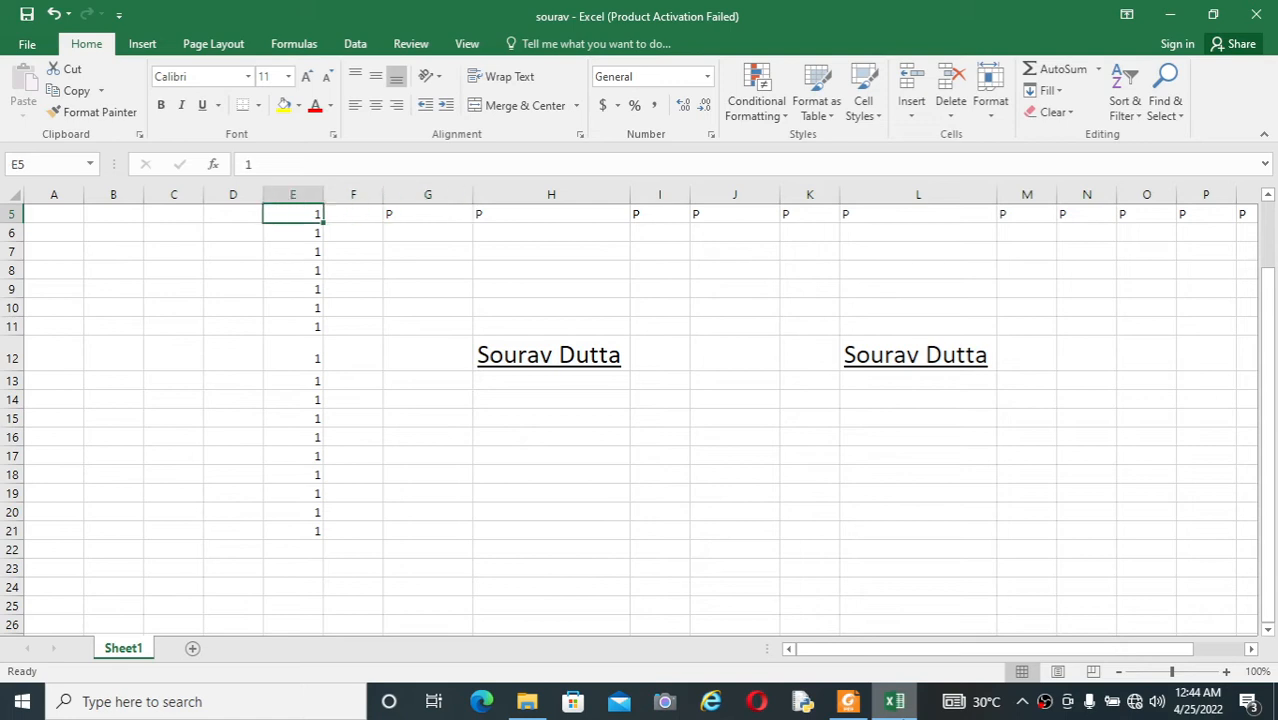
key("ctrl+Left")
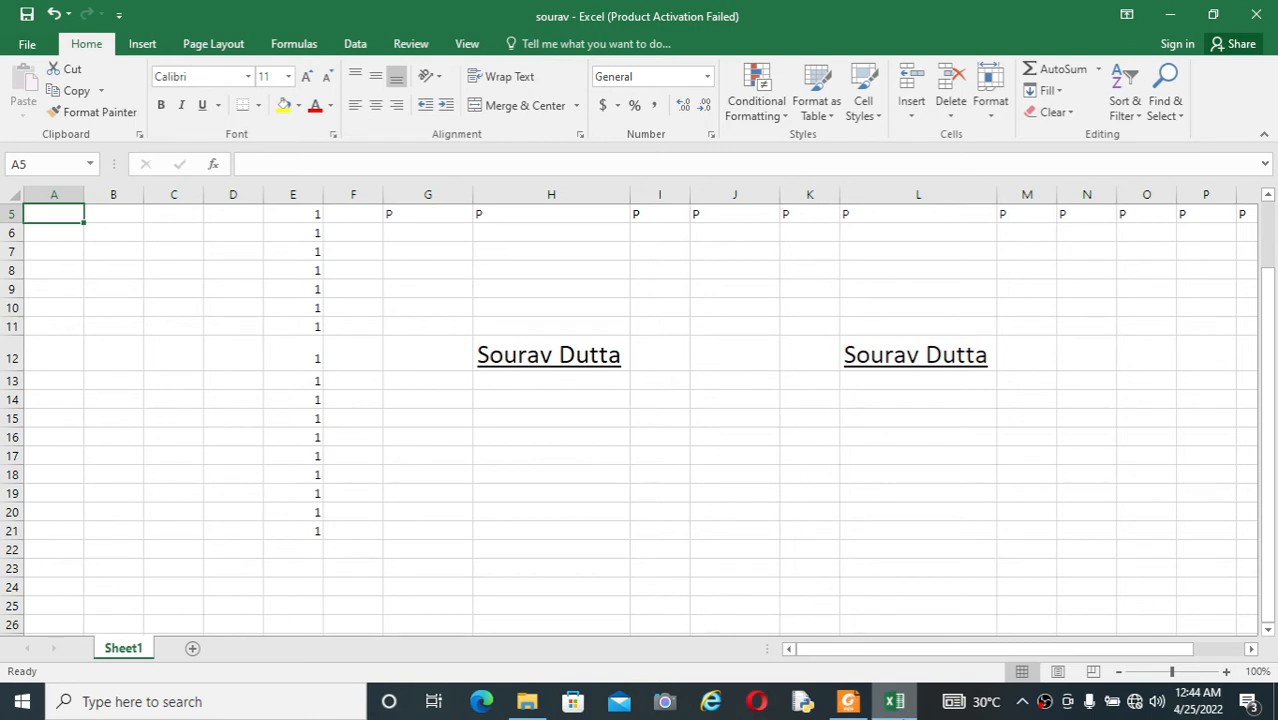
key("ctrl+Right")
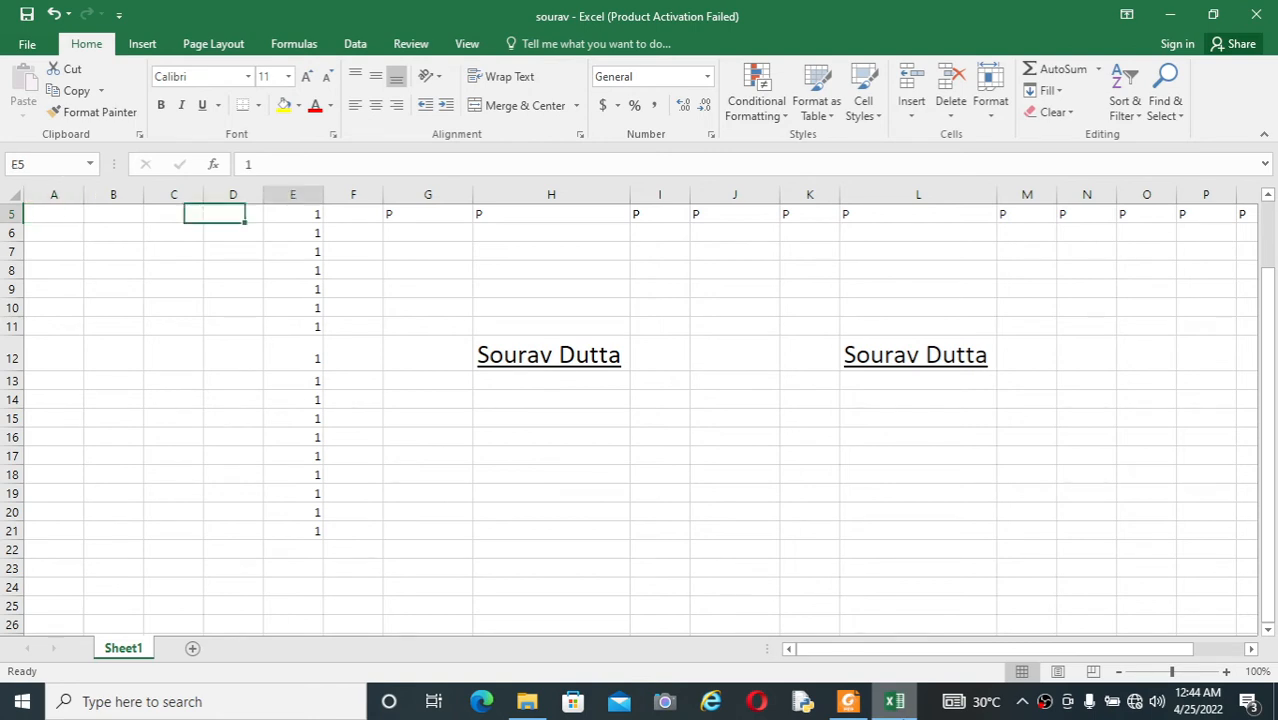
key("ctrl+Right")
key("ctrl+Right")
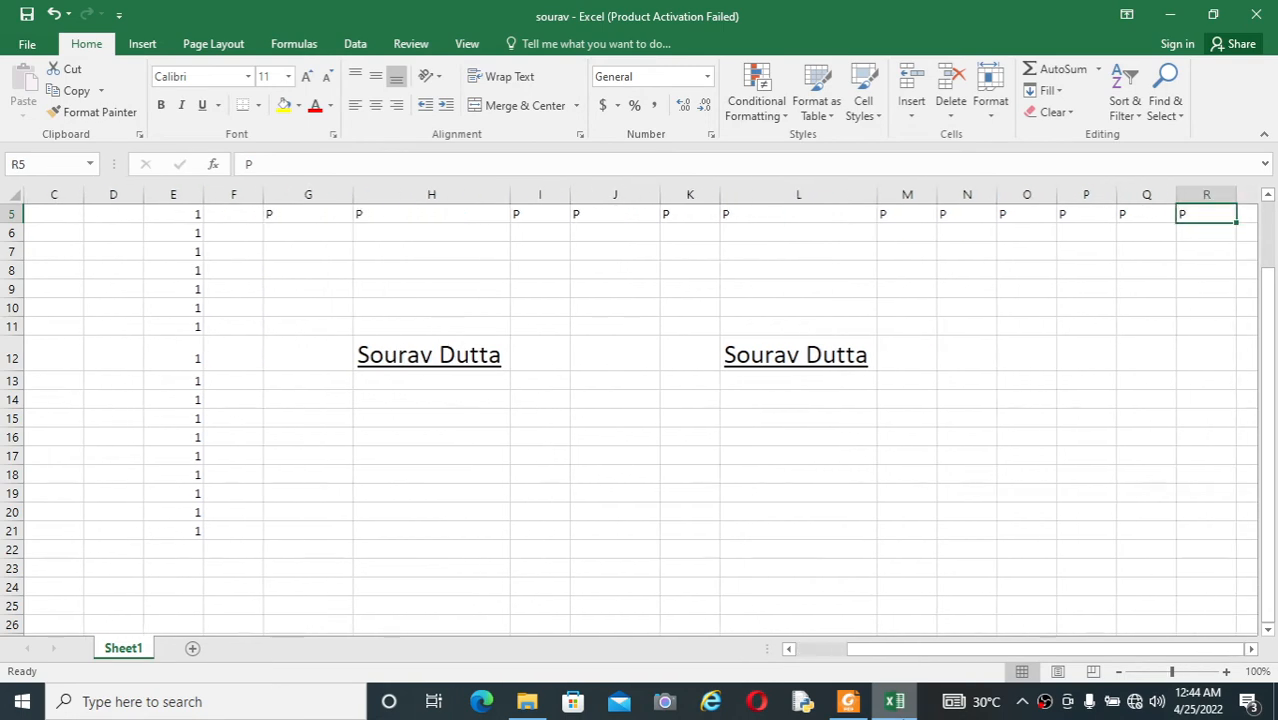
key("ctrl+Right")
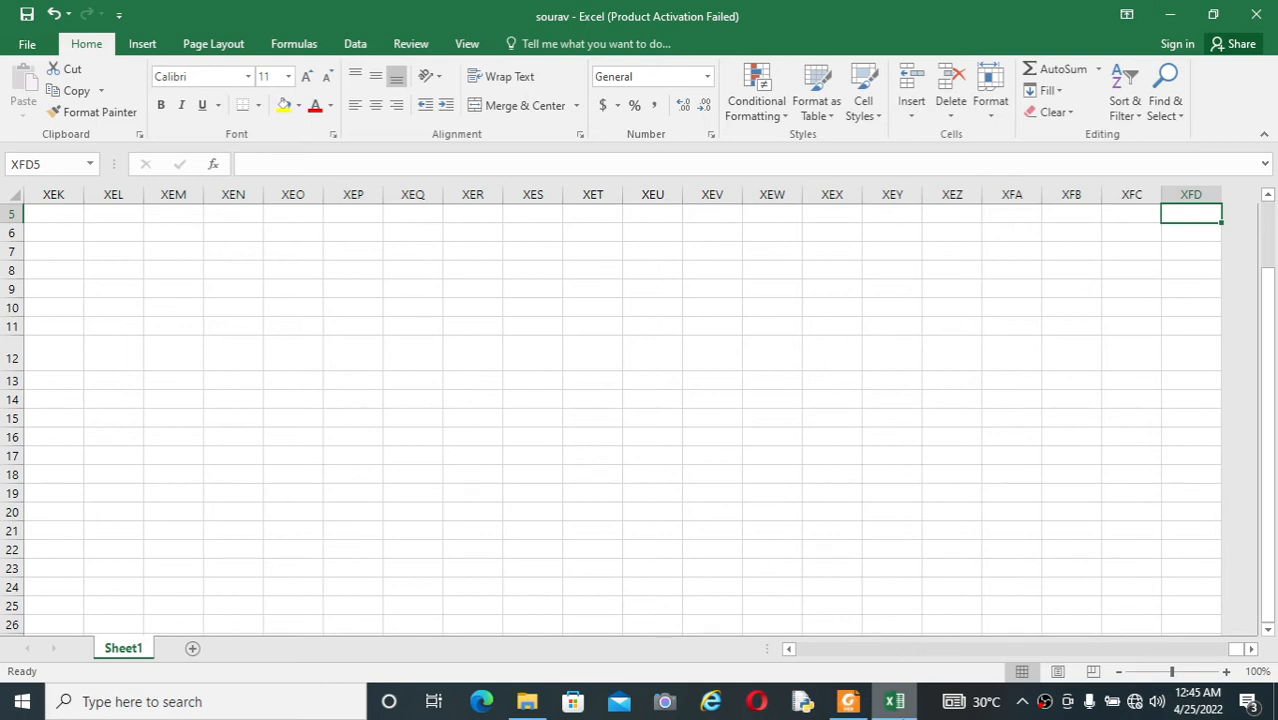
key("Home")
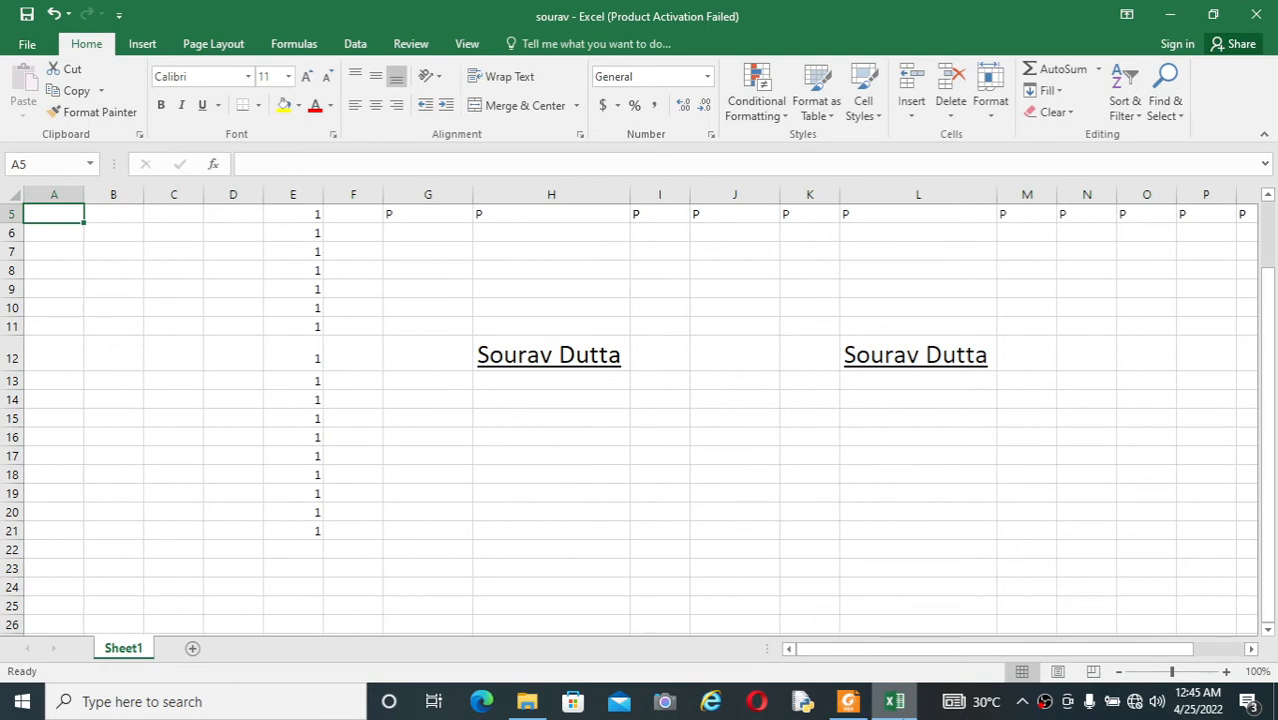
Step: Check the PDF list for the cell range selection shortcut, and extend the selection from A5 down to A25
key("alt+Tab")
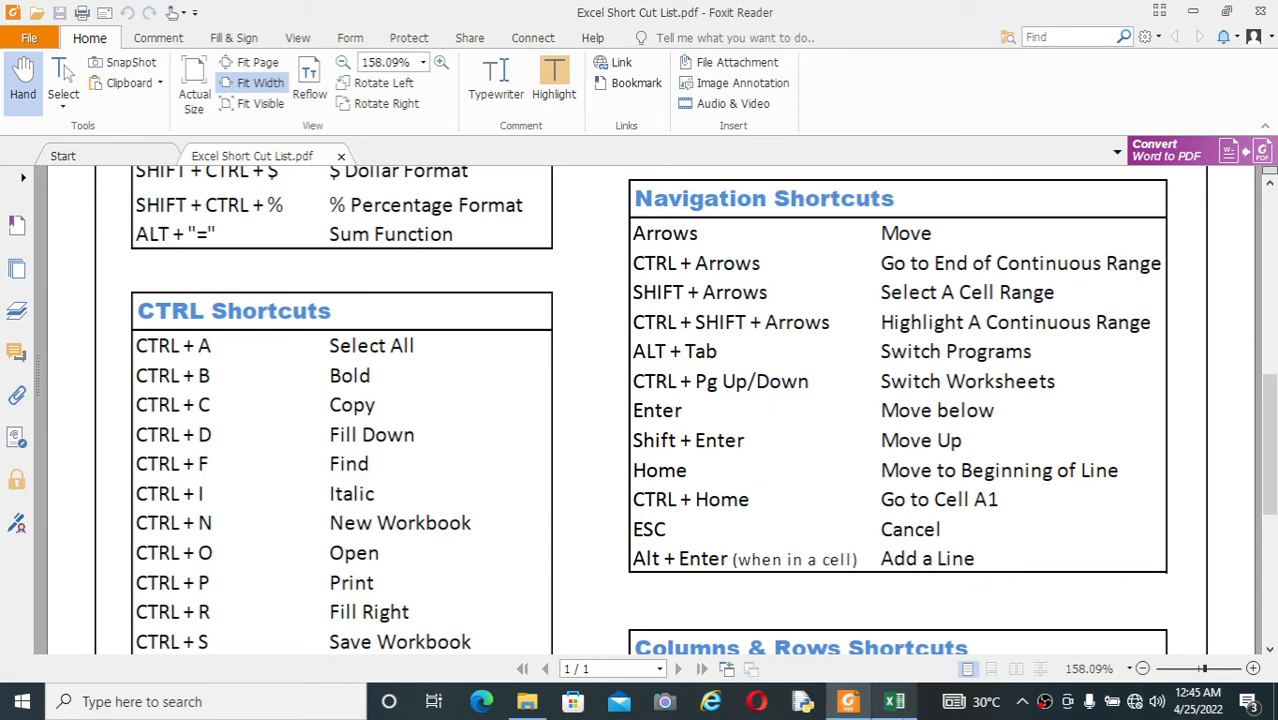
key("alt+Tab")
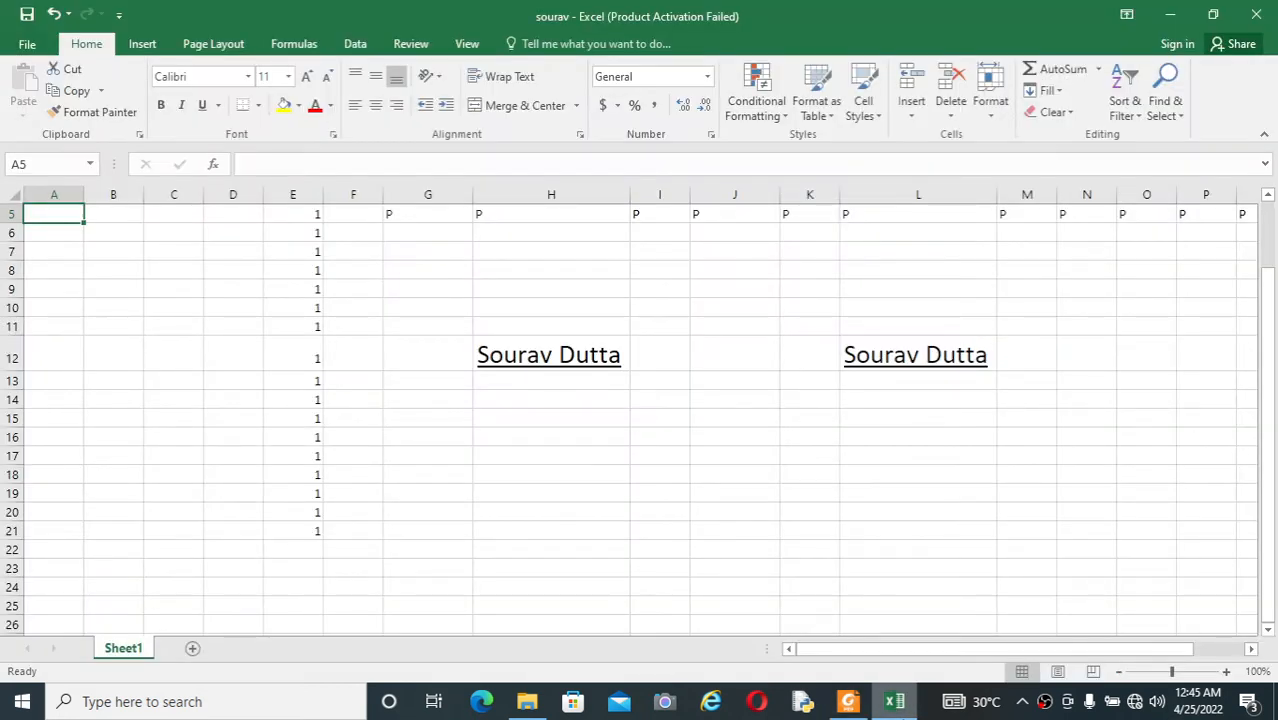
key("shift+Down")
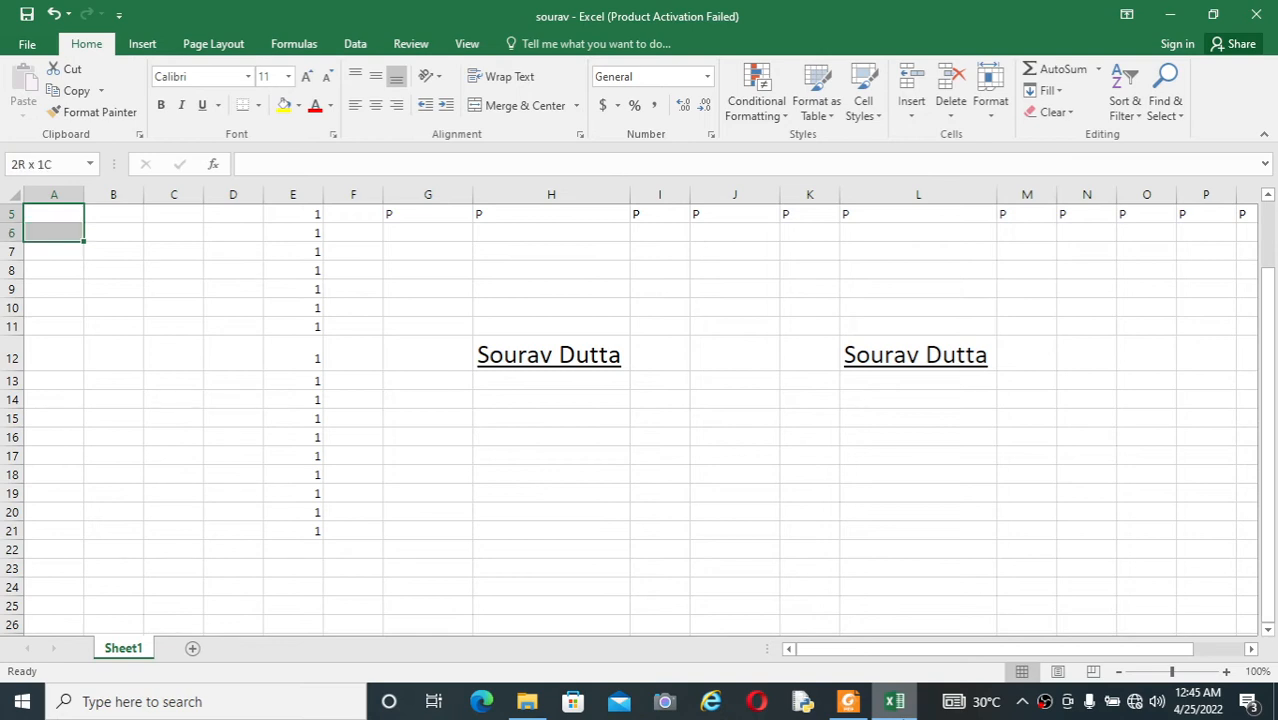
key("shift+Down")
key("shift+Down")
key("shift+Down")
key("shift+Down")
key("shift+Down")
key("shift+Down")
key("shift+Down")
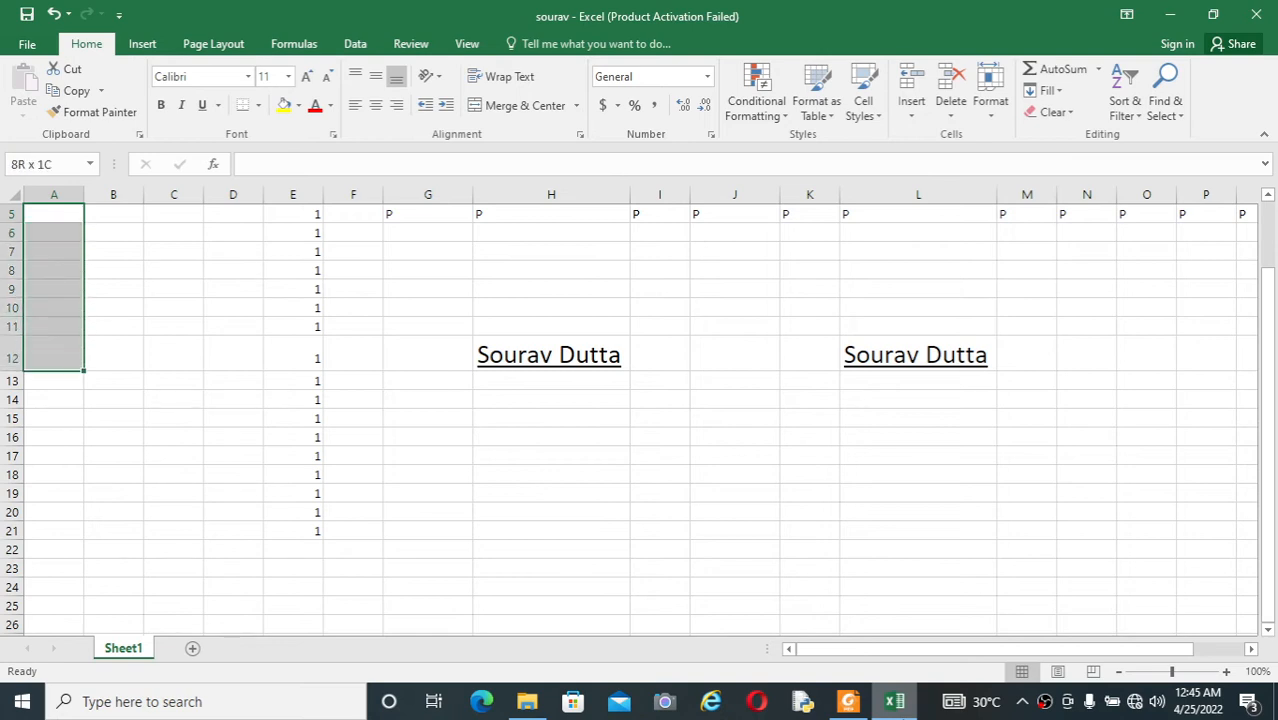
key("shift+Down")
key("shift+Down")
key("shift+Down")
key("shift+Down")
key("shift+Down")
key("shift+Down")
key("shift+Down")
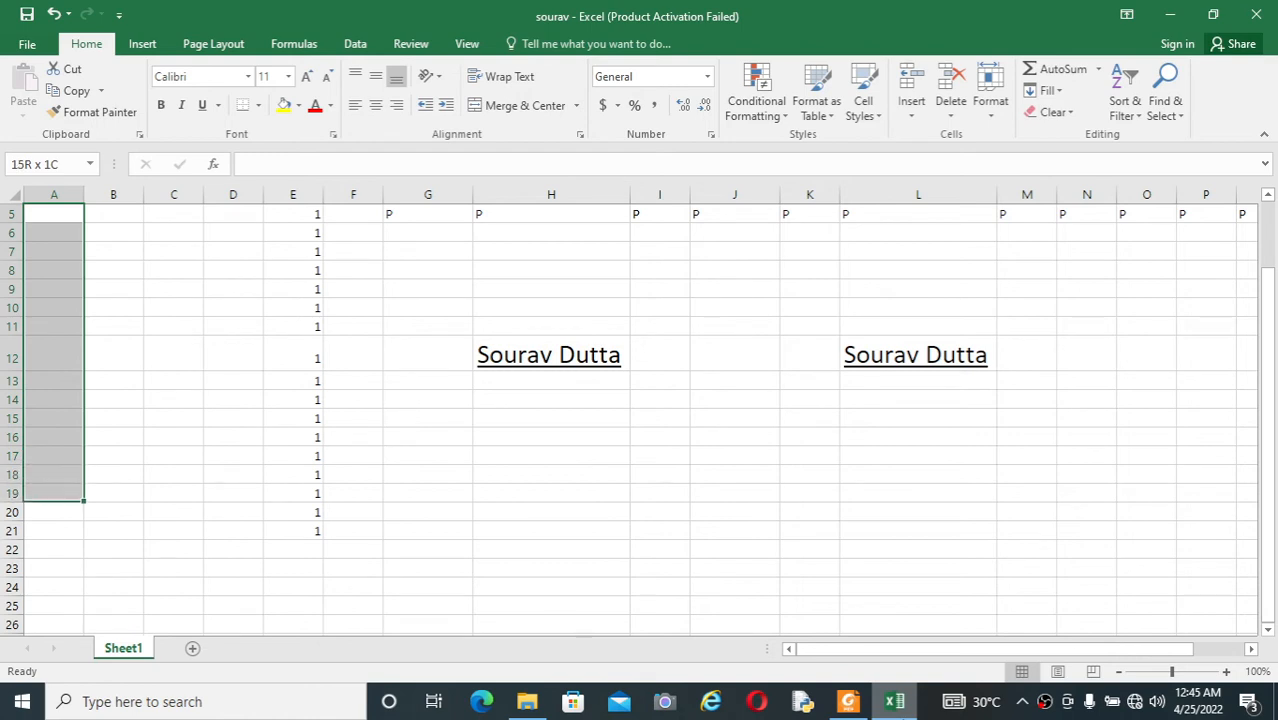
key("shift+Down")
key("shift+Down")
key("shift+Down")
key("shift+Down")
key("shift+Down")
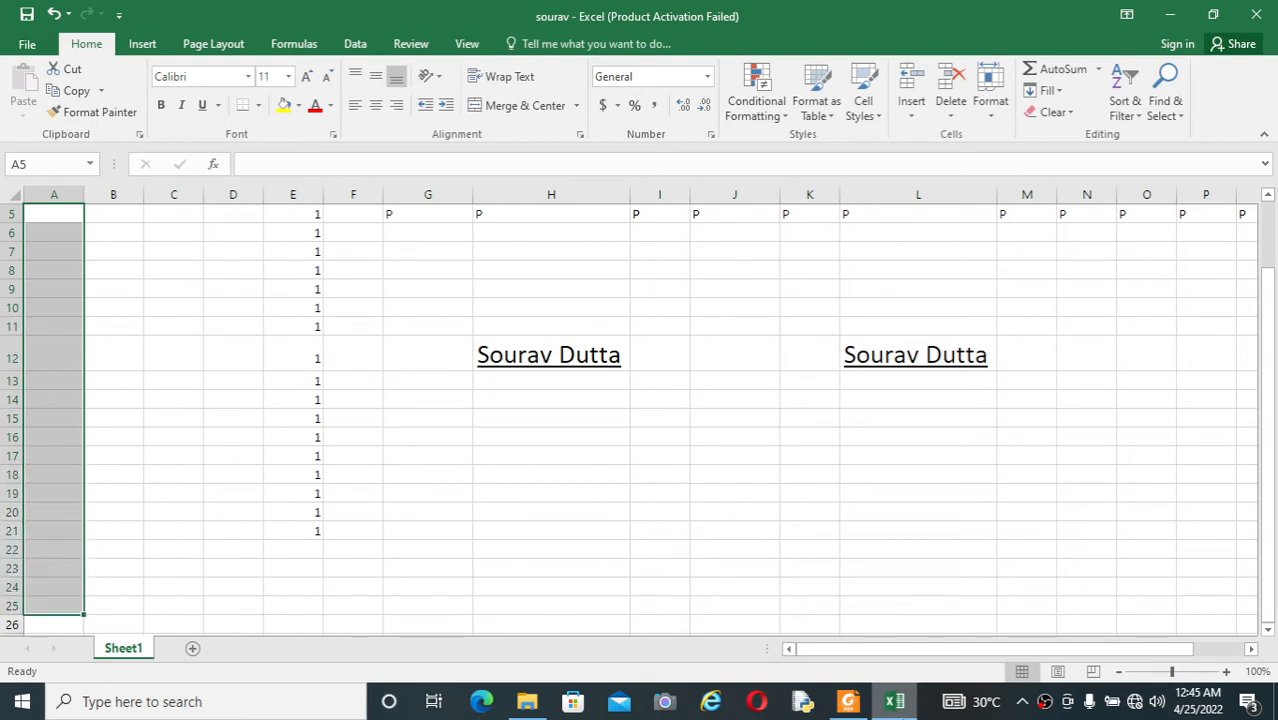
Step: Extend a selection along row 4 starting at A4, and move the active cell to G4
key("Up")
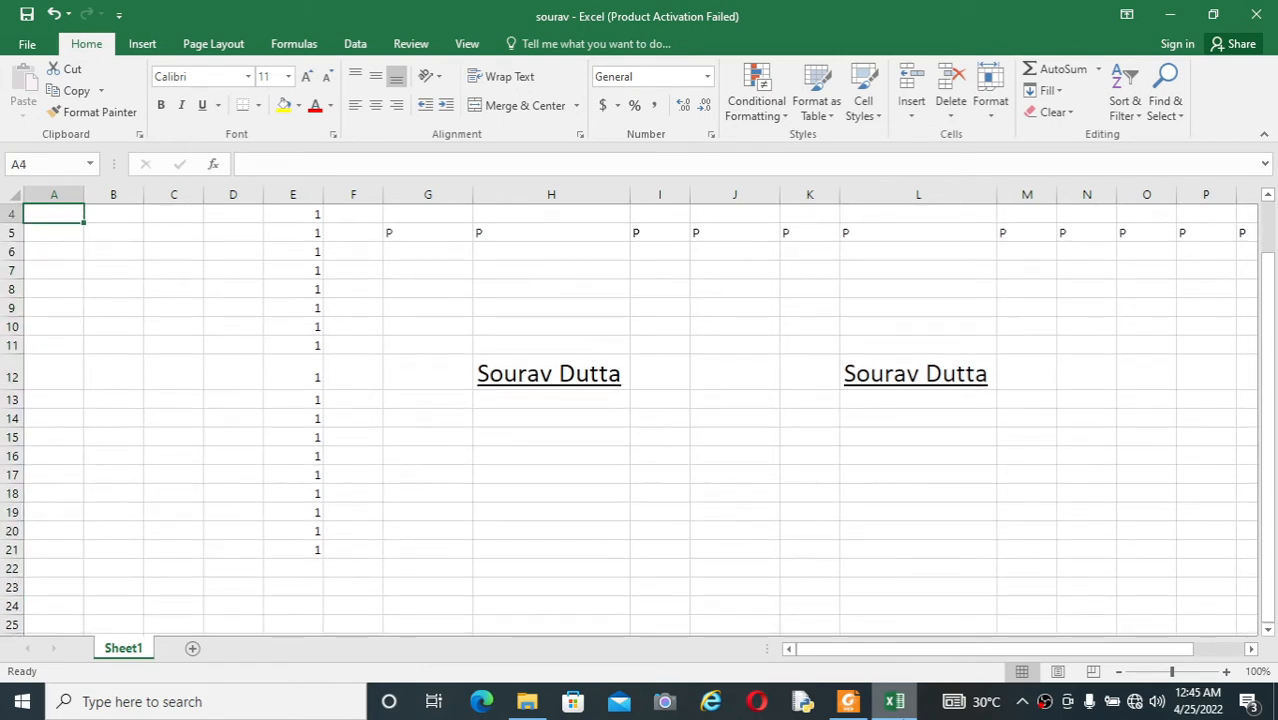
key("shift+Right")
key("shift+Right")
left_click_drag(353, 213, 660, 213)
key("Right")
key("Right")
key("Right")
key("Right")
key("Right")
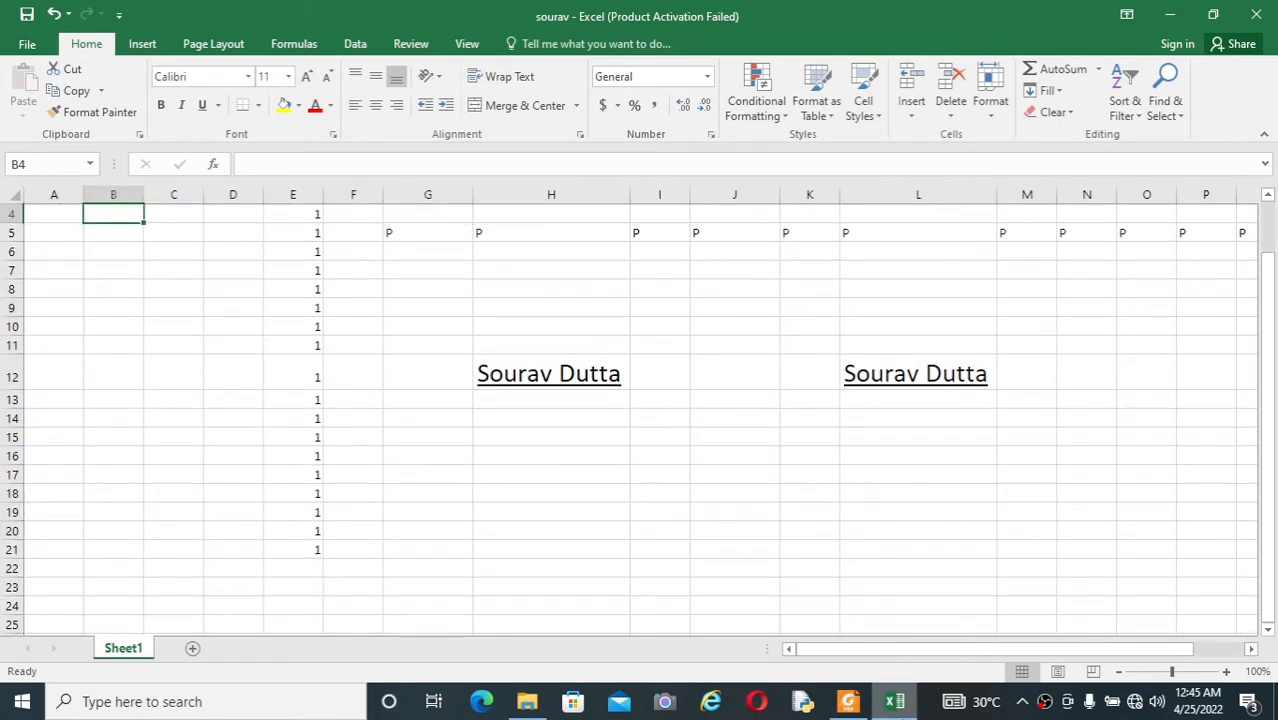
key("Right")
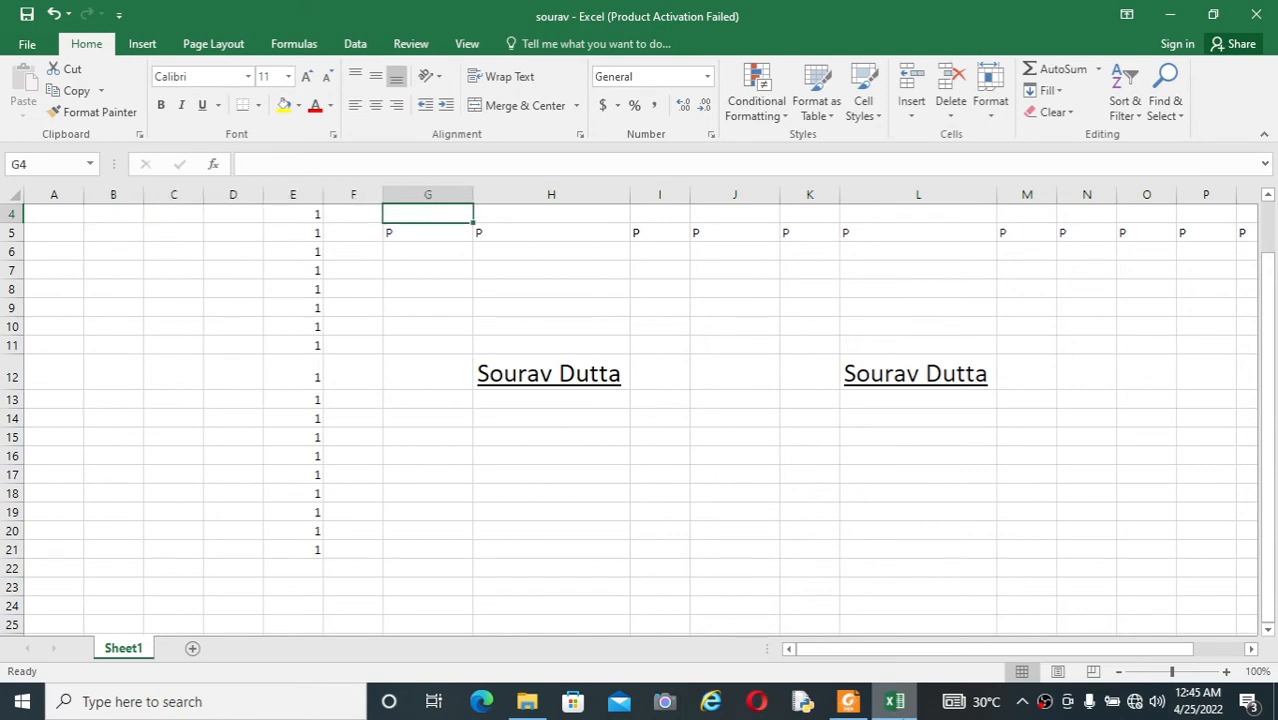
Step: Extend the selection from G4 back to A4, and move the active cell down to G10
key("shift+Left")
key("shift+Left")
key("shift+Left")
key("shift+Left")
key("shift+Left")
key("shift+Left")
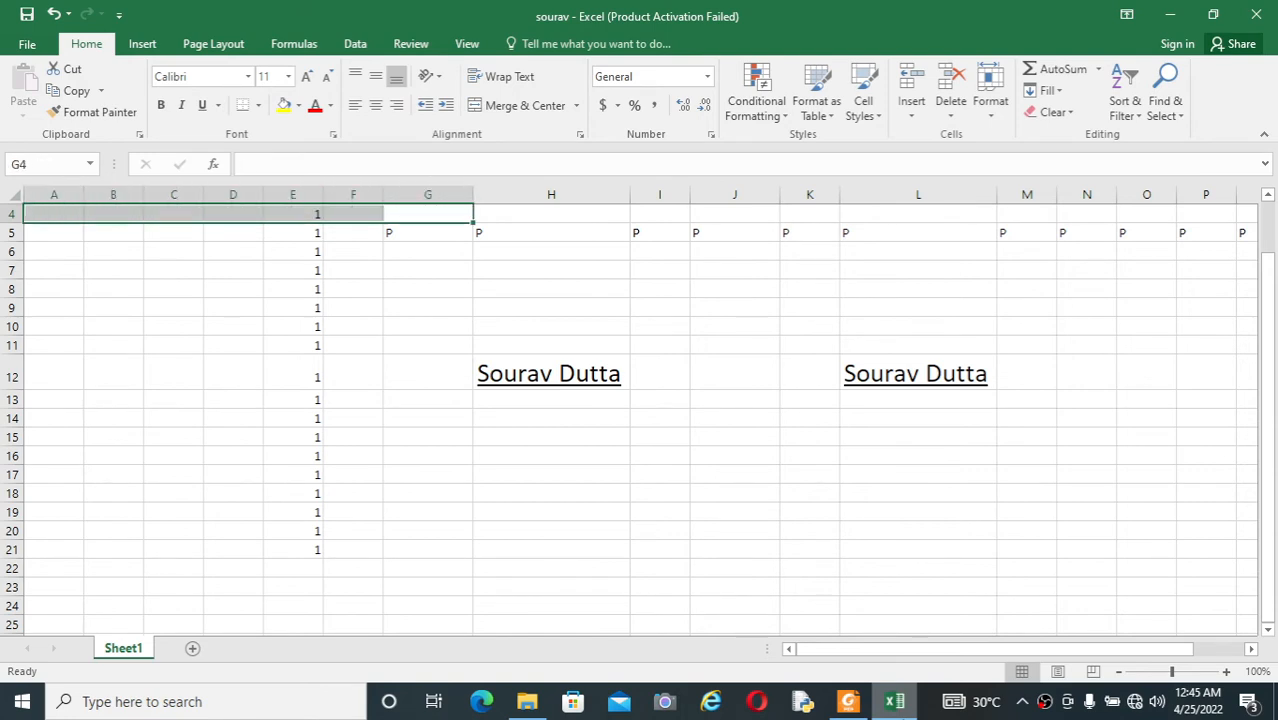
key("Down")
key("Down")
key("Down")
key("Down")
key("Down")
key("Down")
key("Down")
key("Down")
key("Down")
key("Down")
key("Down")
key("Down")
key("Down")
key("Down")
key("Down")
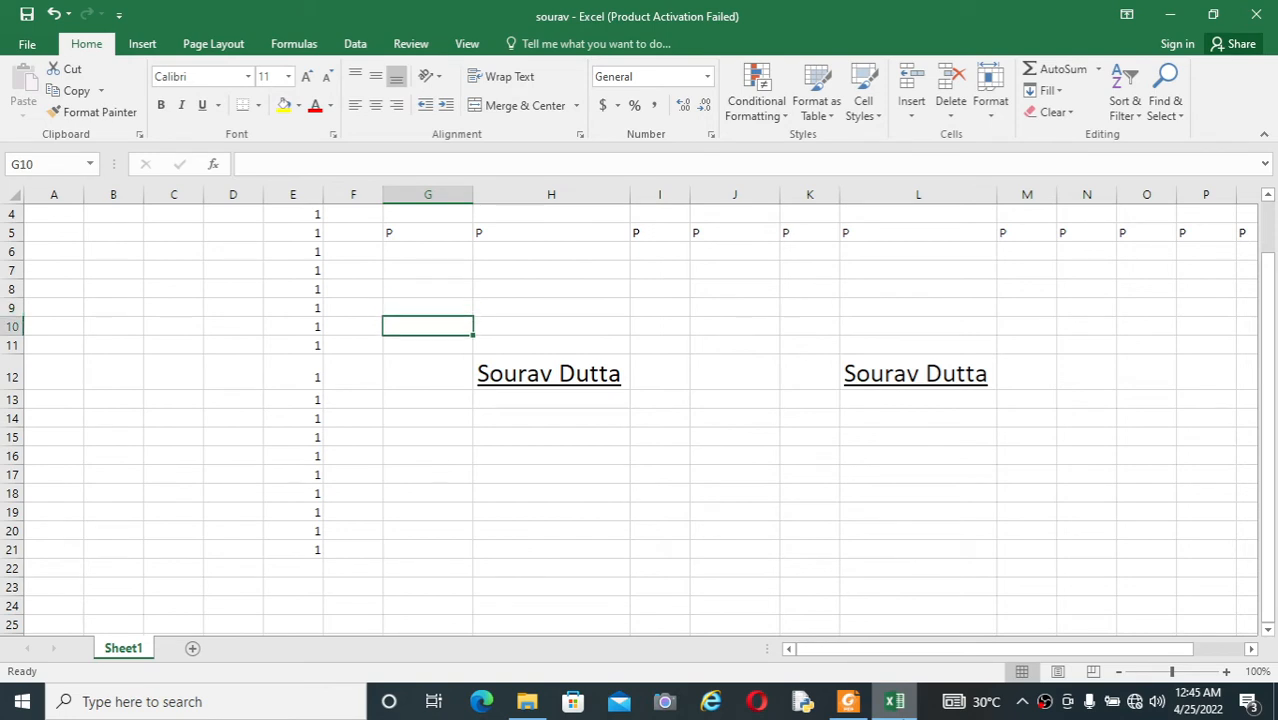
Step: Extend a selection up column G from G19 to G4, and make J17 the active cell
key("shift+Up")
key("shift+Up")
key("shift+Up")
key("shift+Up")
key("shift+Up")
key("shift+Up")
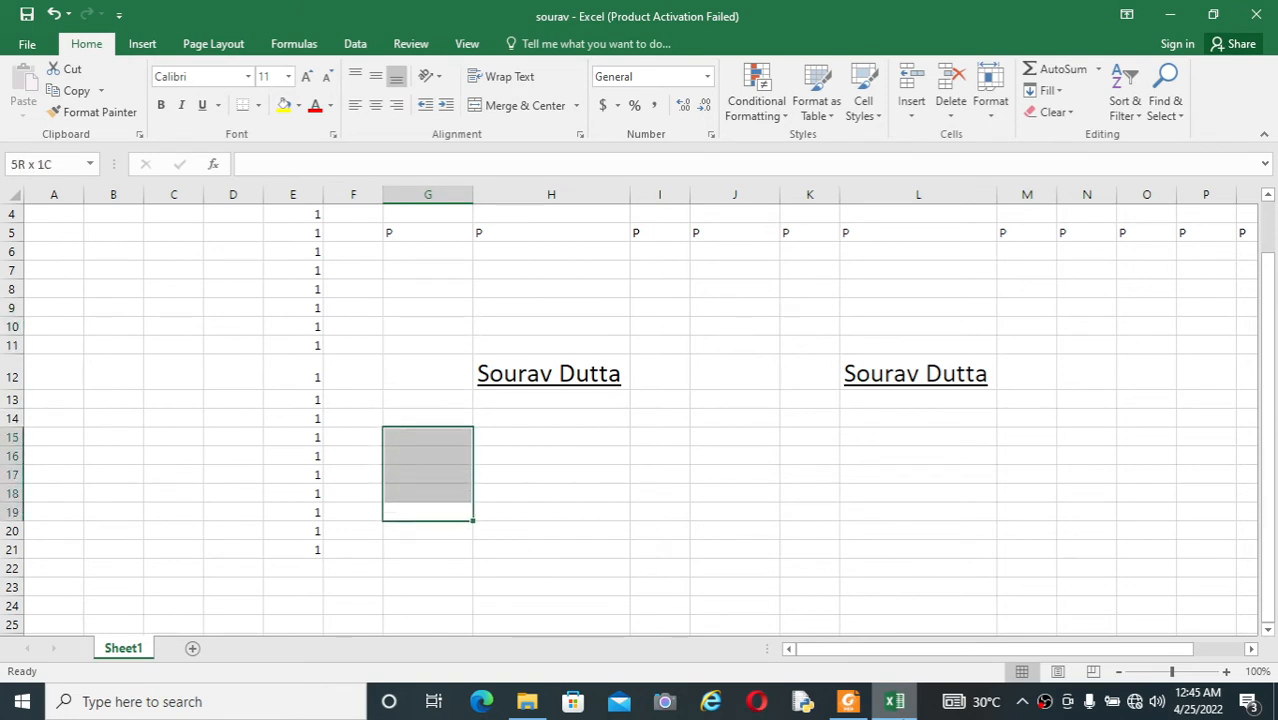
key("shift+Up")
key("shift+Up")
key("shift+Up")
key("shift+Up")
key("shift+Up")
key("shift+Up")
key("shift+Up")
key("shift+Up")
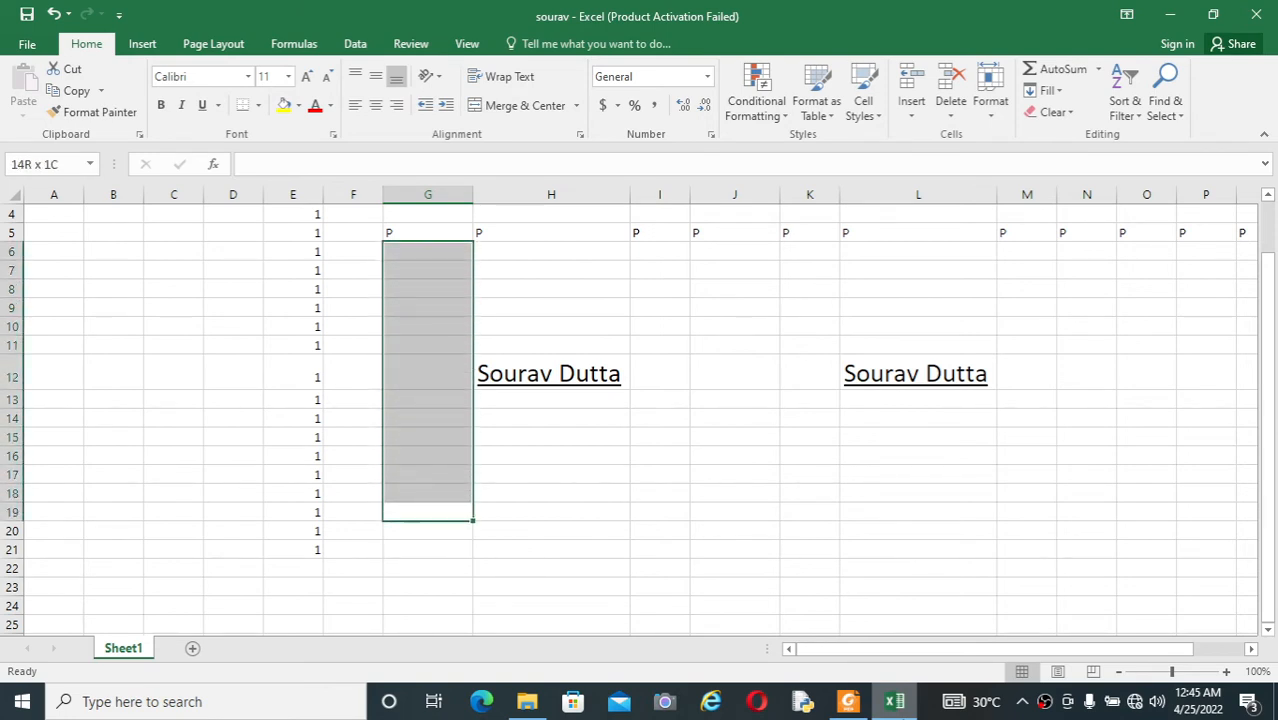
key("shift+Up")
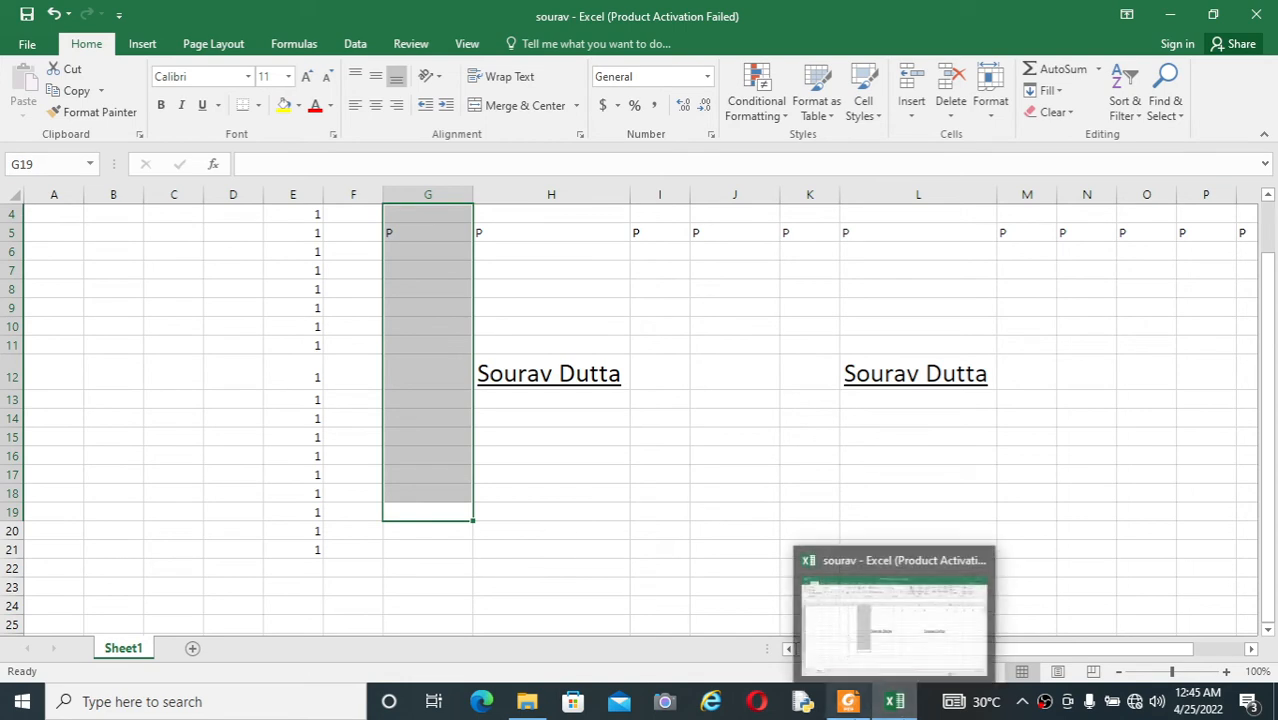
left_click(711, 471)
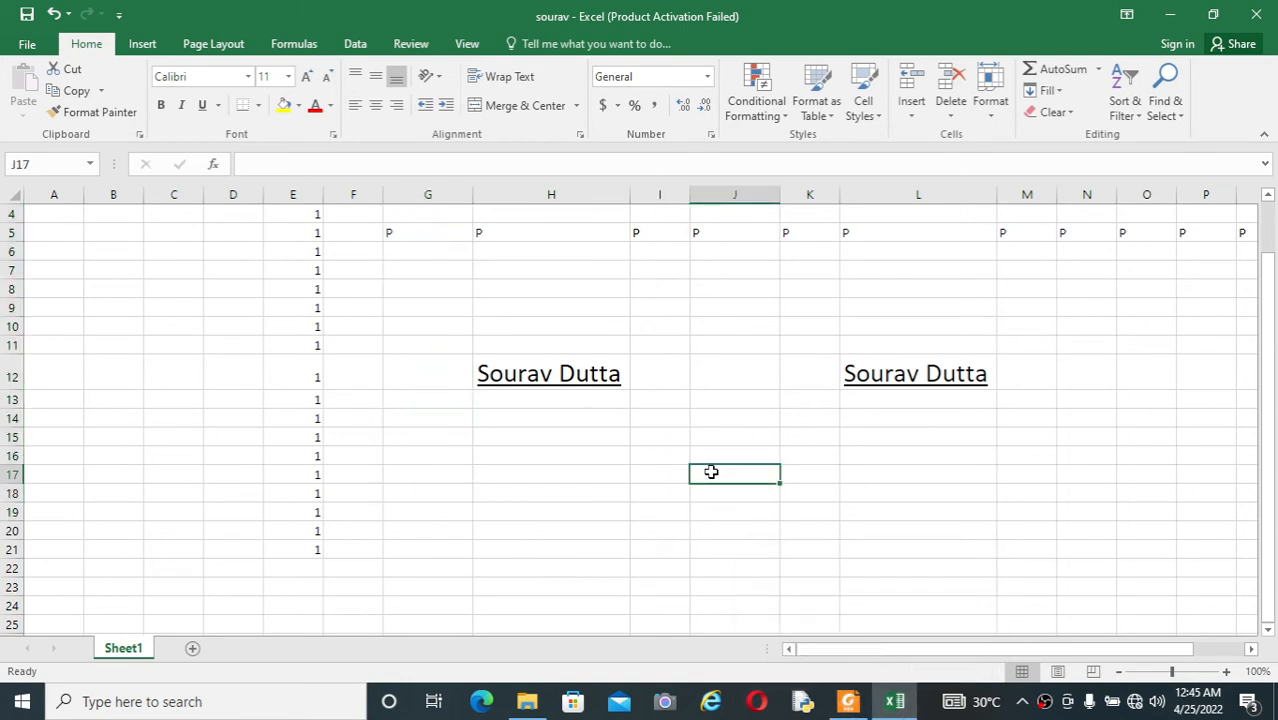
Step: Check the PDF list for the continuous range shortcut, and highlight column H from H12 down to row 1048576 and back to H12
key("alt+Tab")
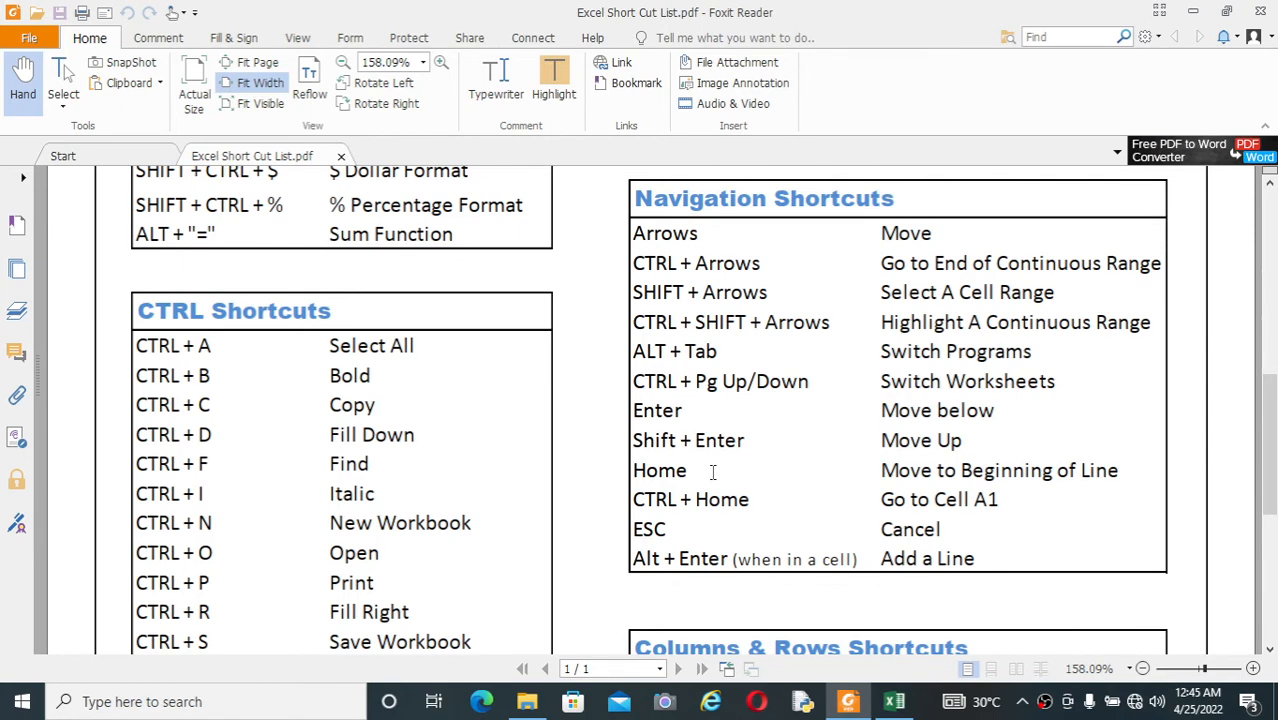
key("alt+Tab")
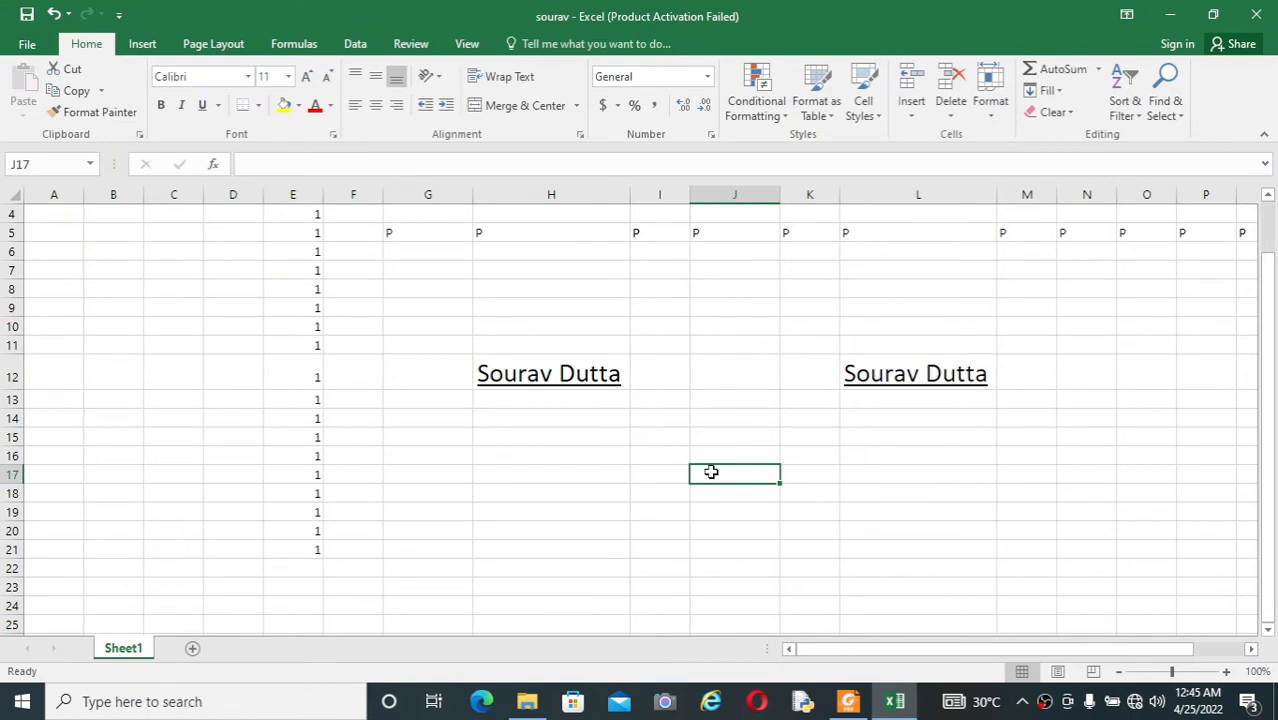
key("Up")
key("Up")
key("Up")
key("Up")
key("Up")
key("Left")
key("Left")
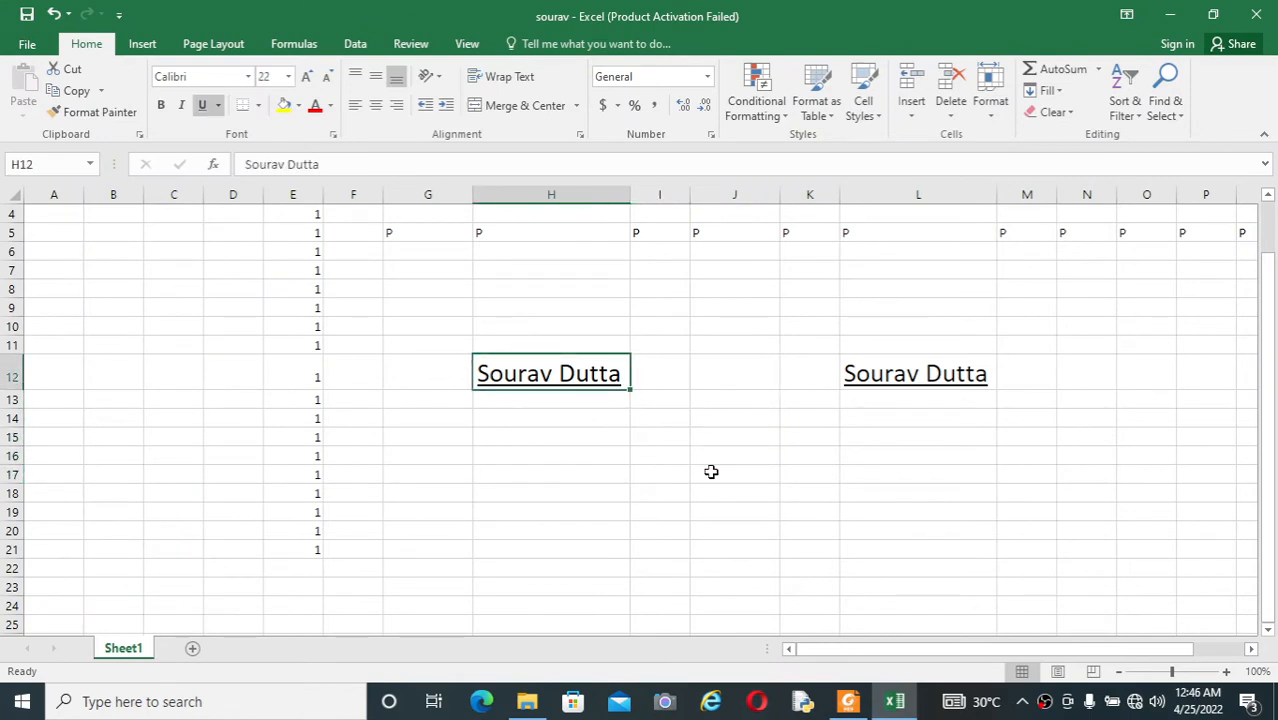
key("ctrl+shift+Down")
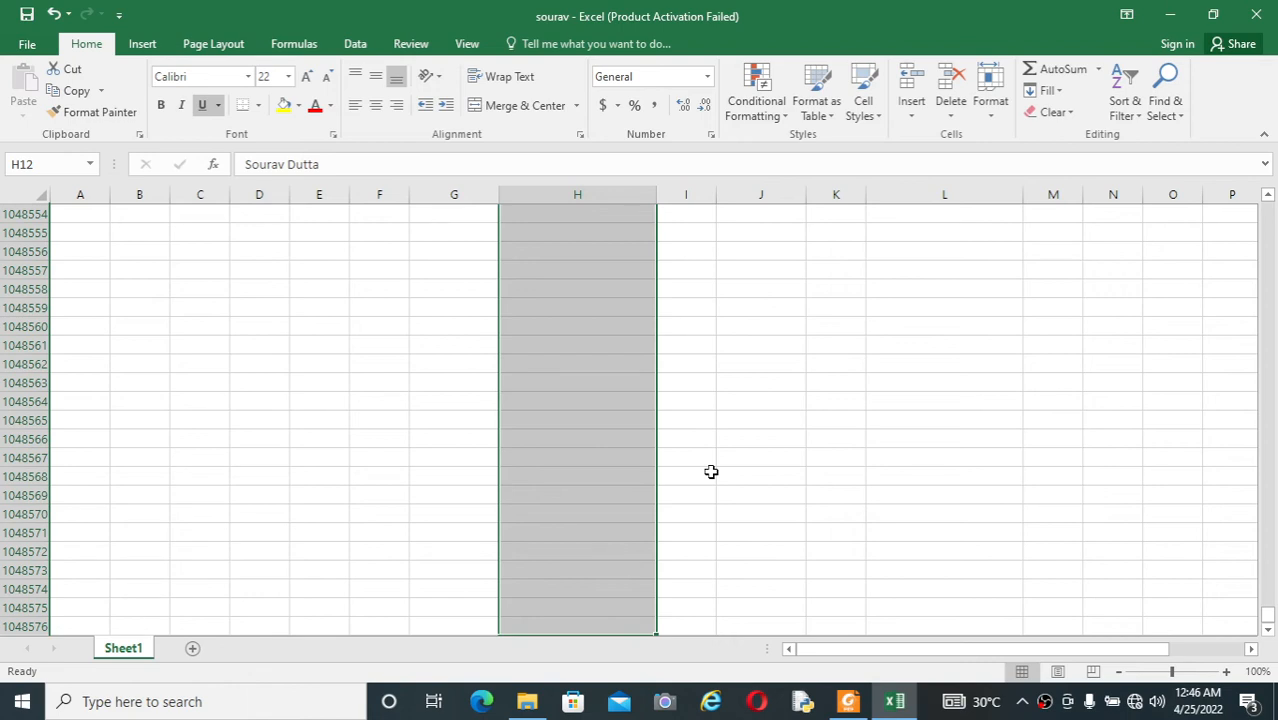
key("ctrl+shift+Up")
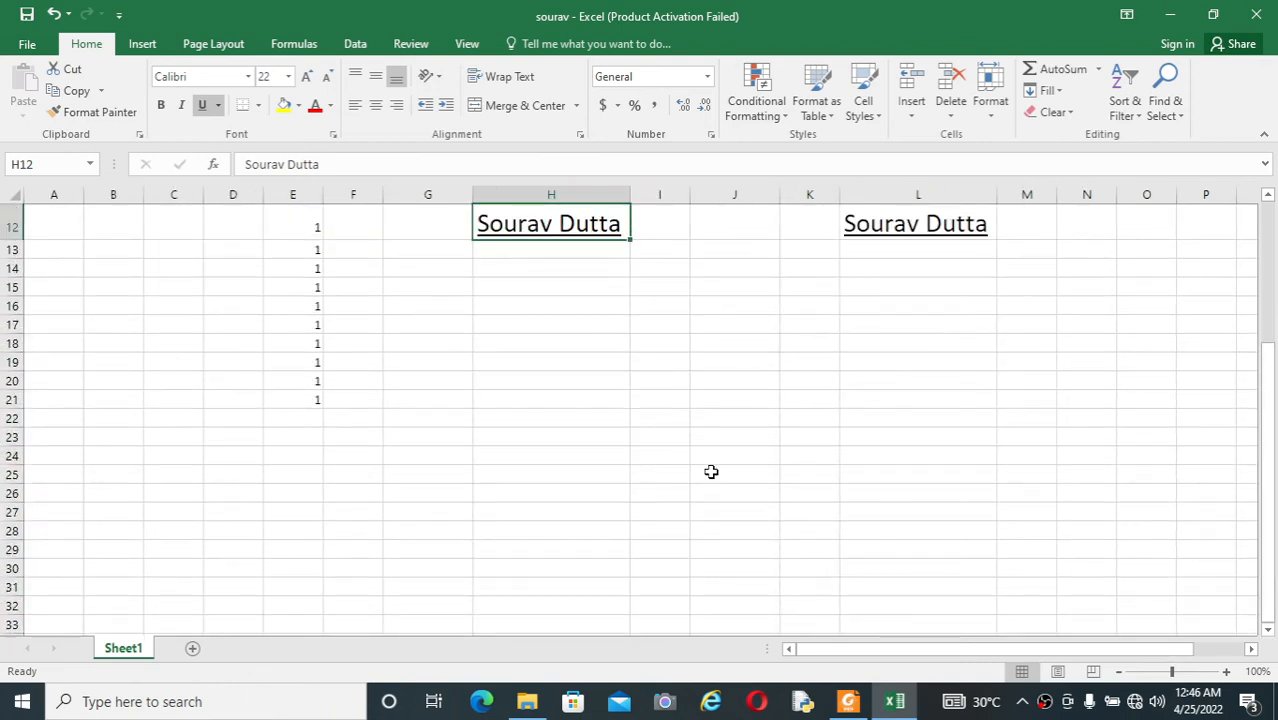
scroll(711, 471, "up", 4)
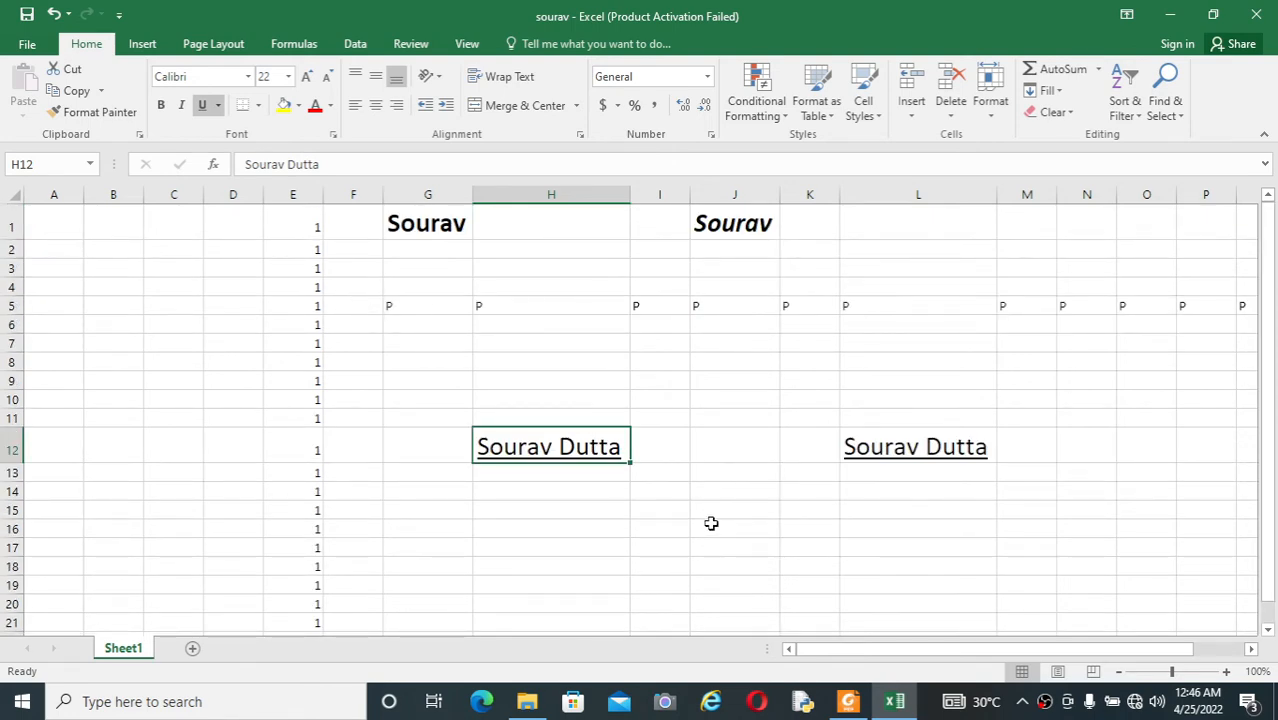
Step: Highlight row 10 from E10 across to the last column XFD, and shrink the selection back to E10
left_click(692, 402)
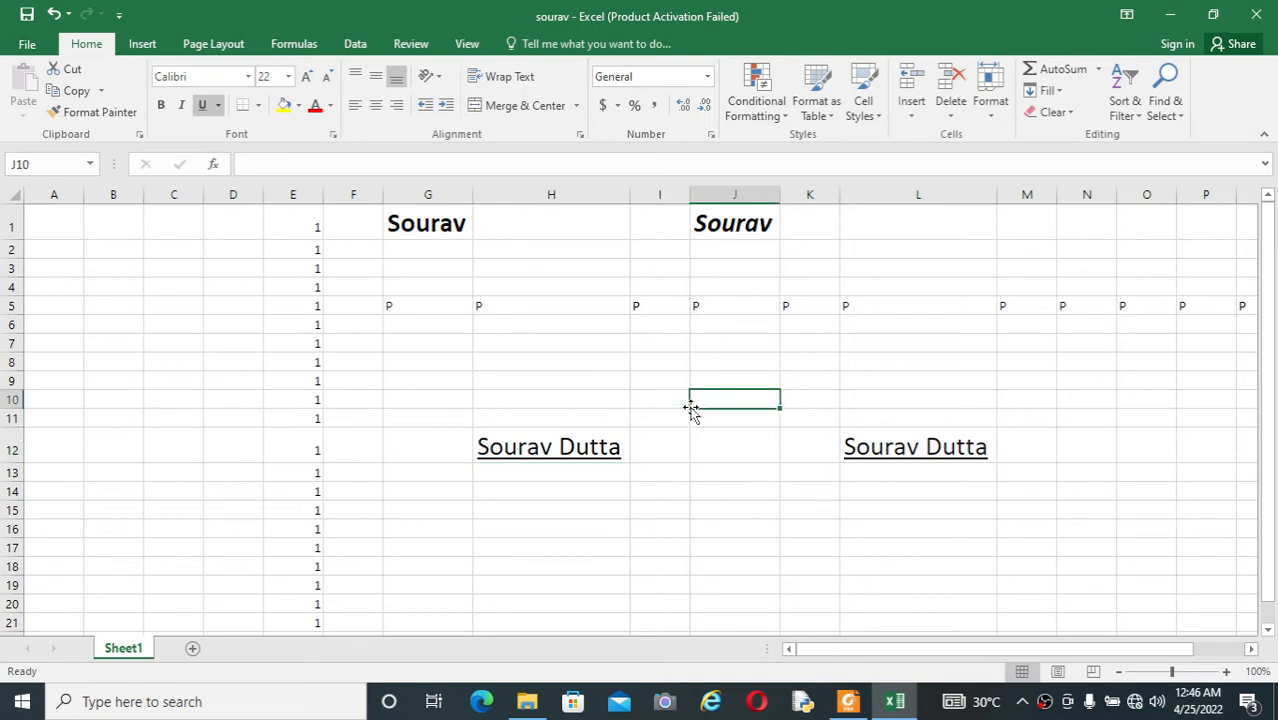
key("Left")
key("Left")
key("Left")
key("Left")
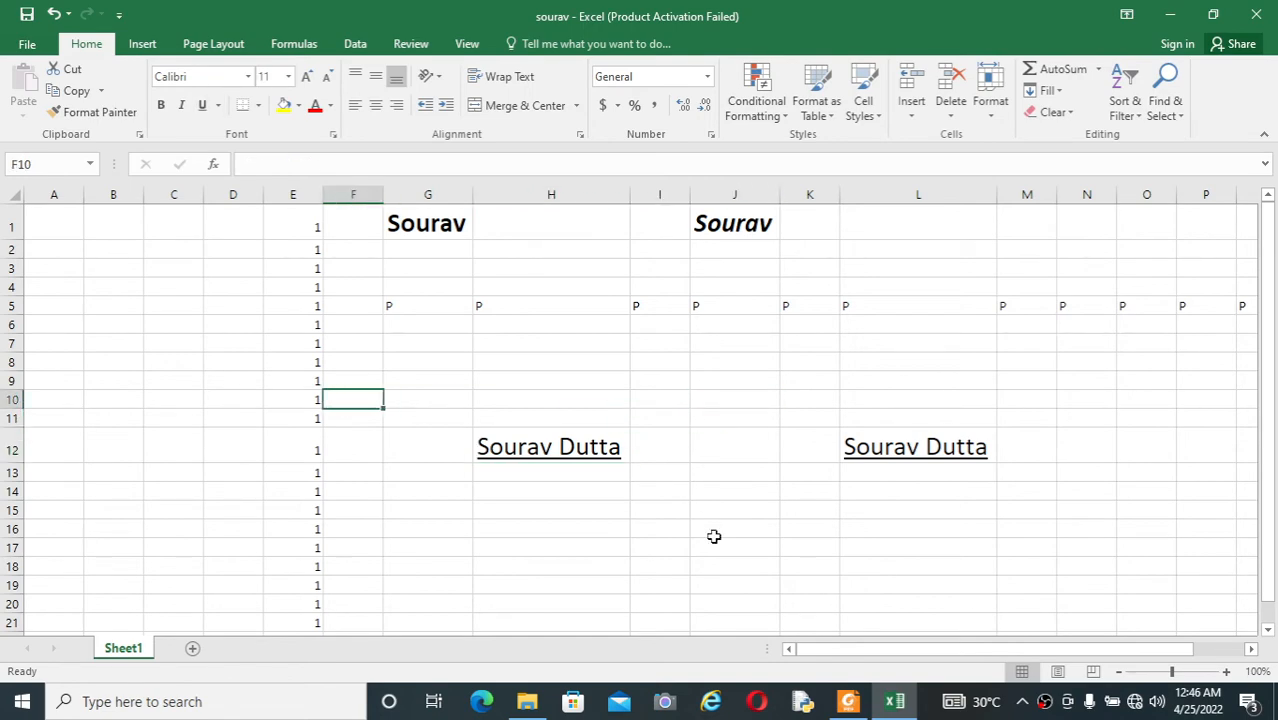
key("alt+Tab")
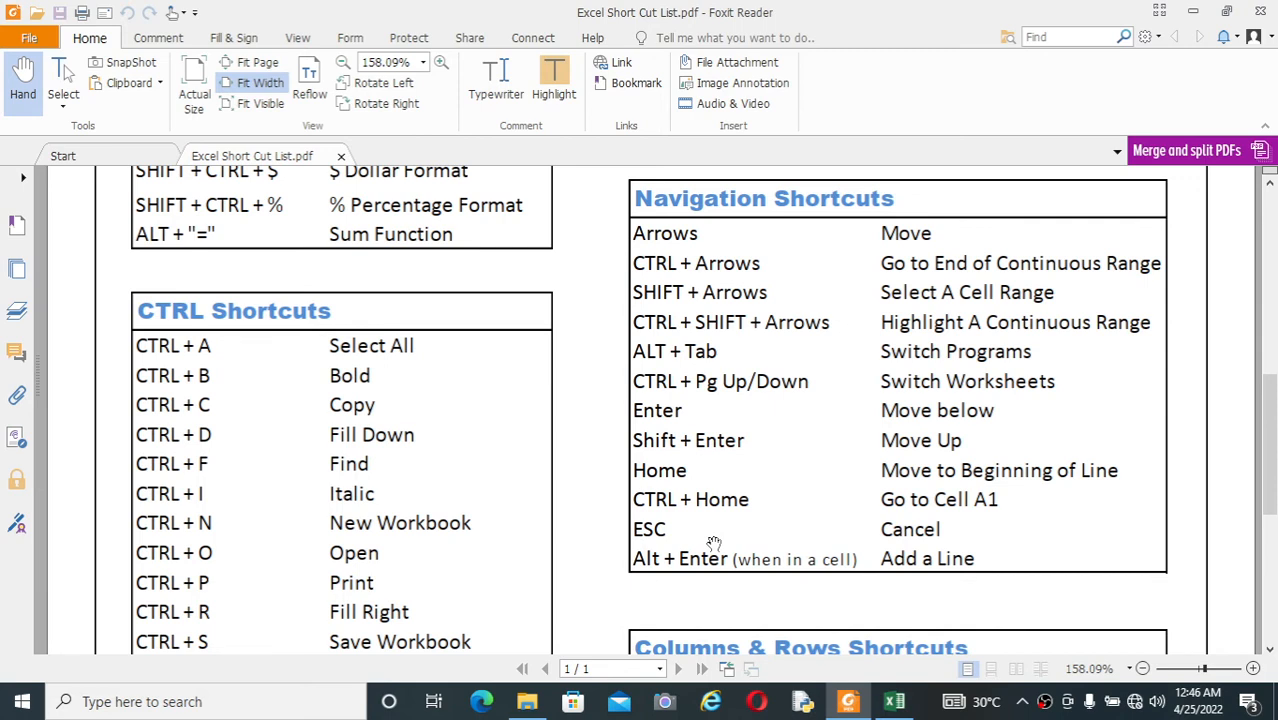
key("alt+Tab")
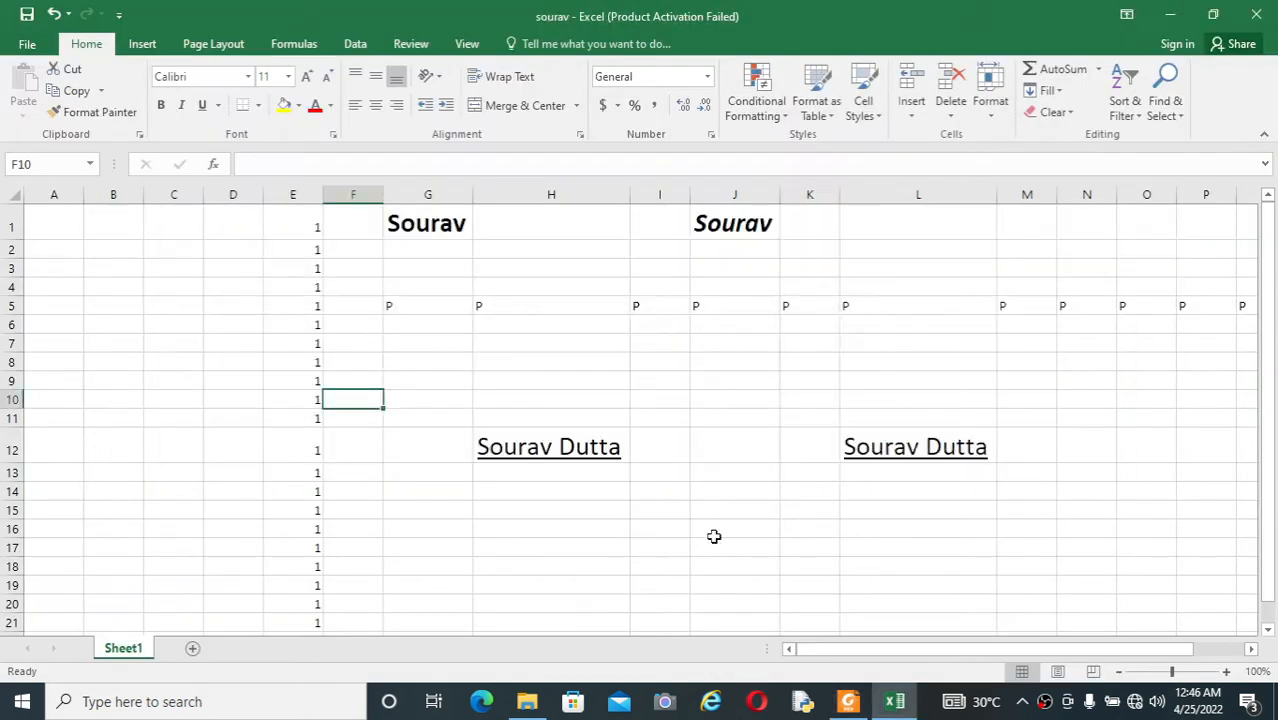
key("Left")
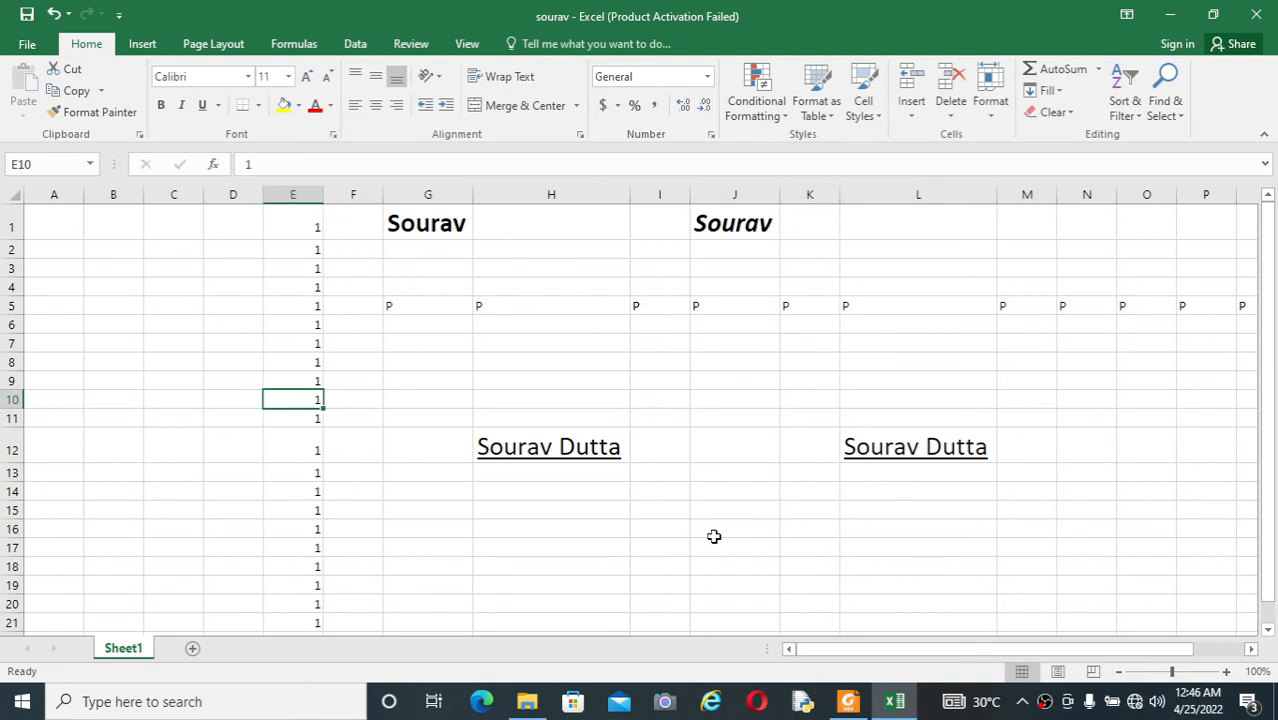
key("ctrl+shift+Right")
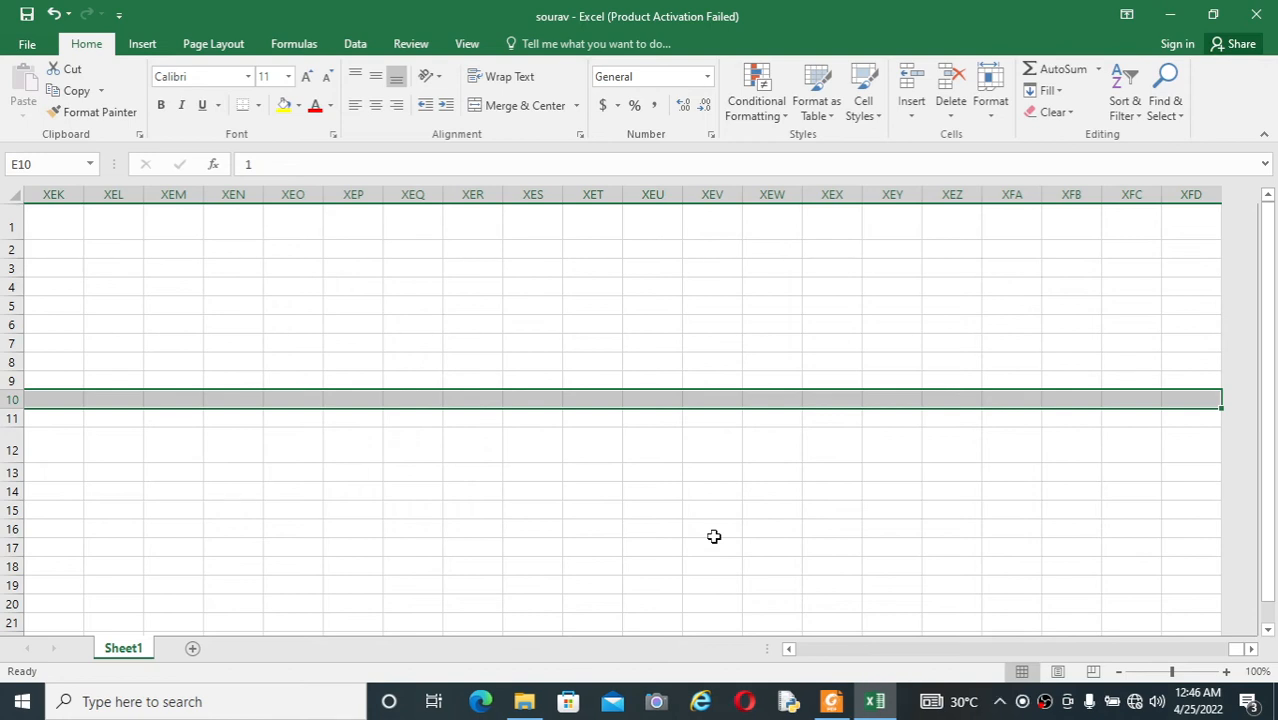
key("ctrl+shift+Left")
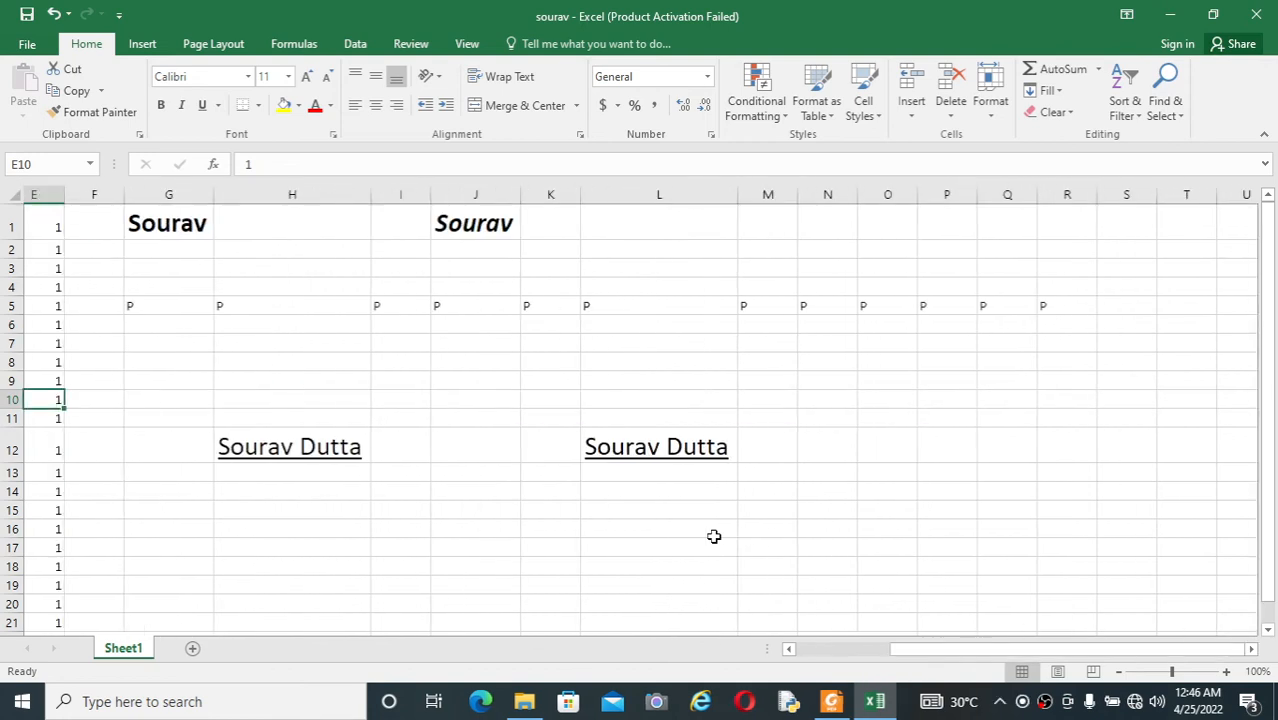
Step: Jump to A10 at the start of row 10, and move the active cell to F10
key("ctrl+Left")
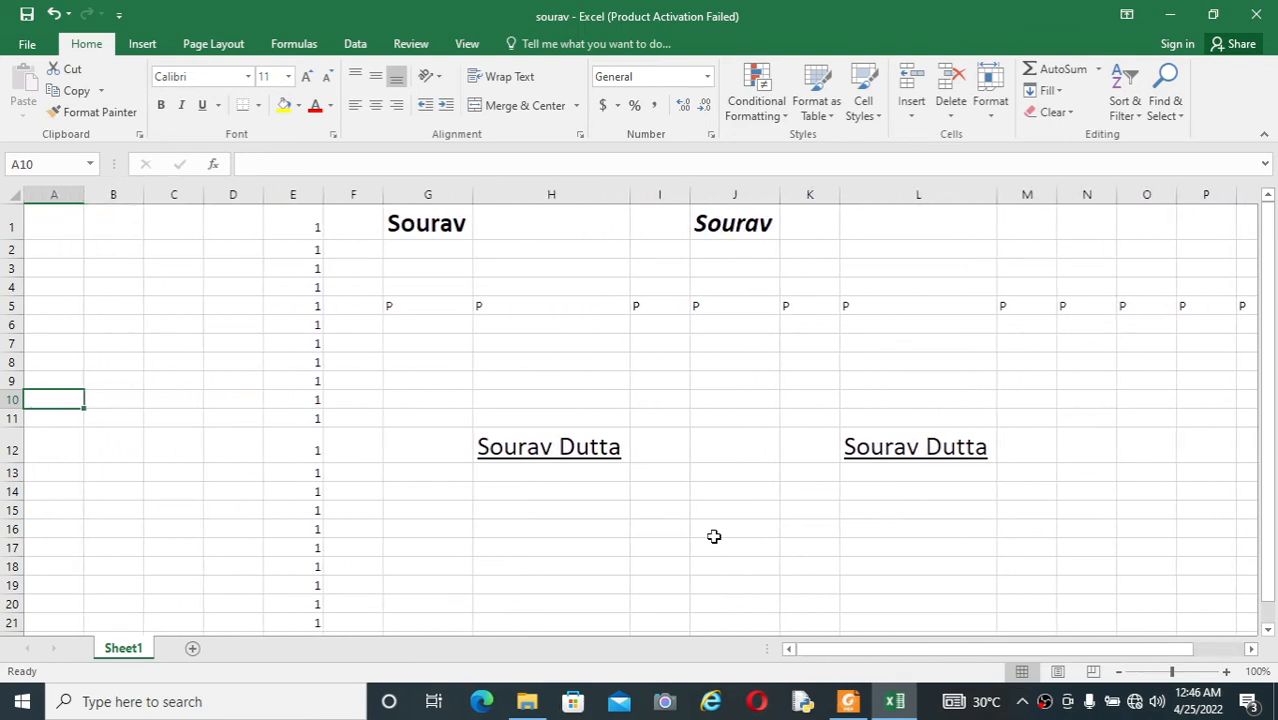
key("Right")
key("Right")
key("Right")
key("Right")
key("Right")
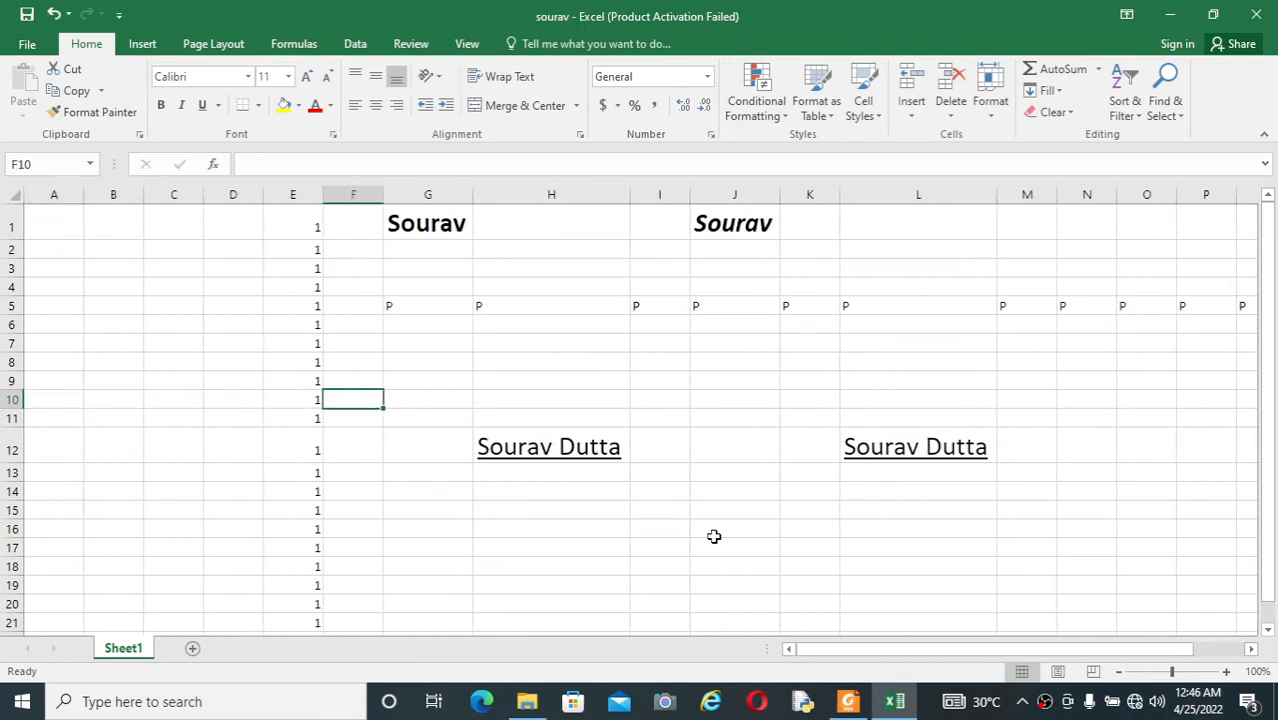
Step: Switch back and forth between the sourav workbook in Excel and the shortcut list PDF in Foxit Reader
key("alt+Tab")
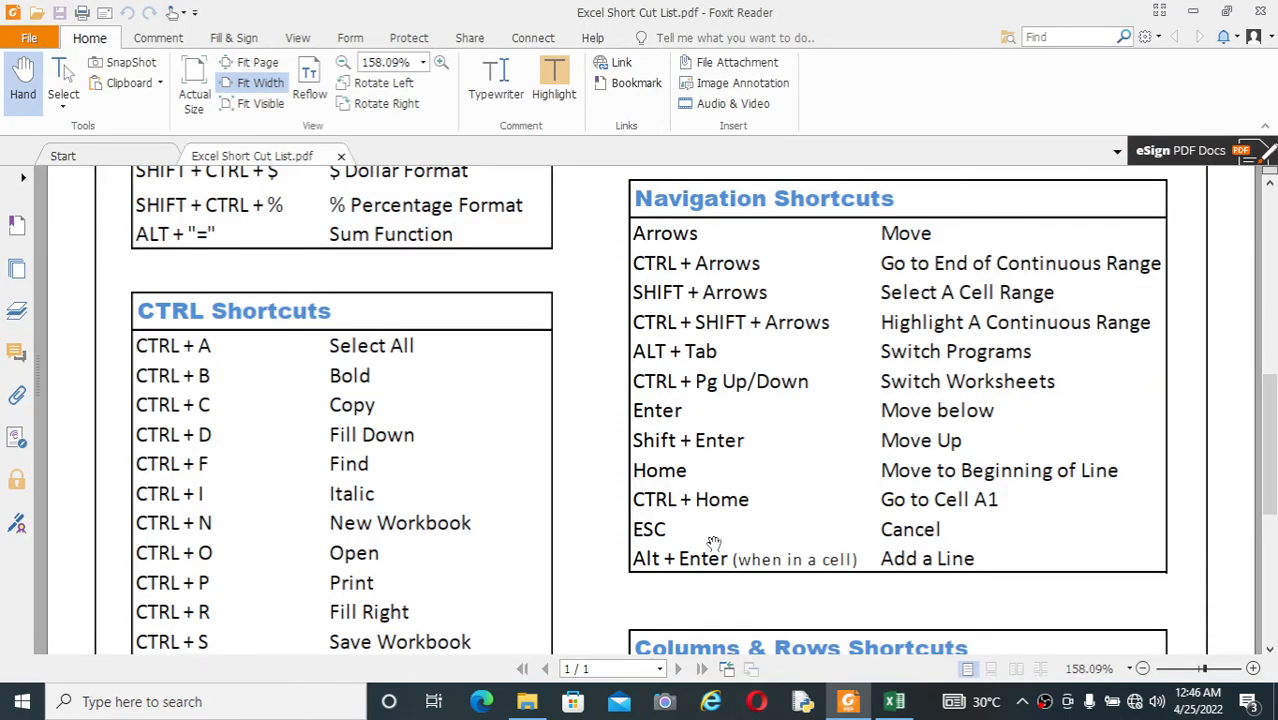
key("alt+Tab")
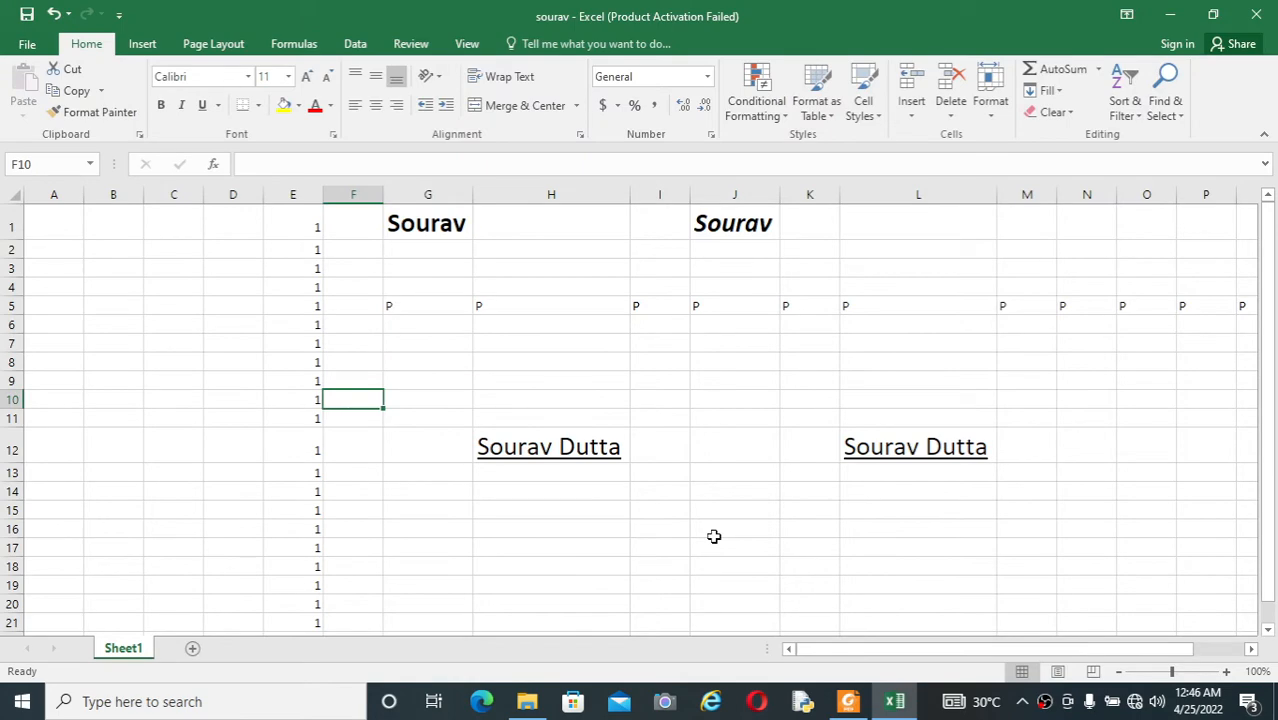
key("alt+Tab")
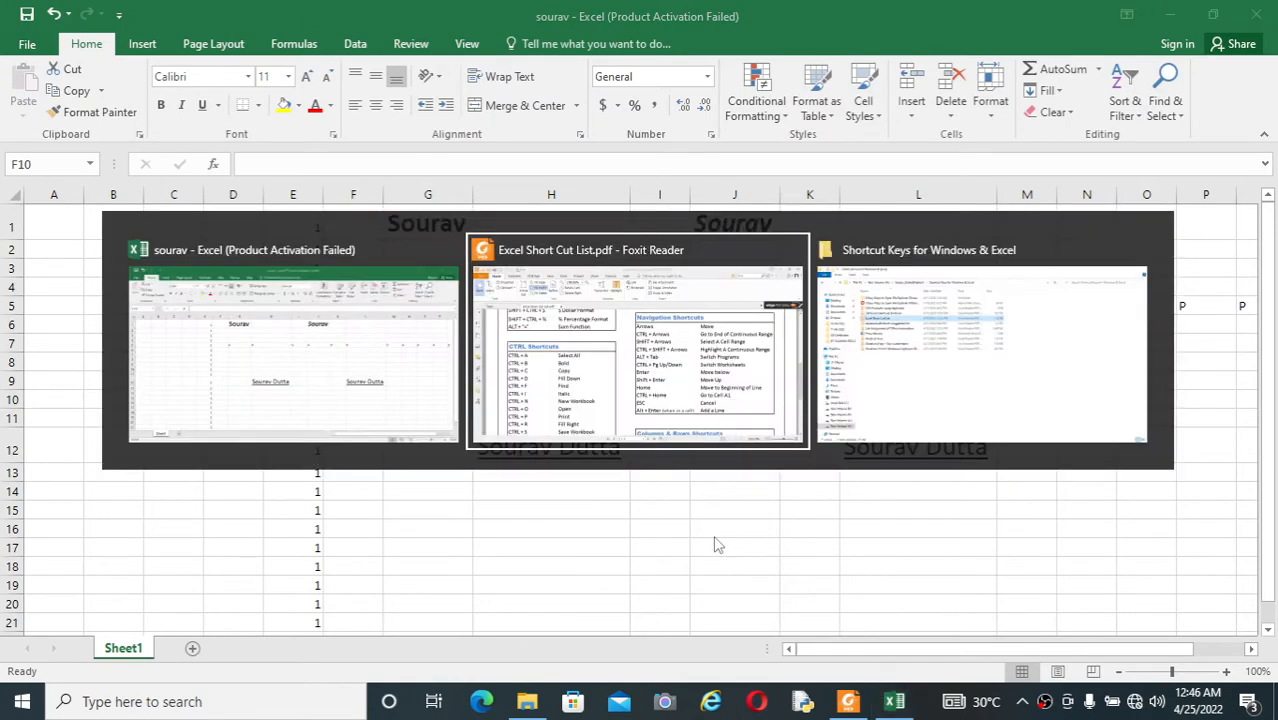
key("alt+Tab")
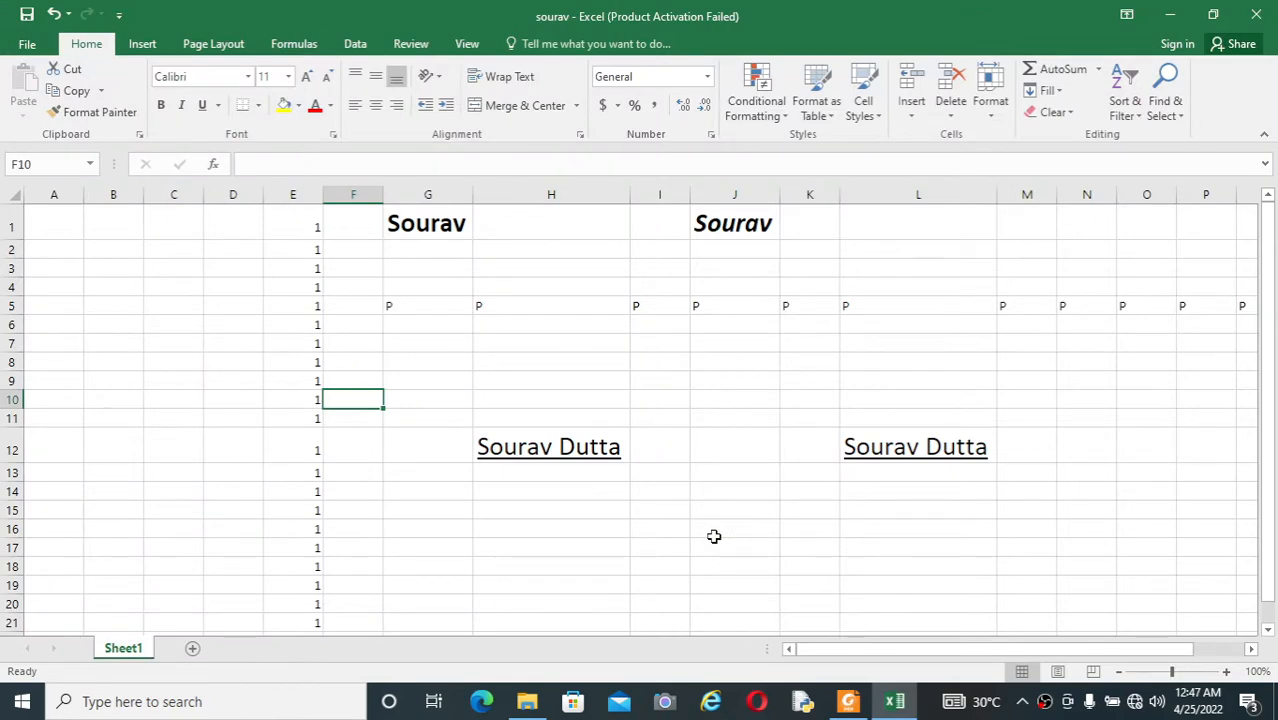
key("alt+Tab")
key("alt+Tab")
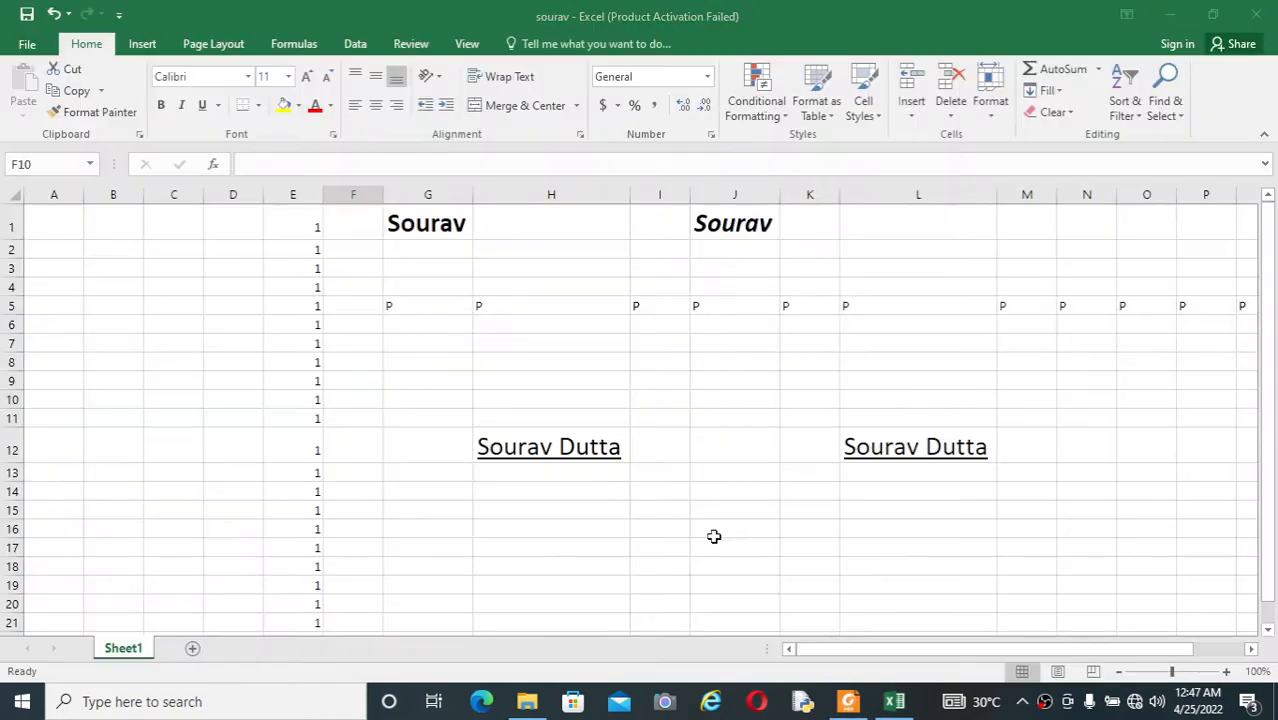
key("alt+Tab")
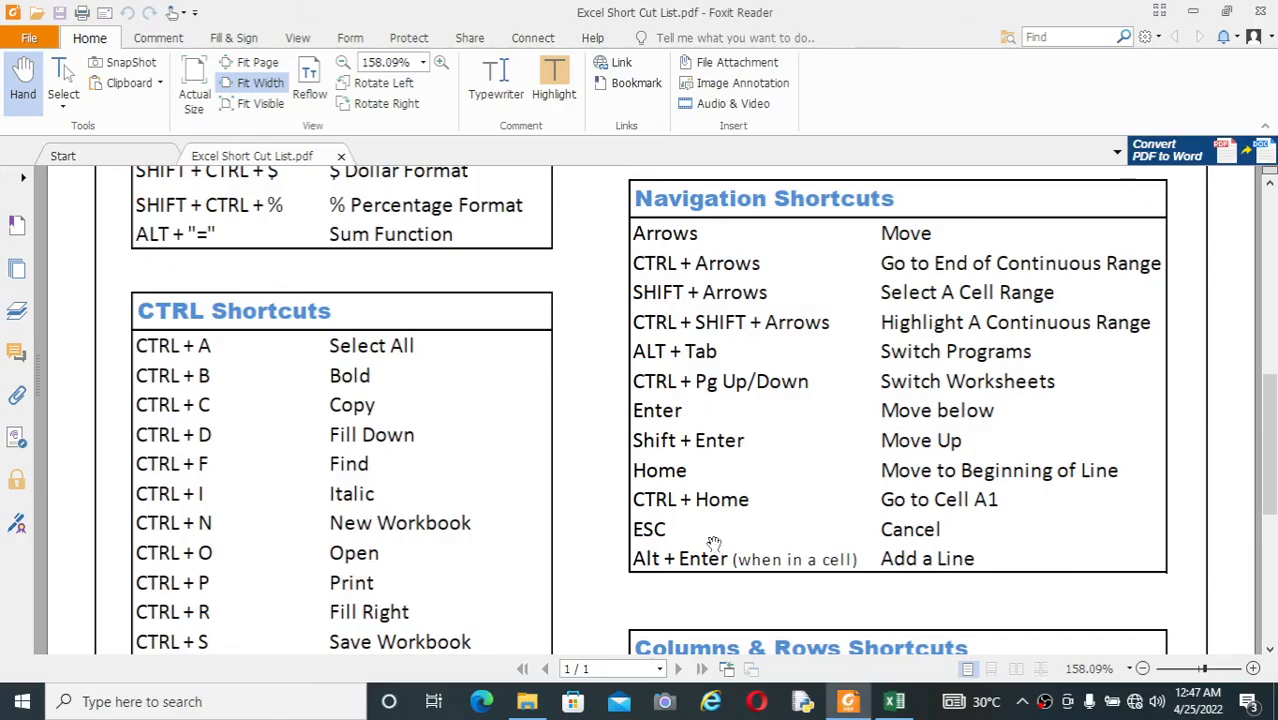
key("alt+Tab")
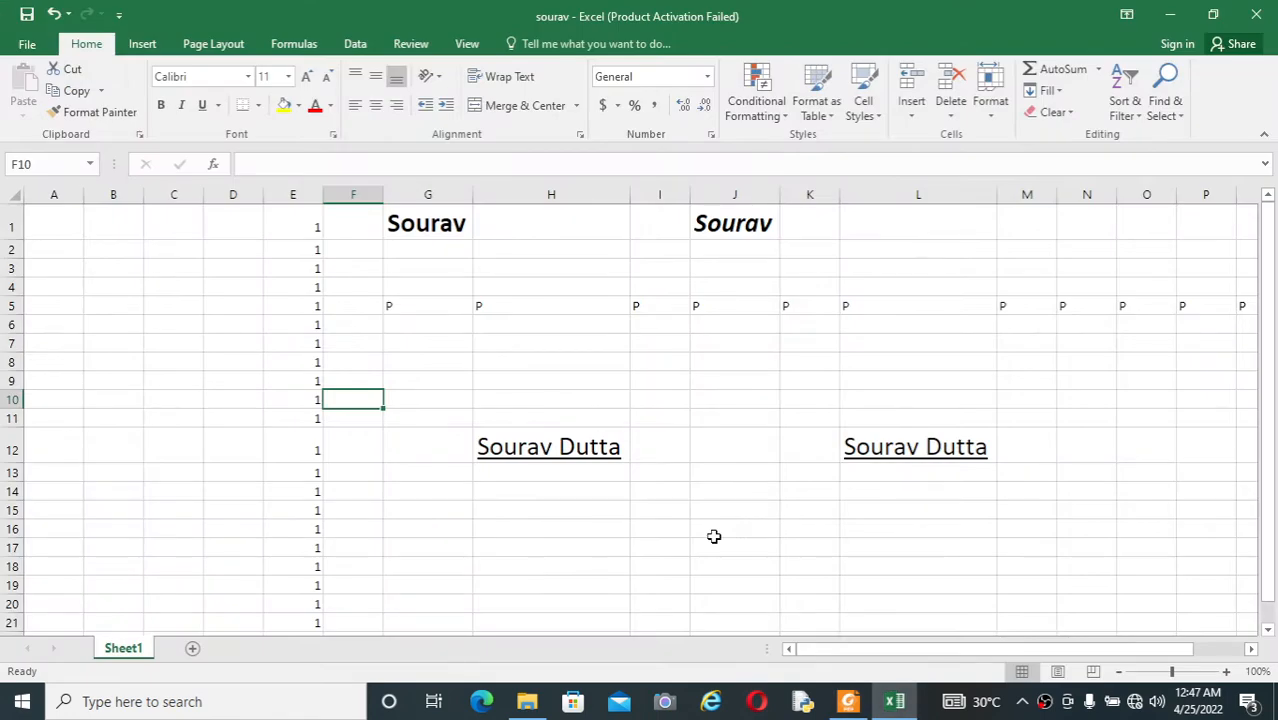
Step: Cycle through the open programs, from the workbook to the Shortcut Keys for Windows & Excel folder, the PDF list and back to Excel
key("alt+Tab")
key("alt+Tab")
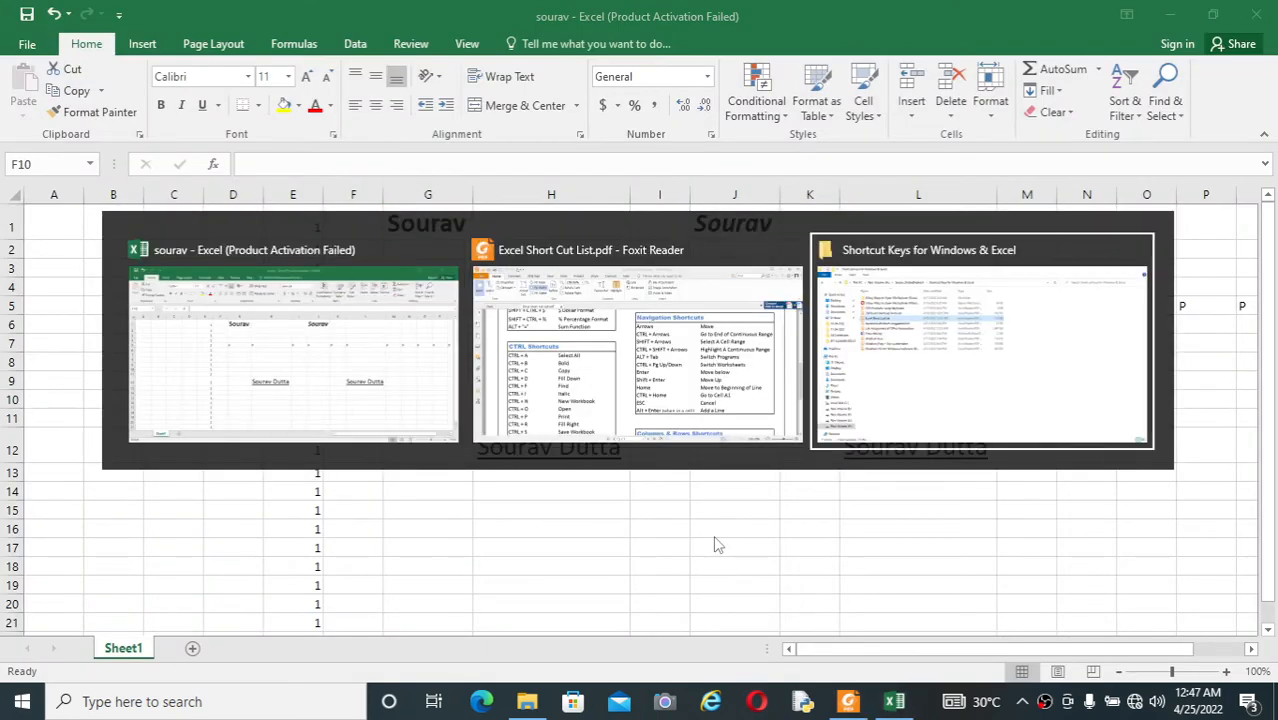
key("alt+Tab")
key("alt+Tab")
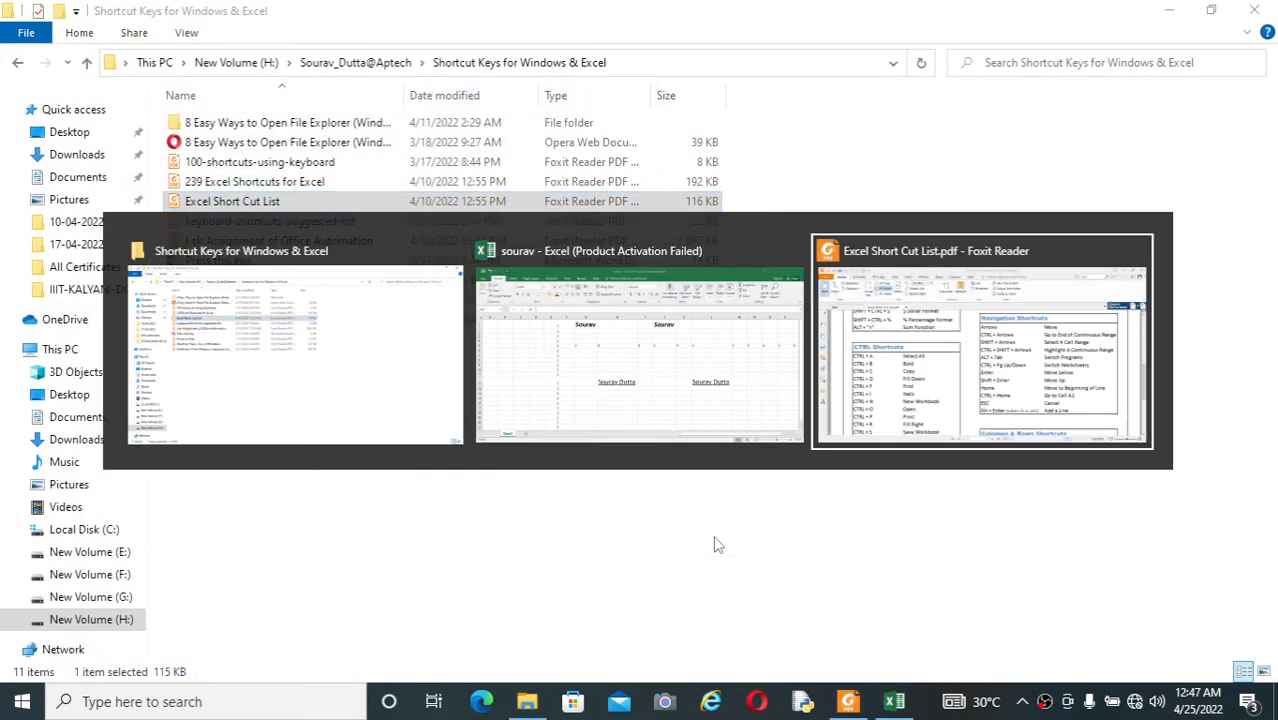
key("alt+Tab")
key("alt+Tab")
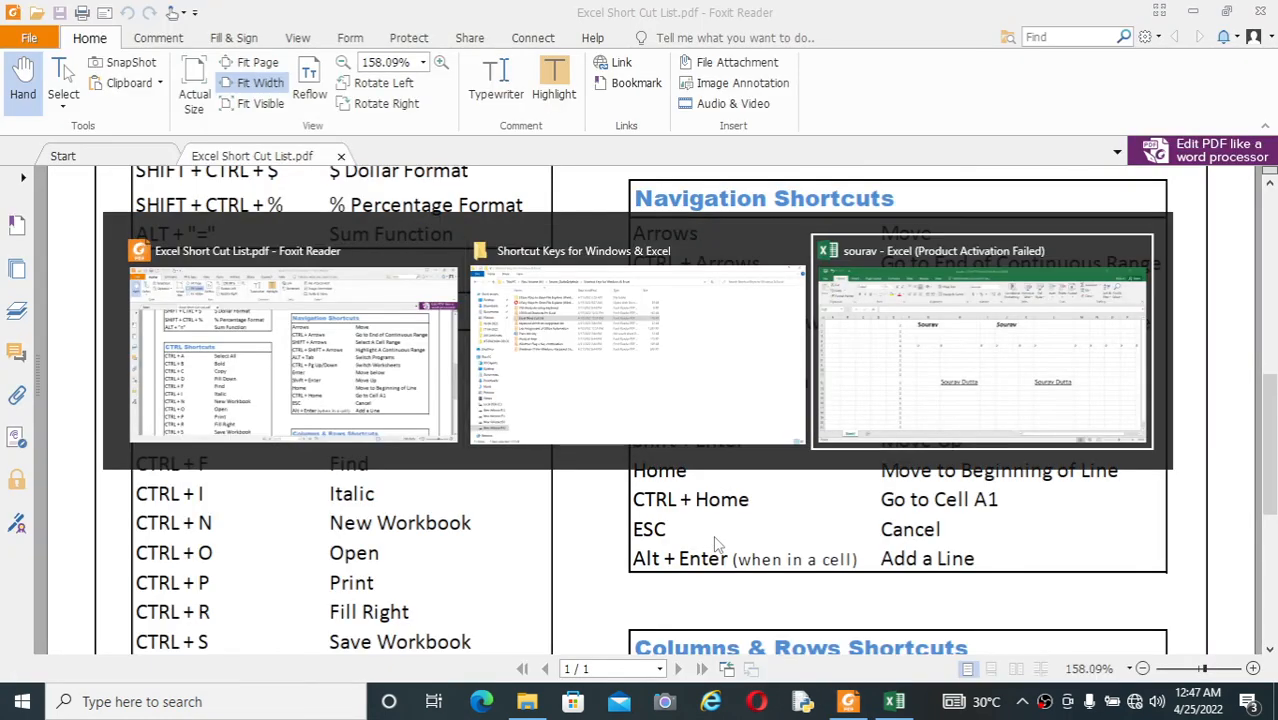
key("alt+Tab")
key("alt+Tab")
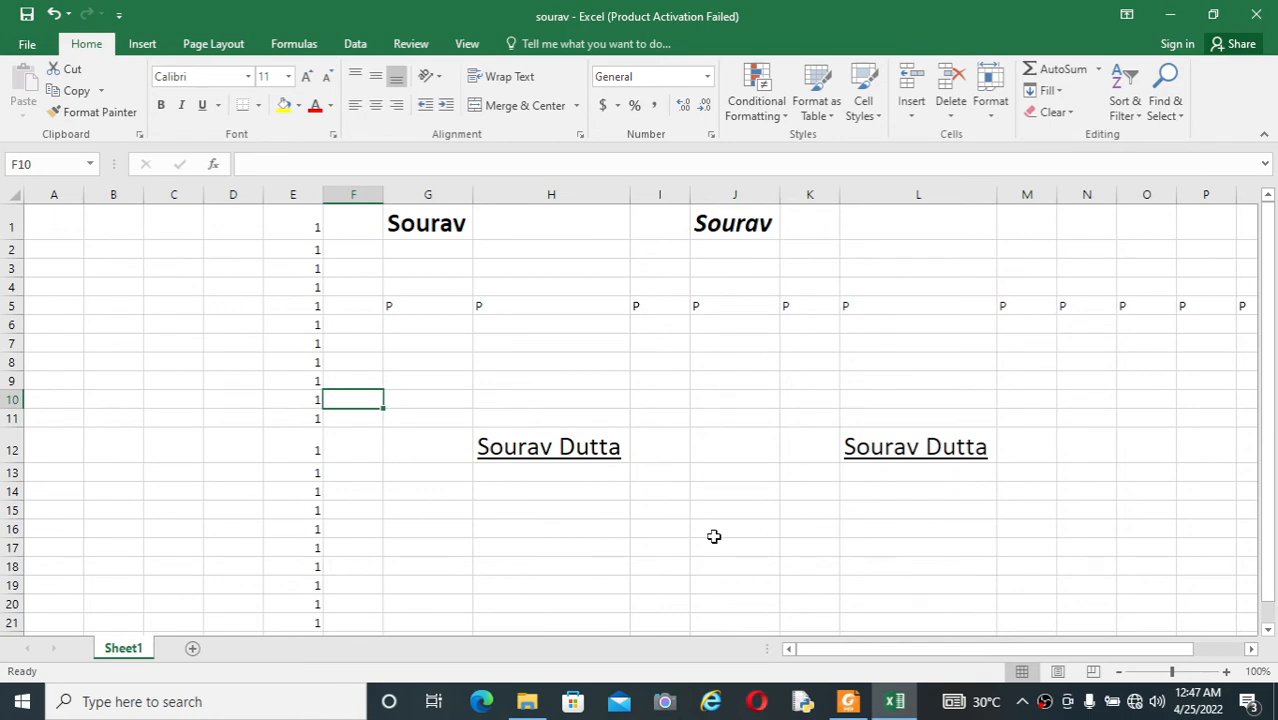
Step: Review the navigation shortcuts in the PDF list, and select cell J16 in the Excel workbook
key("alt+Tab")
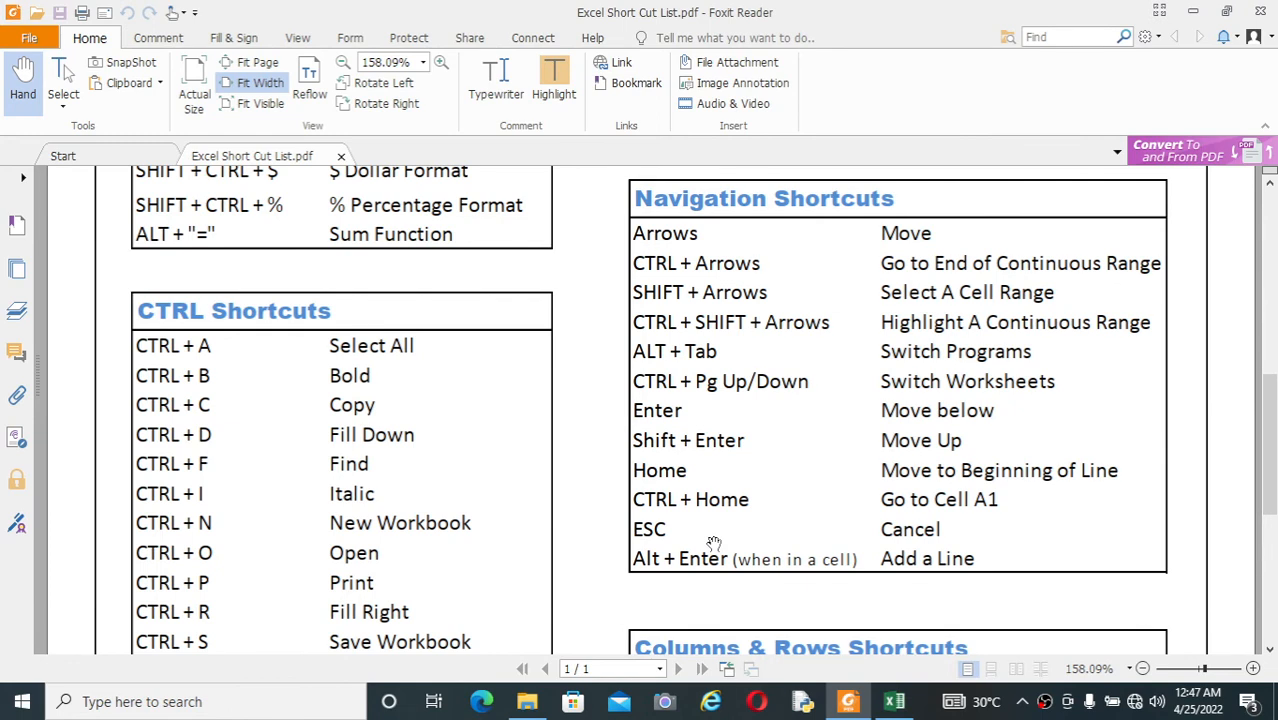
key("alt+Tab")
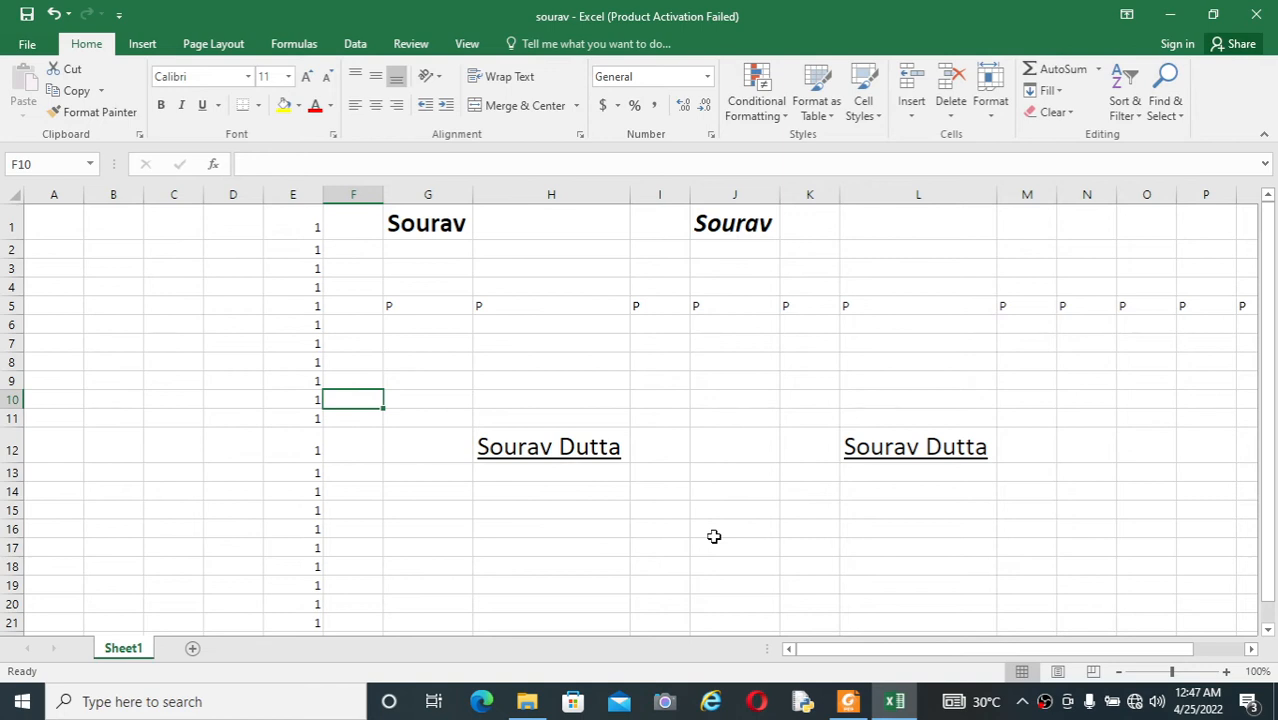
left_click(715, 537)
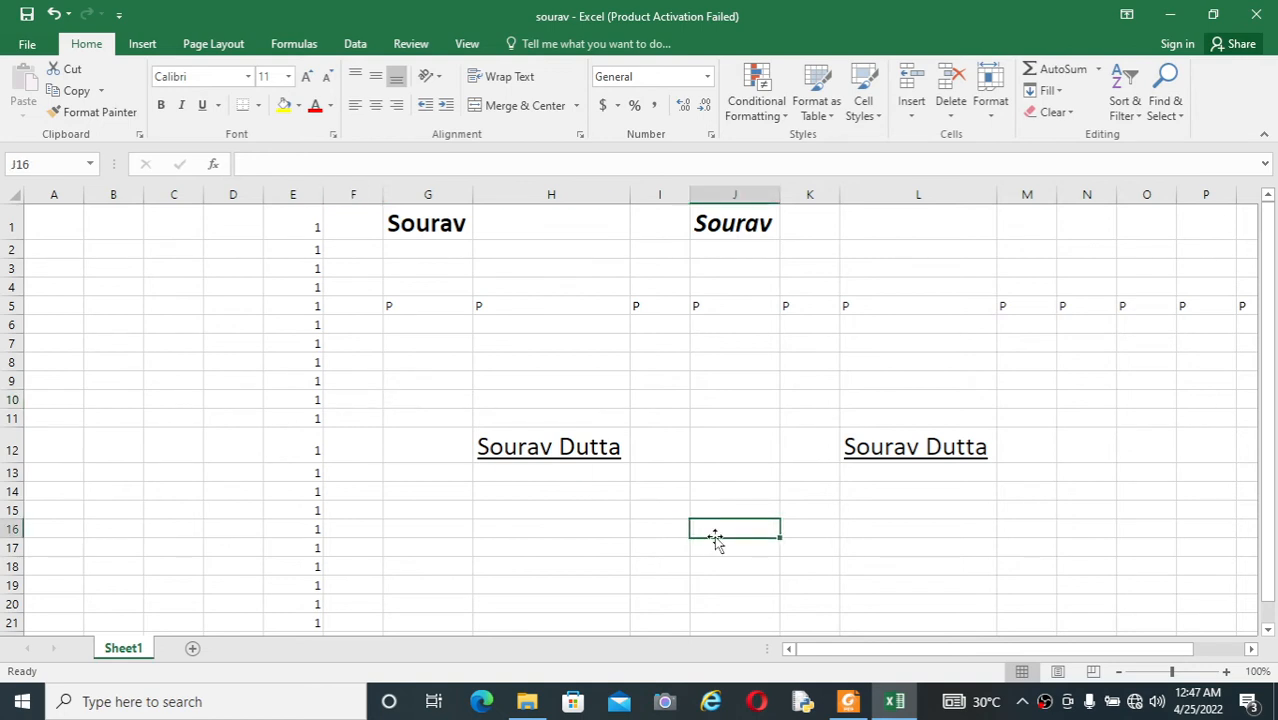
key("alt+Tab")
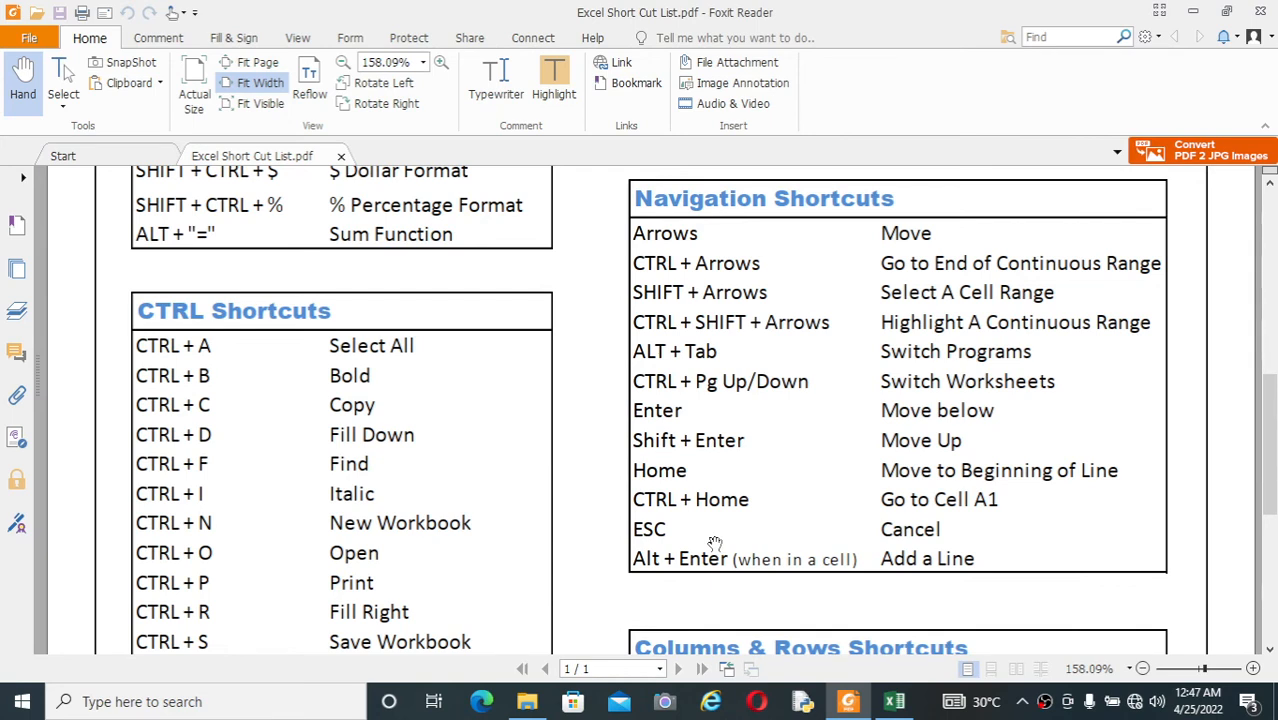
key("alt+Tab")
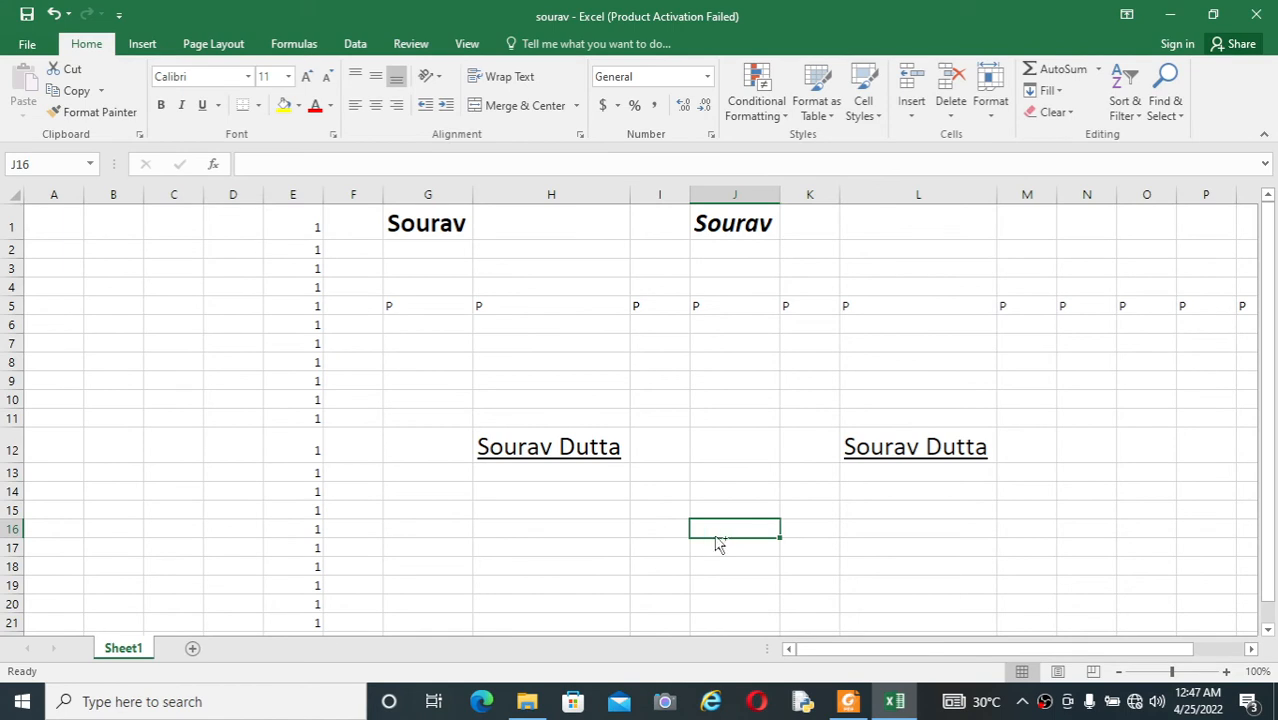
Step: Create a new blank workbook, and return to the sourav workbook with cell I14 selected
key("ctrl+n")
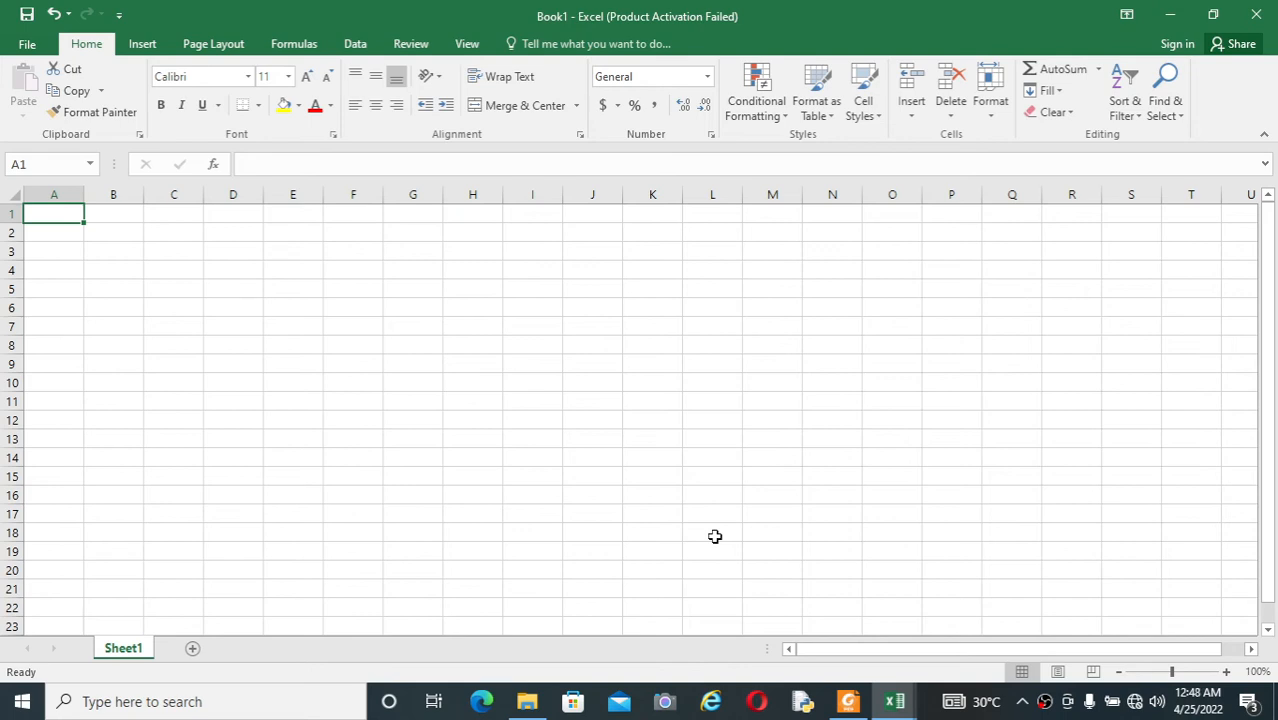
key("alt+Tab")
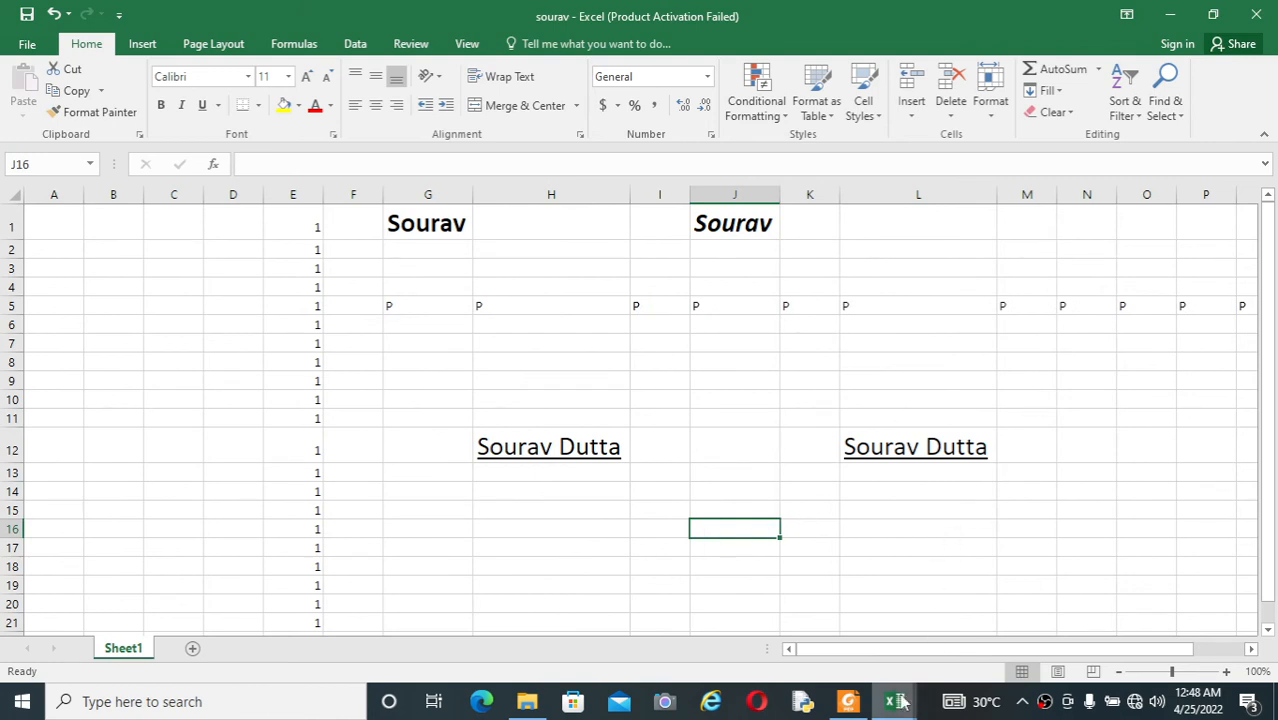
mouse_move(895, 700)
left_click(656, 489)
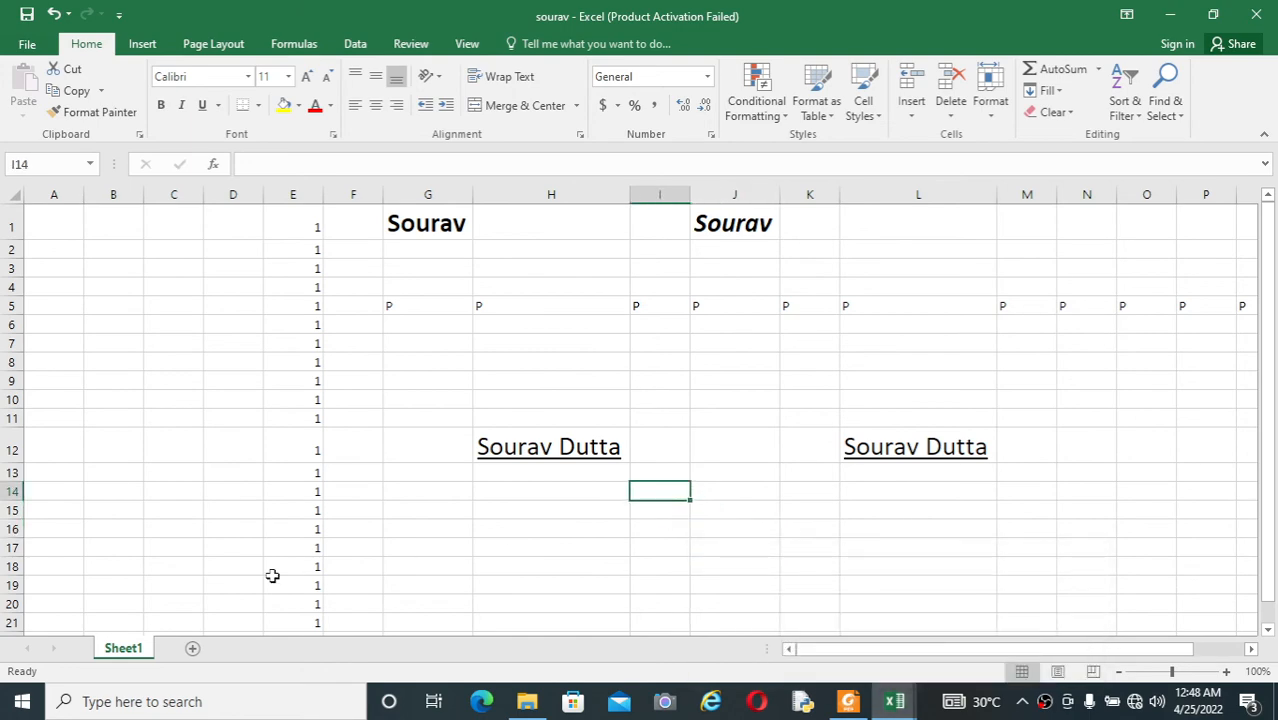
Step: Add two new worksheets to the sourav workbook, and select cell I13 on Sheet1
left_click(193, 648)
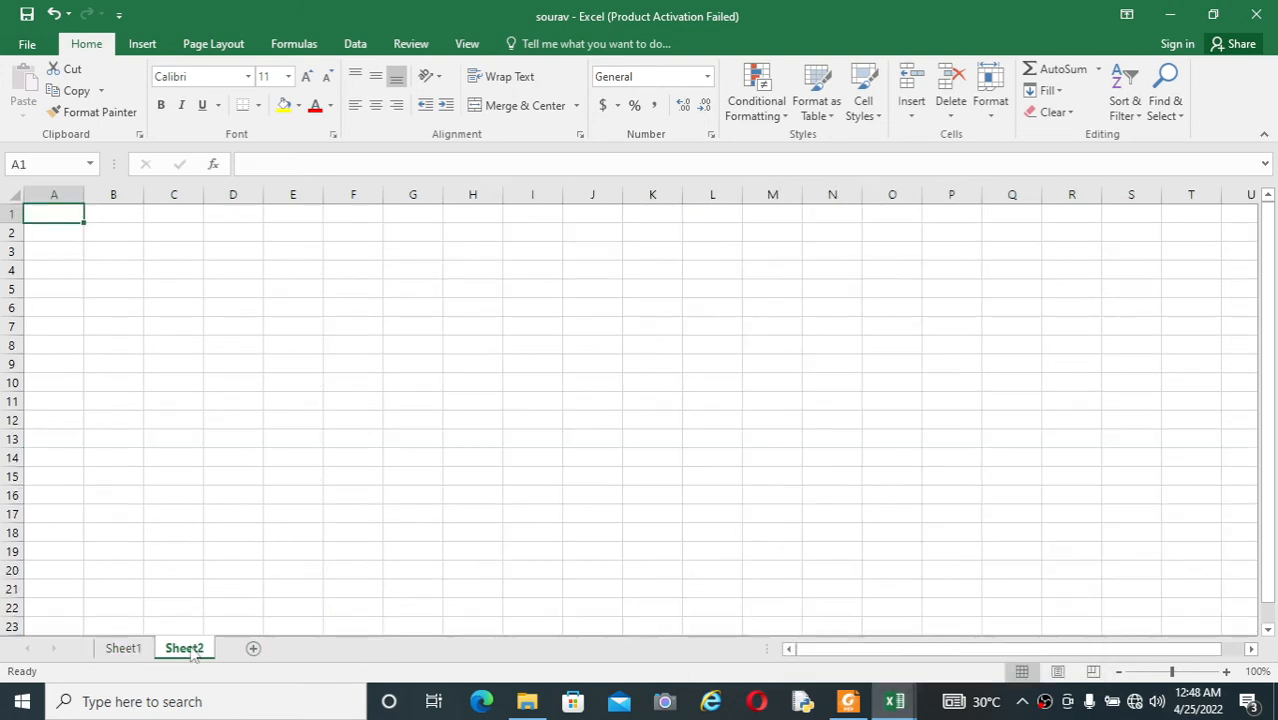
left_click(140, 649)
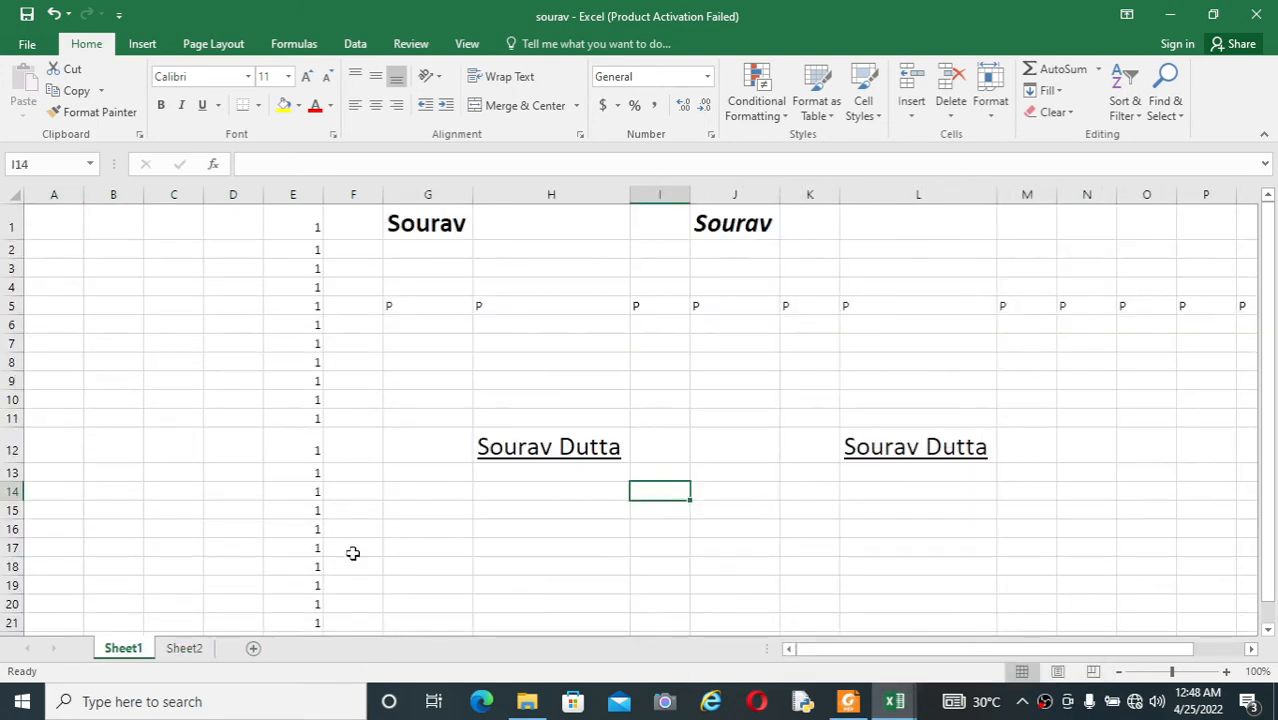
left_click(253, 649)
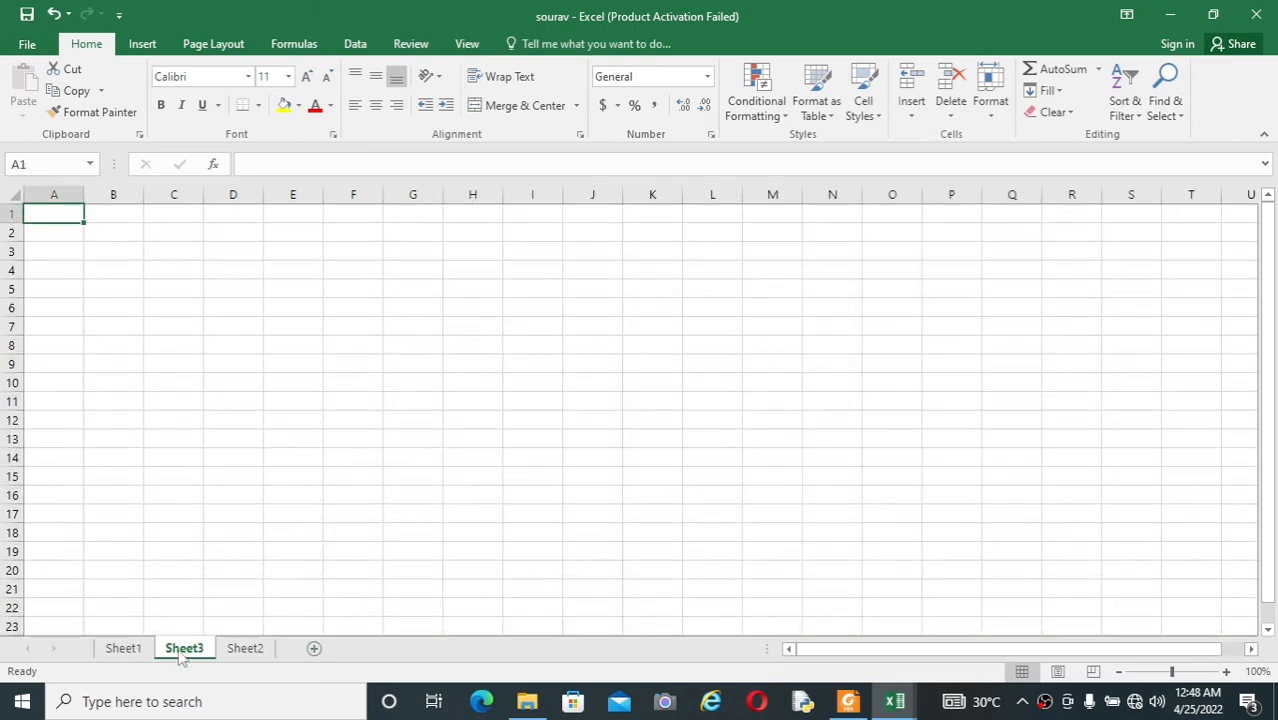
left_click(123, 648)
left_click(642, 477)
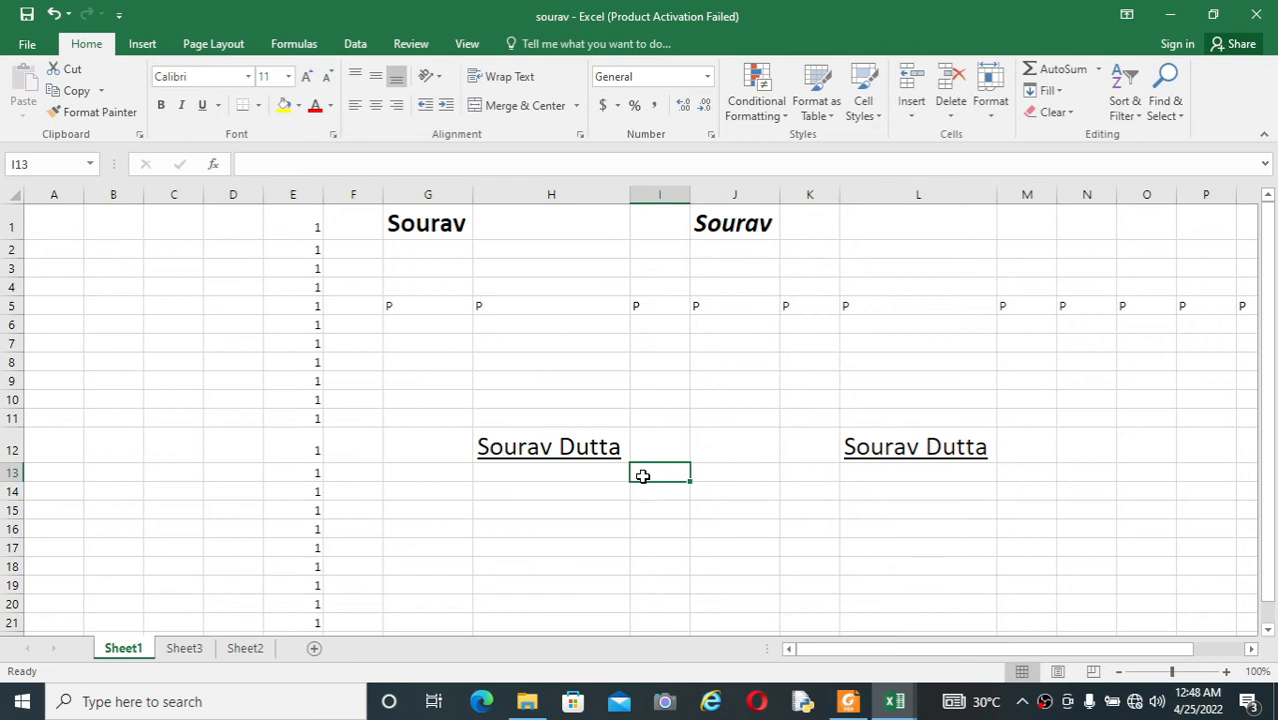
Step: Step through the worksheets from Sheet1 over Sheet3 to Sheet2 and back to Sheet1, twice
key("ctrl+Page_Down")
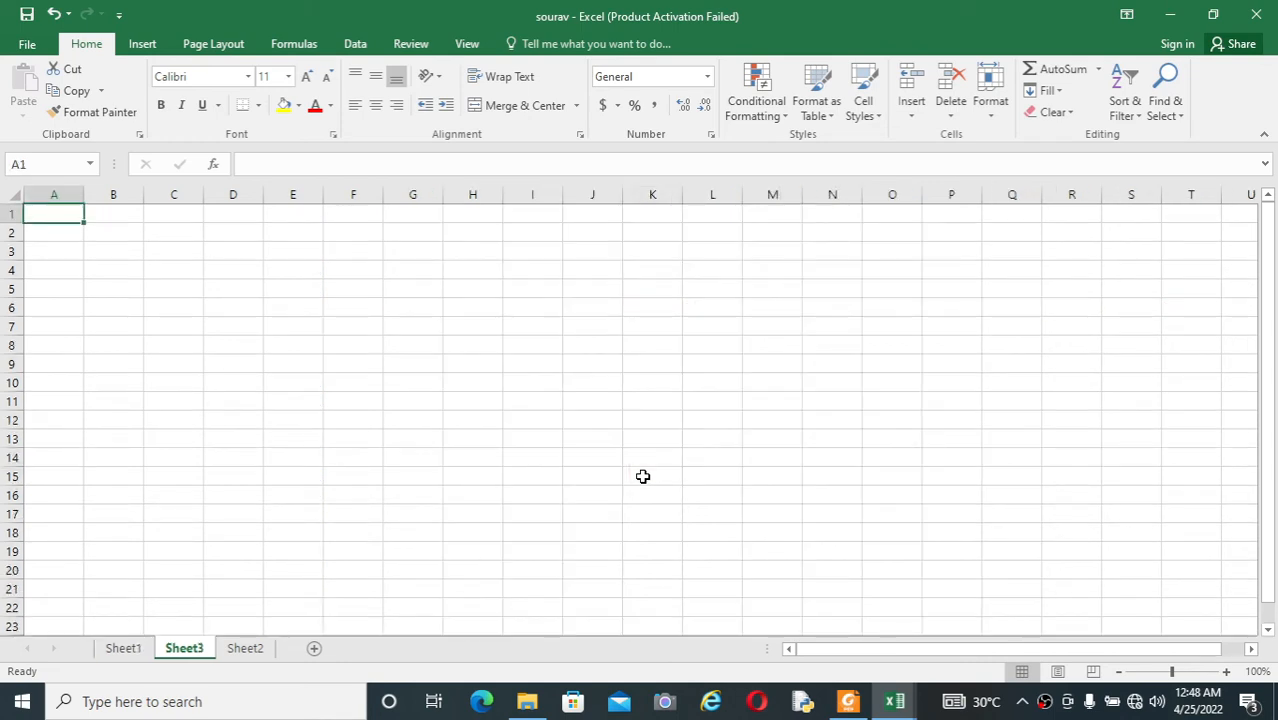
key("ctrl+Page_Down")
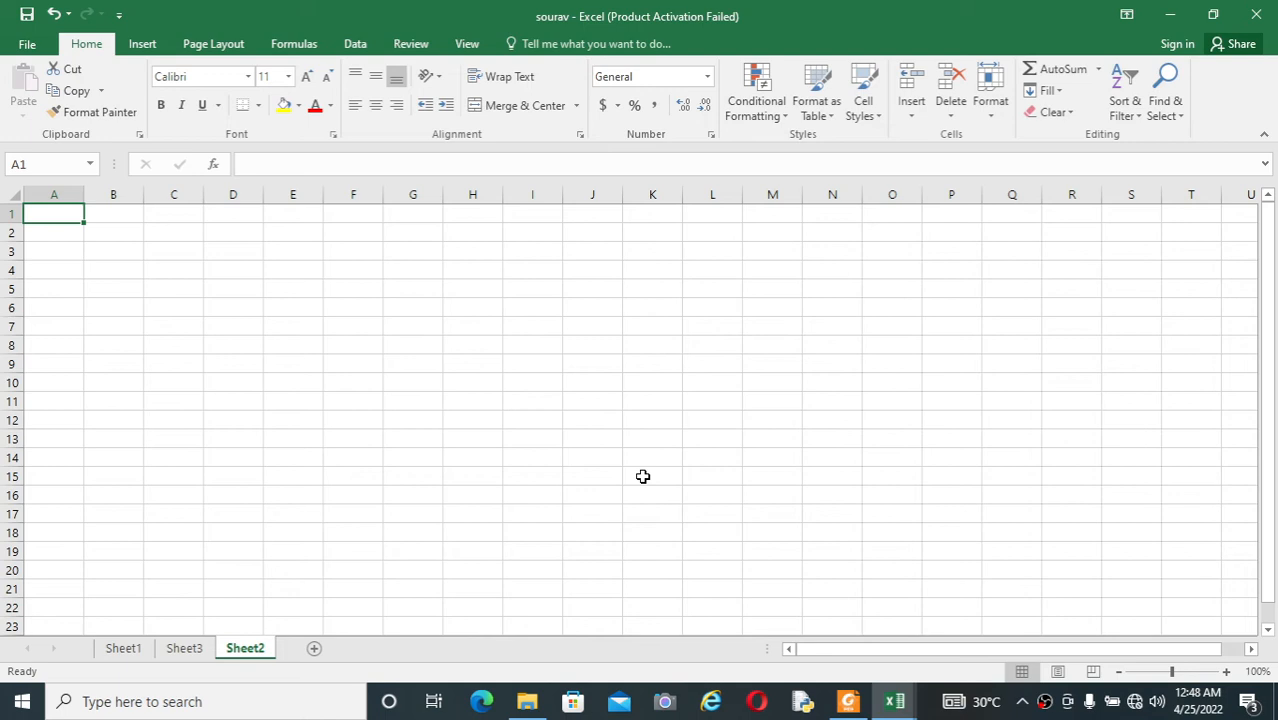
key("ctrl+Page_Up")
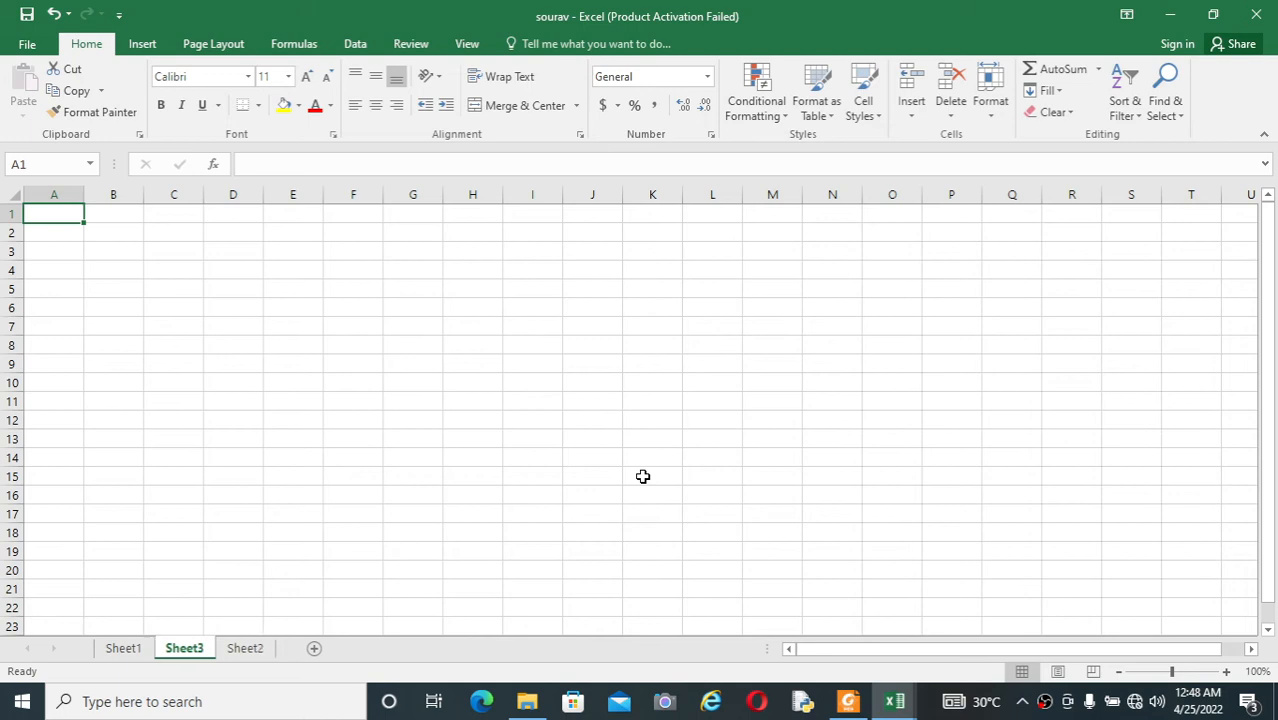
key("ctrl+Page_Up")
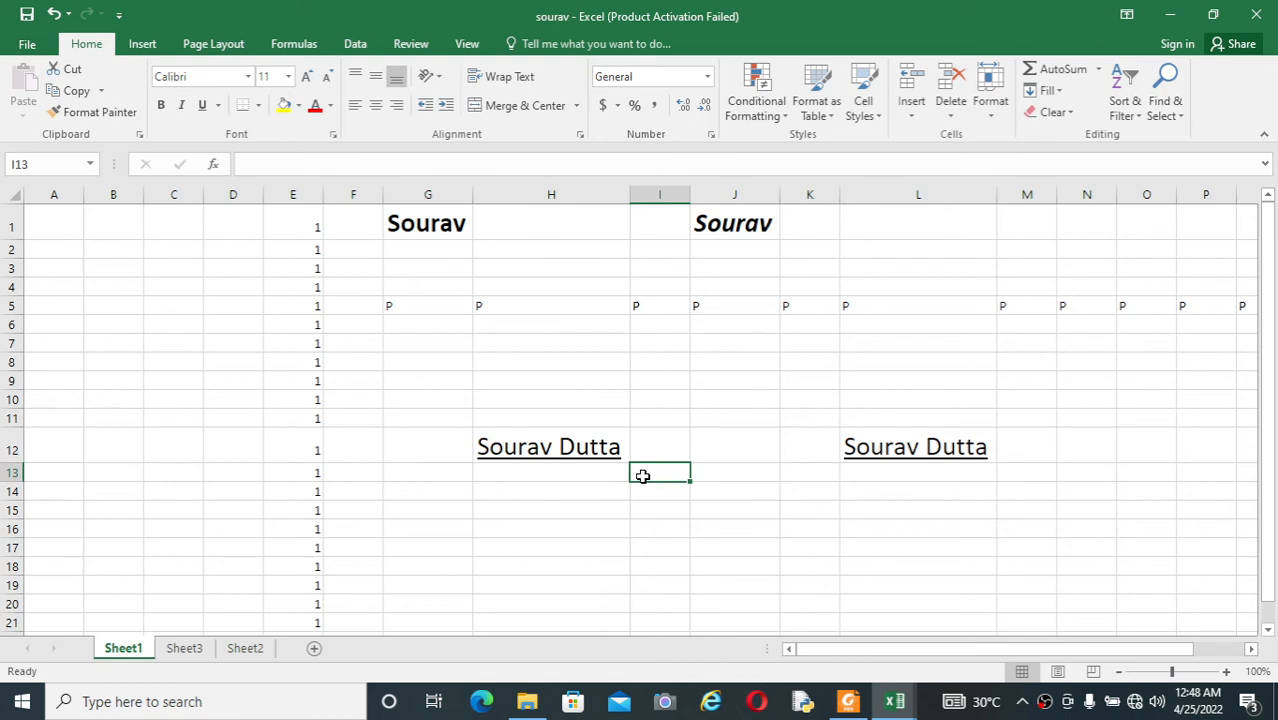
key("ctrl+Page_Down")
key("ctrl+Page_Down")
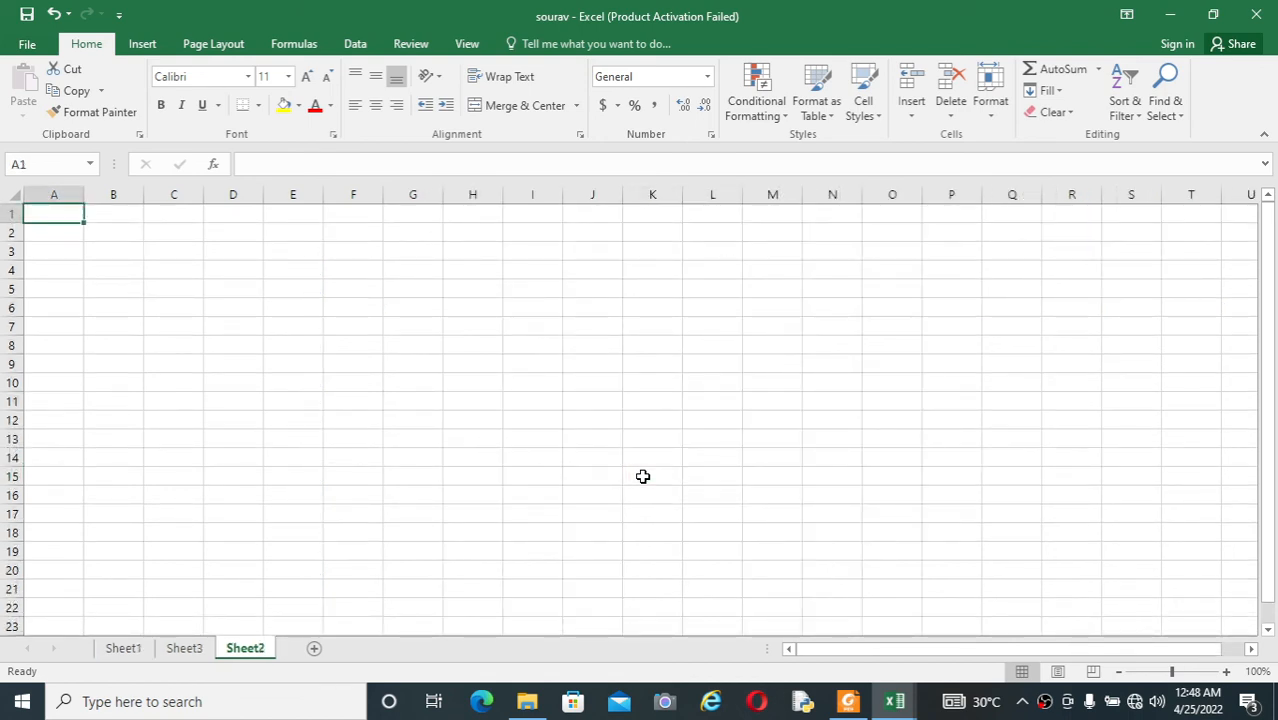
key("ctrl+Page_Up")
key("ctrl+Page_Up")
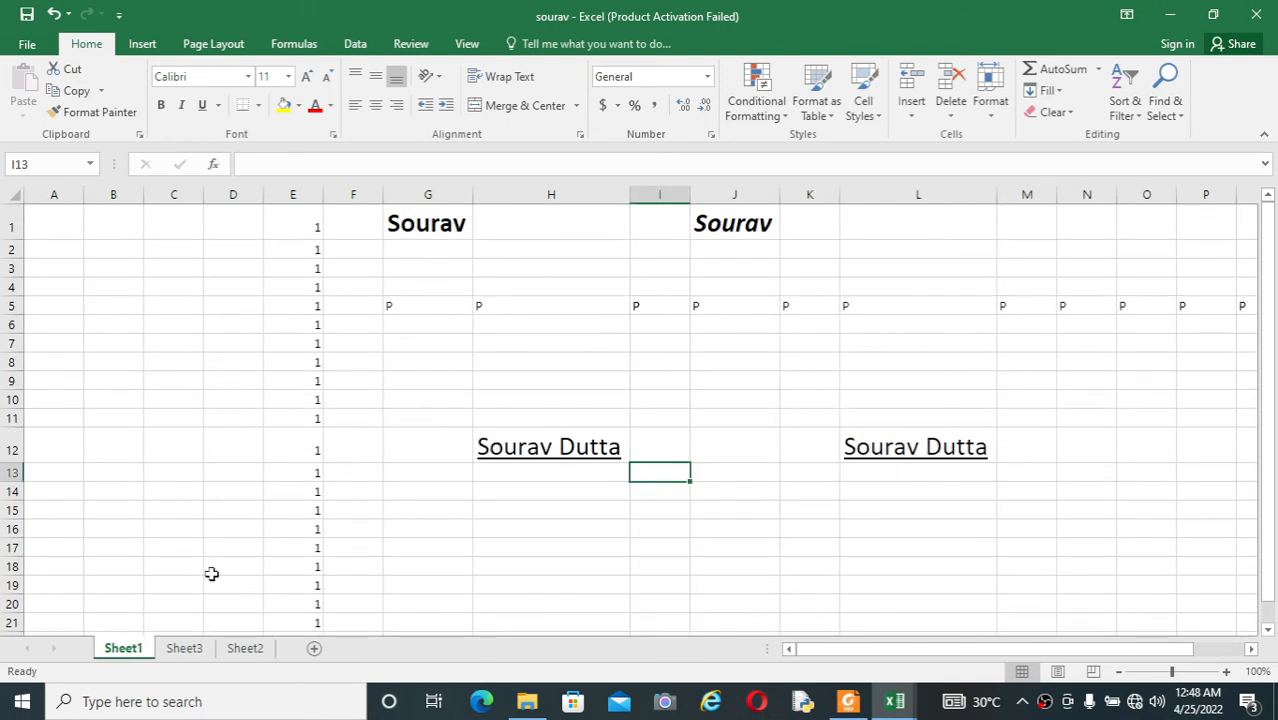
Step: Enter the text Excel in cell G6 of Sheet3
left_click(190, 648)
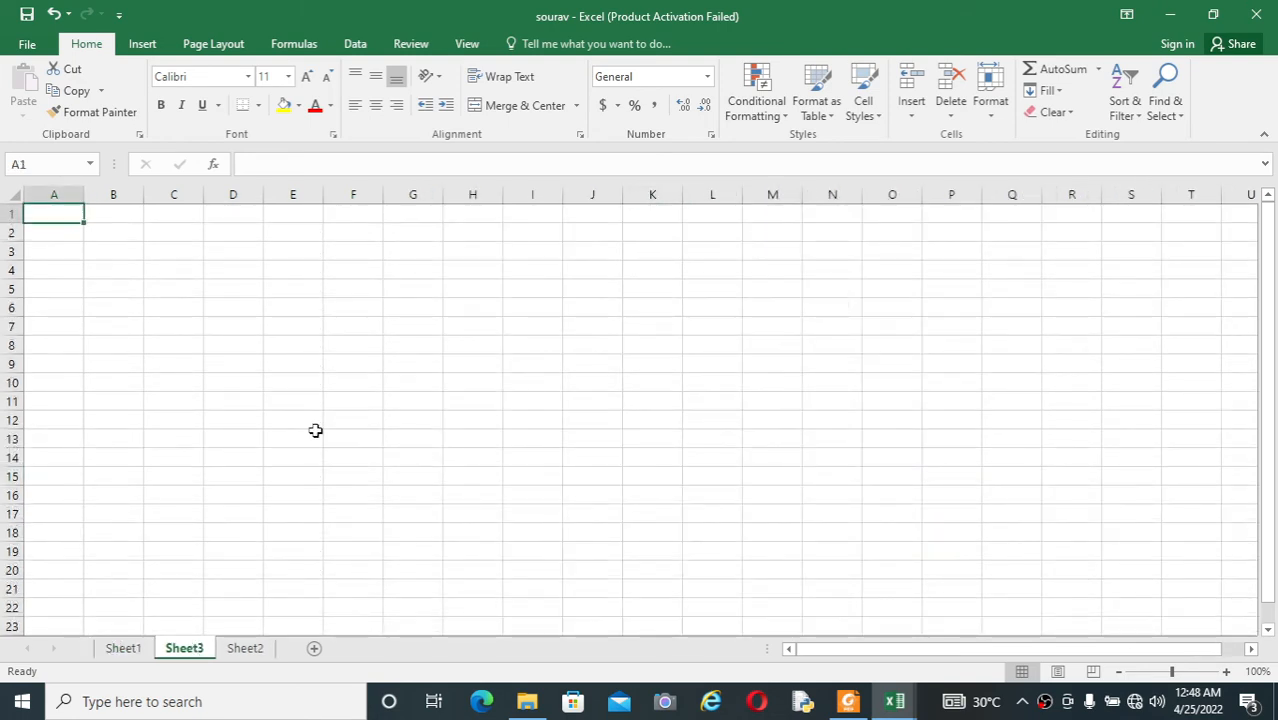
left_click(417, 311)
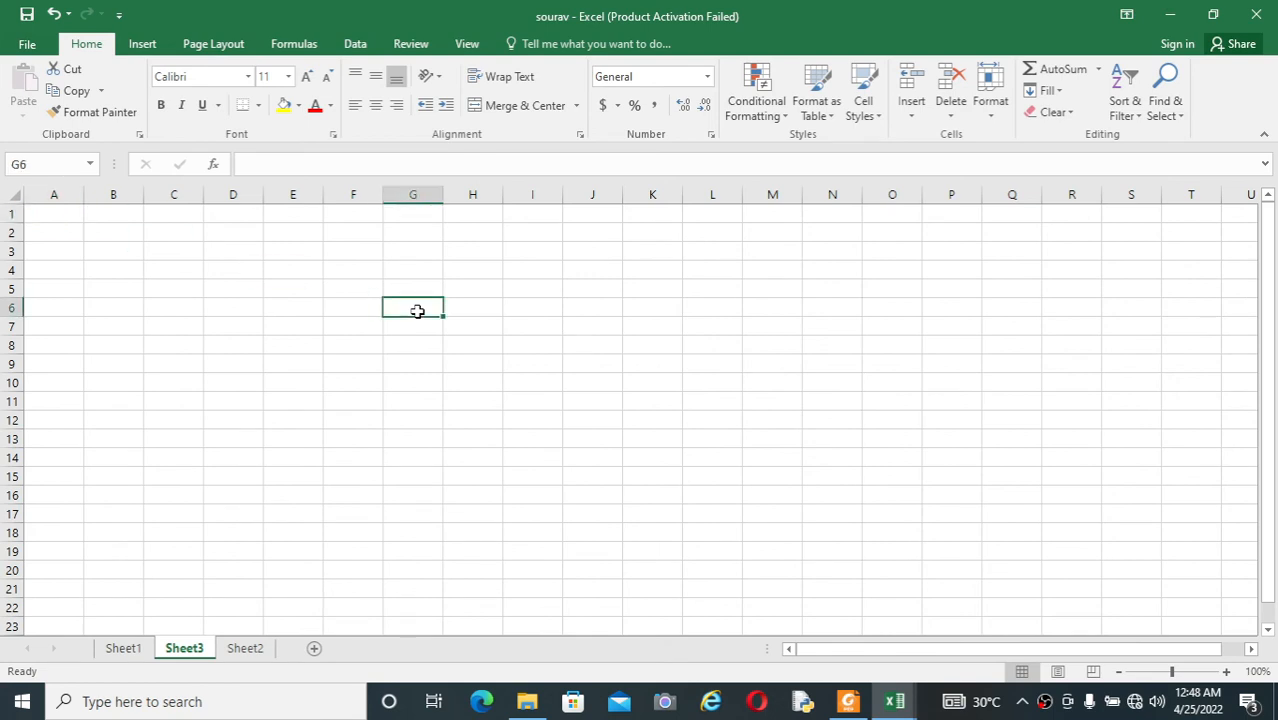
type("P")
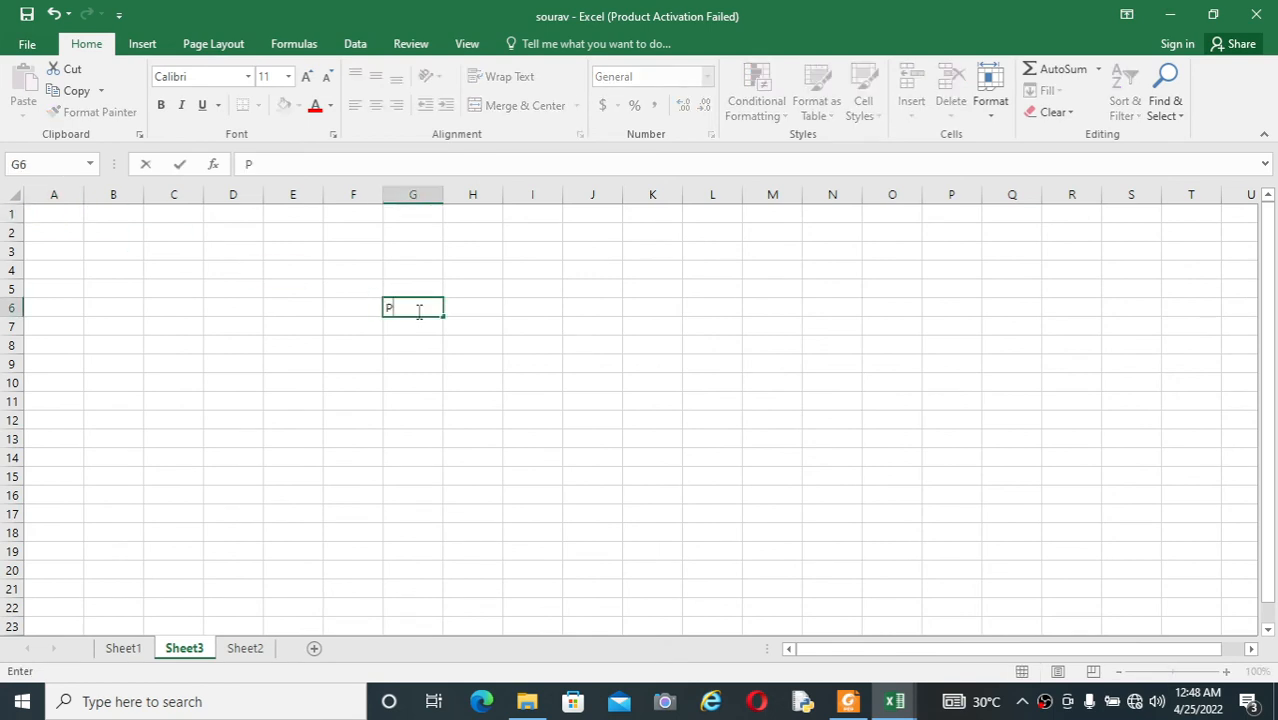
key("BackSpace")
type("Exce;")
key("BackSpace")
type("l")
left_click(414, 377)
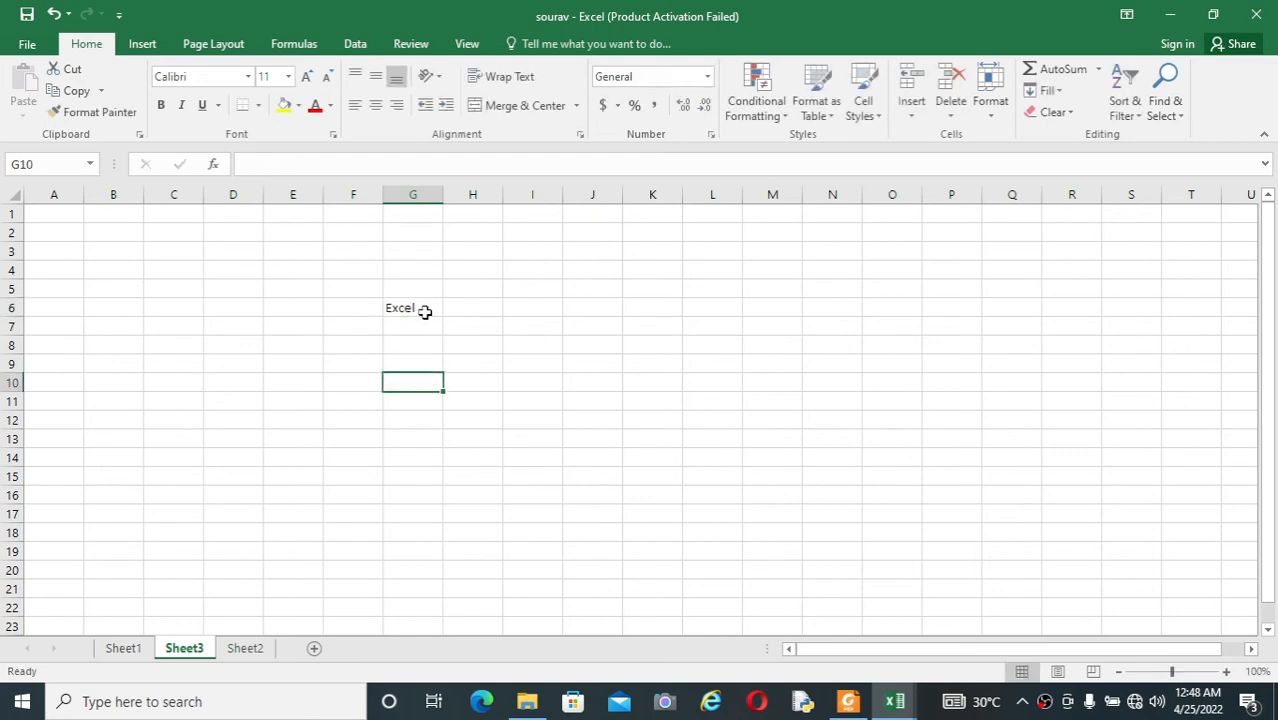
Step: Set the Excel text in G6 to font size 22, and autofit the width of column G
left_click(425, 308)
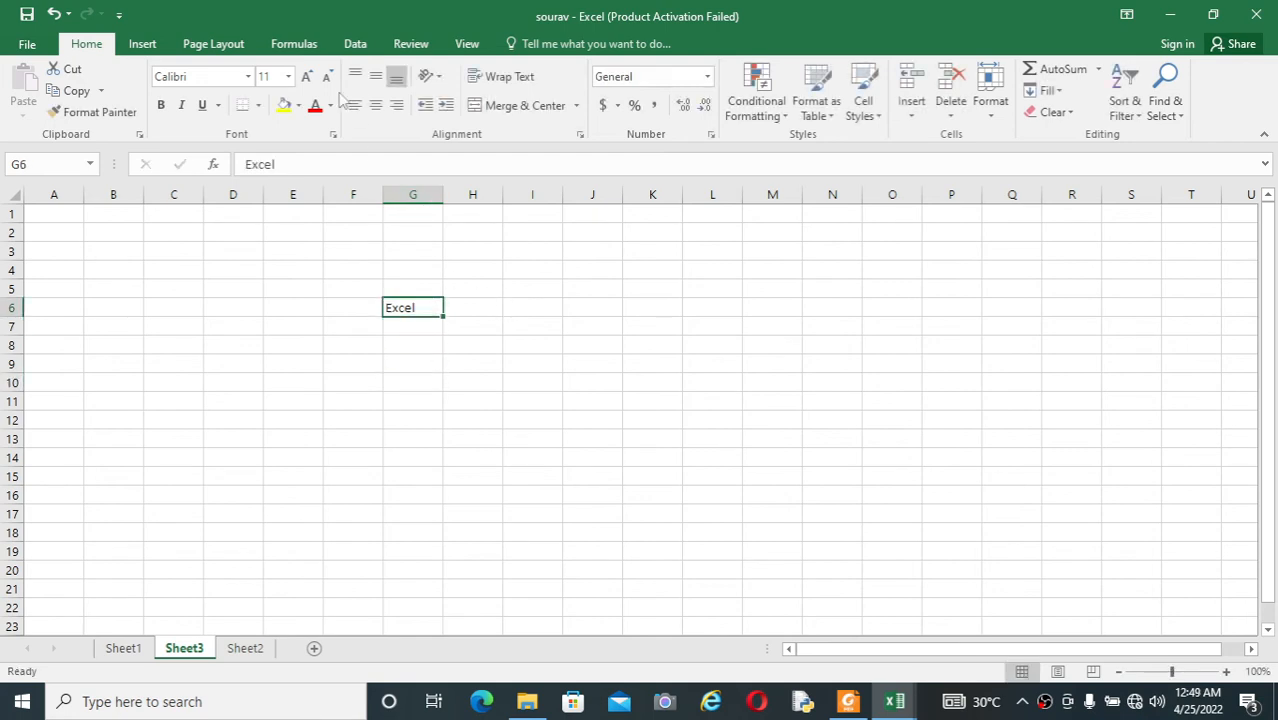
left_click(287, 77)
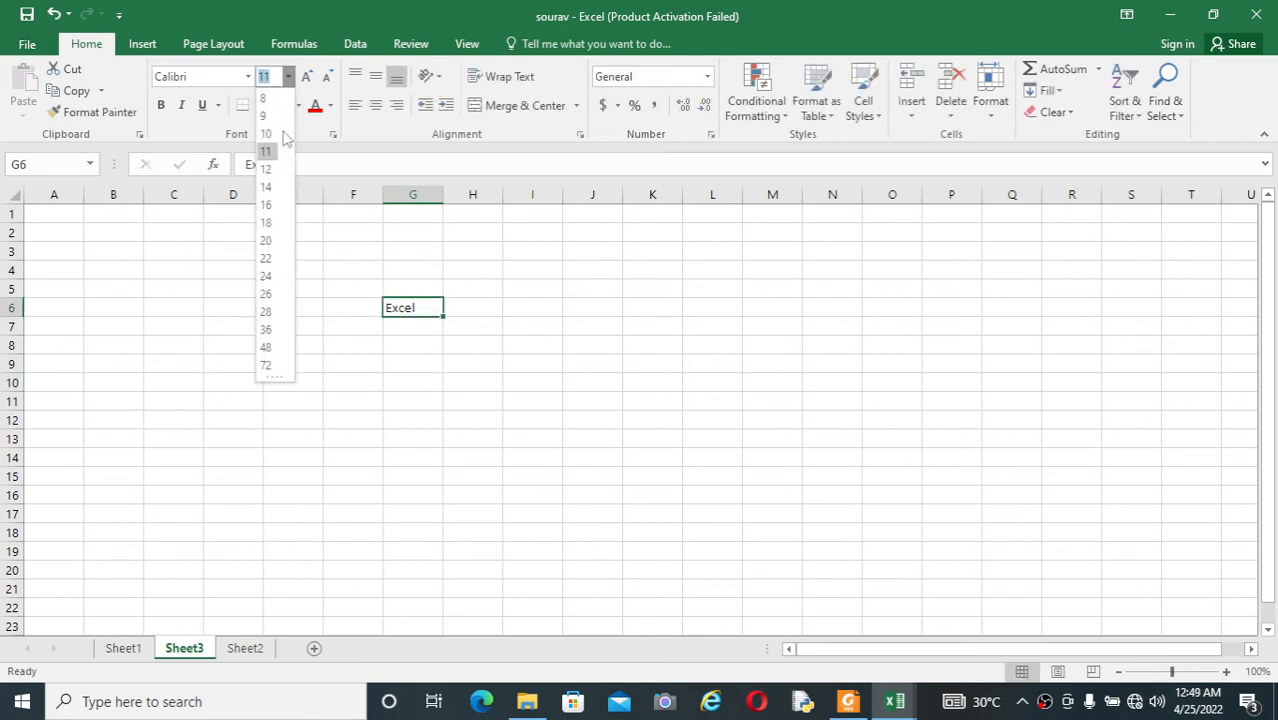
left_click(278, 265)
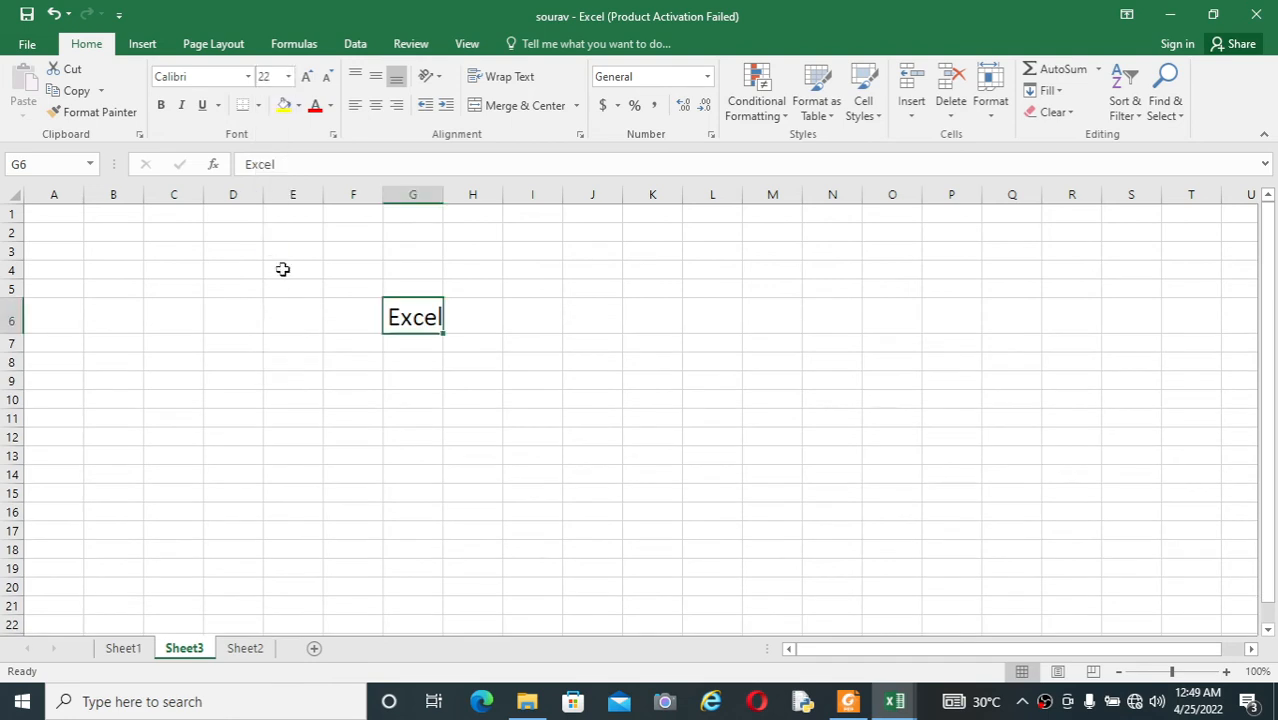
double_click(443, 195)
Step: Enter the text Internet in cell F6 of Sheet2
left_click(271, 648)
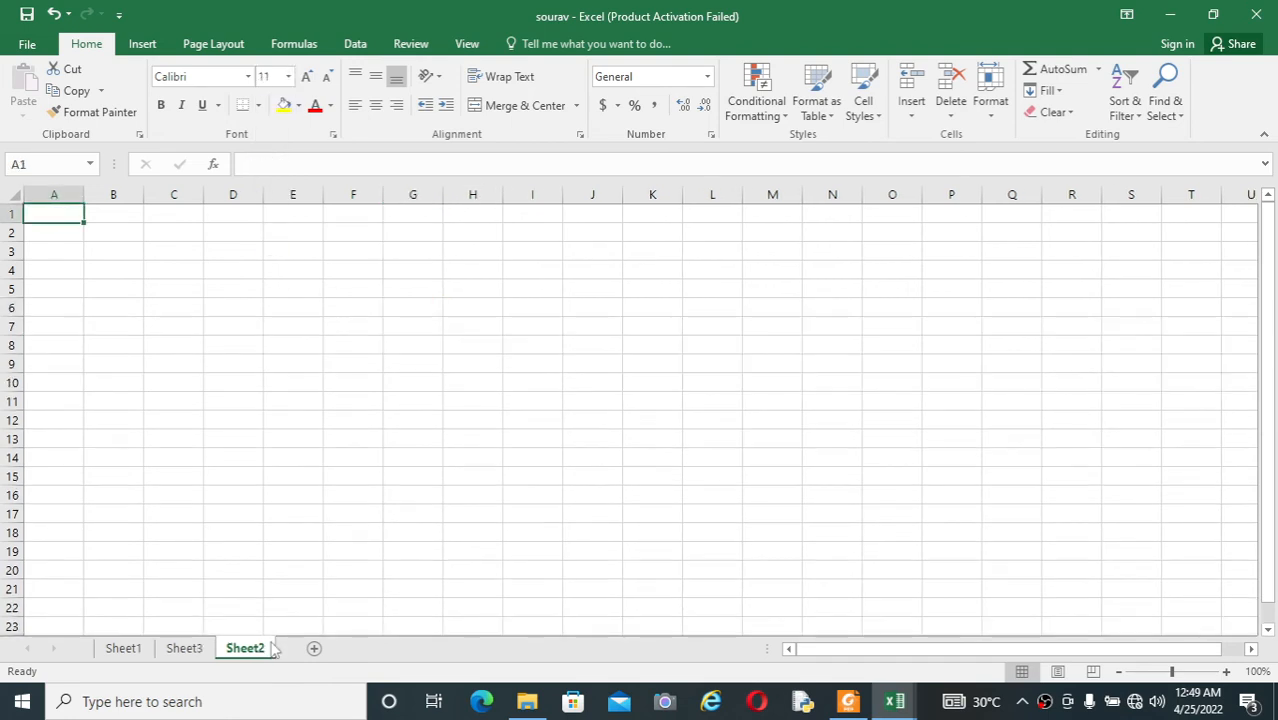
left_click(381, 311)
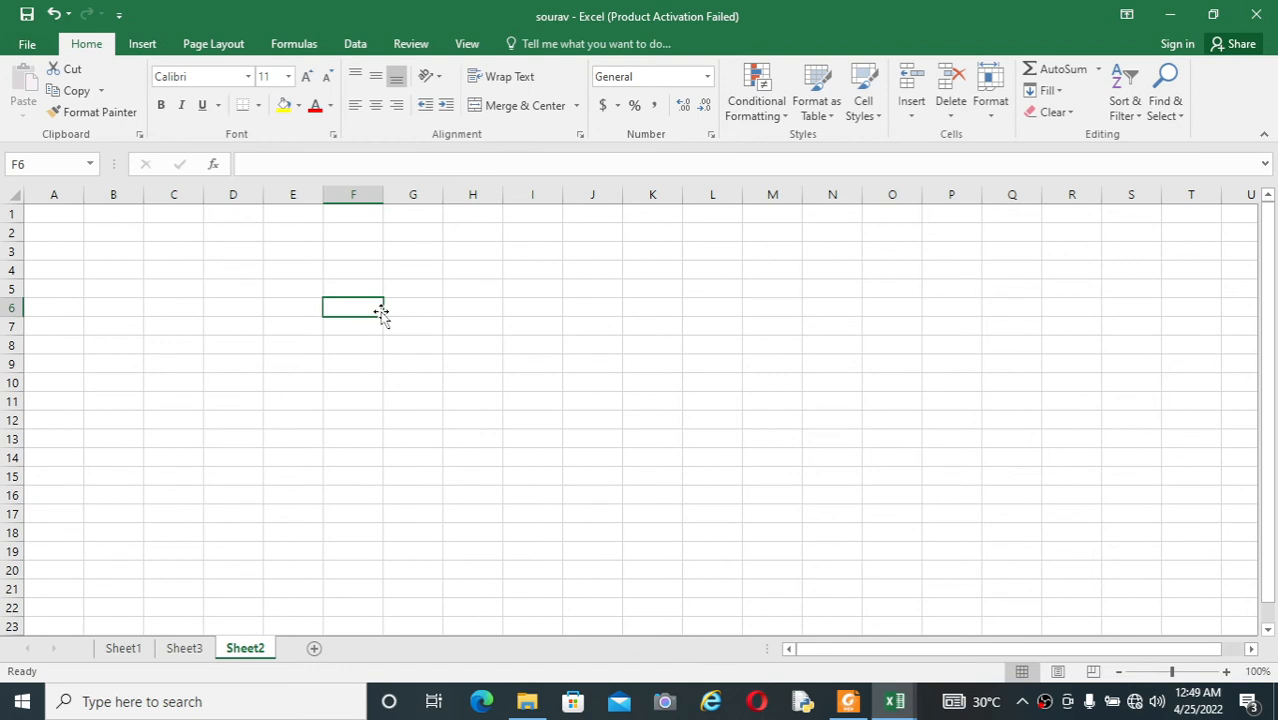
type("Inte")
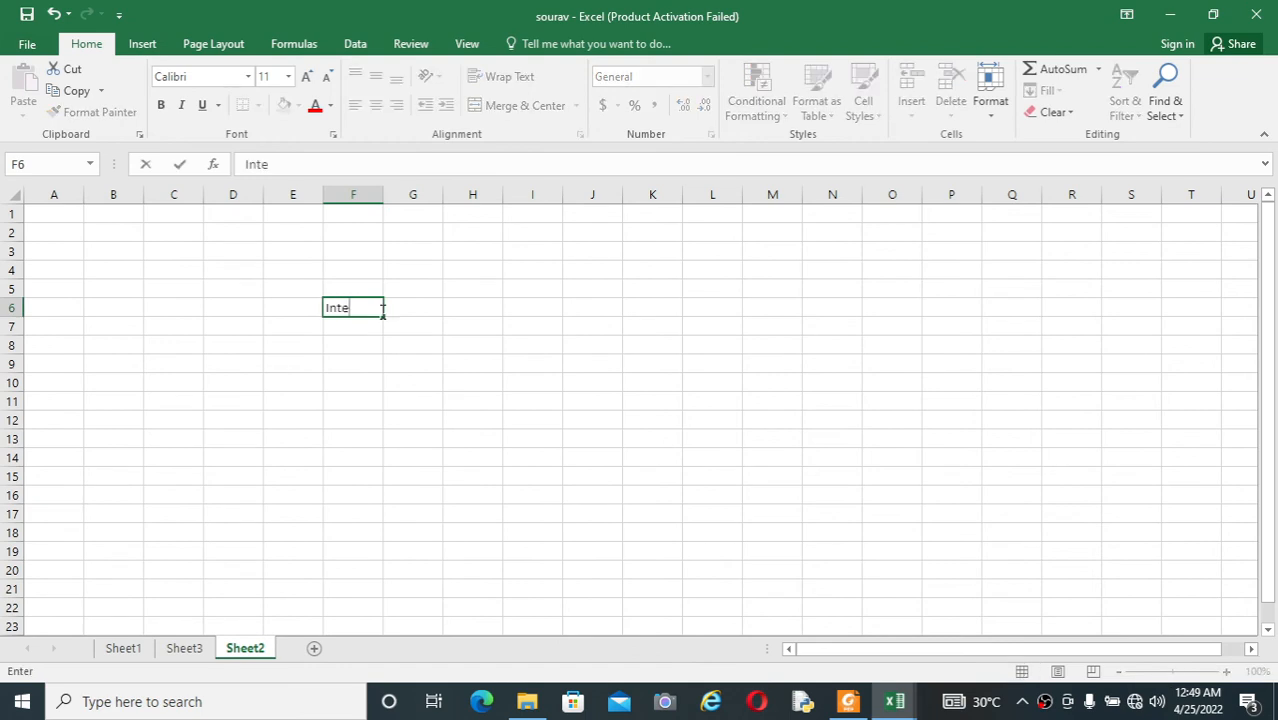
type("rnet")
left_click(288, 76)
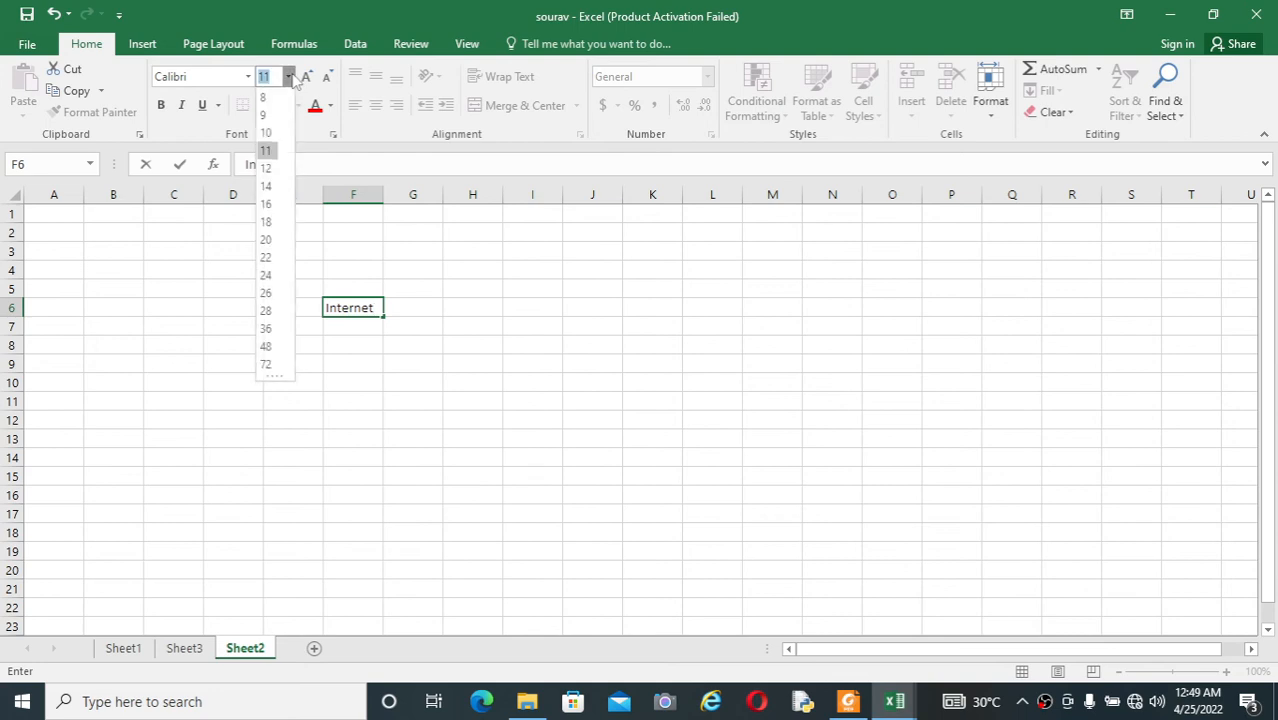
left_click(276, 260)
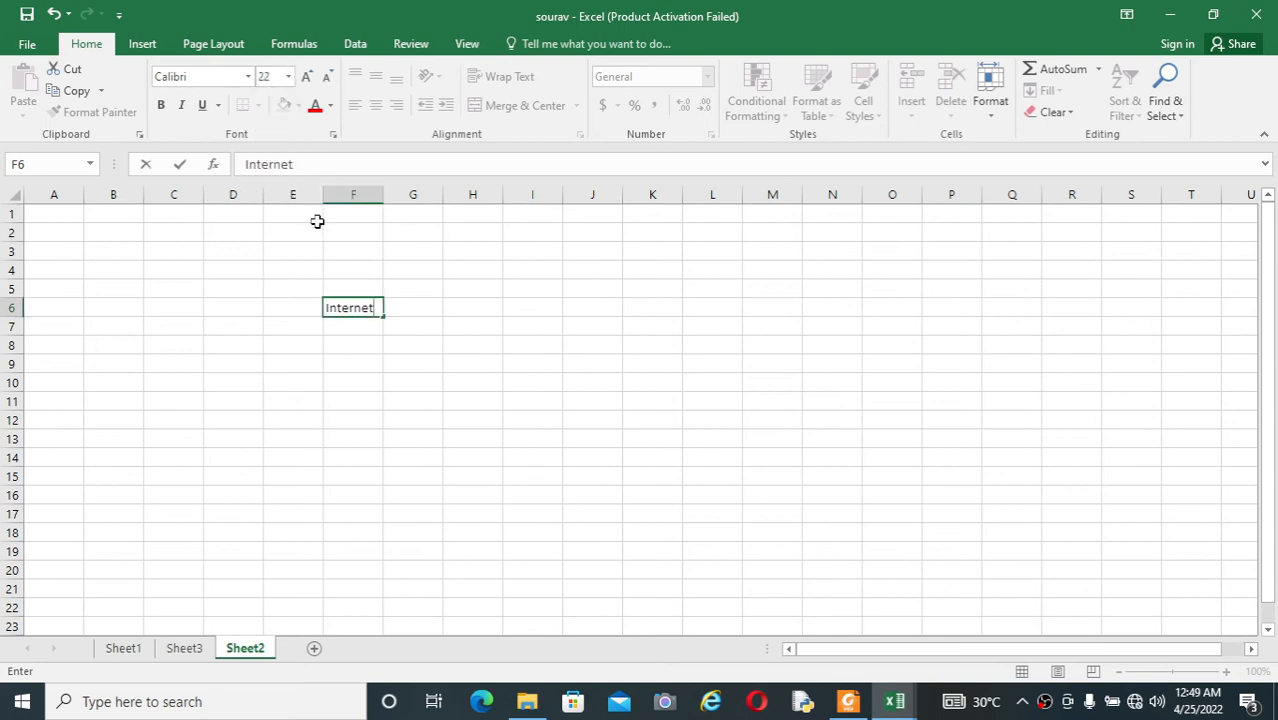
left_click(388, 194)
left_click(359, 250)
Step: Set the Internet text in F6 to font size 24, and autofit the width of column F
left_click(354, 307)
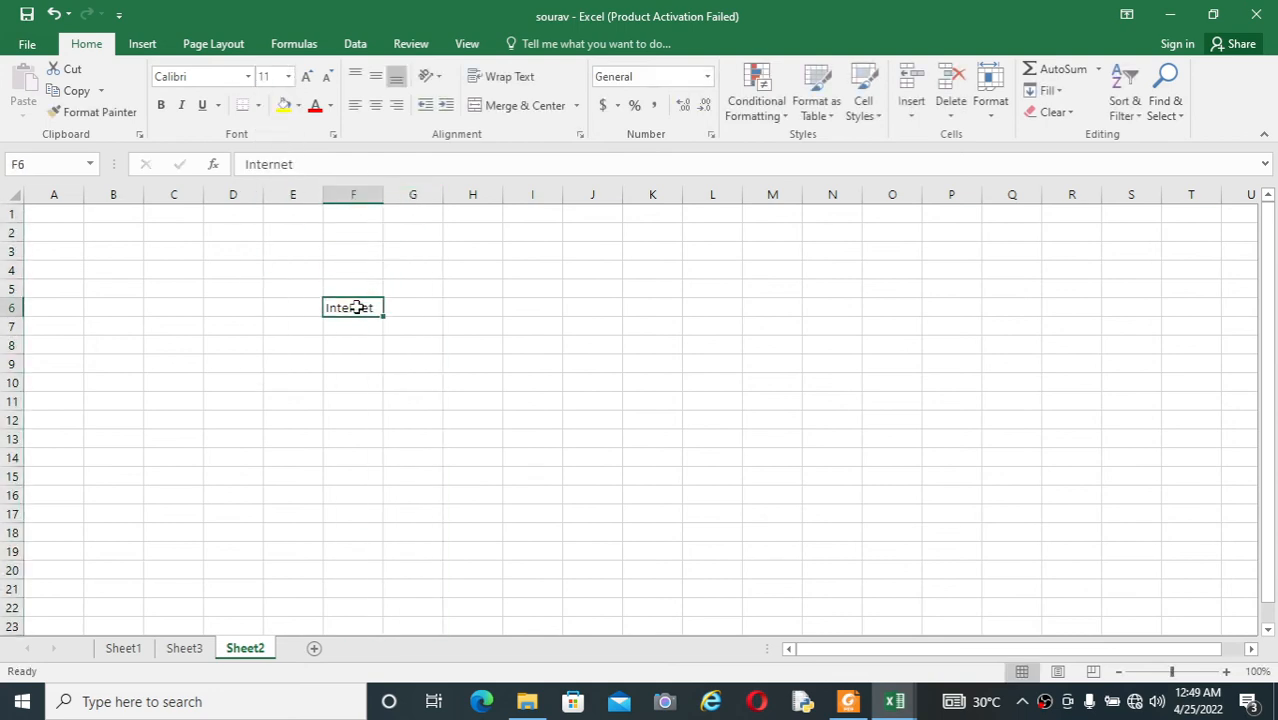
left_click(288, 76)
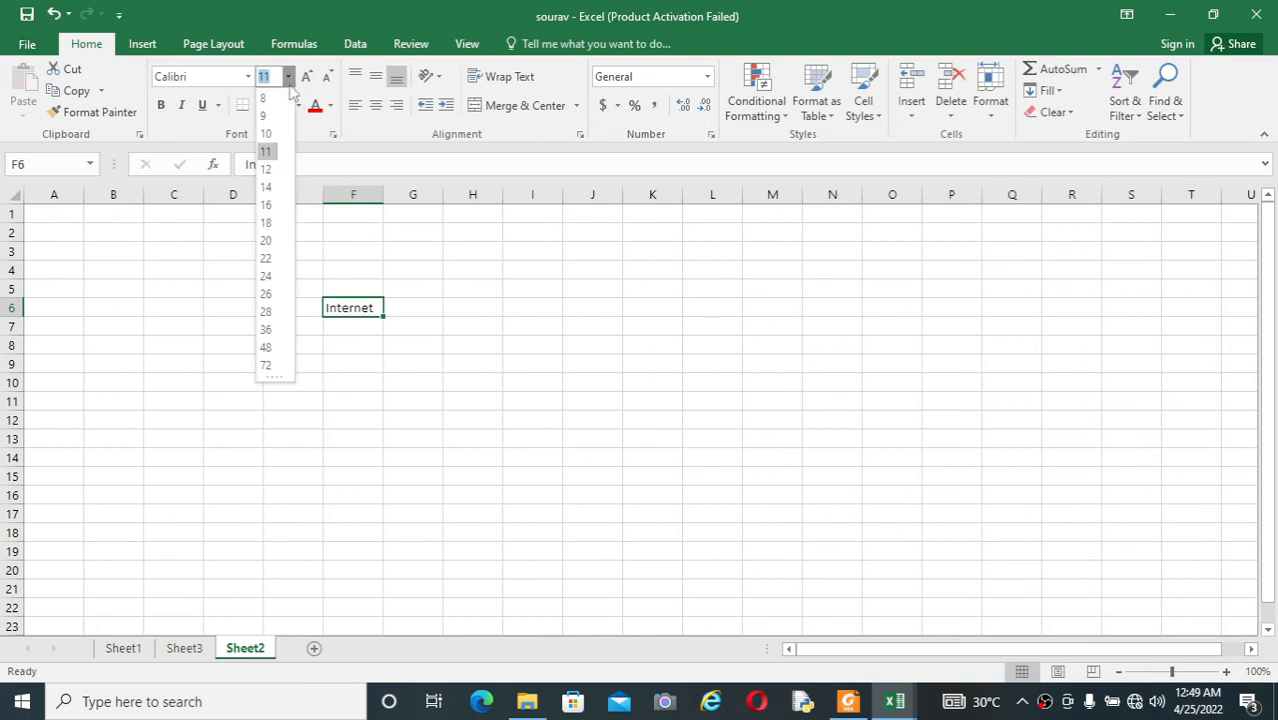
left_click(268, 276)
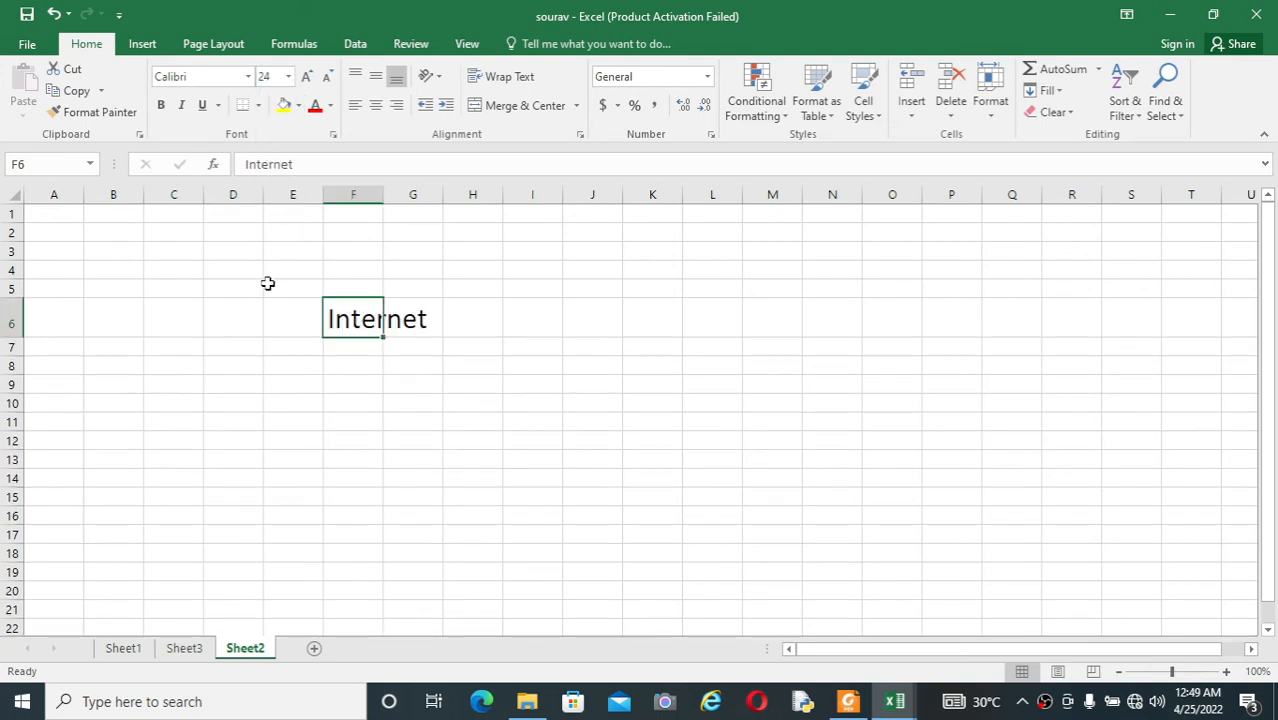
double_click(384, 200)
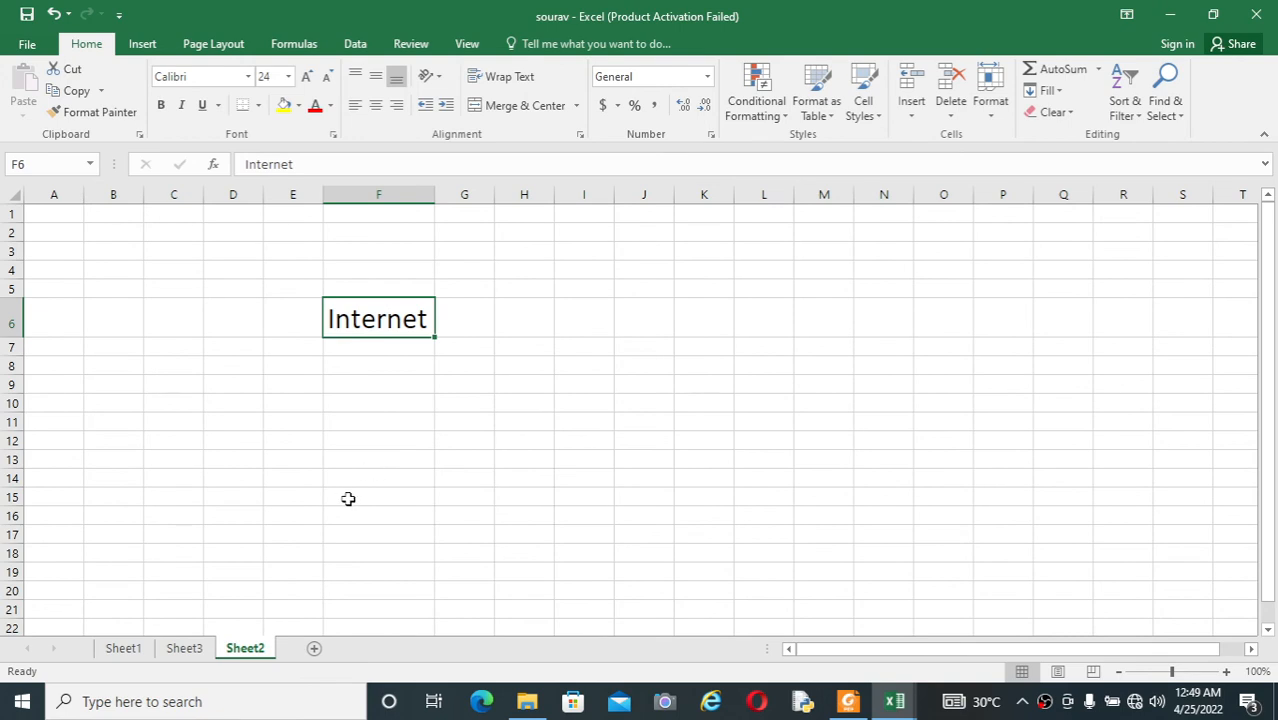
left_click(479, 471)
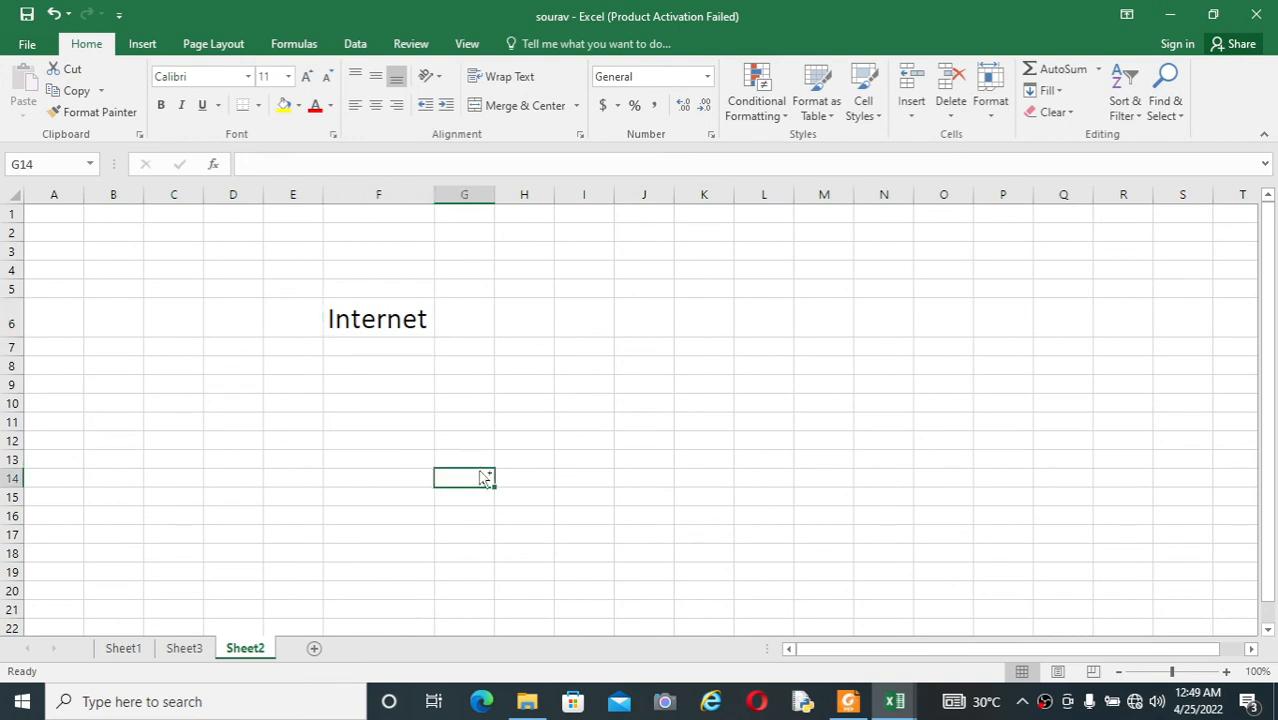
Step: Switch from Sheet2 over Sheet3 to Sheet1, forward to Sheet2 again, and back to Sheet1, selecting H14 on Sheet3 along the way
key("ctrl+Page_Up")
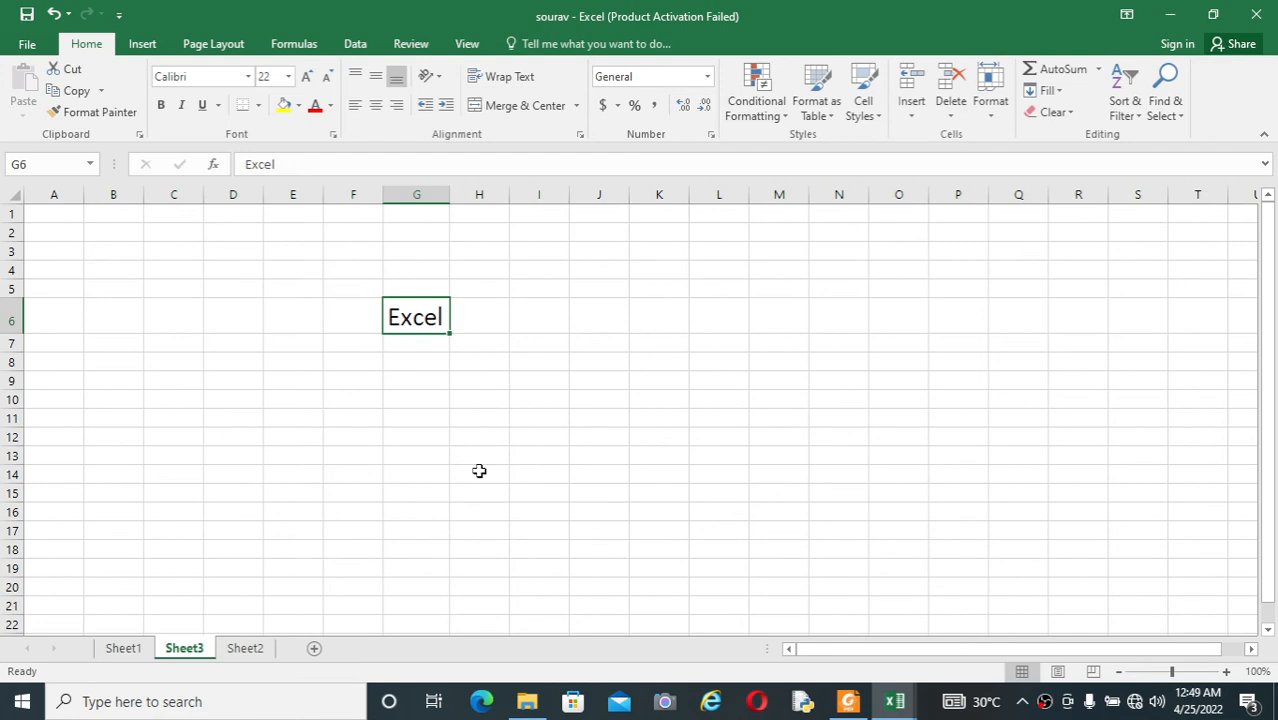
left_click(479, 471)
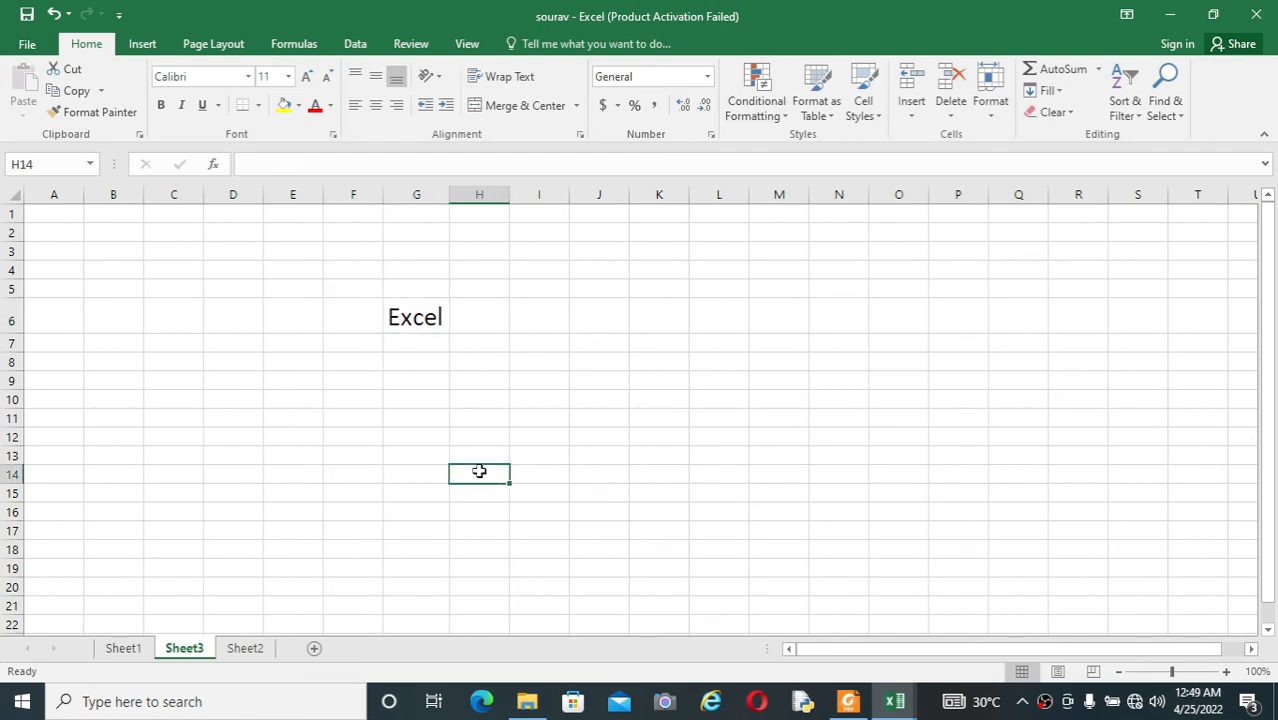
key("ctrl+Page_Up")
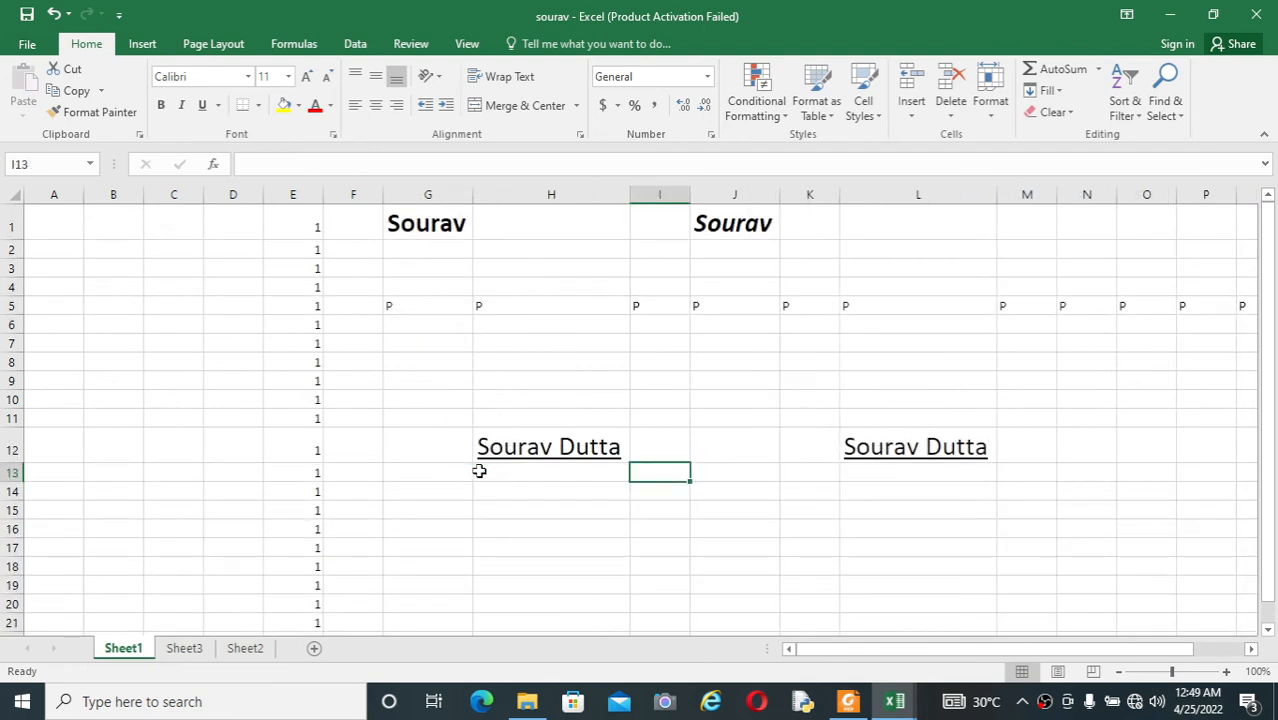
key("ctrl+Page_Down")
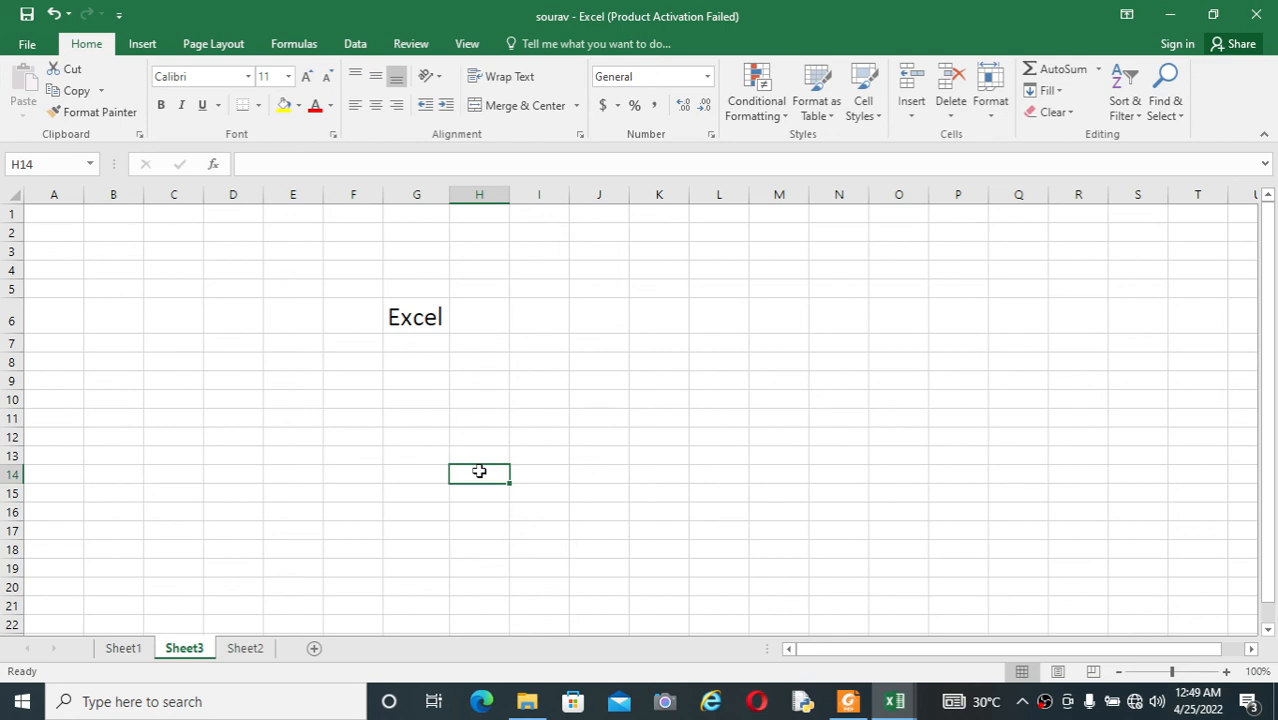
key("ctrl+Page_Down")
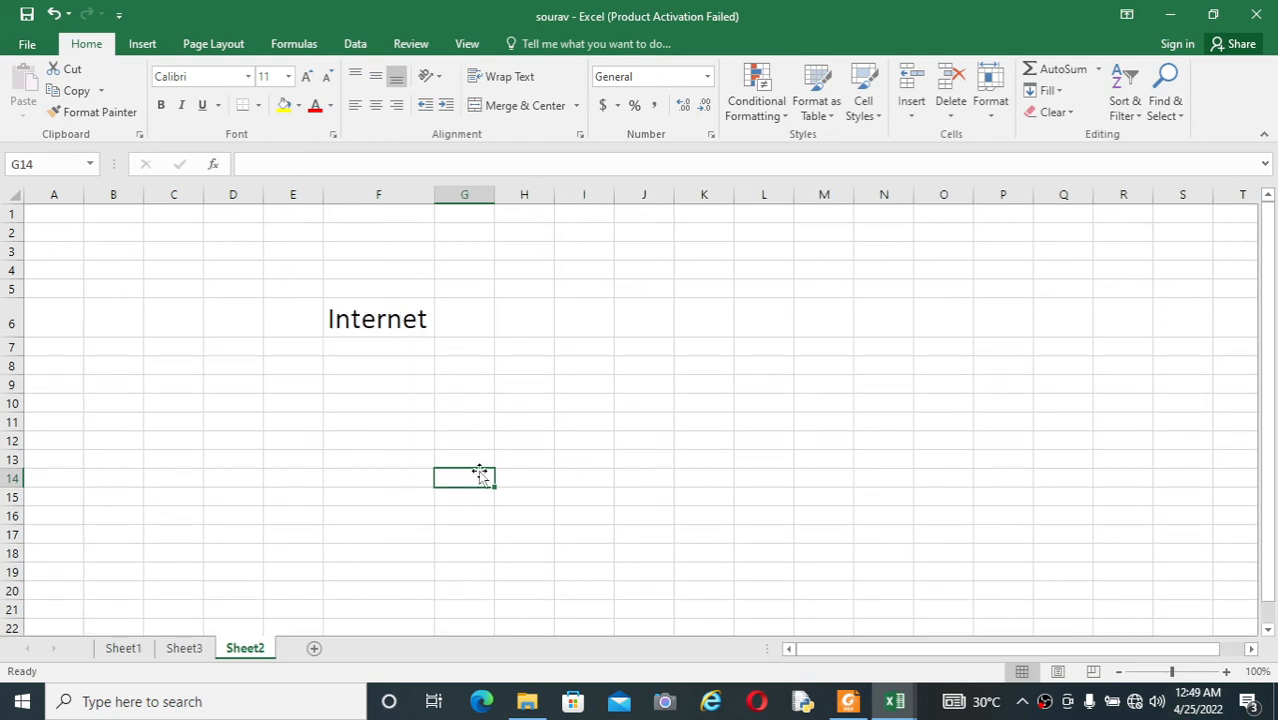
key("ctrl+Page_Up")
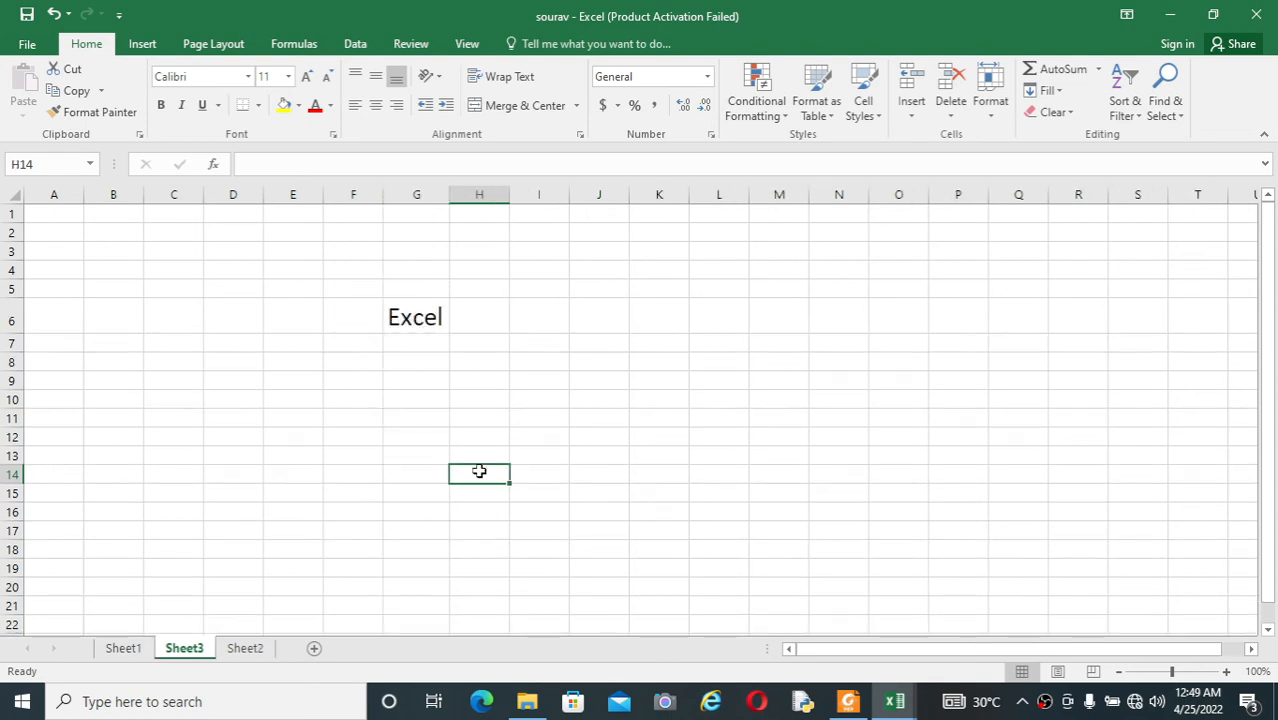
key("ctrl+Page_Up")
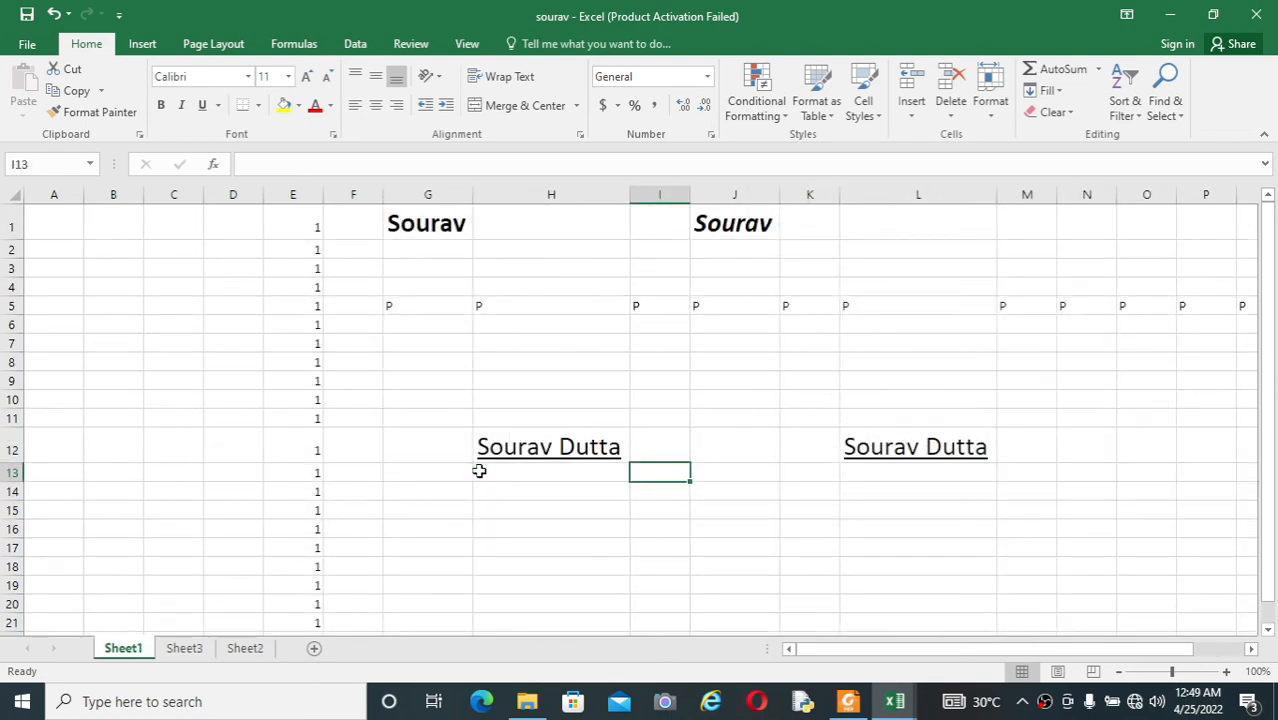
Step: Bring up and close the blank Book1 workbook, and switch to the shortcut list PDF in Foxit Reader
key("ctrl+n")
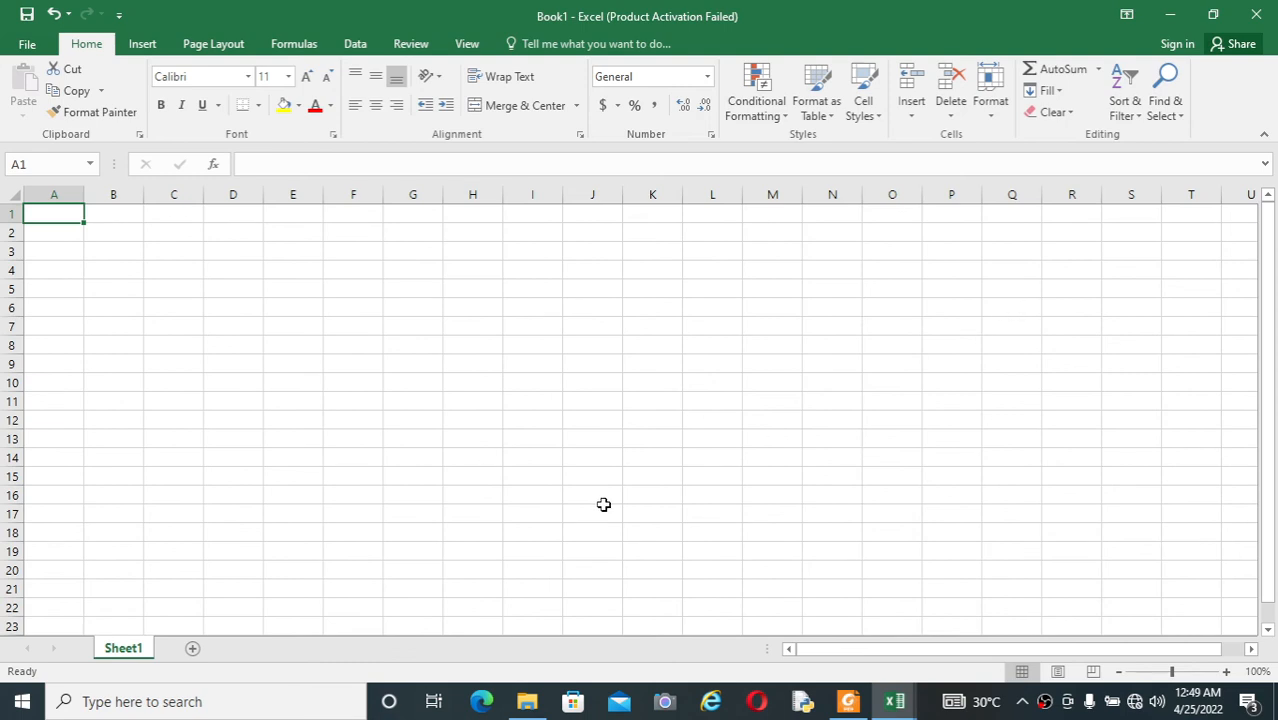
left_click(1260, 26)
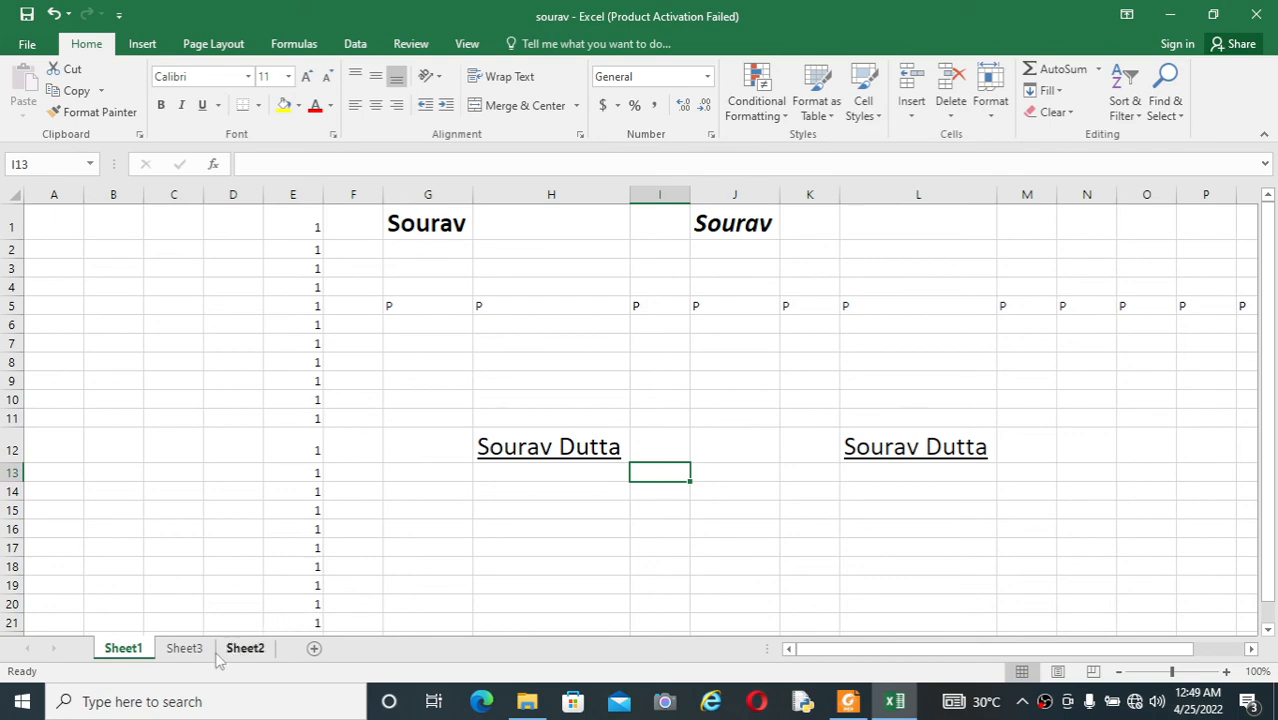
left_click(805, 704)
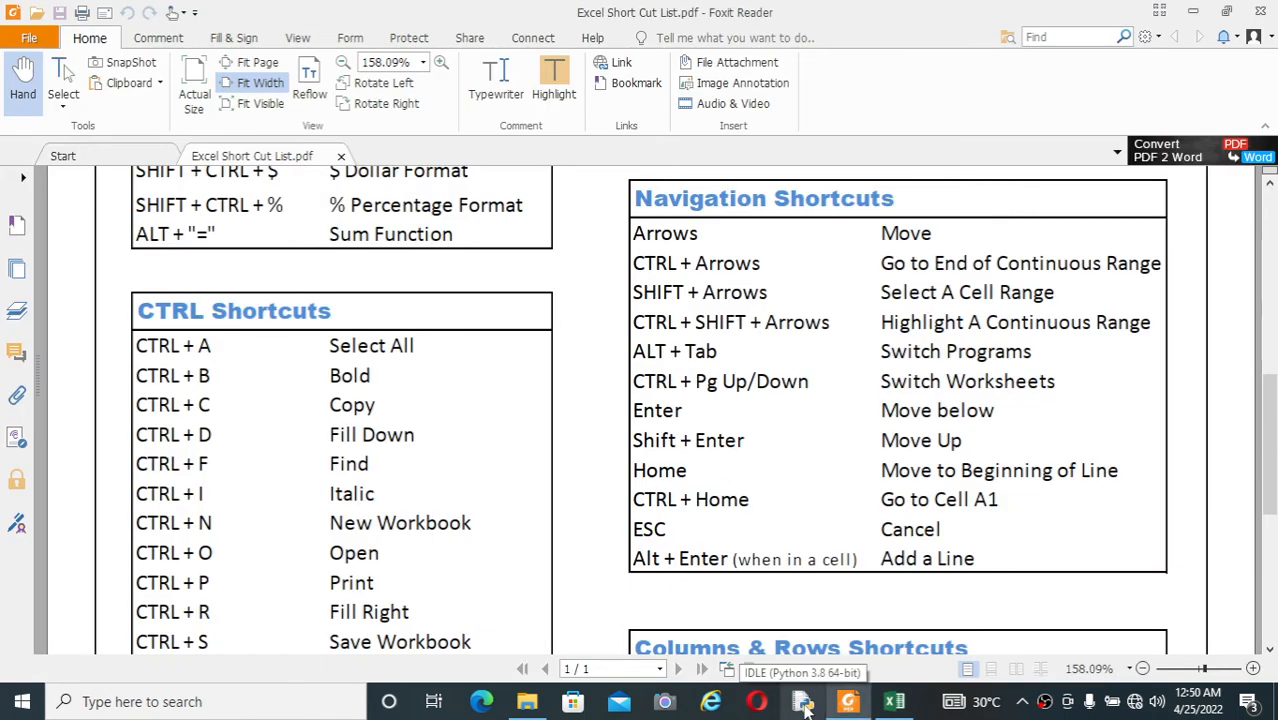
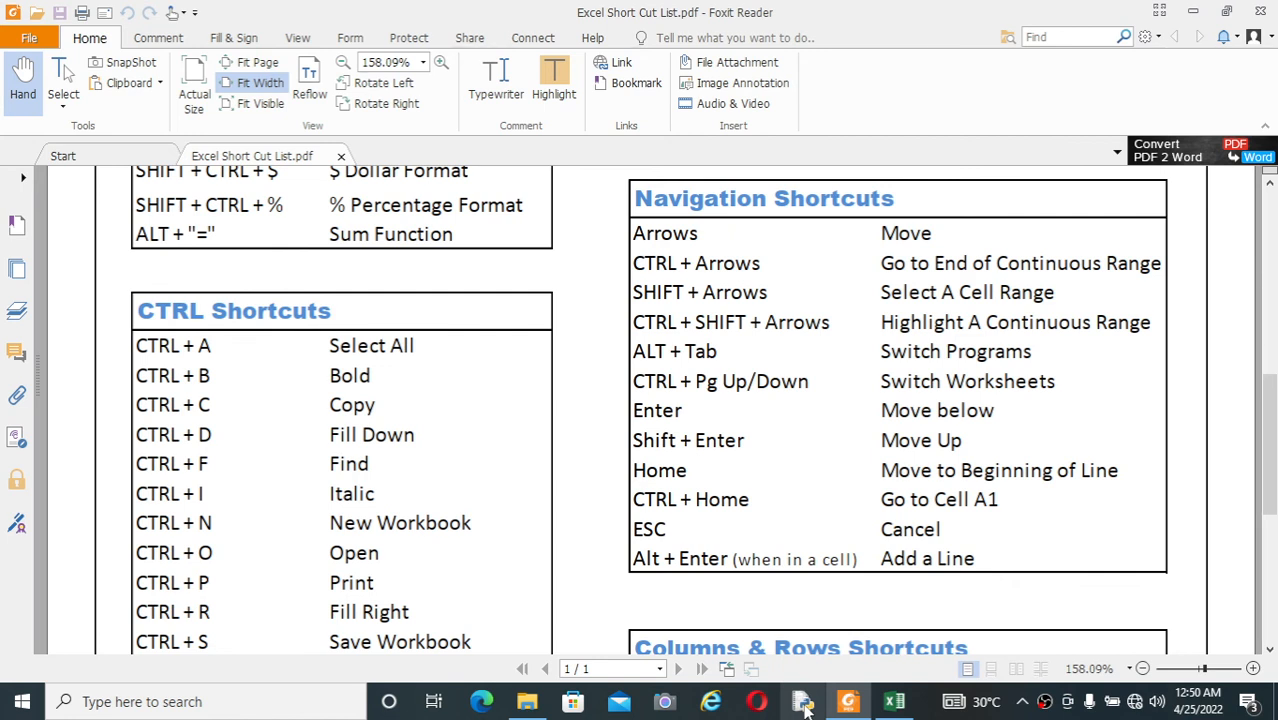
Step: Switch to the Excel workbook, select H12 on Sheet1 and move down column H cell by cell to H19
left_click(896, 706)
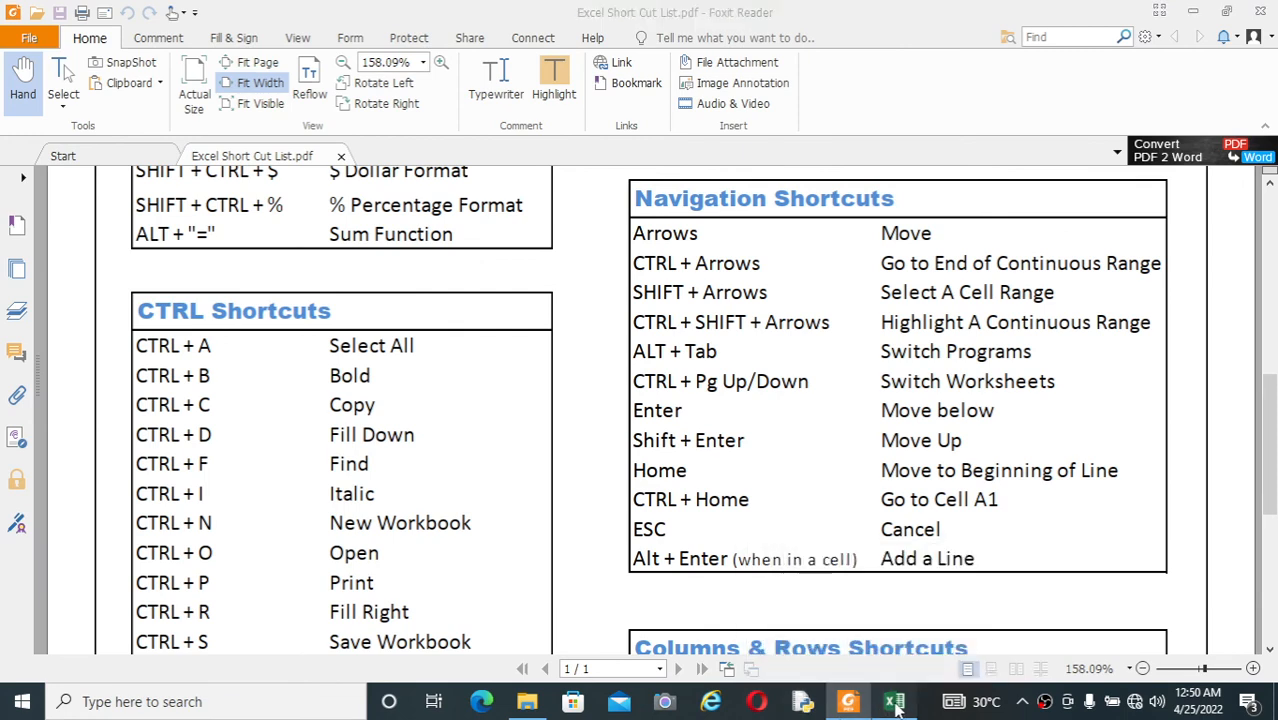
left_click(718, 380)
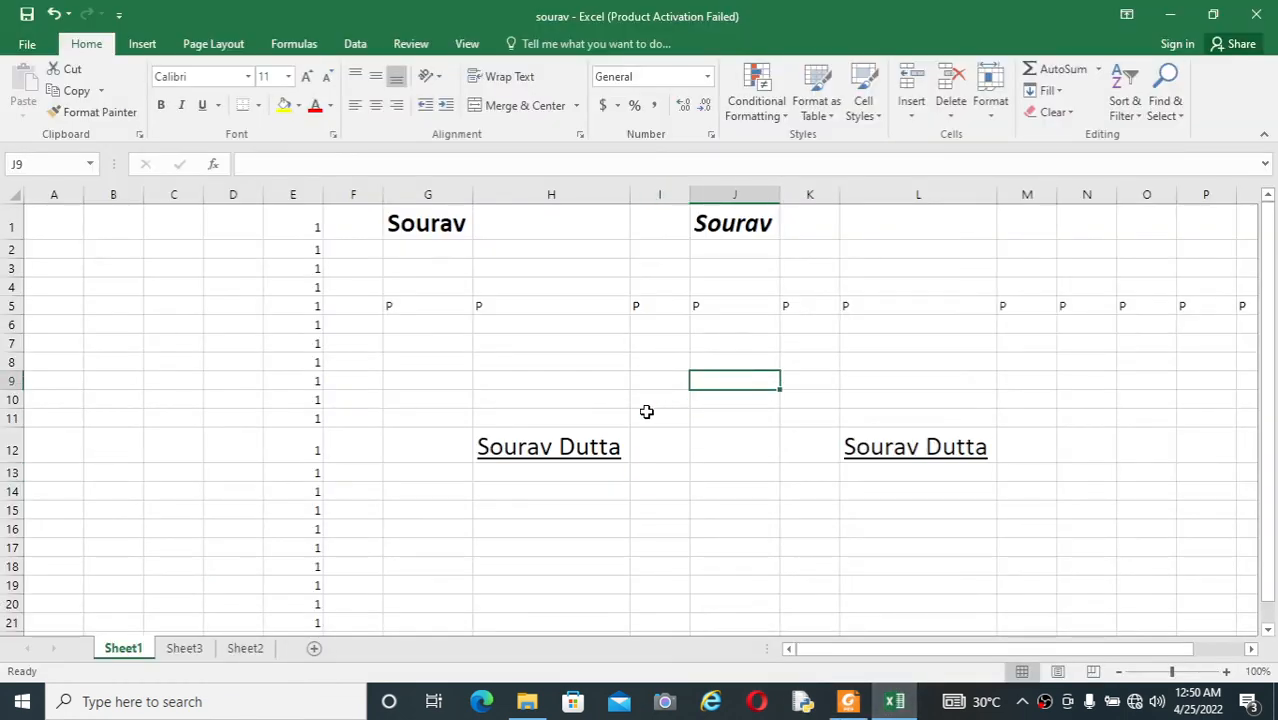
left_click(590, 447)
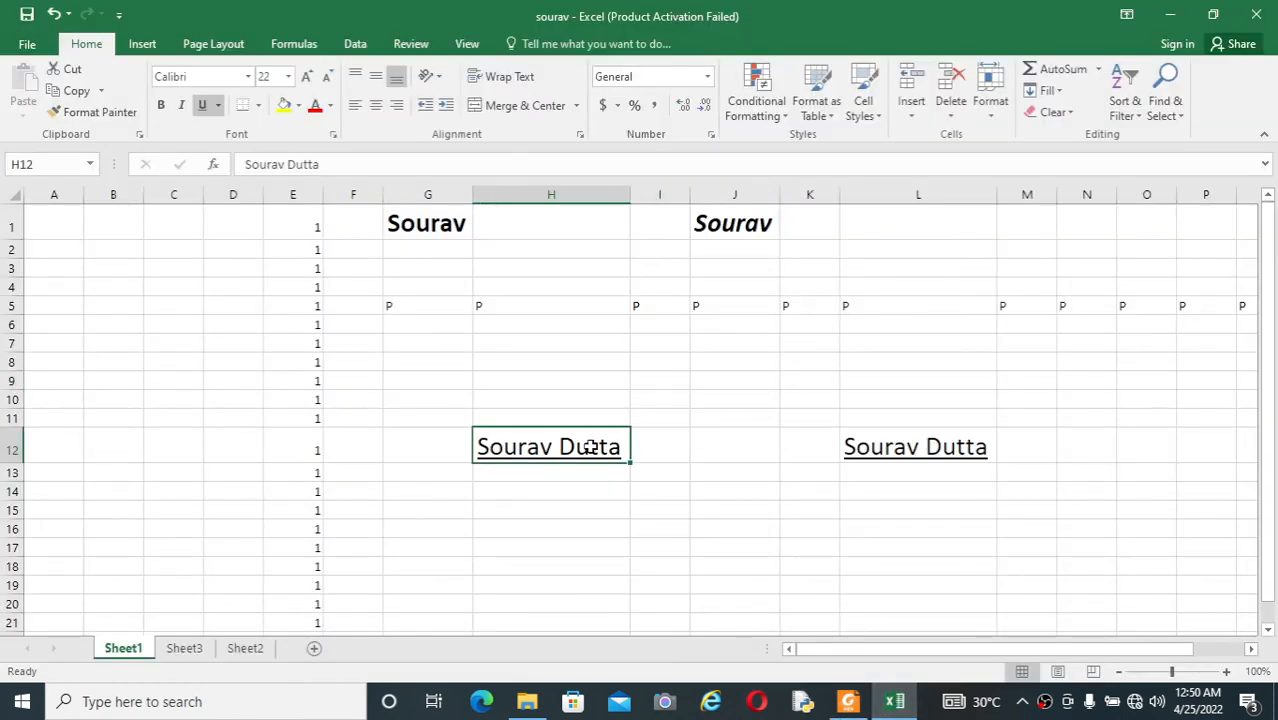
key("Down")
key("Down")
key("Down")
key("Down")
key("Down")
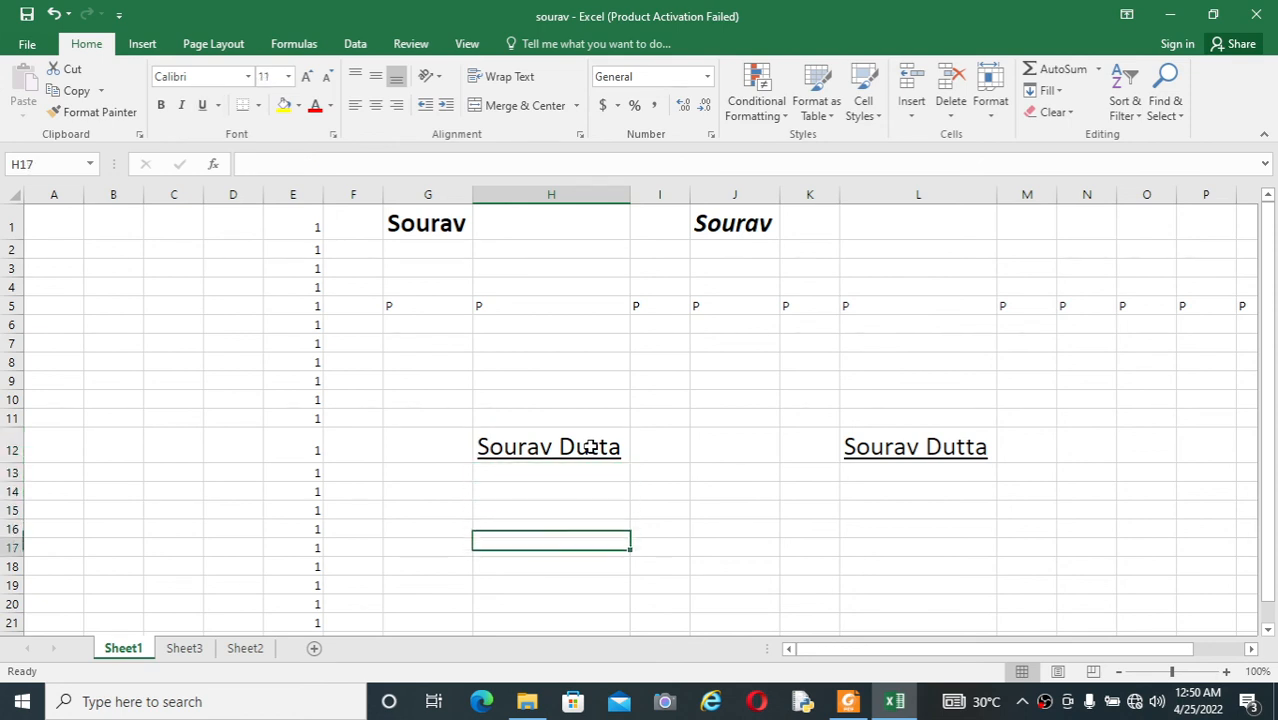
key("Down")
key("Down")
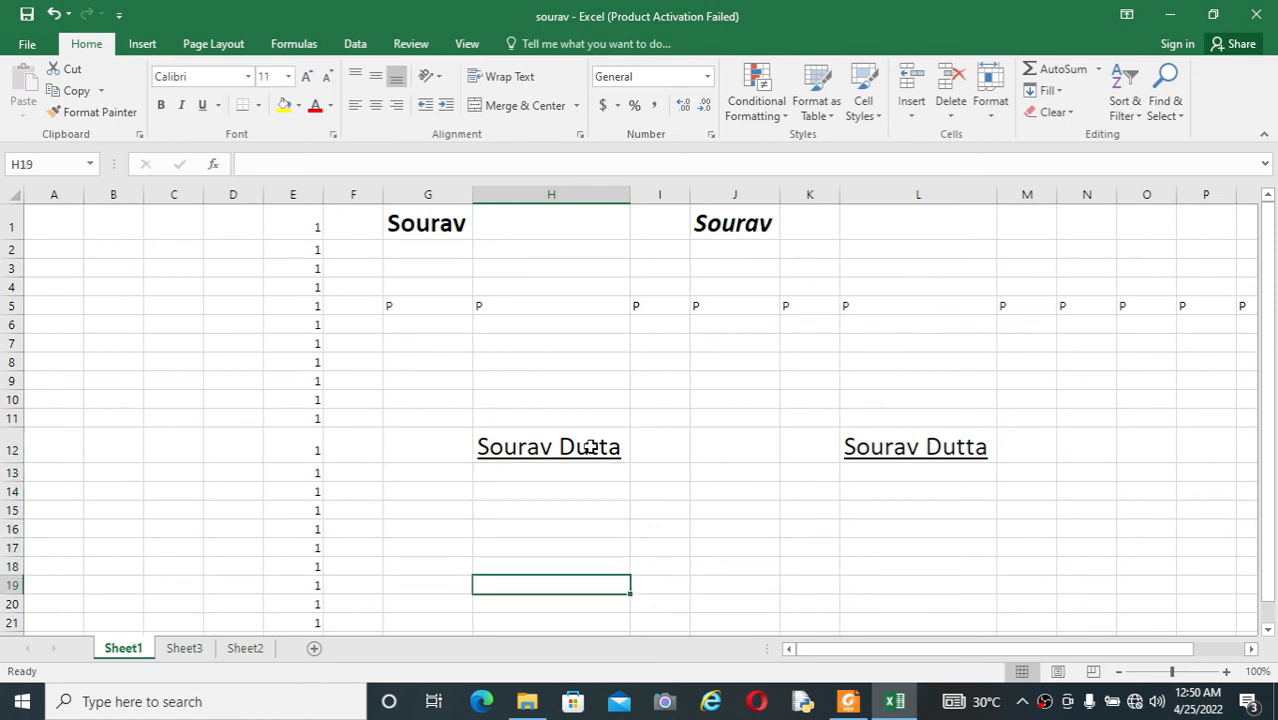
Step: Move back up column H from H19, then down again to H20
key("Up")
key("Up")
key("Up")
key("Up")
key("Up")
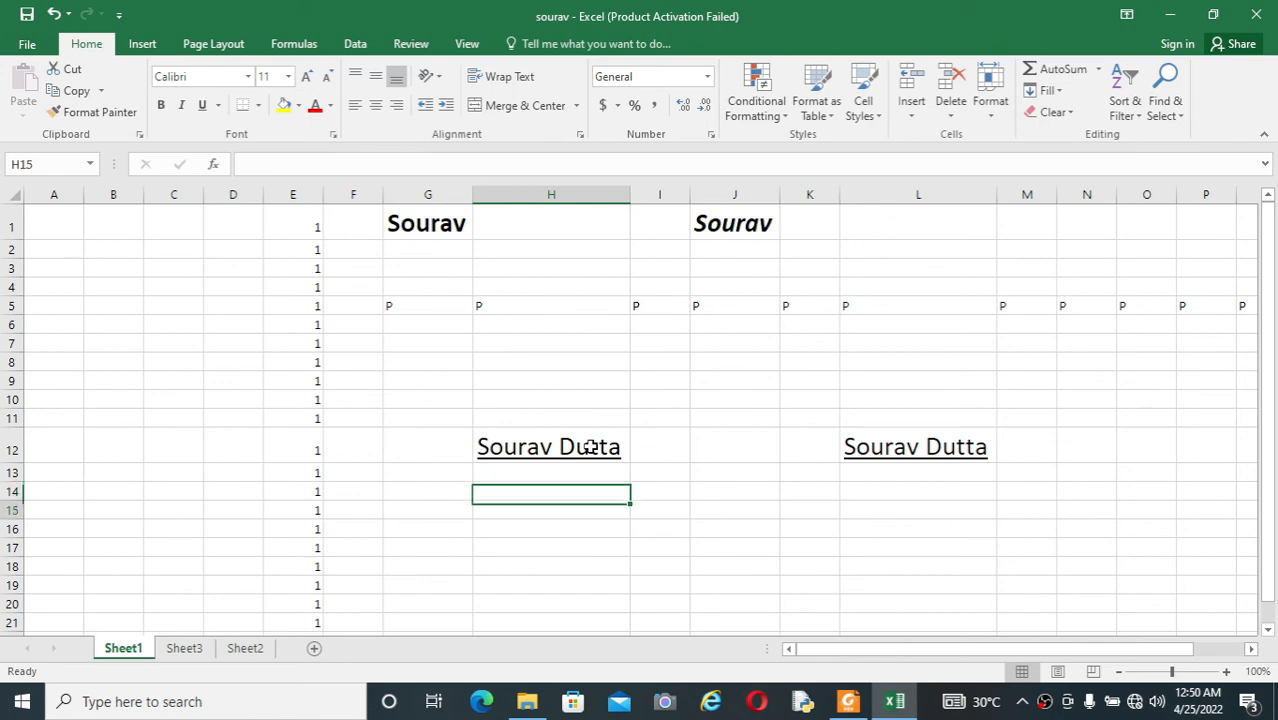
key("Down")
key("Down")
key("Down")
key("Down")
key("Down")
key("Down")
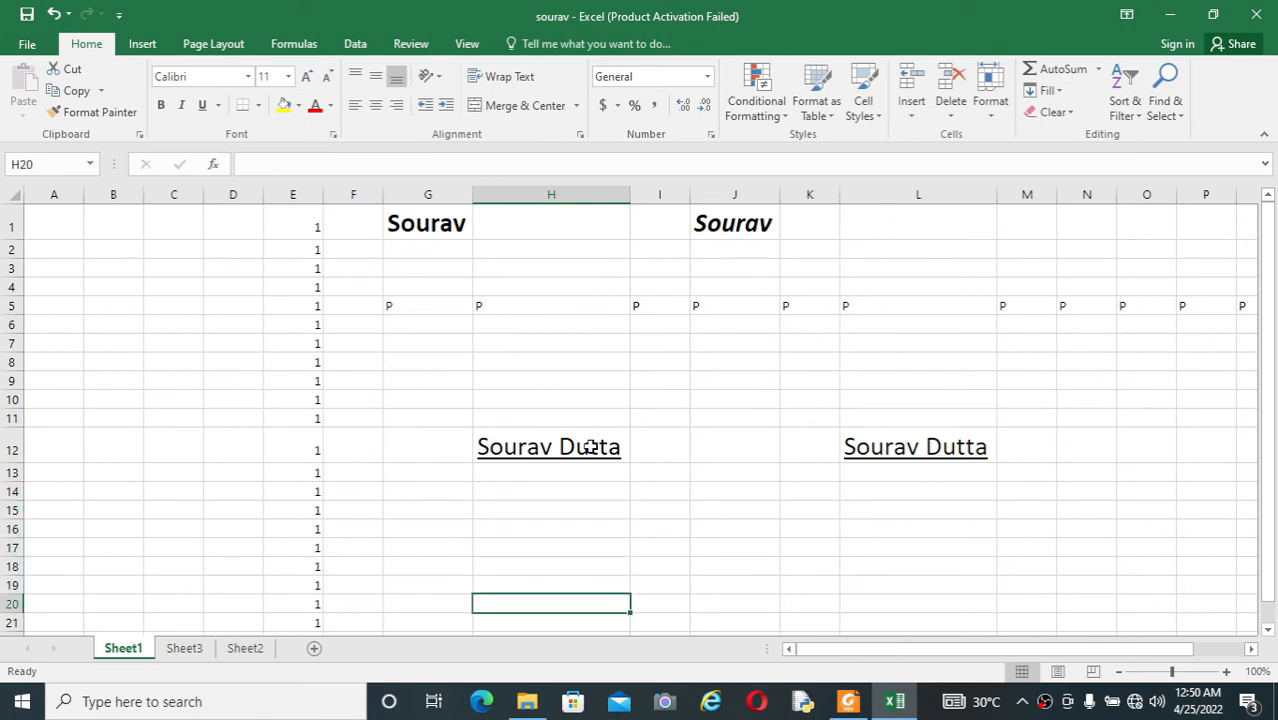
Step: Check the shortcut list in Foxit Reader, then return to the Excel workbook and move up column H to H9
key("alt+Tab")
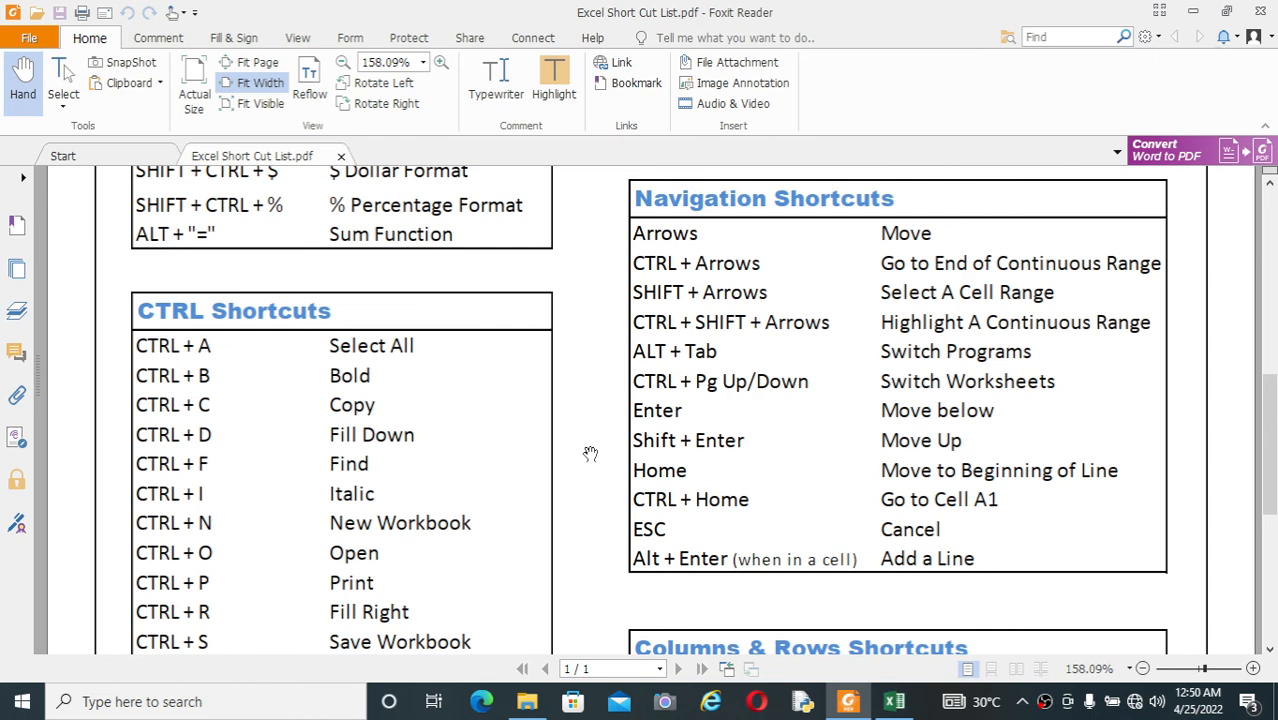
key("alt+Tab")
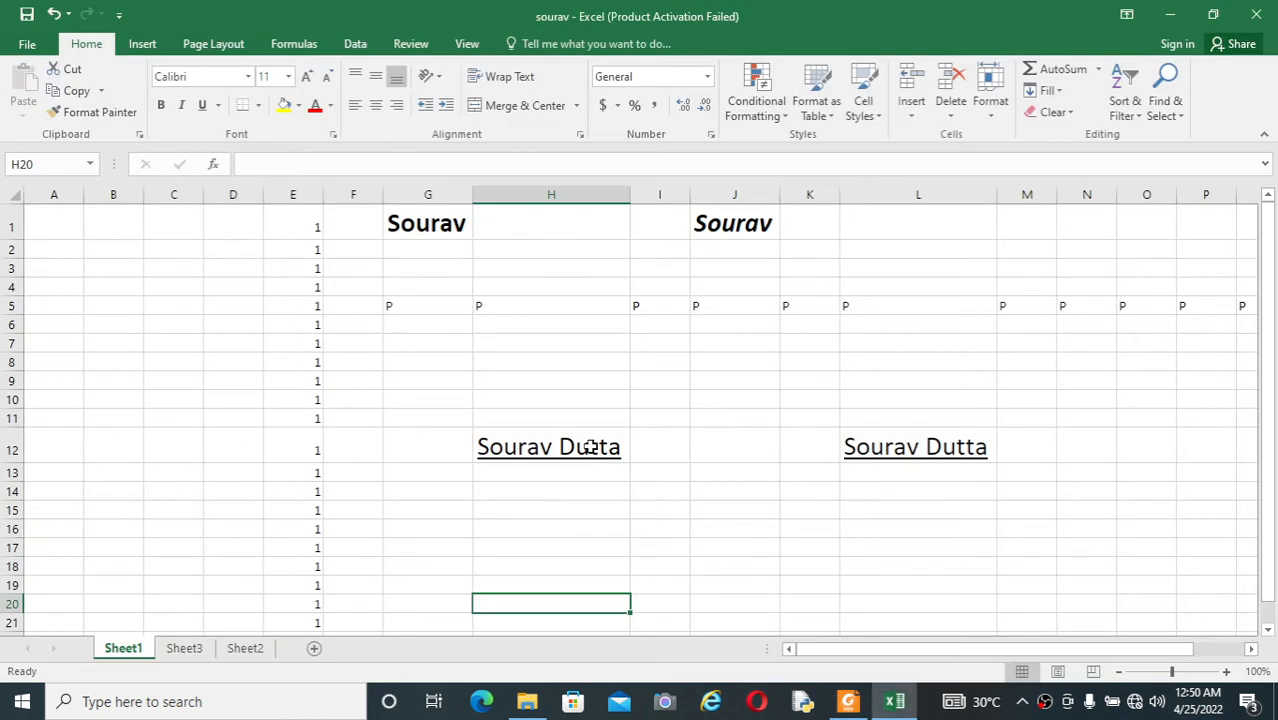
key("Up")
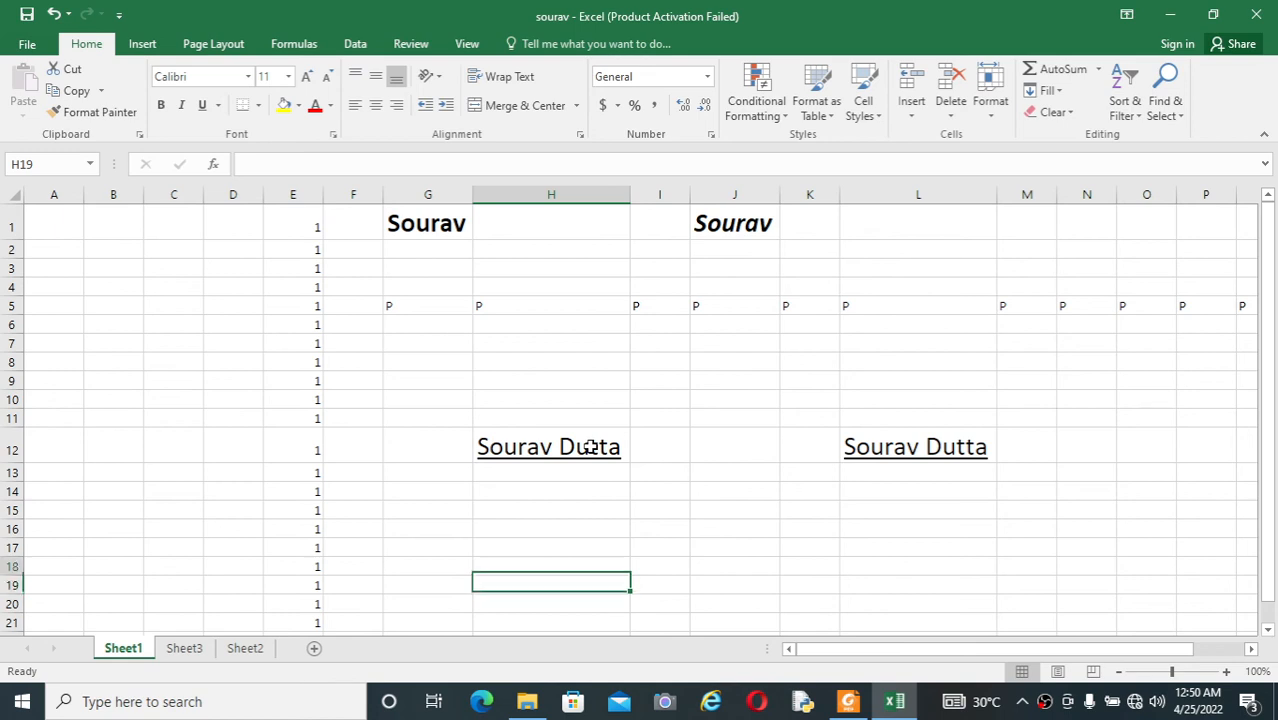
key("Up")
key("Up")
key("Up")
key("Up")
key("Up")
key("Up")
key("Up")
key("Up")
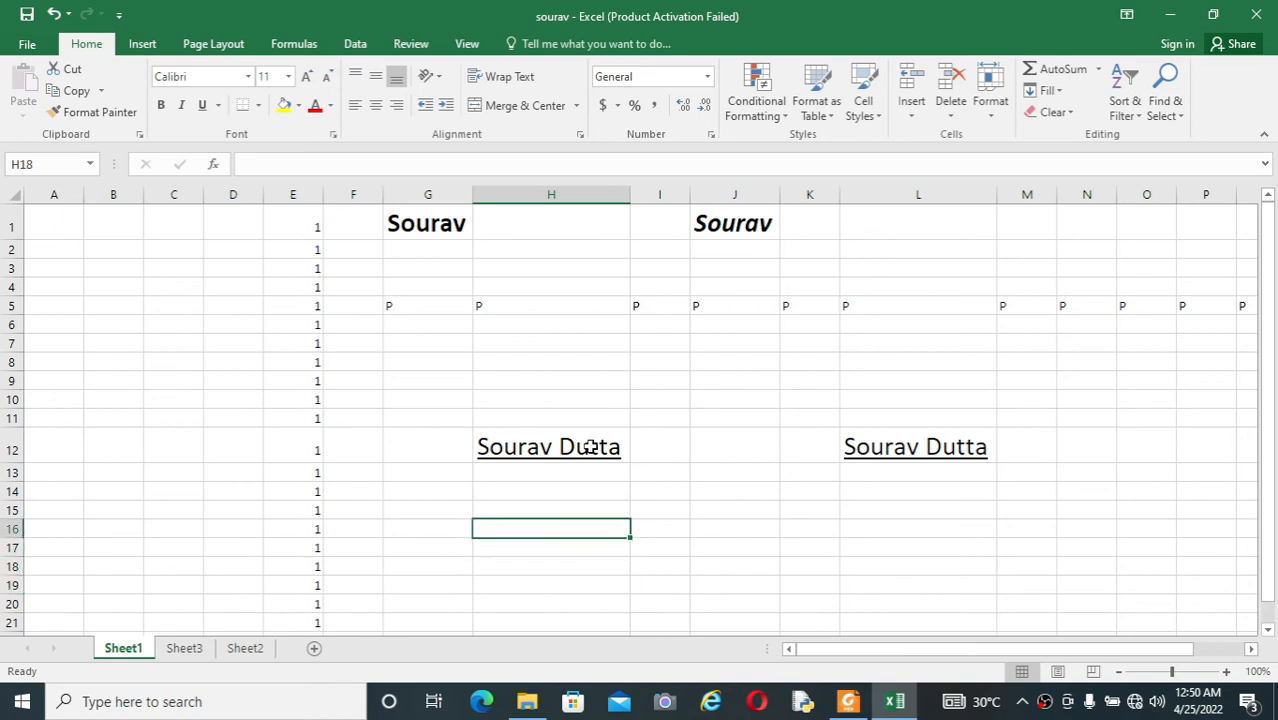
key("Up")
key("Up")
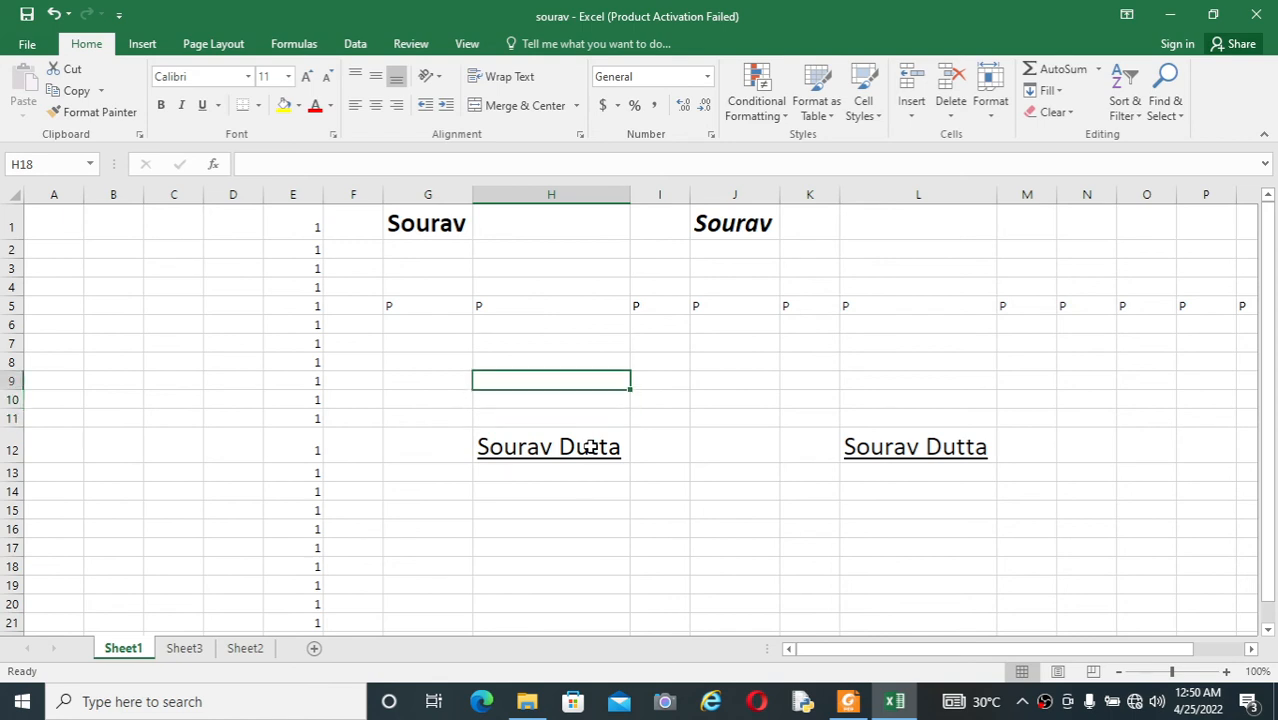
Step: Move down column H to H17 and back up to H9
key("Down")
key("Down")
key("Down")
key("Down")
key("Down")
key("Down")
key("Down")
key("Down")
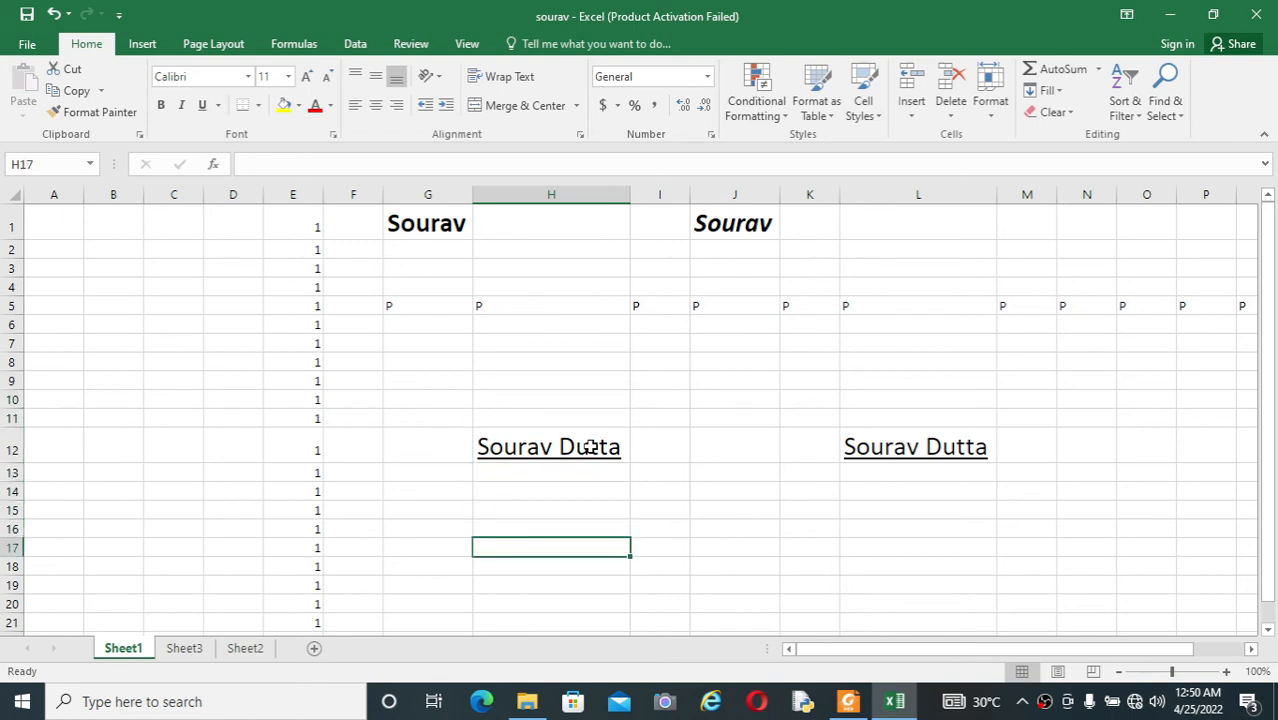
key("Up")
key("Up")
key("Up")
key("Up")
key("Up")
key("Up")
key("Up")
key("Up")
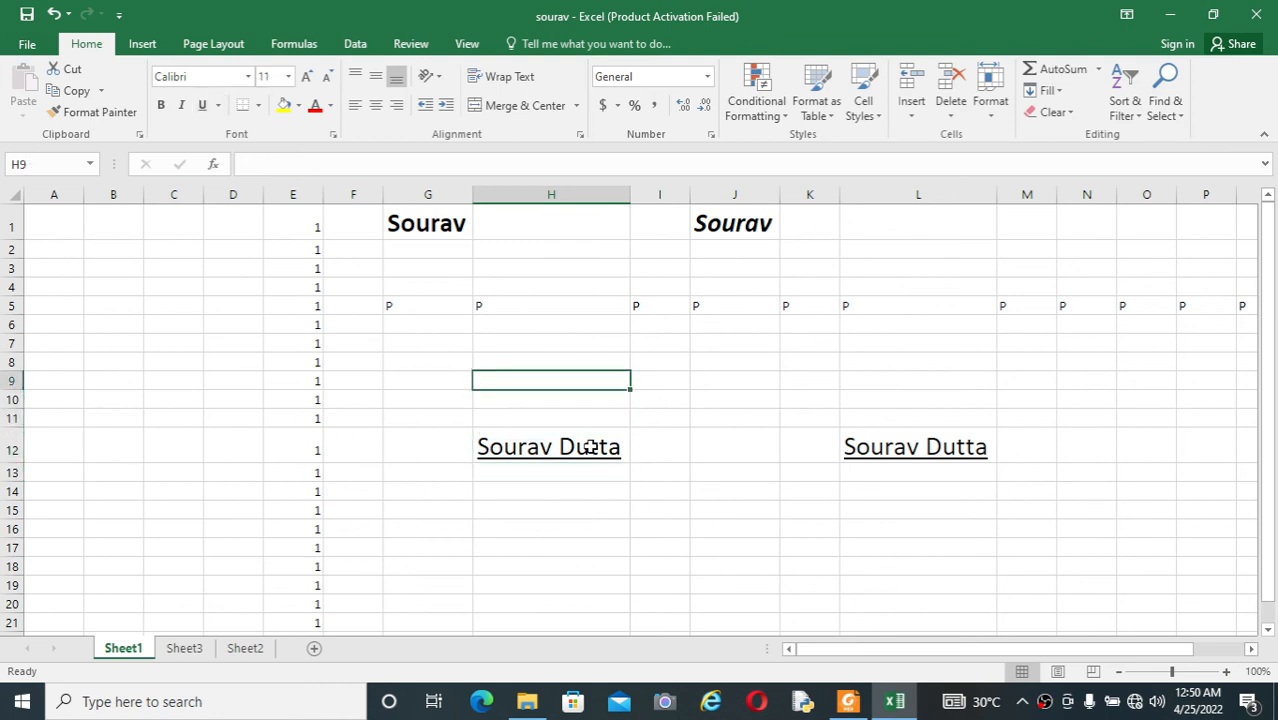
Step: Check the shortcut list in Foxit Reader, then return to Excel and jump to the beginning of row 9
key("alt+Tab")
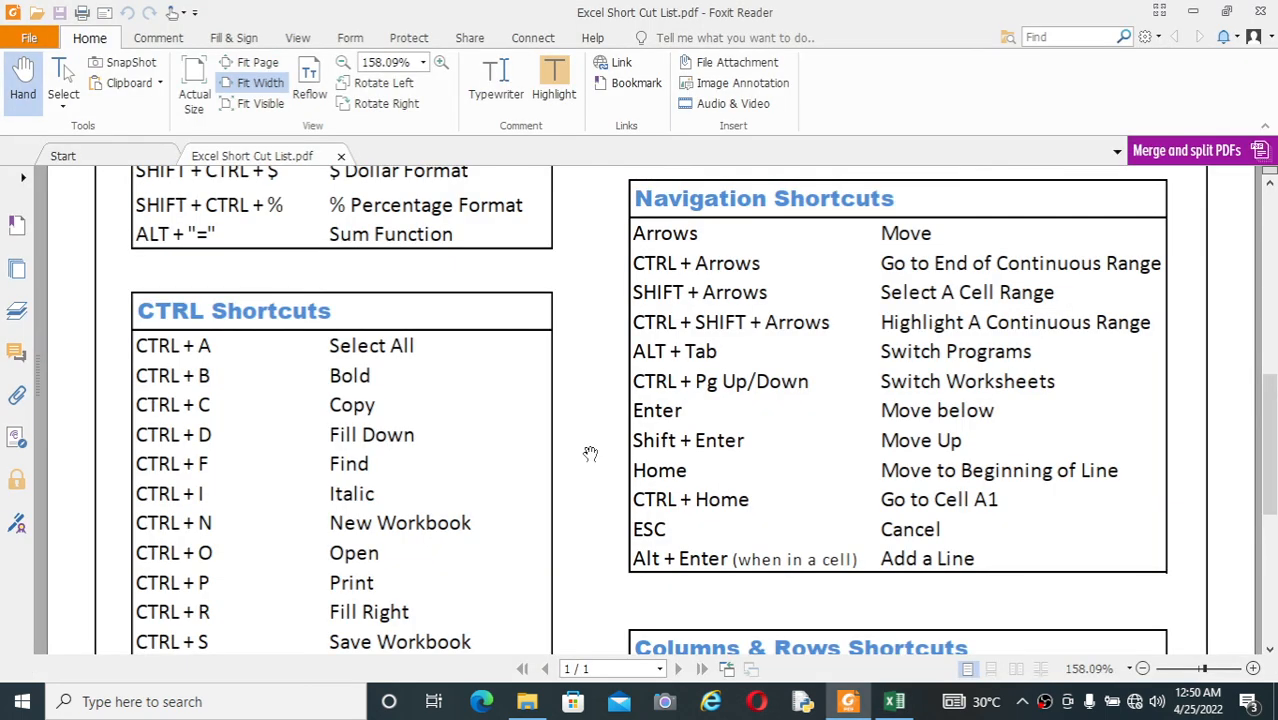
key("alt+Tab")
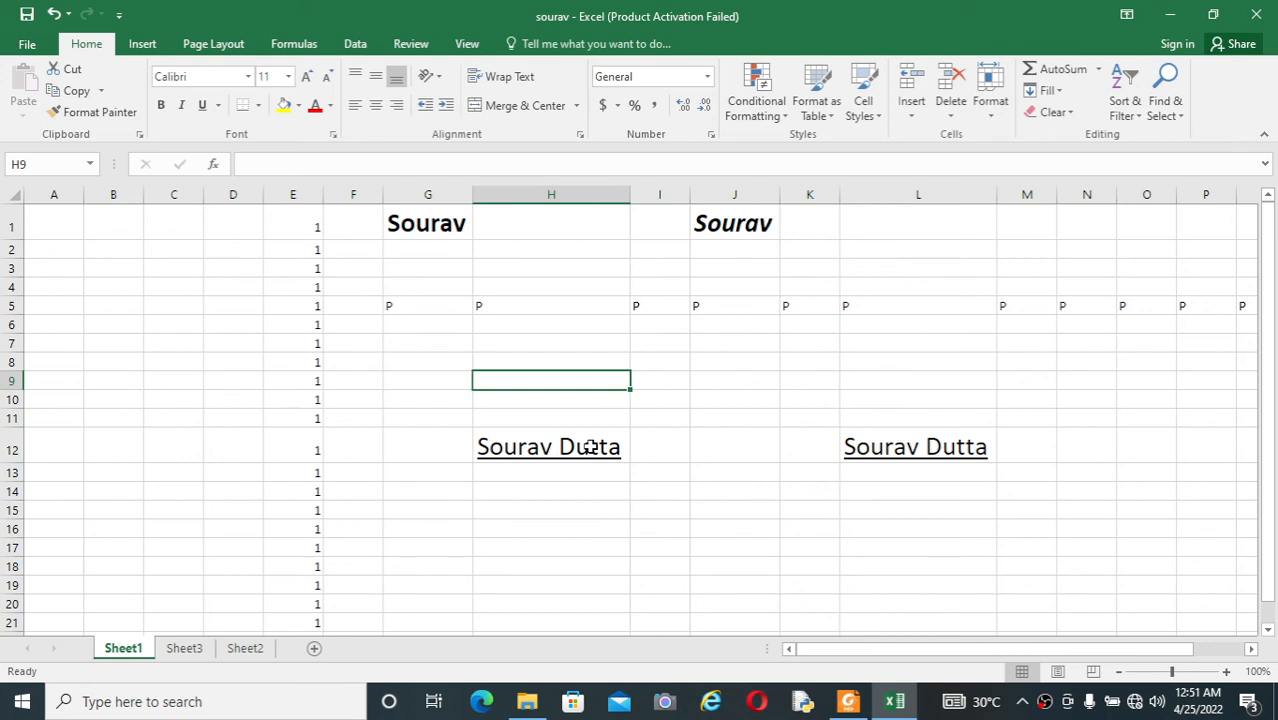
key("Home")
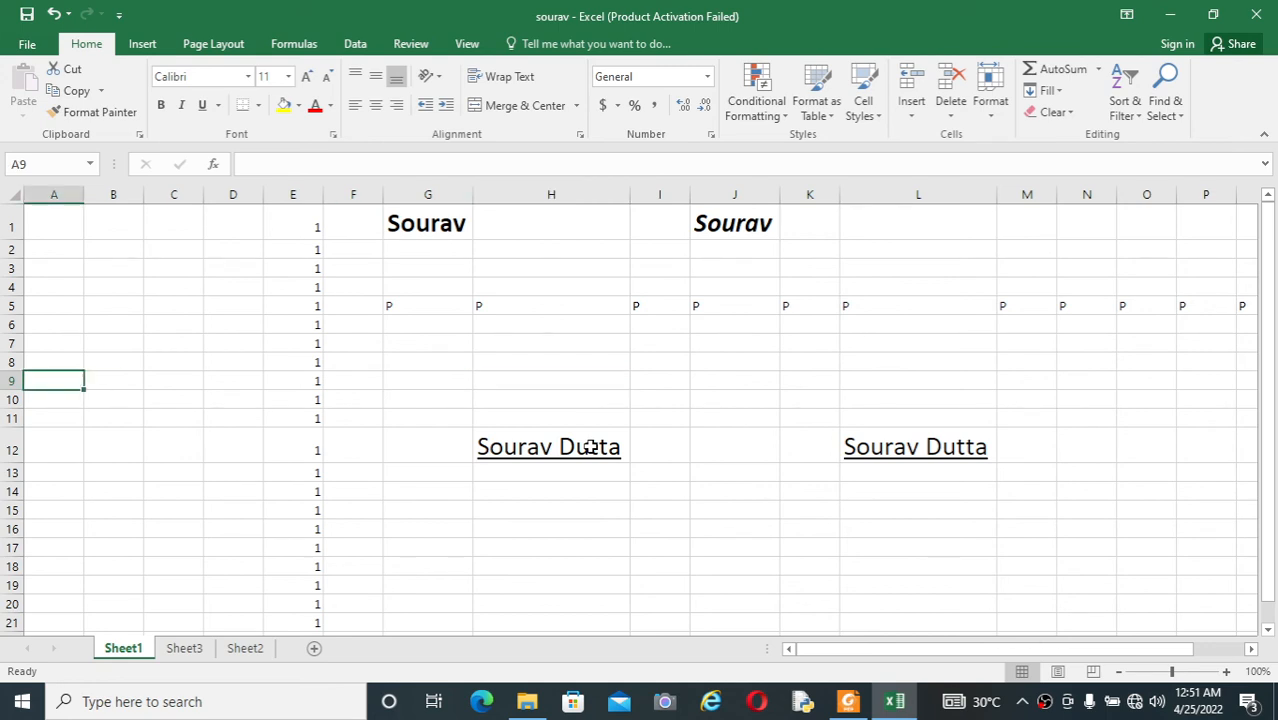
Step: Move the cell selection across the sheet to H12, then go to the beginning of row 12
key("Right")
key("Right")
key("Right")
key("Right")
key("Right")
key("Right")
key("Right")
key("Right")
key("Right")
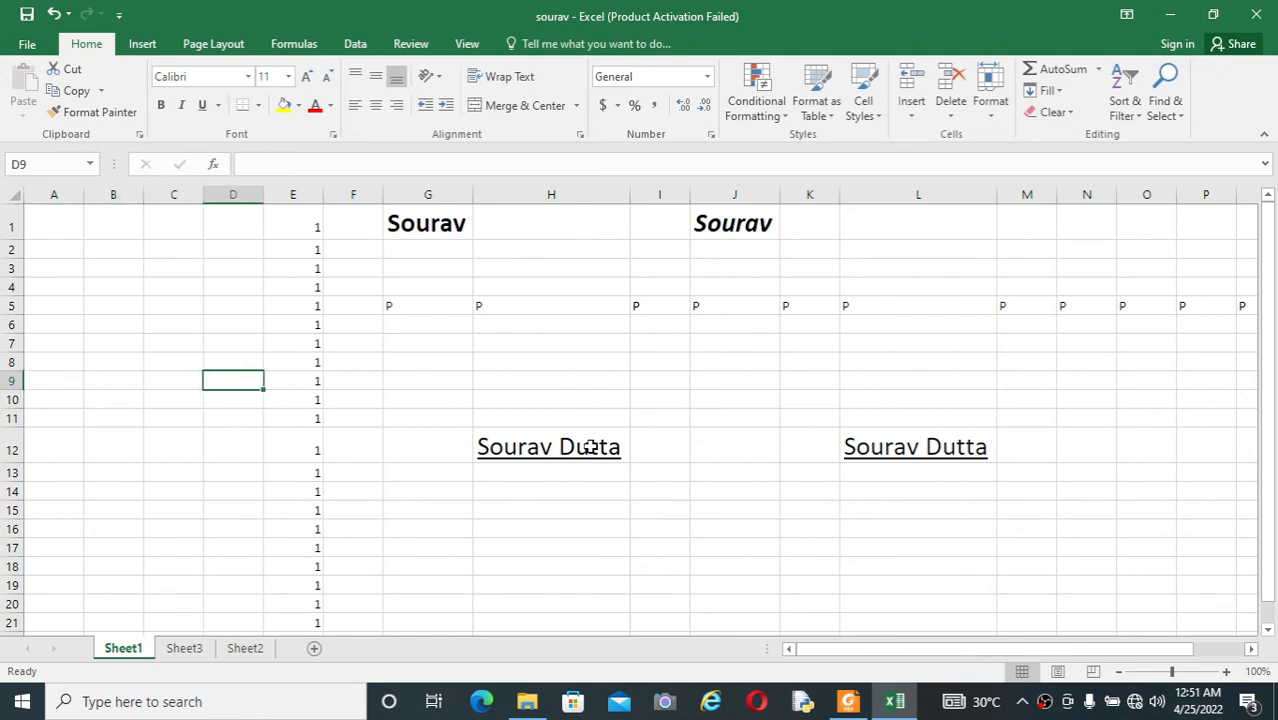
key("Down")
key("Down")
key("Down")
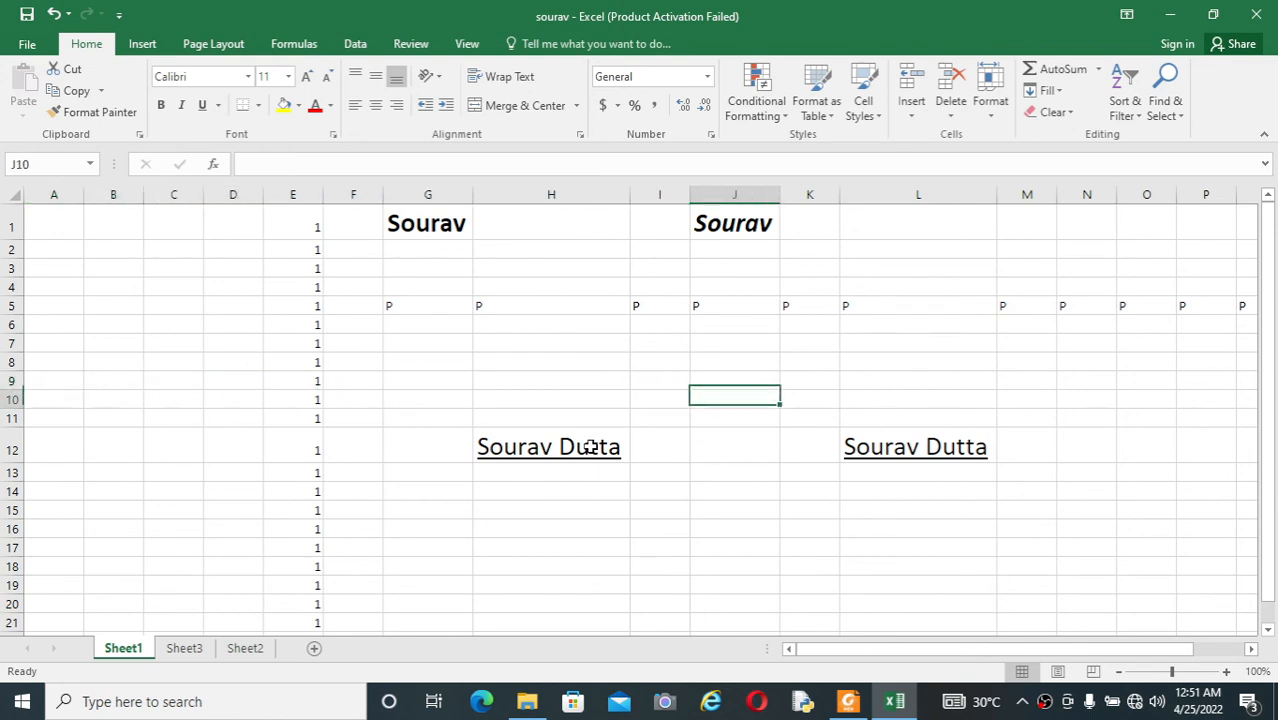
key("Left")
key("Left")
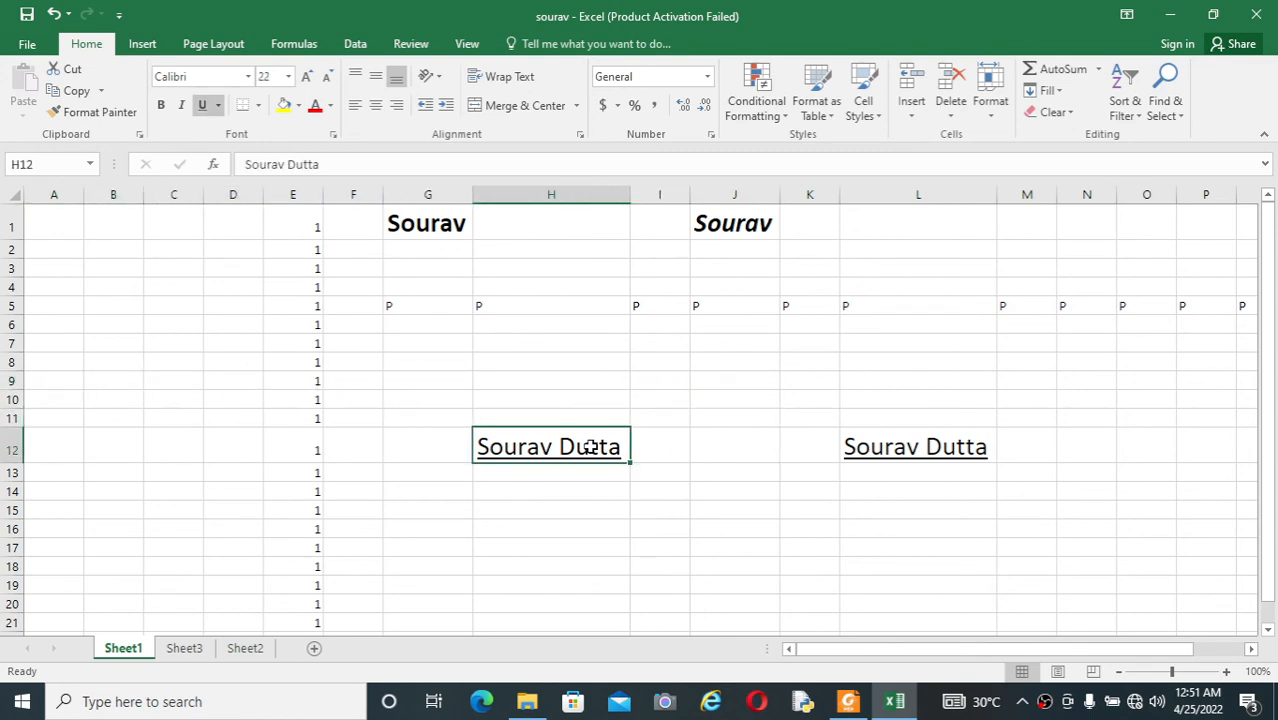
key("Left")
key("Left")
key("Left")
key("Left")
key("Left")
key("Left")
key("Left")
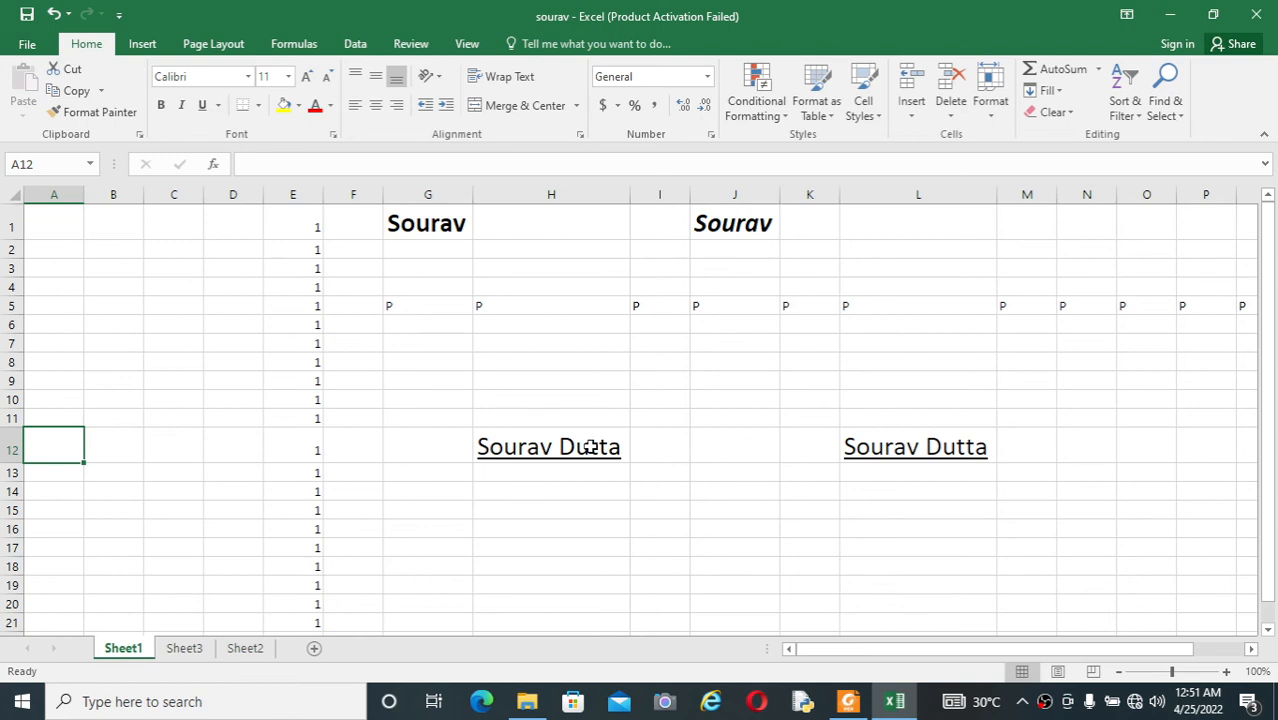
Step: Check the shortcut list in Foxit Reader, then return to Excel and jump from A12 to cell A1
key("alt+Tab")
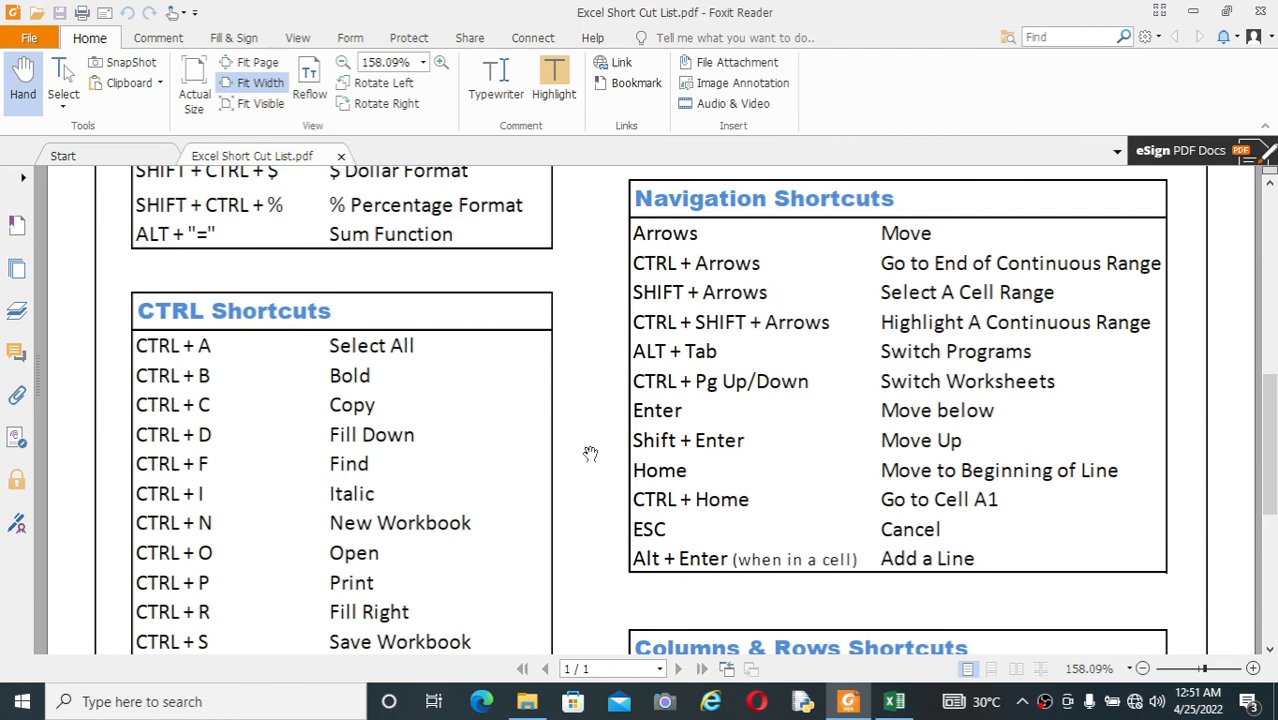
key("alt+Tab")
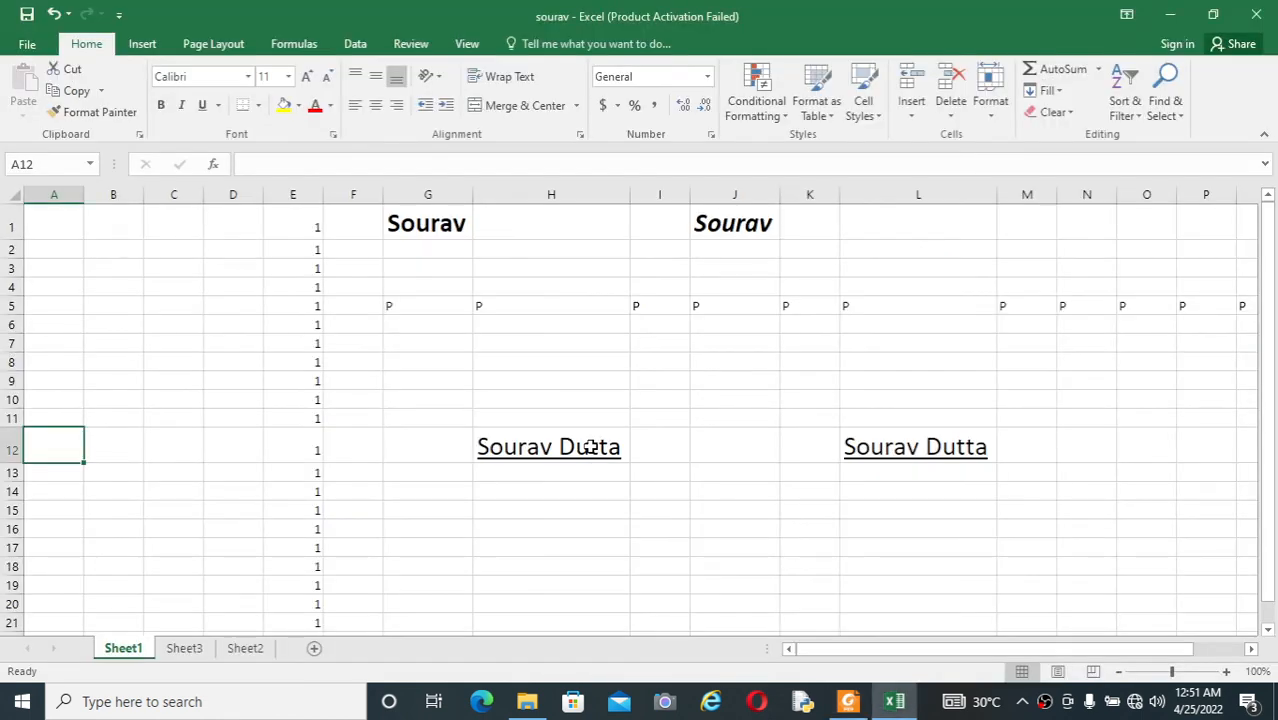
key("ctrl+Home")
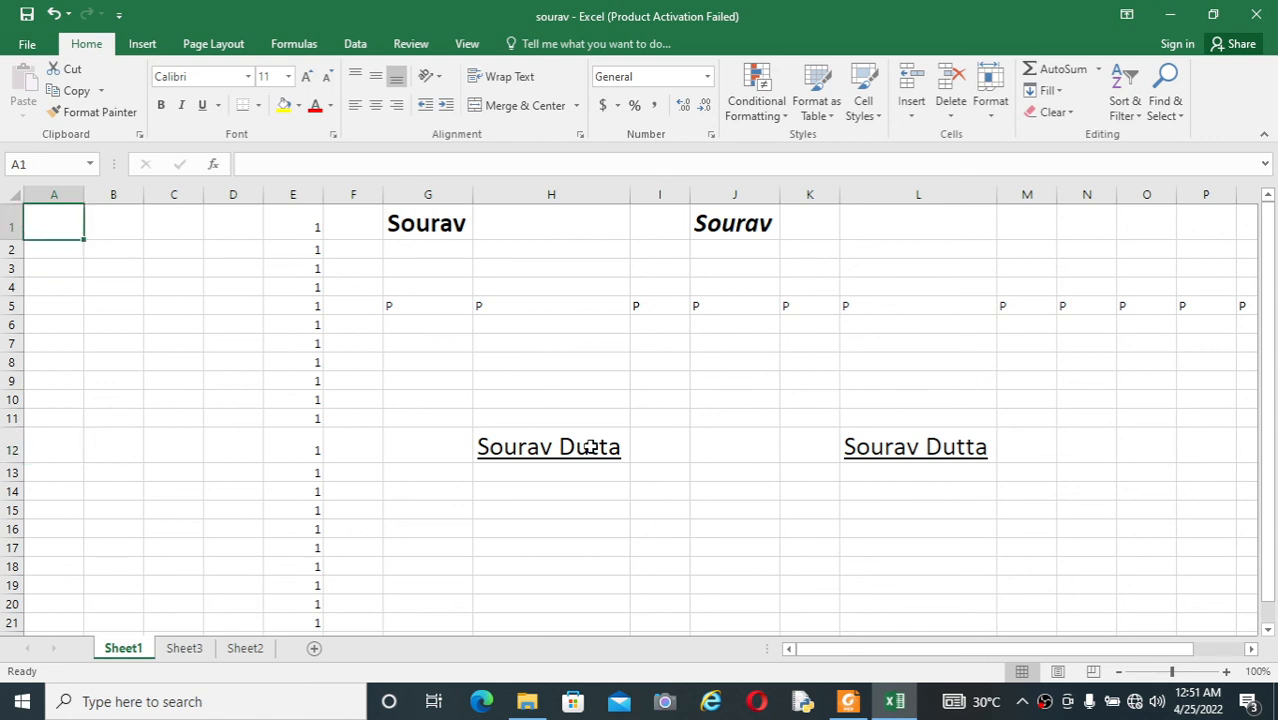
Step: Move the cell selection down and across to E12, then jump back to cell A1
key("Down")
key("Down")
key("Down")
key("Down")
key("Down")
key("Down")
key("Down")
key("Down")
key("Down")
key("Down")
key("Down")
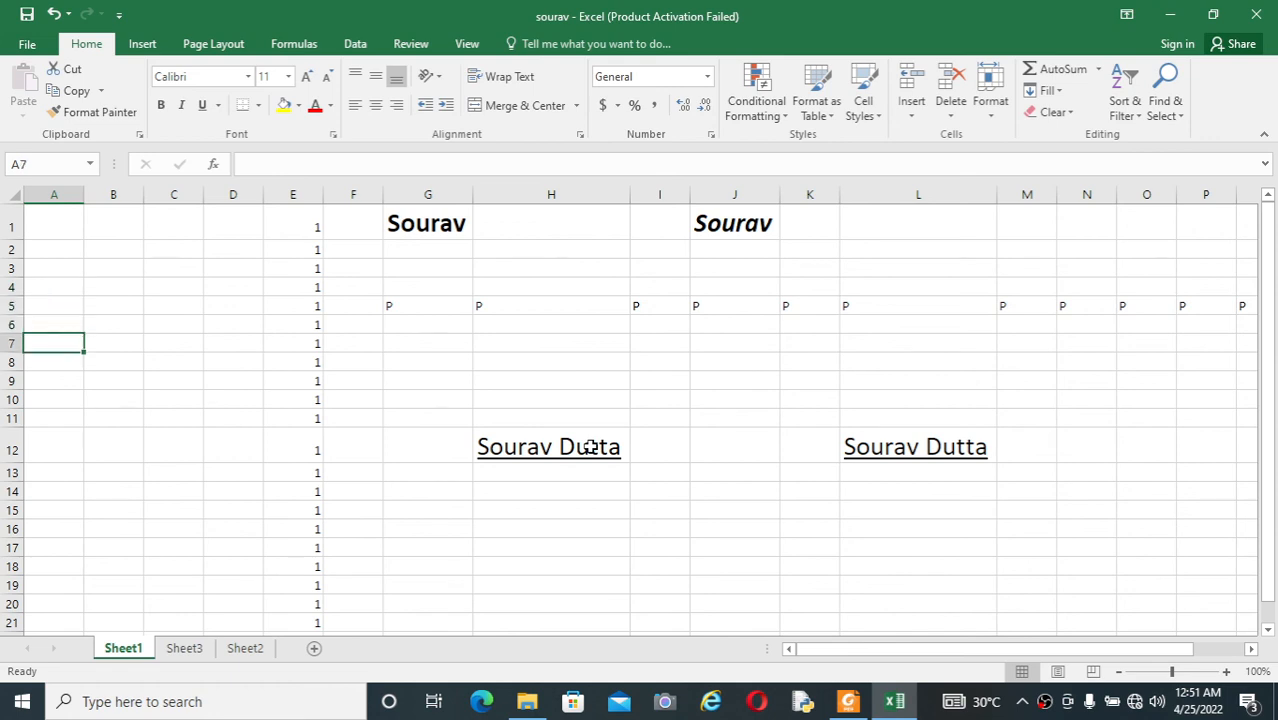
key("Right")
key("Right")
key("Right")
key("Right")
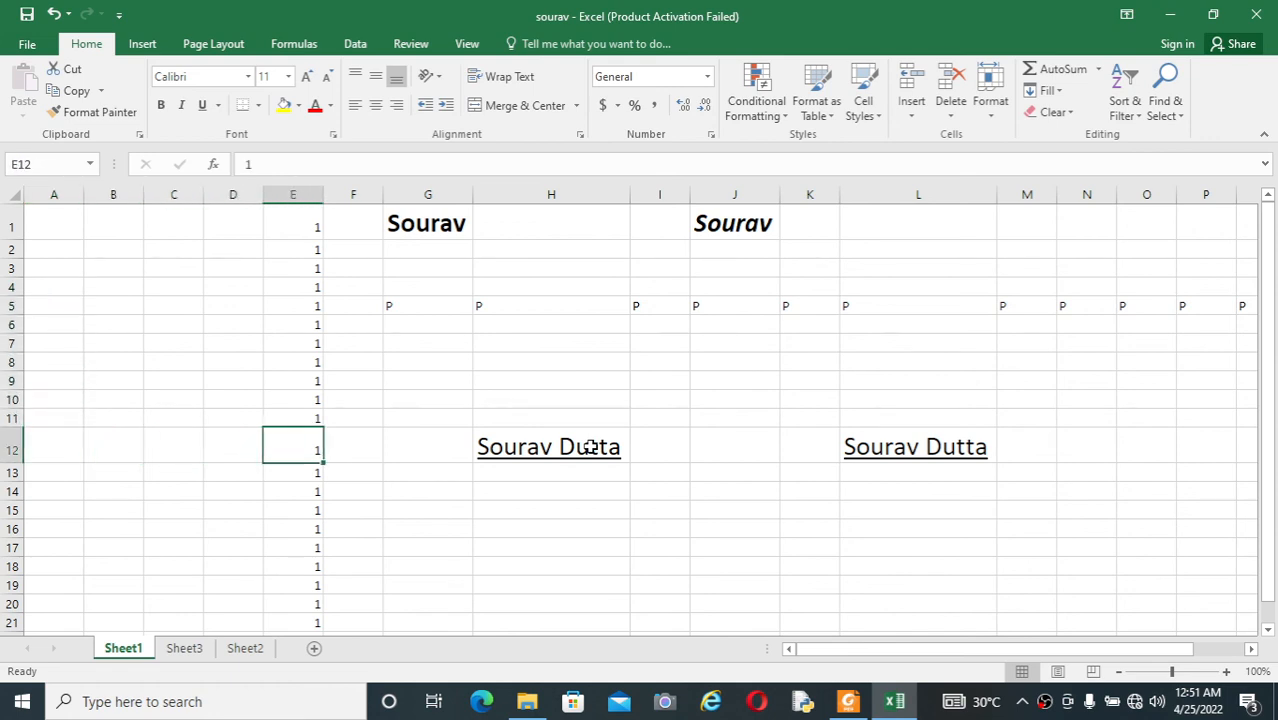
key("ctrl+Home")
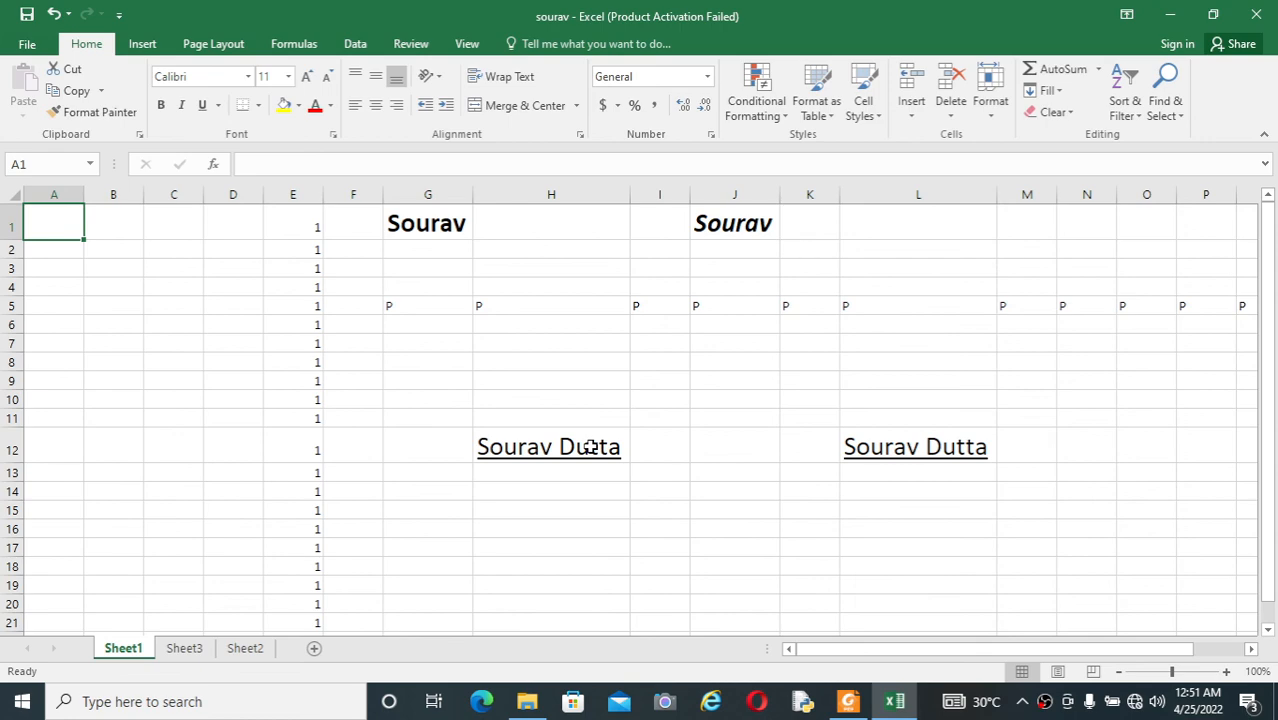
Step: Check the shortcut list in Foxit Reader, then return to Excel and enter gggg in cell J8 of Sheet1
key("alt+Tab")
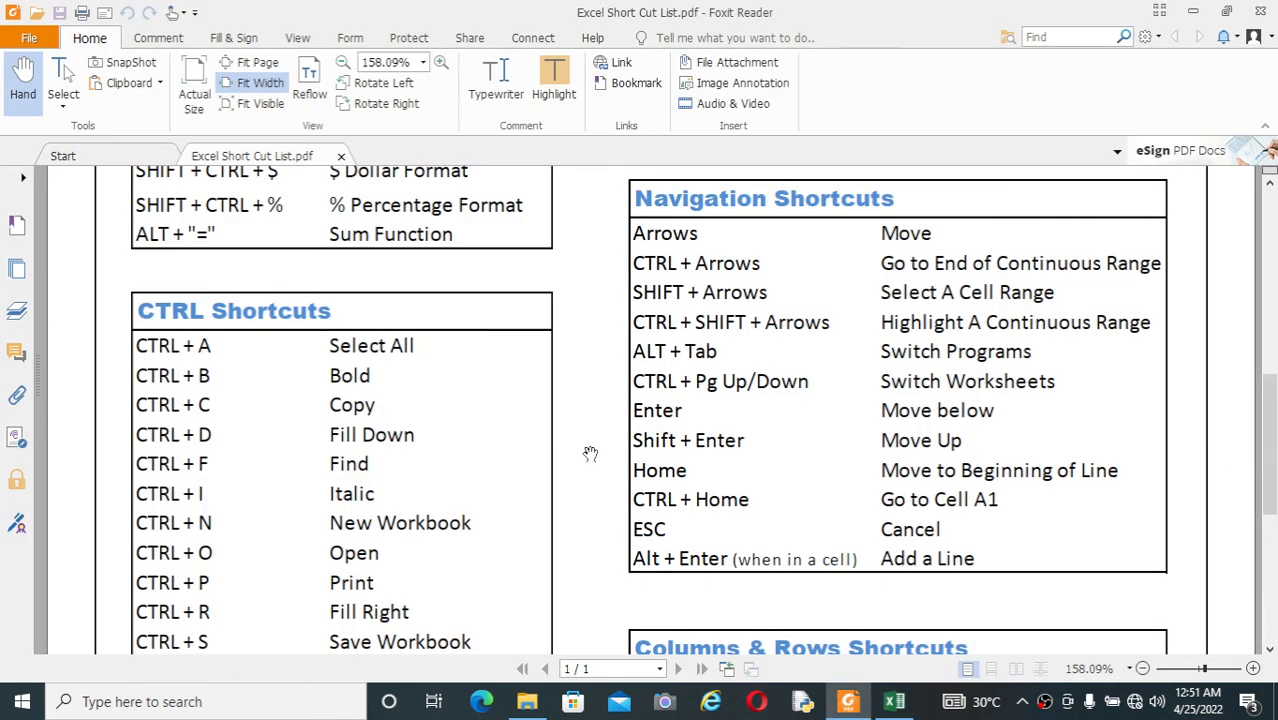
key("alt+Tab")
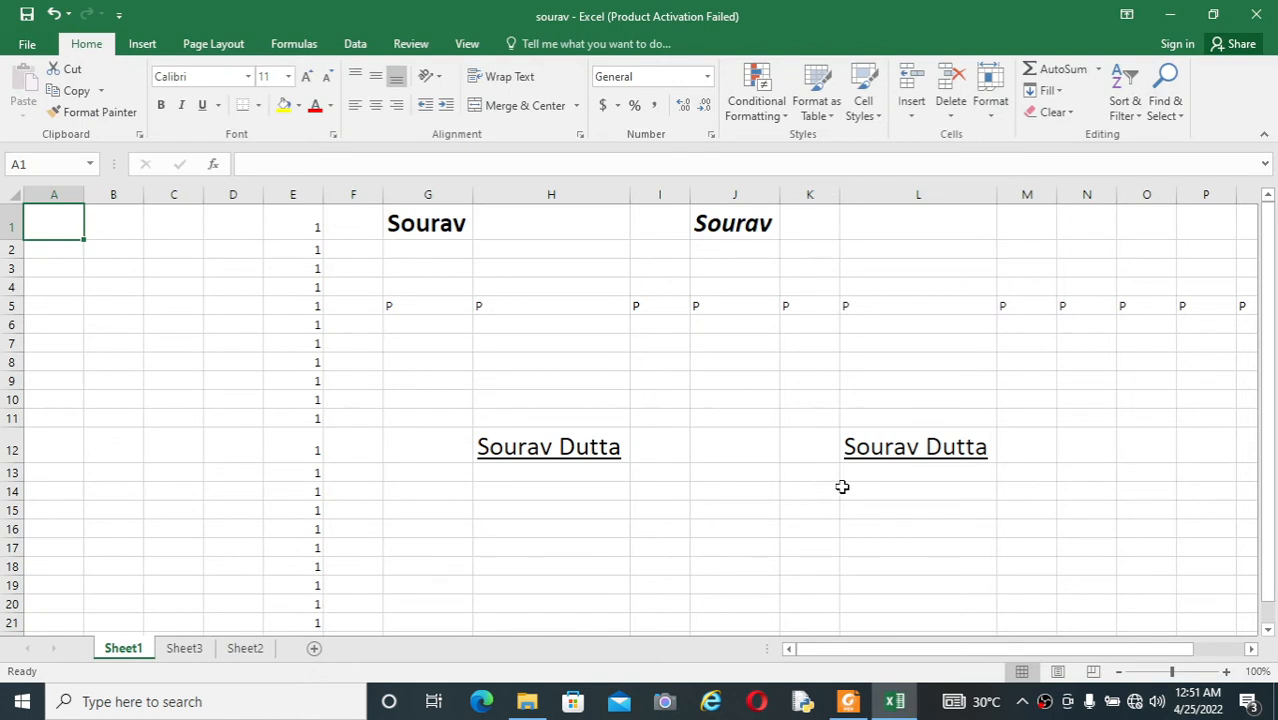
left_click(774, 356)
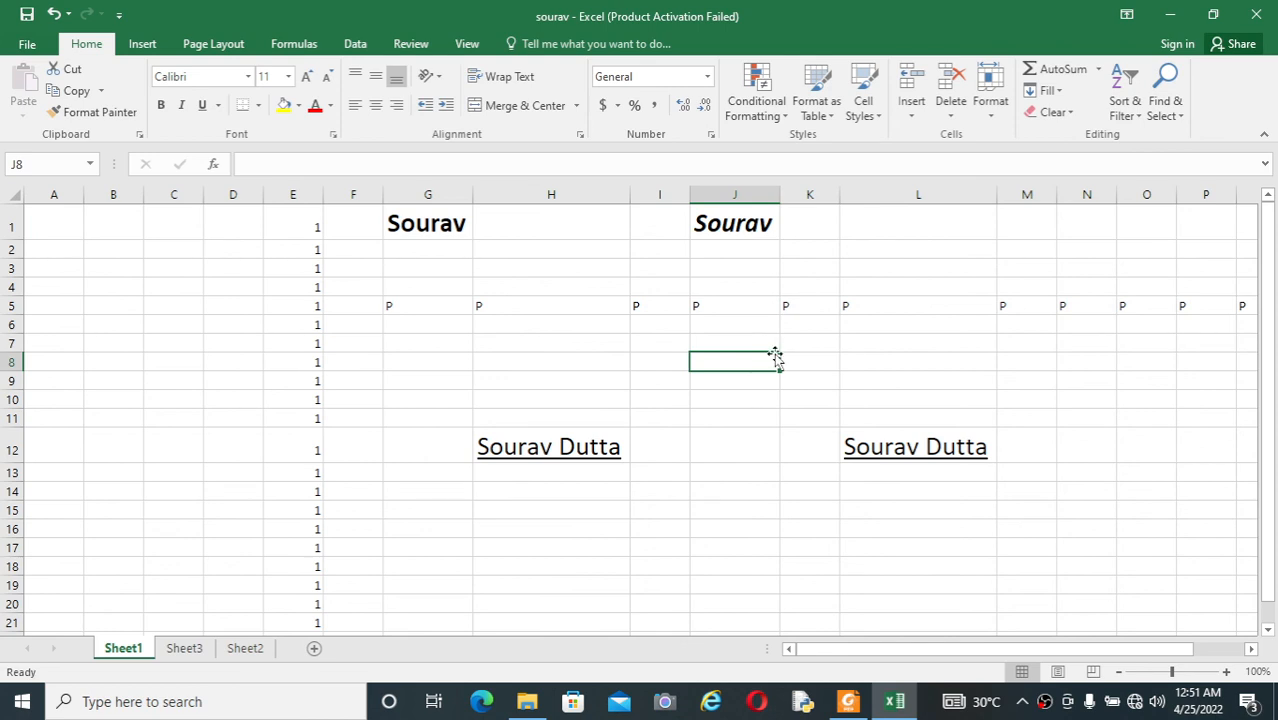
type("gggg")
left_click(759, 396)
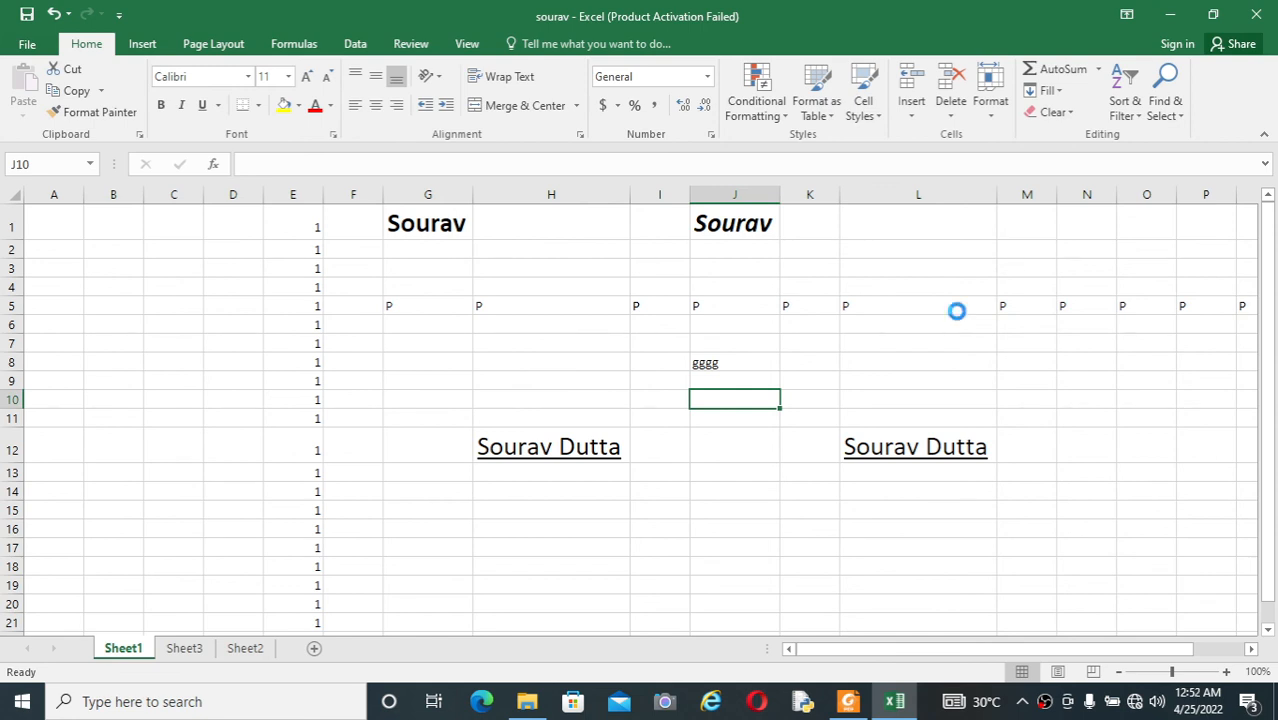
Step: Create a new blank workbook and enter yhfdty in cell J11
key("ctrl+n")
left_click(612, 402)
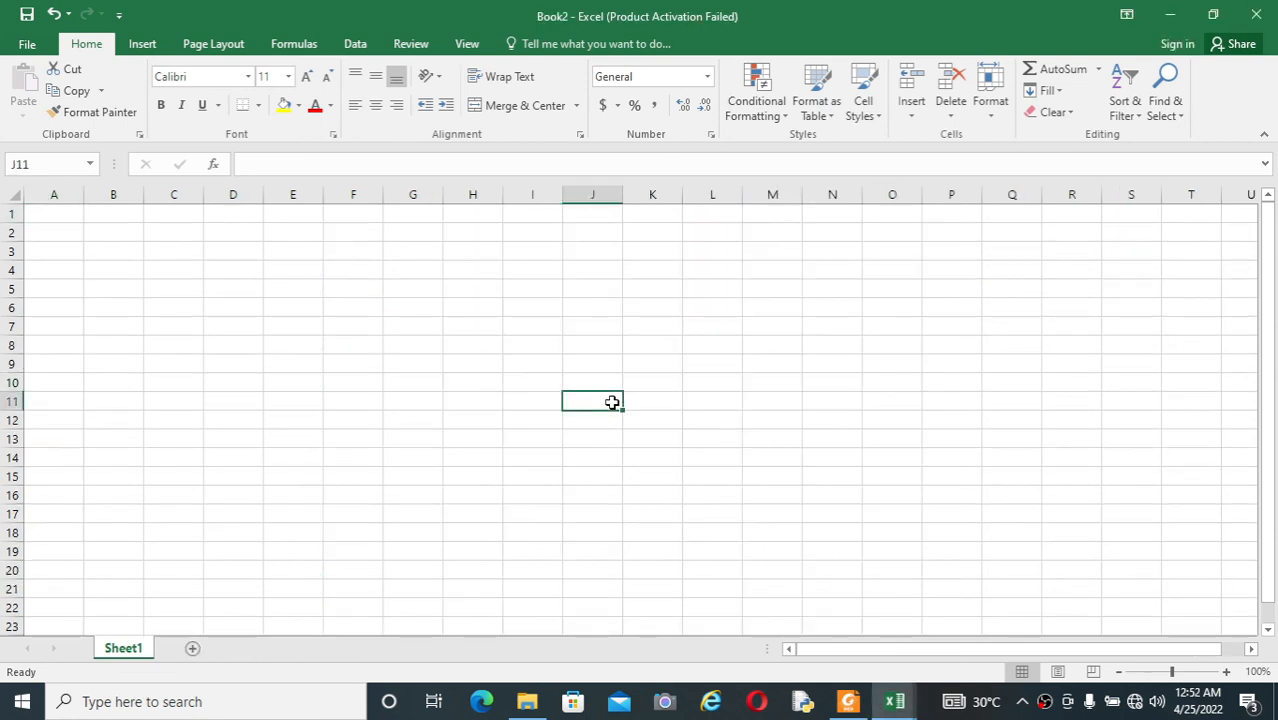
type("yhfdty")
left_click(792, 459)
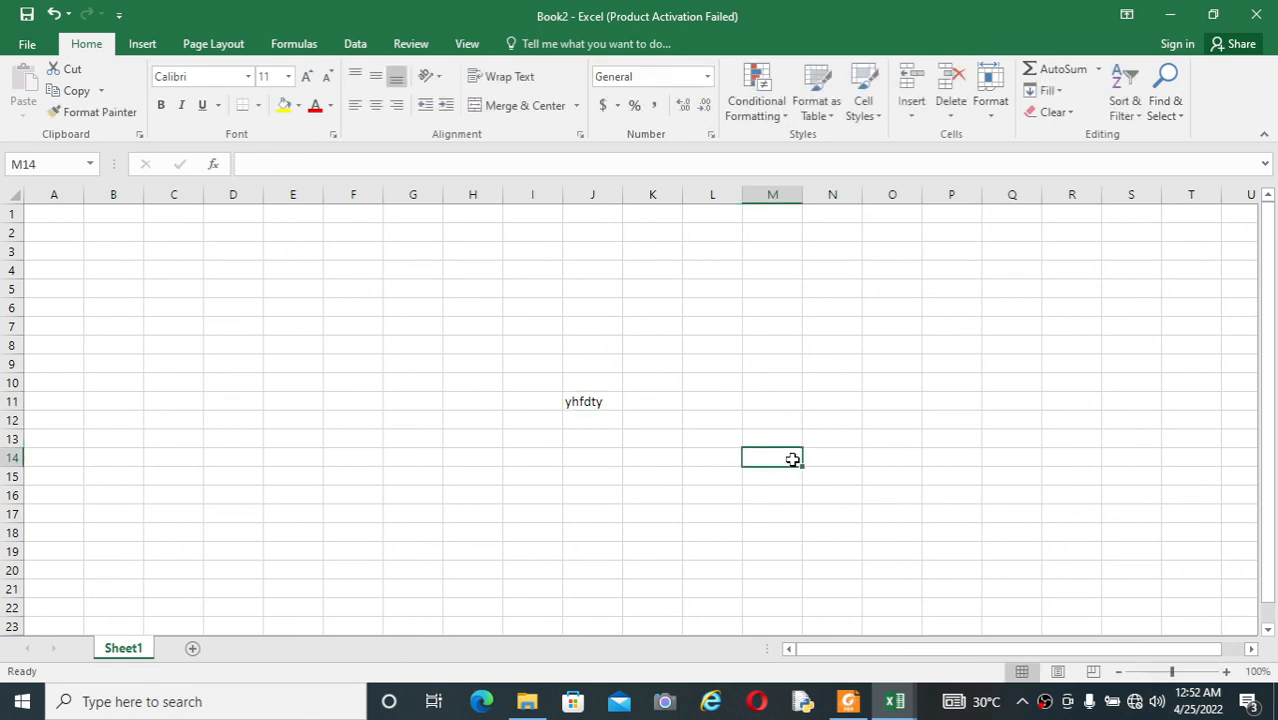
Step: Start saving the new workbook and cancel out of Save As
key("ctrl+s")
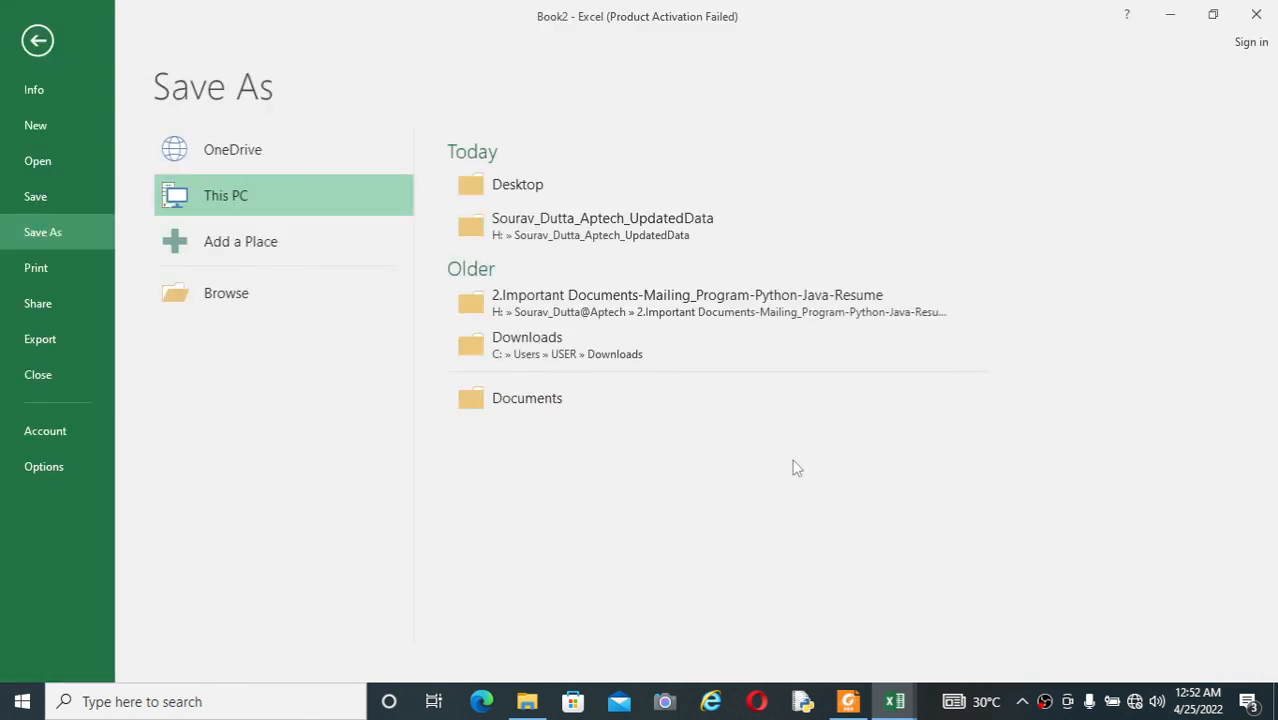
key("Escape")
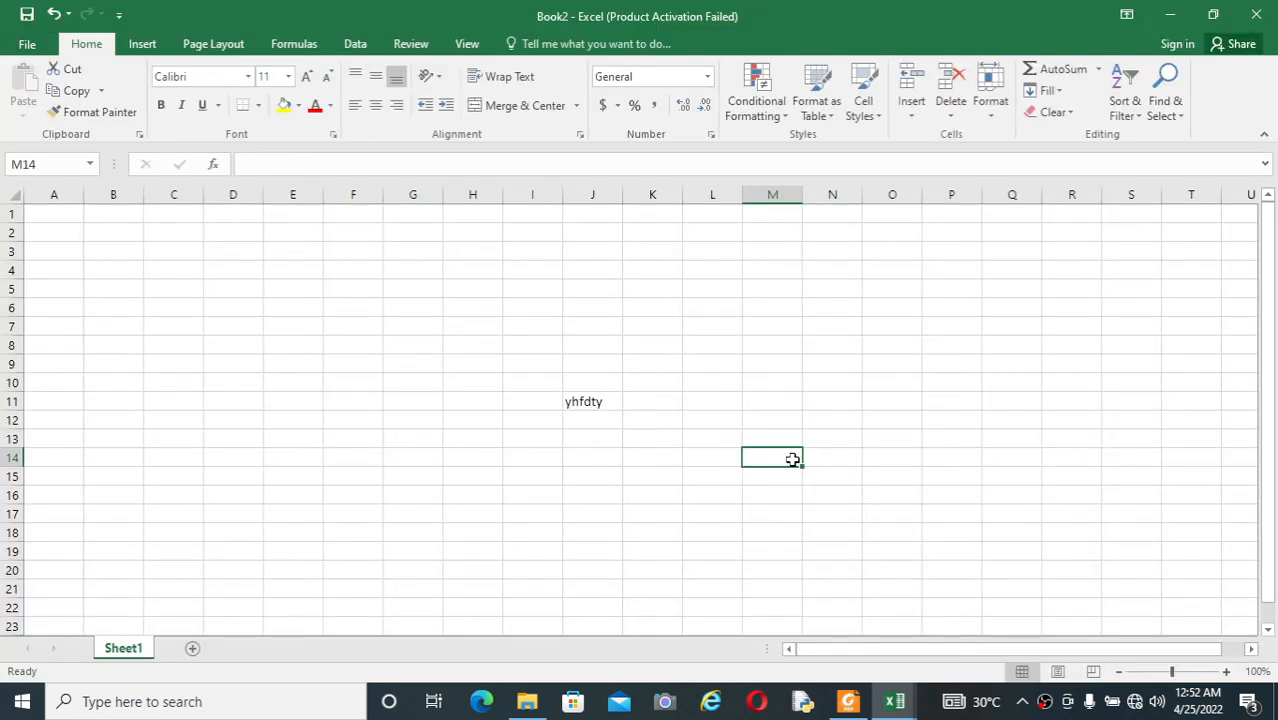
Step: Close the Book2 workbook without saving its changes and select cell J15 on Sheet1 of the remaining workbook
left_click(1256, 16)
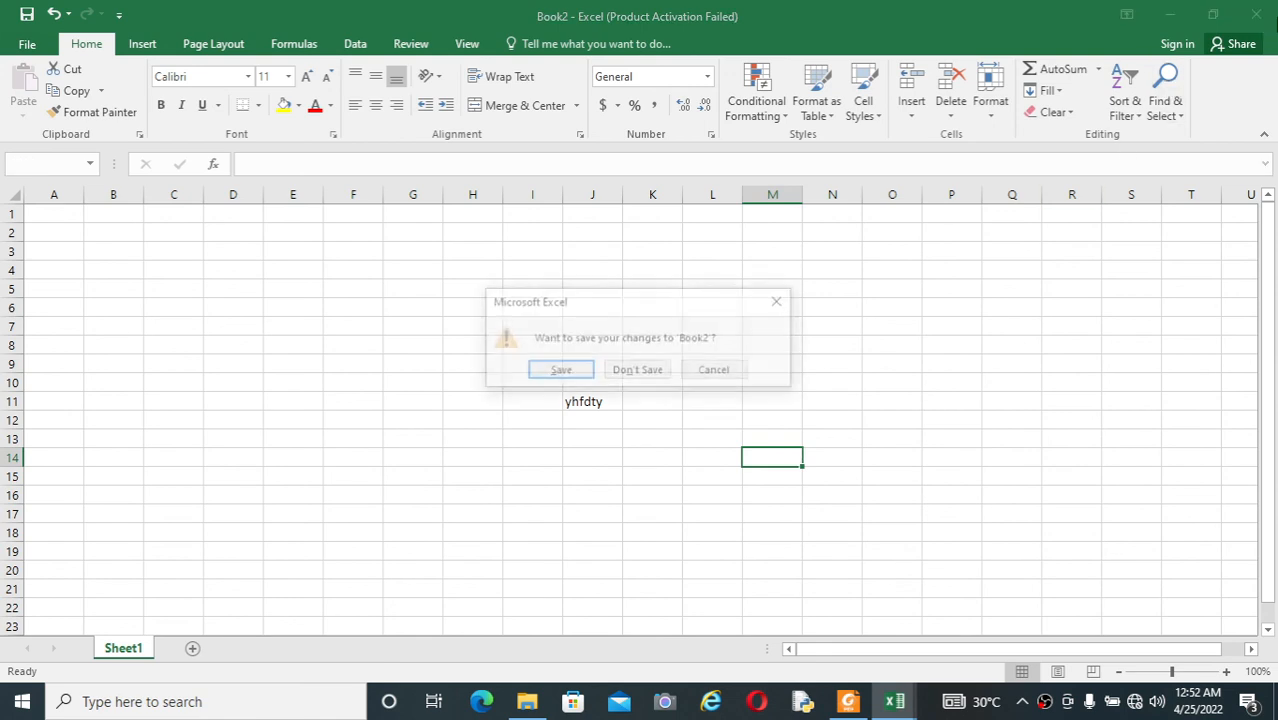
left_click(660, 370)
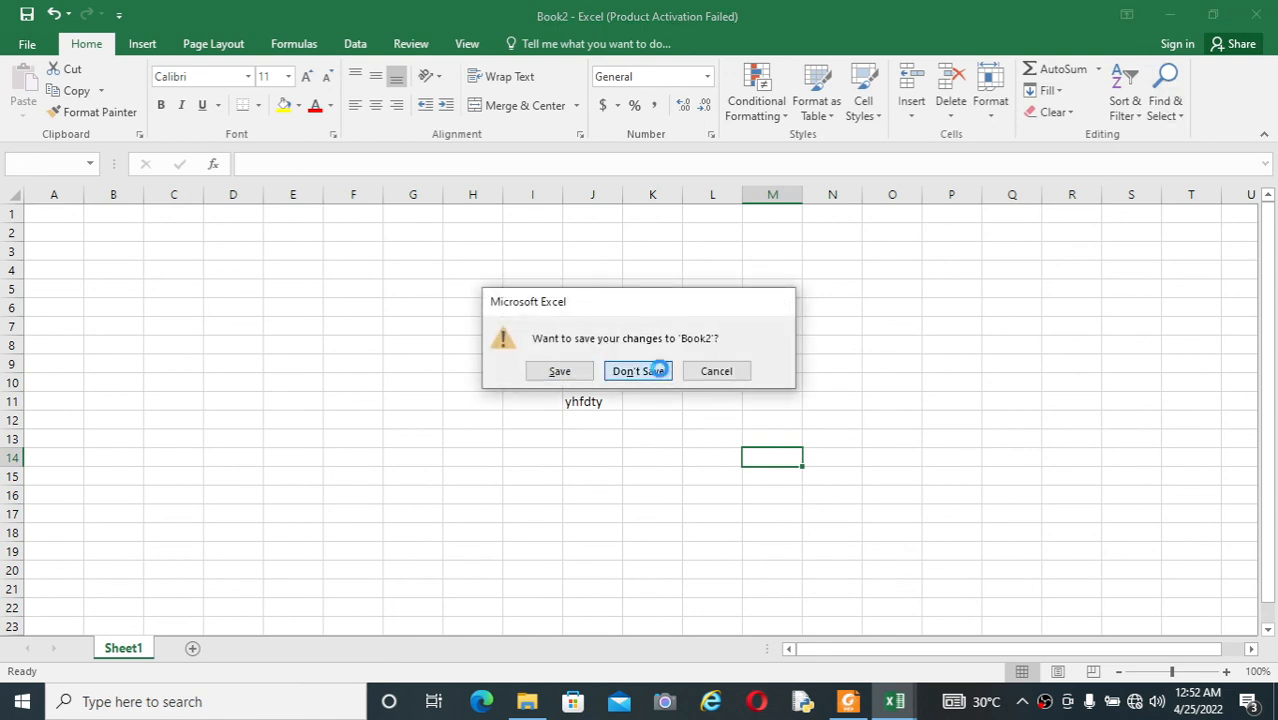
left_click(695, 508)
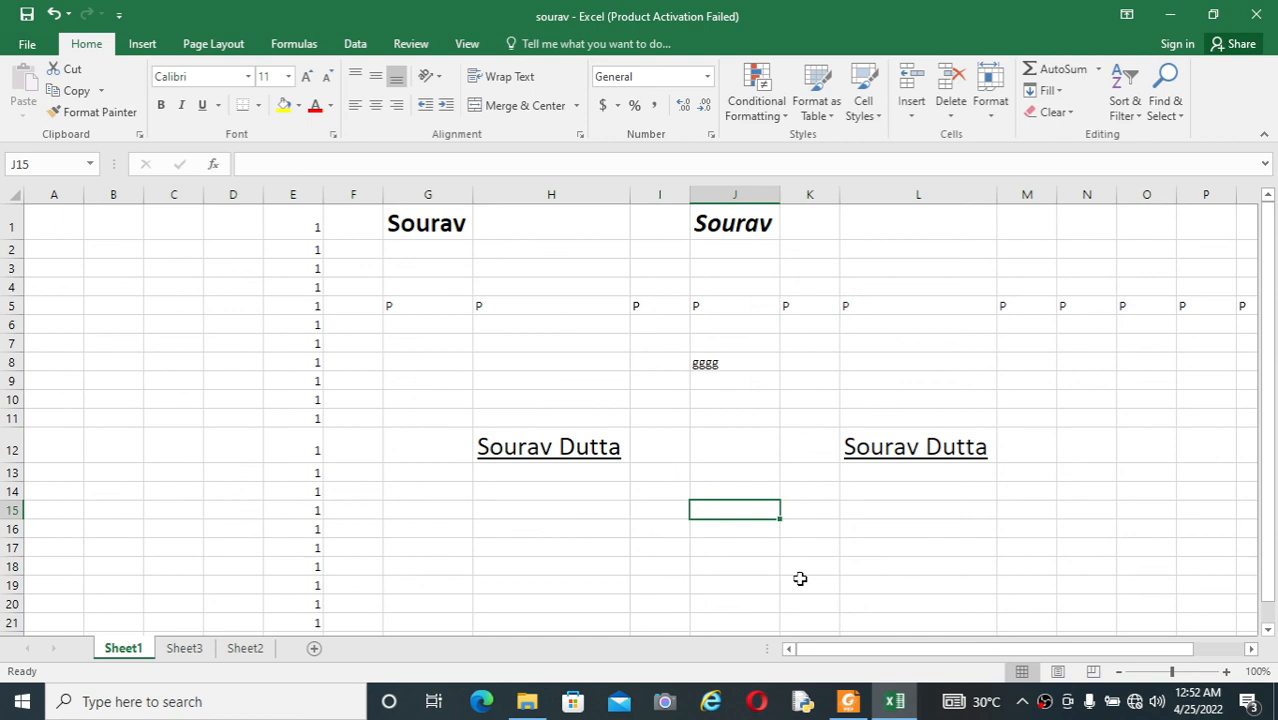
Step: Check the navigation shortcuts in the Foxit Reader PDF, return to Excel and select cell H12 on Sheet1
left_click(846, 704)
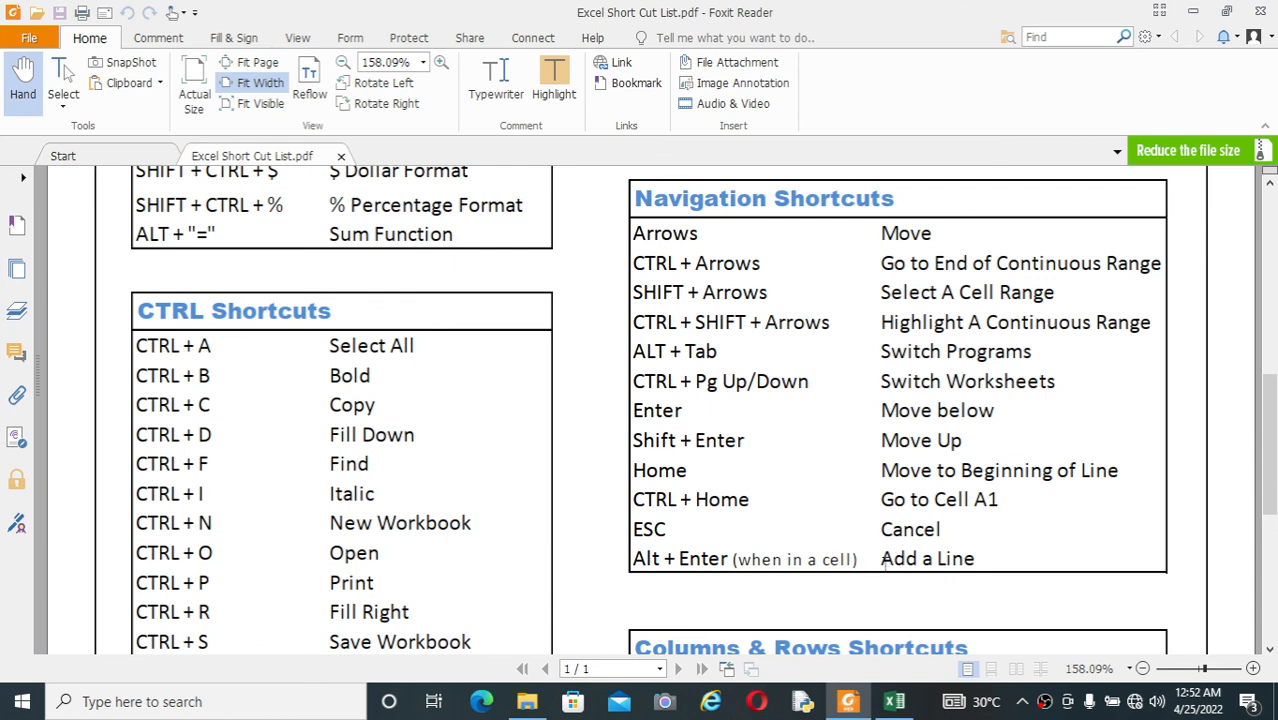
key("alt+Tab")
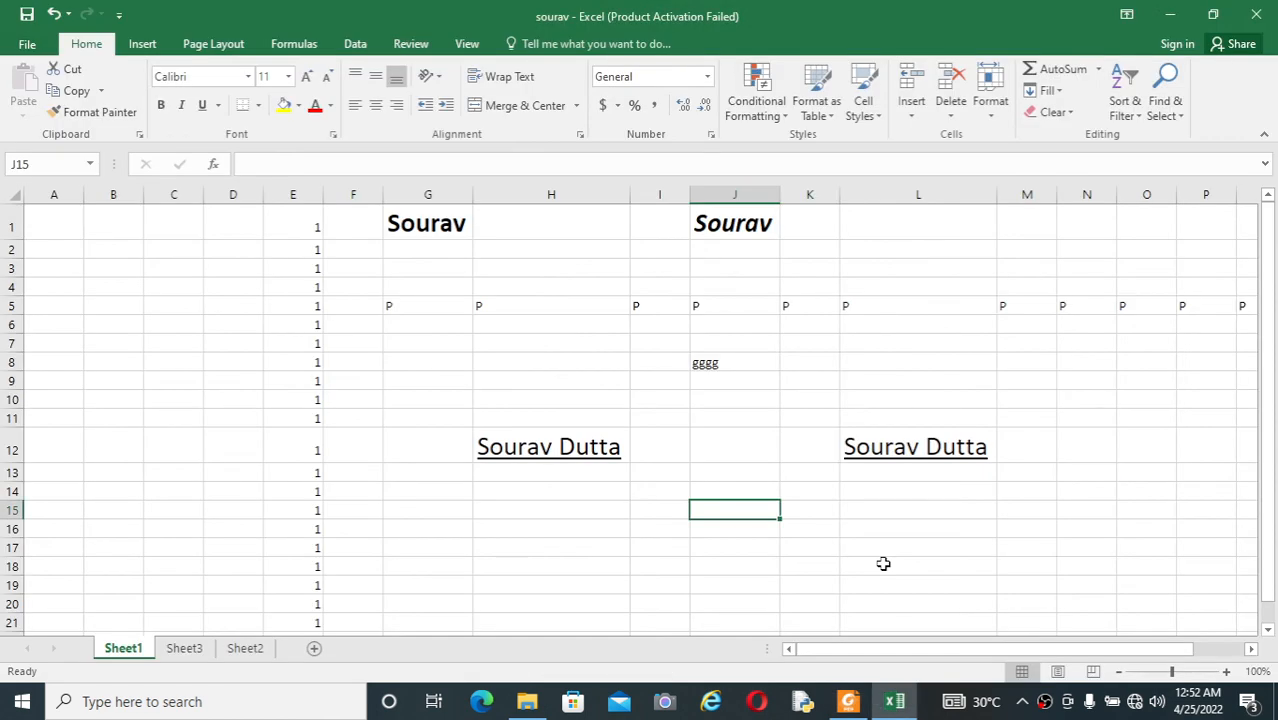
left_click(524, 526)
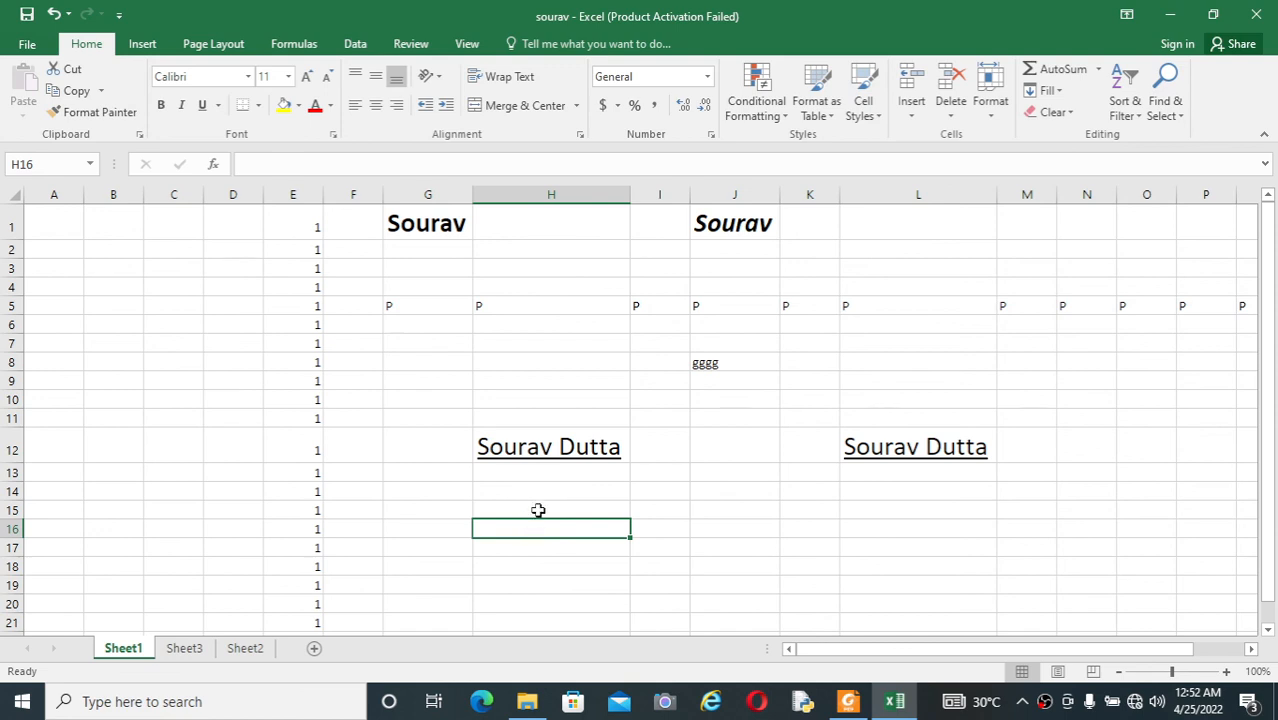
left_click(569, 450)
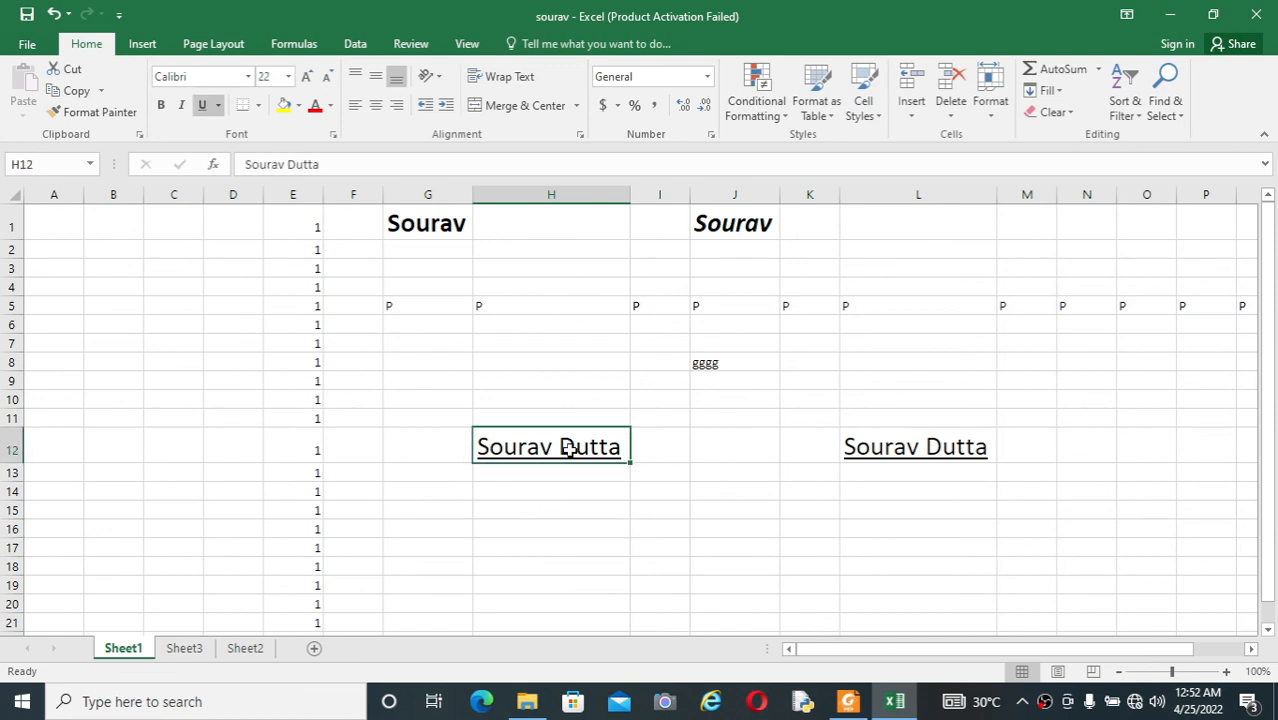
Step: Close the remaining workbook and Excel itself, and minimize Foxit Reader and File Explorer to reach the desktop
key("ctrl+w")
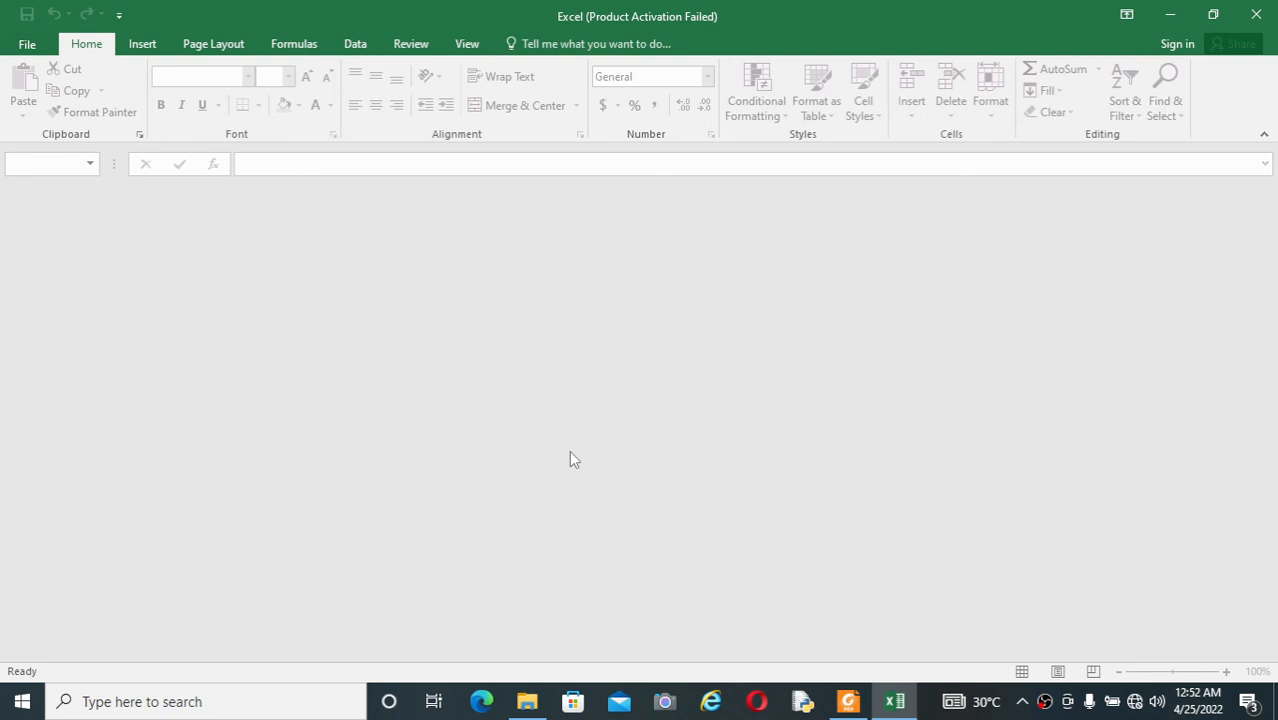
left_click(1252, 15)
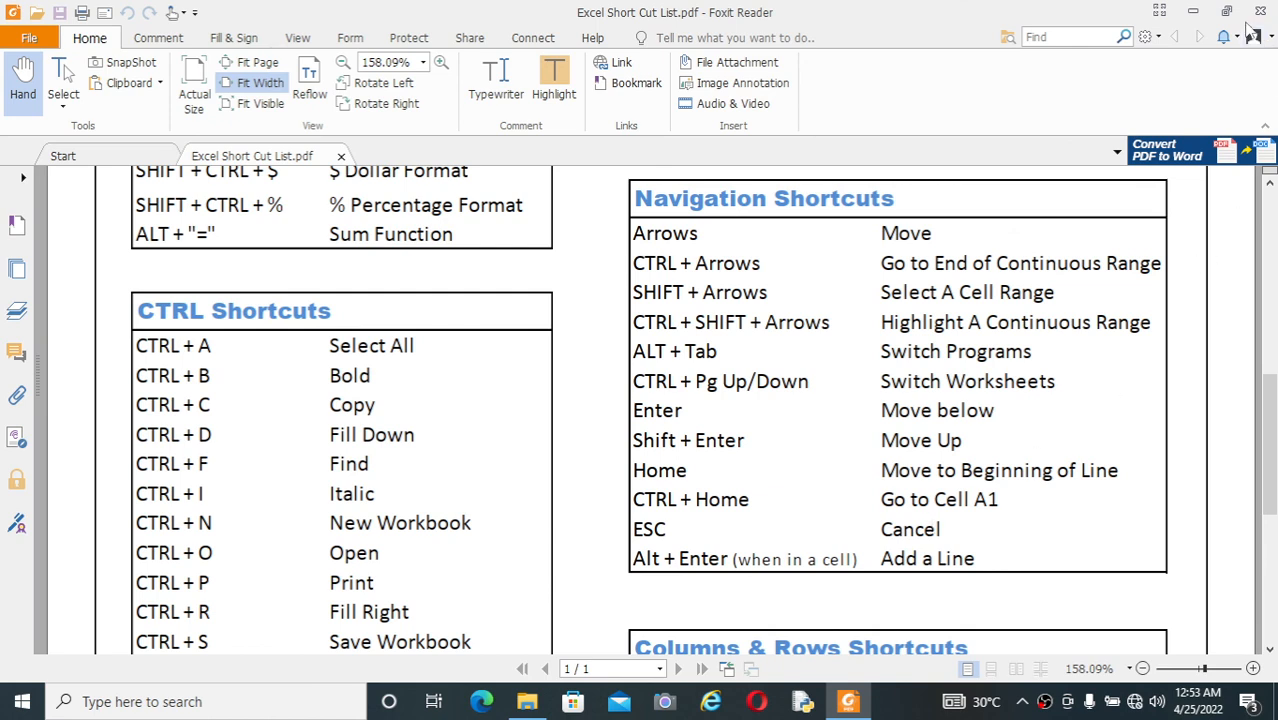
left_click(1198, 10)
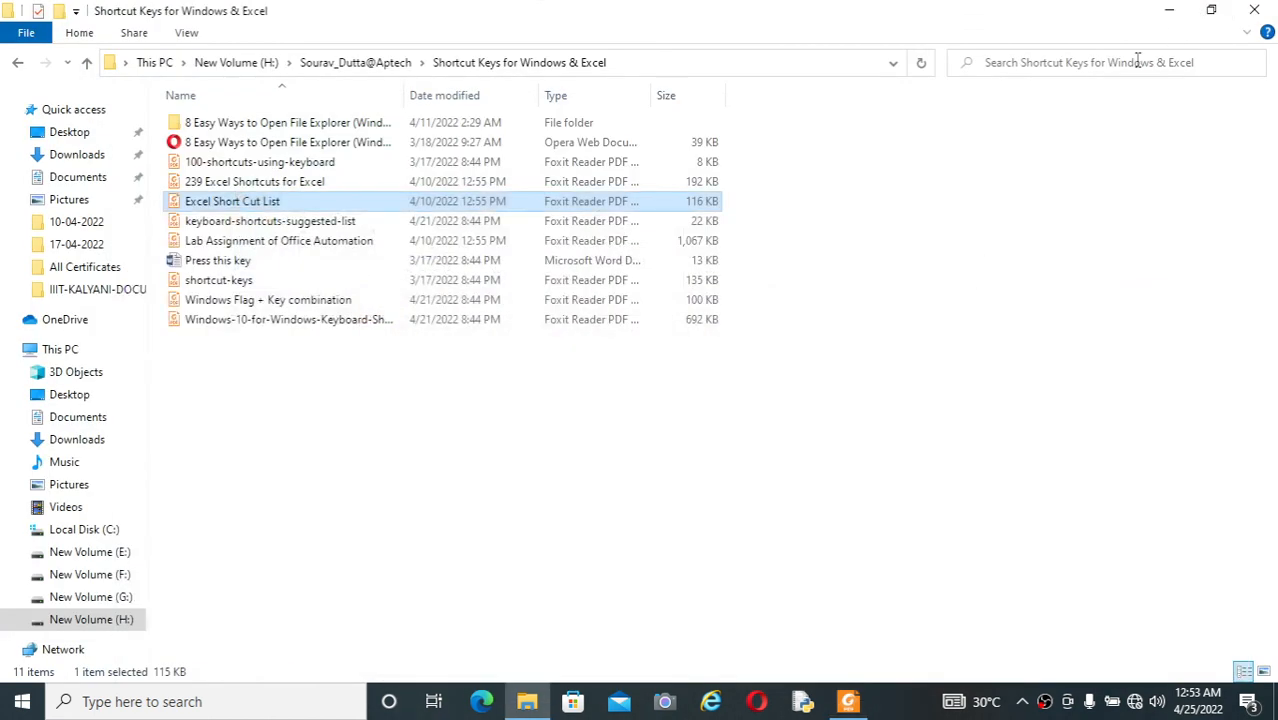
left_click(1166, 9)
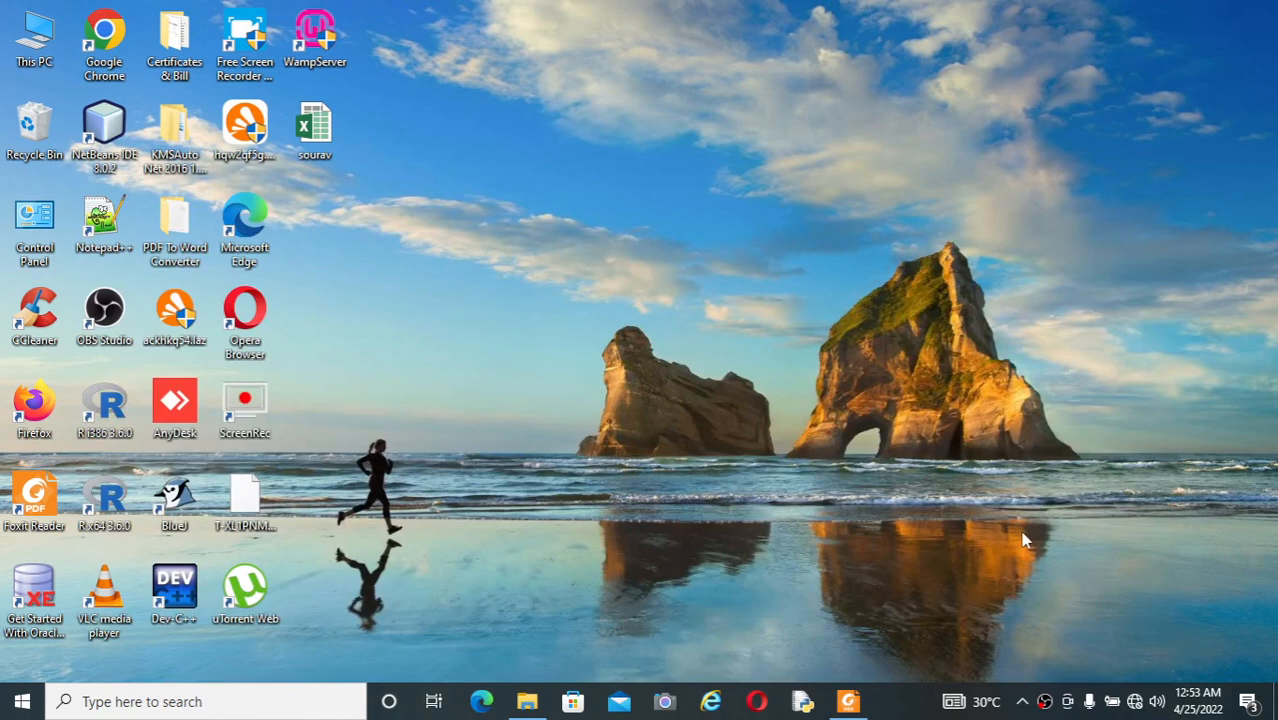